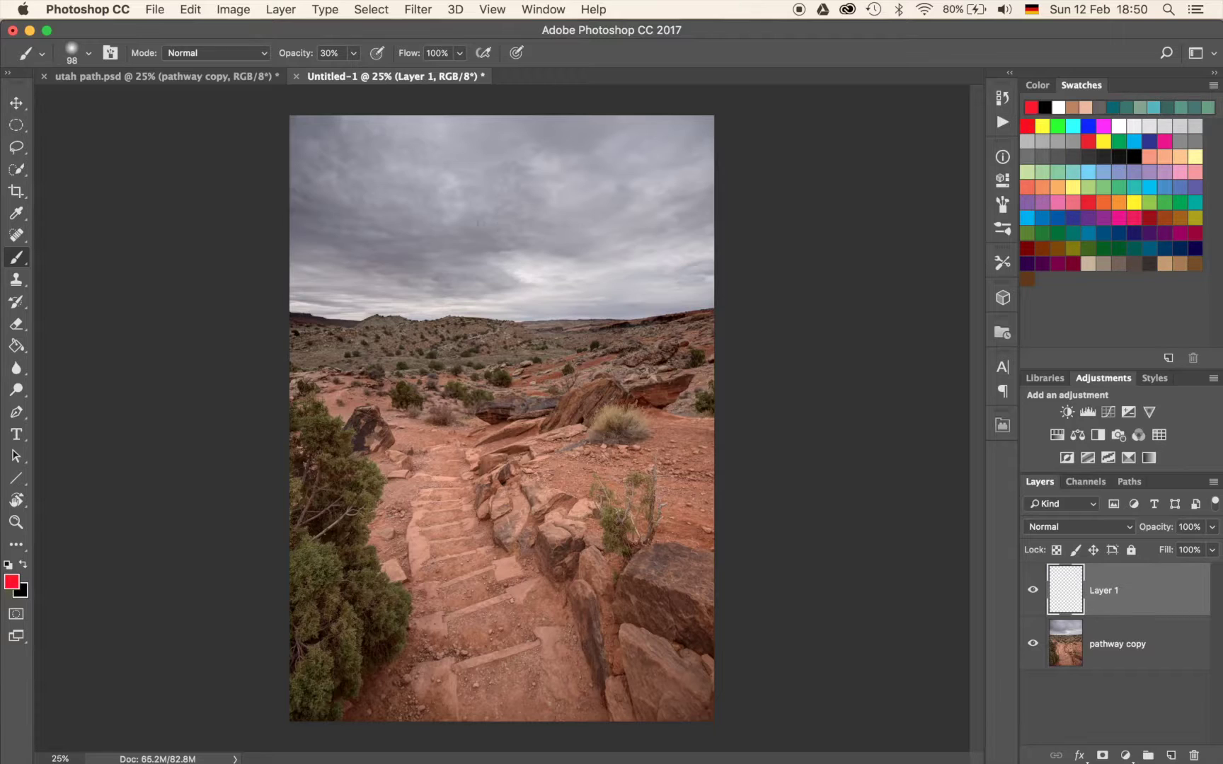
# Mark the sky, horizon, slope, path and bush areas with red brush strokes, and delete the marked layer.
pyautogui.moveTo(386, 207)
pyautogui.mouseDown()
pyautogui.moveTo(559, 177)
pyautogui.moveTo(616, 205)
pyautogui.mouseUp()
pyautogui.moveTo(425, 253); pyautogui.dragTo(647, 214)
pyautogui.moveTo(499, 276); pyautogui.dragTo(632, 247)
pyautogui.moveTo(340, 173); pyautogui.dragTo(506, 149)
pyautogui.moveTo(669, 146); pyautogui.dragTo(482, 152)
pyautogui.moveTo(609, 304)
pyautogui.mouseDown()
pyautogui.moveTo(570, 315)
pyautogui.moveTo(495, 273)
pyautogui.moveTo(659, 241)
pyautogui.moveTo(704, 271)
pyautogui.mouseUp()
pyautogui.moveTo(393, 263); pyautogui.dragTo(566, 303)
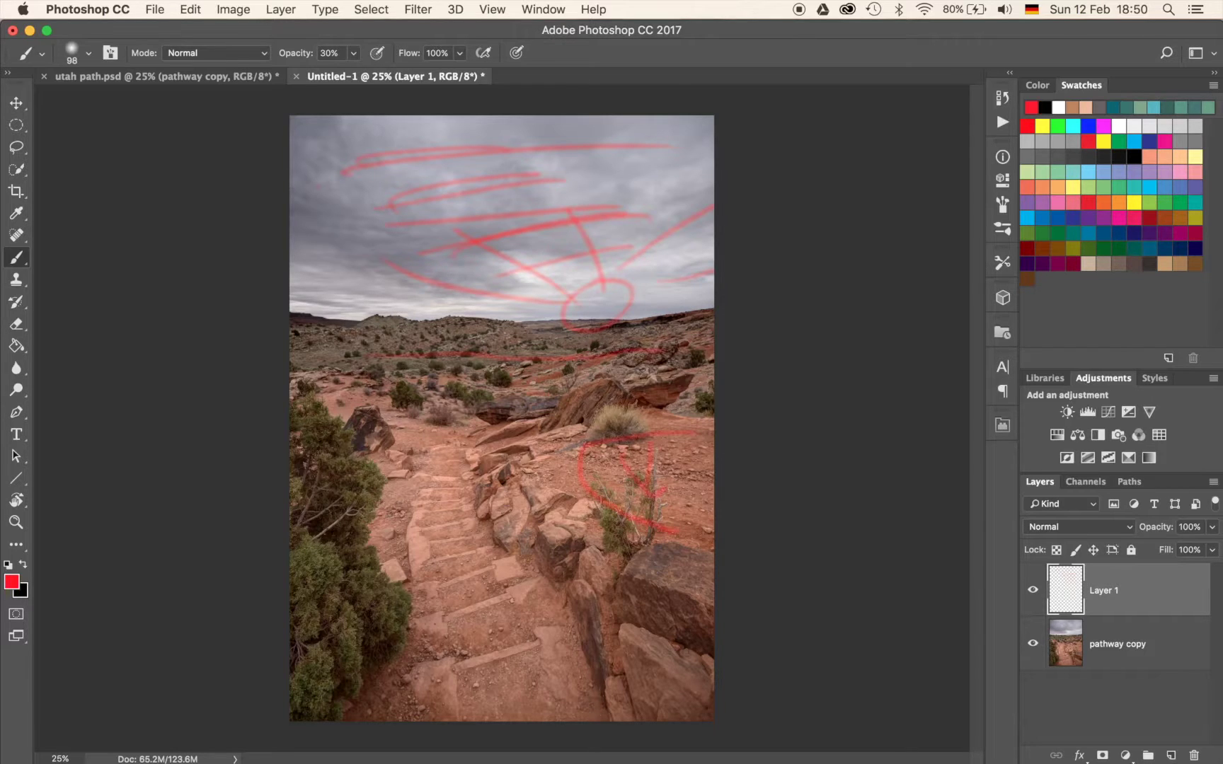
pyautogui.moveTo(420, 455); pyautogui.dragTo(593, 622)
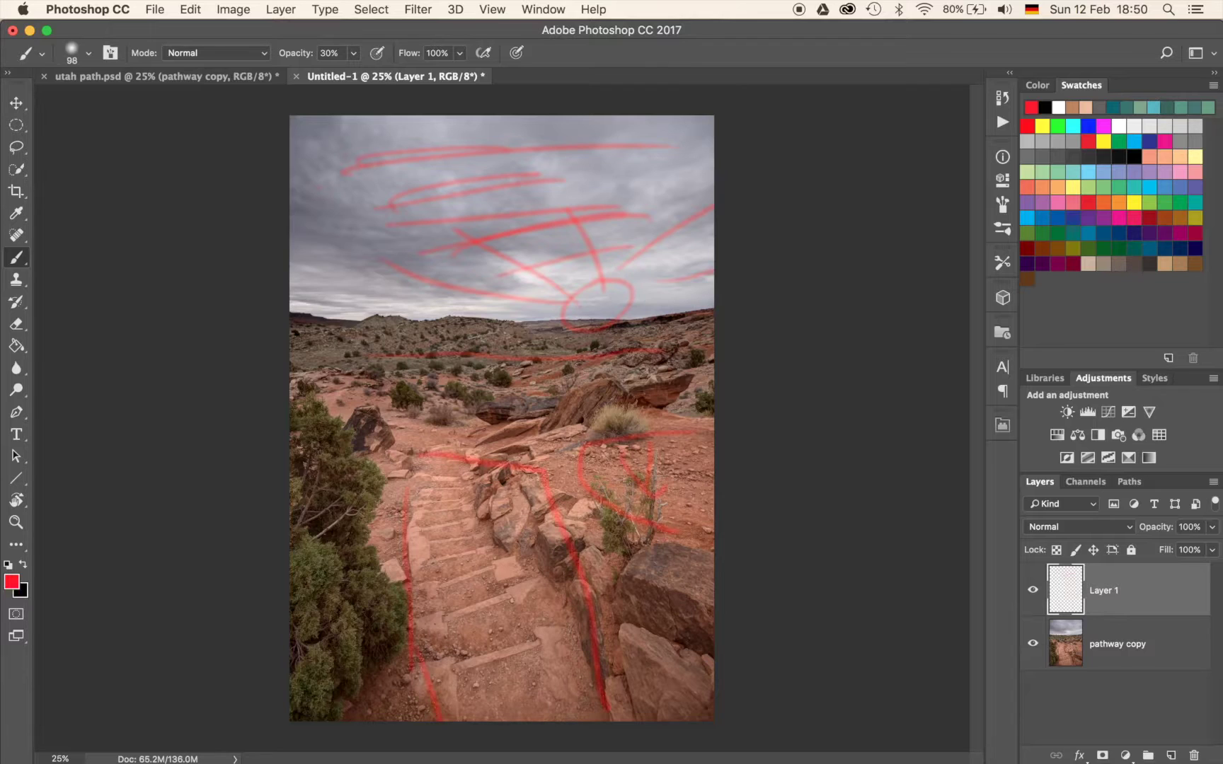
pyautogui.moveTo(288, 419)
pyautogui.mouseDown()
pyautogui.moveTo(332, 438)
pyautogui.moveTo(378, 543)
pyautogui.moveTo(375, 635)
pyautogui.moveTo(325, 678)
pyautogui.mouseUp()
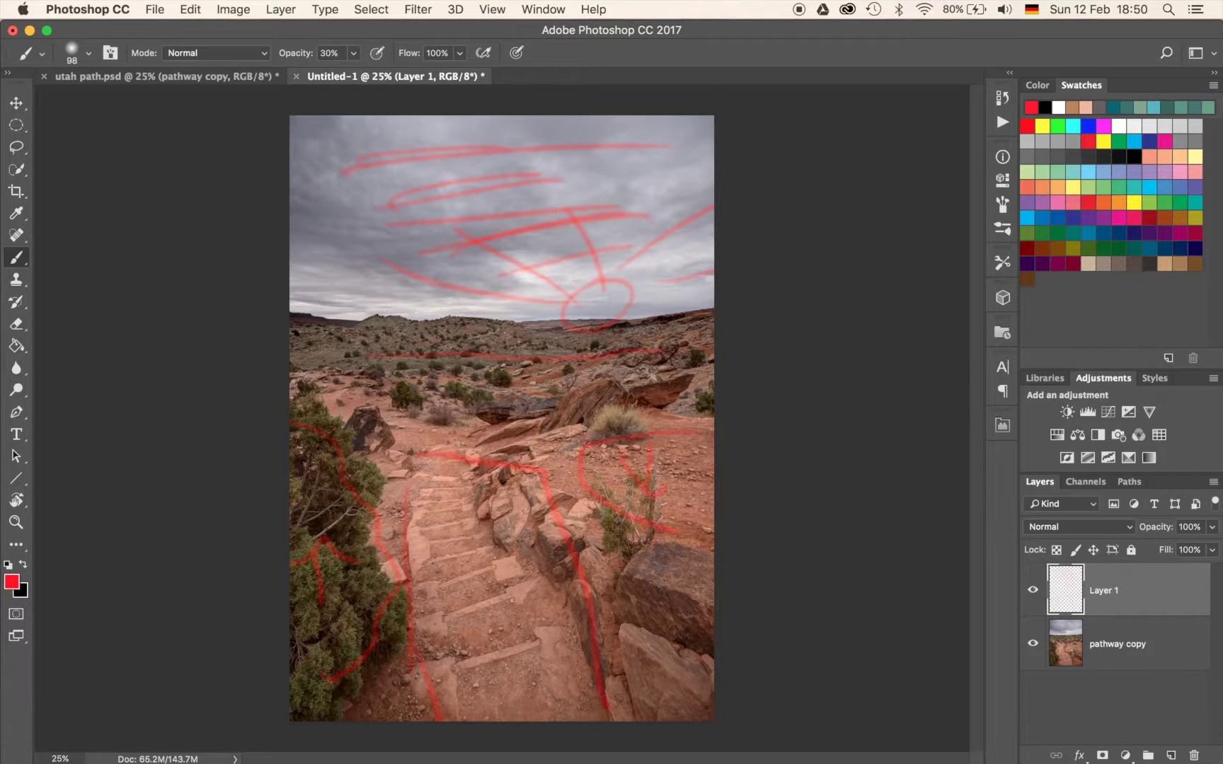
pyautogui.press('Delete')
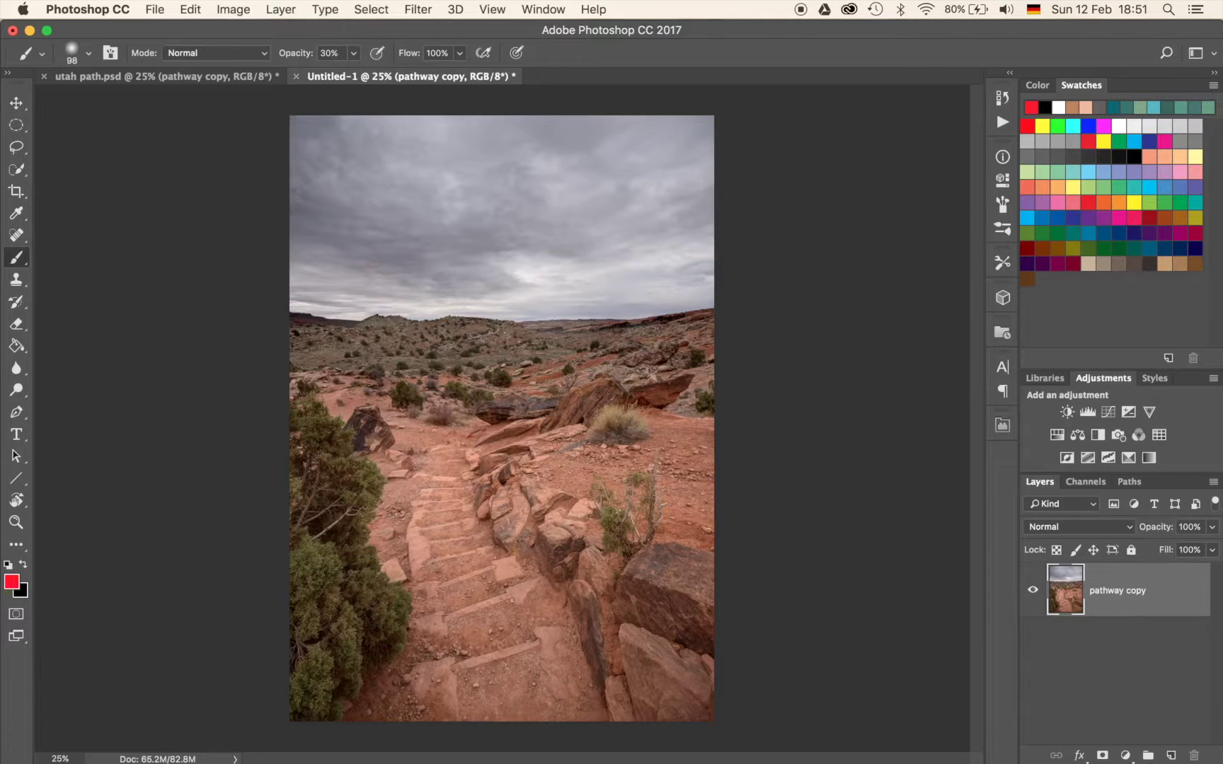
# Add a Curves adjustment layer above the pathway copy layer.
pyautogui.scroll(5, 502, 419)
pyautogui.hscroll(3, 502, 418)
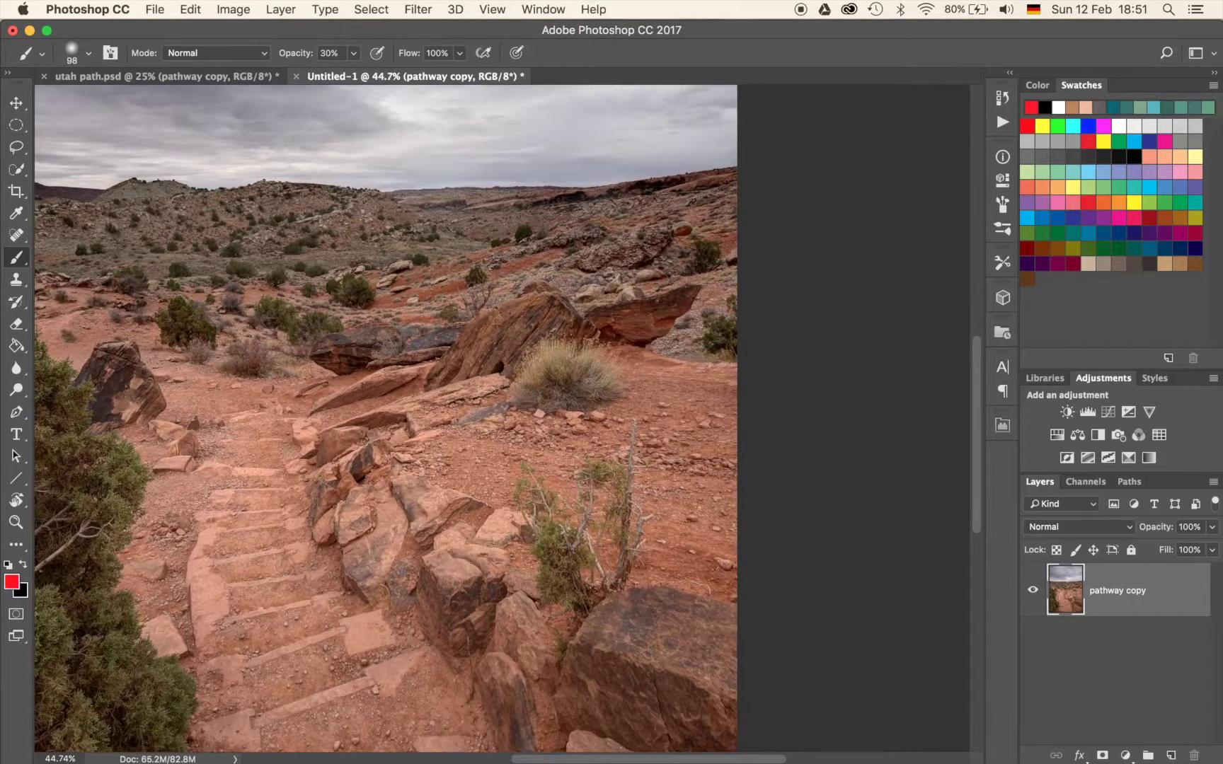
pyautogui.click(1110, 413)
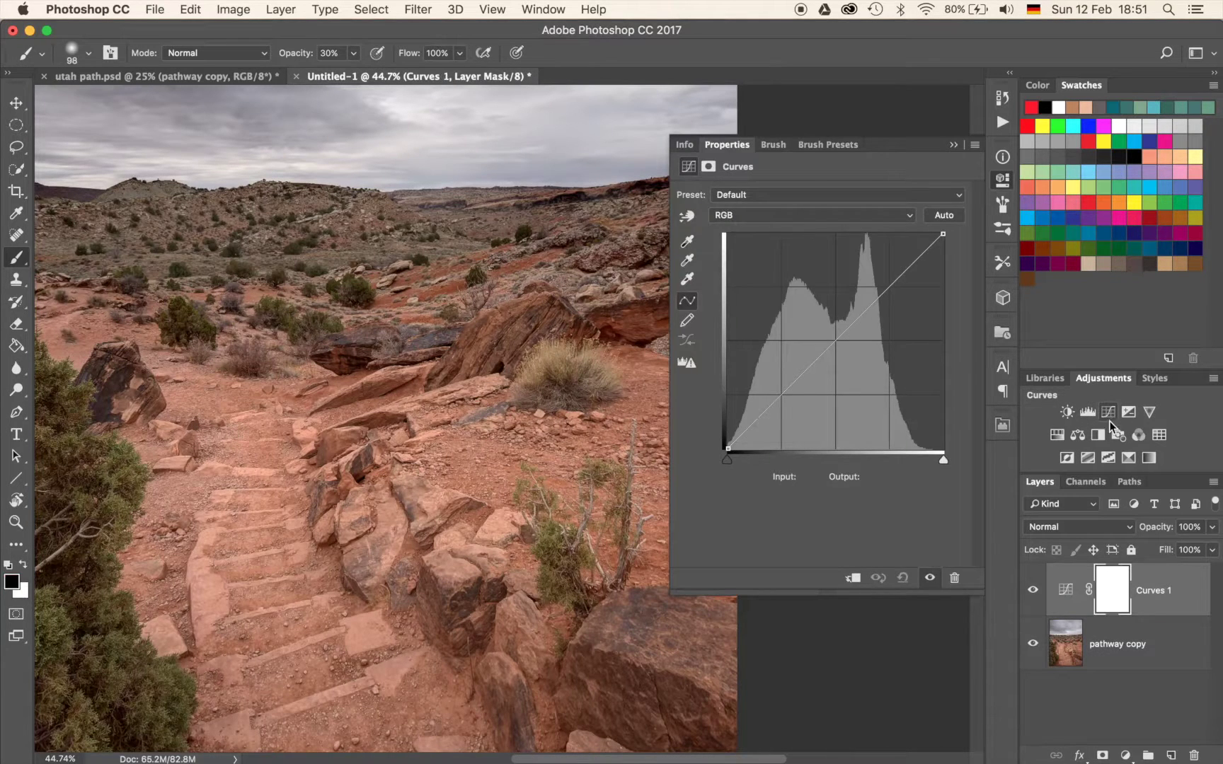
# Duplicate the pathway copy layer beneath the Curves adjustment and hide the original.
pyautogui.click(1074, 650)
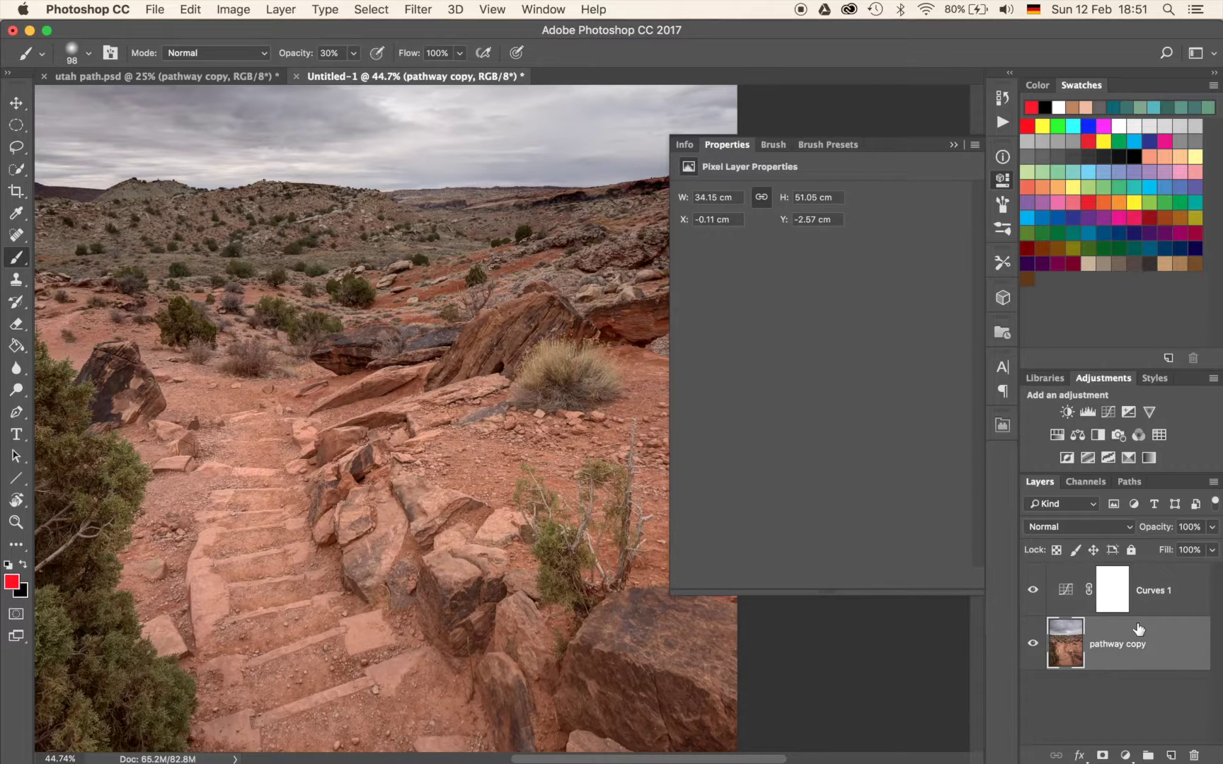
pyautogui.press('super+j')
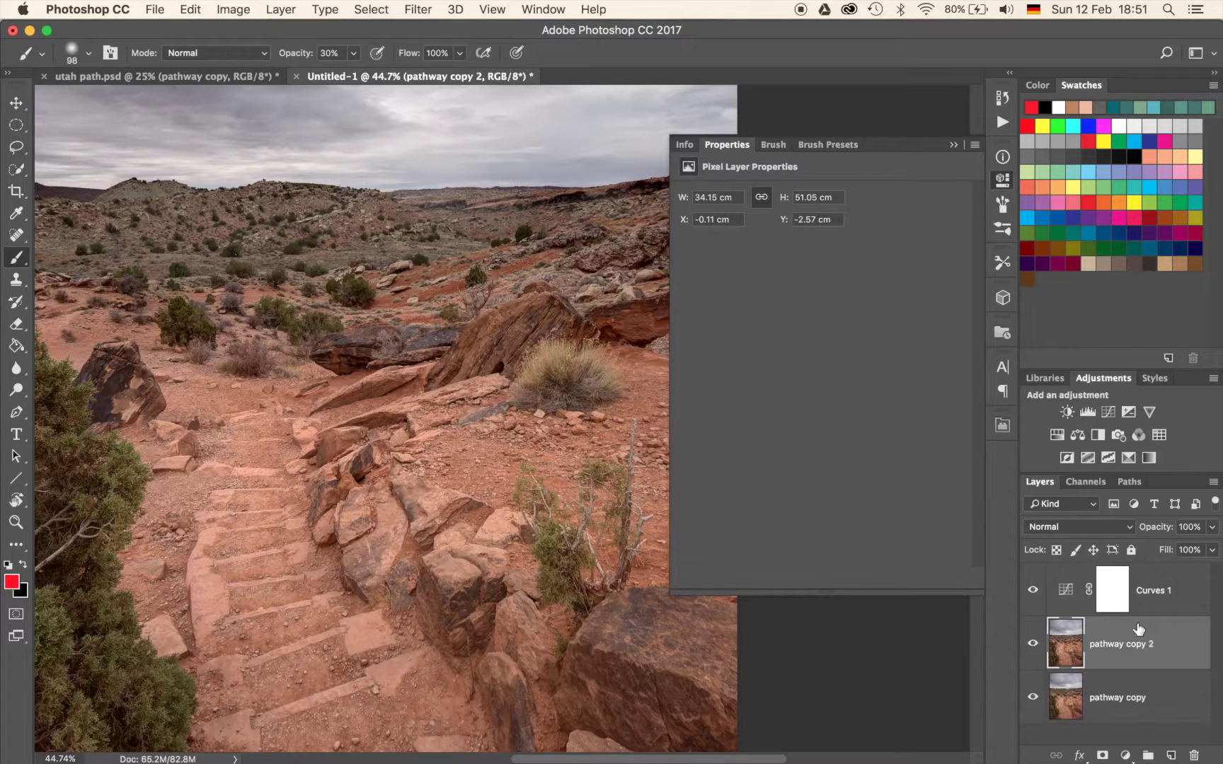
pyautogui.click(1034, 699)
# Darken the image in Curves 1 by pulling the RGB curve's midpoint down to input 142, output 96.
pyautogui.click(1108, 613)
pyautogui.click(1075, 594)
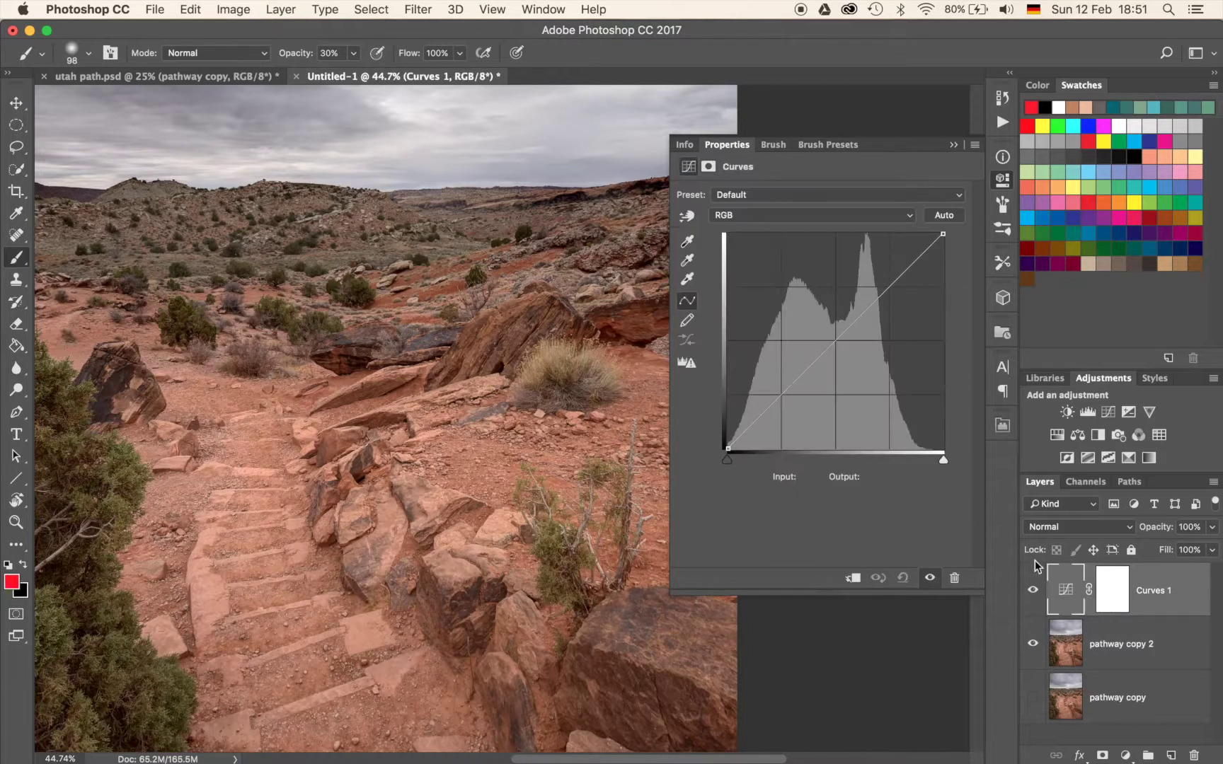
pyautogui.click(830, 349)
pyautogui.moveTo(831, 349); pyautogui.dragTo(848, 367)
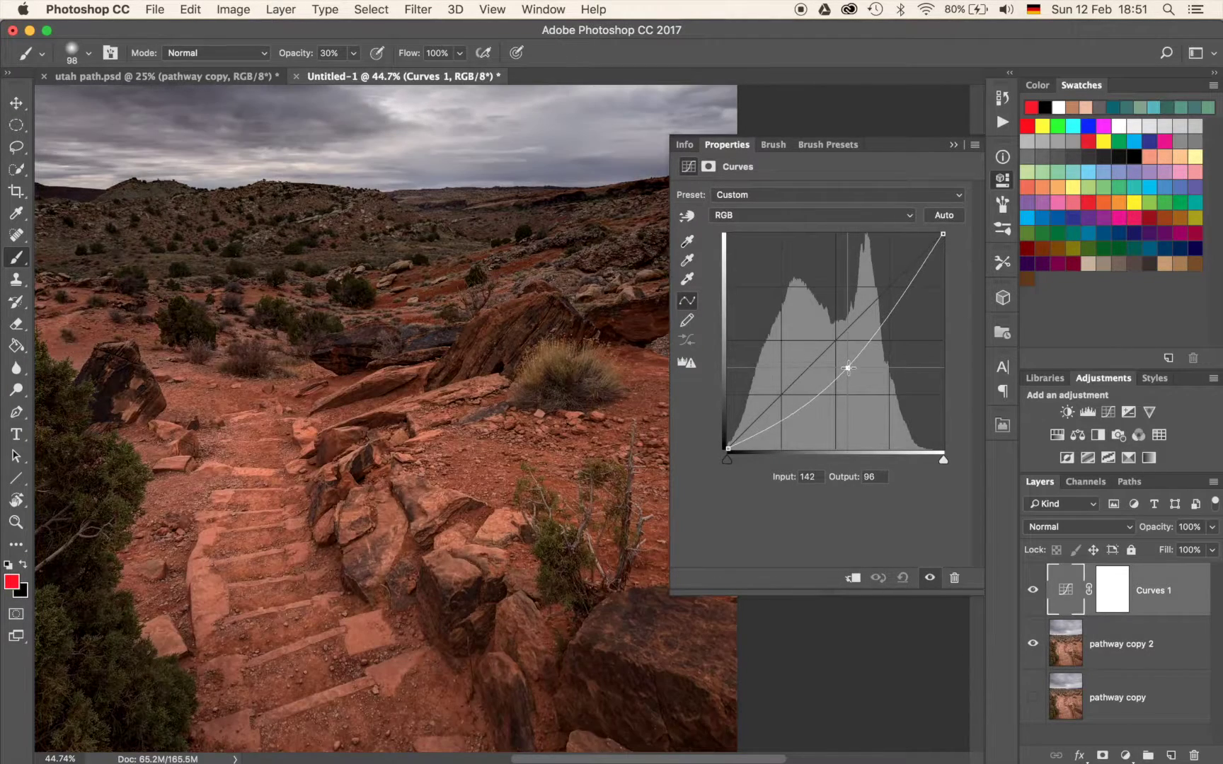
pyautogui.click(953, 146)
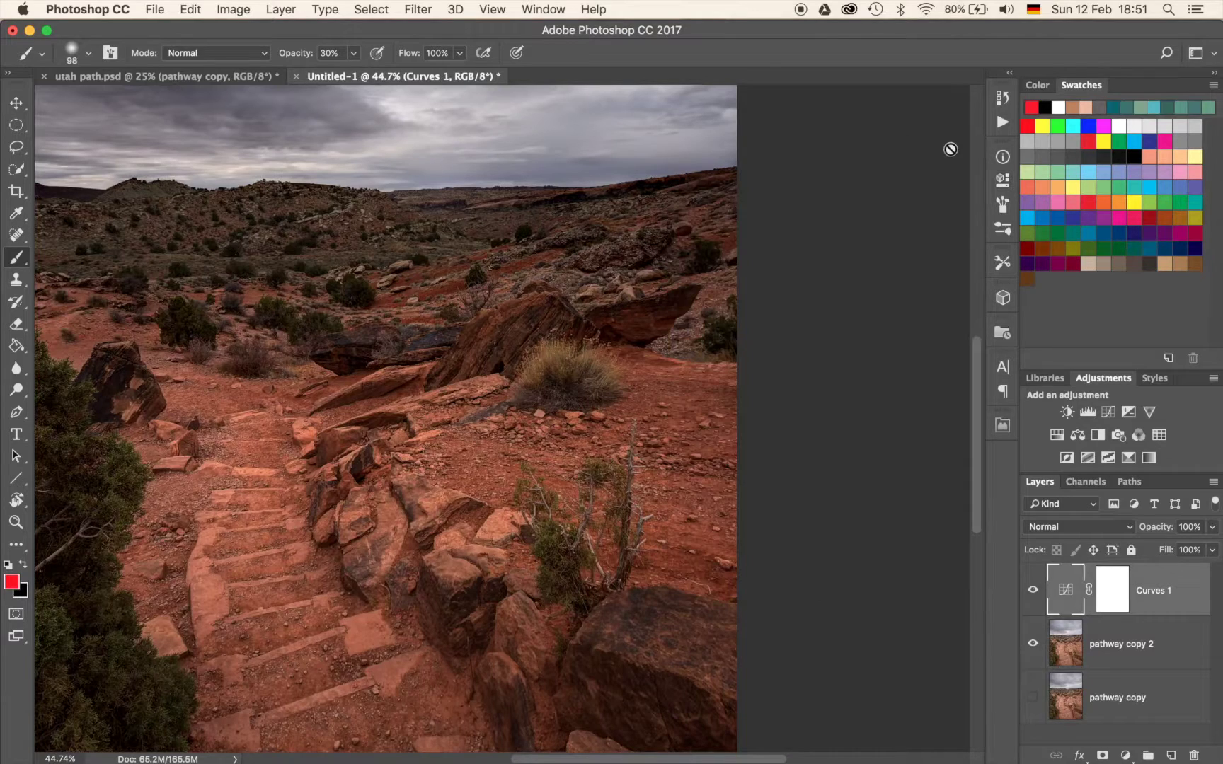
# Invert the Curves 1 layer mask to black.
pyautogui.click(1092, 587)
pyautogui.press('super+0')
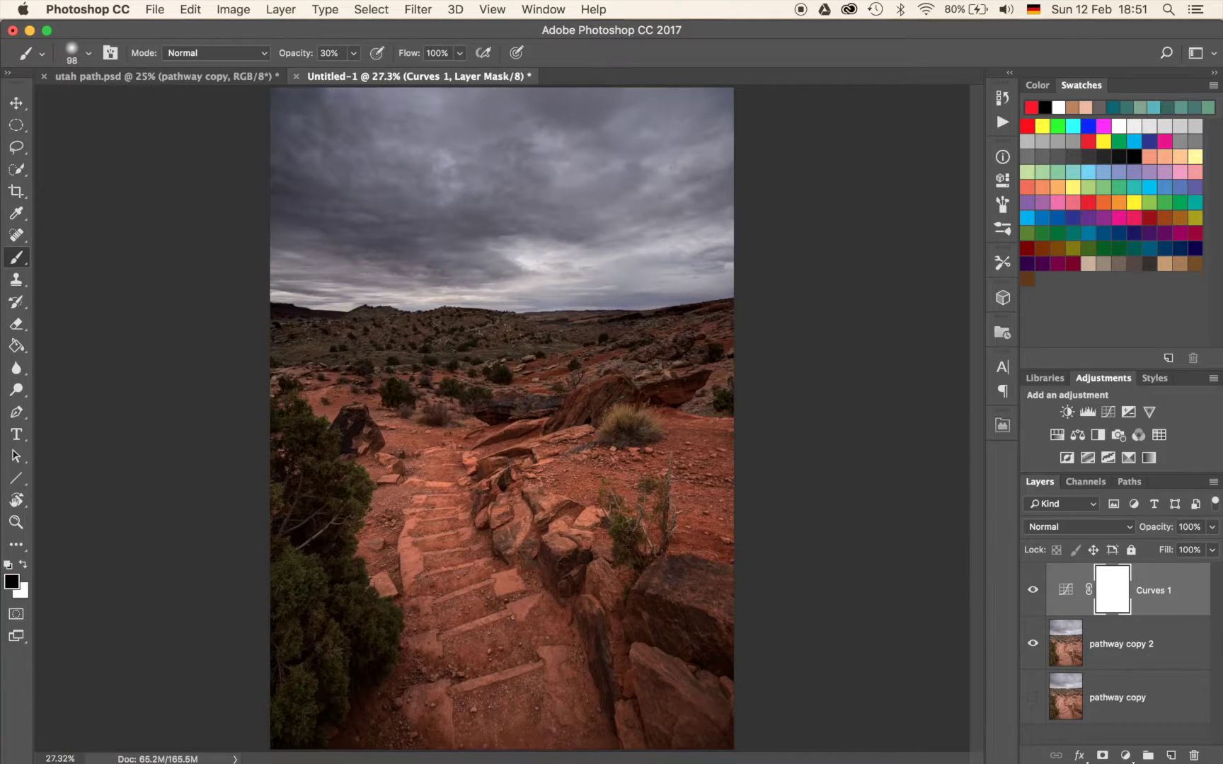
pyautogui.press('super+i')
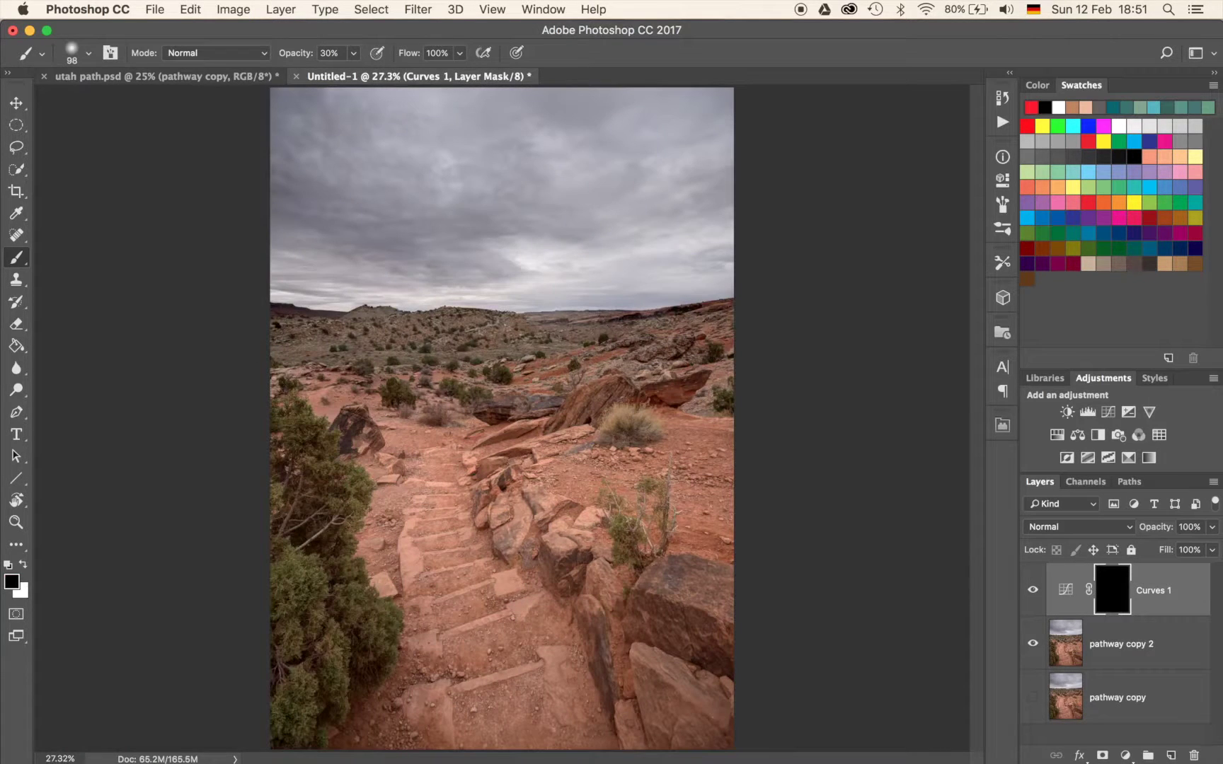
# Paint white on the Curves 1 mask over the slope right of the path with a 569 px brush at 20% and 30% opacity.
pyautogui.moveTo(385, 554); pyautogui.dragTo(509, 554)
pyautogui.press('x')
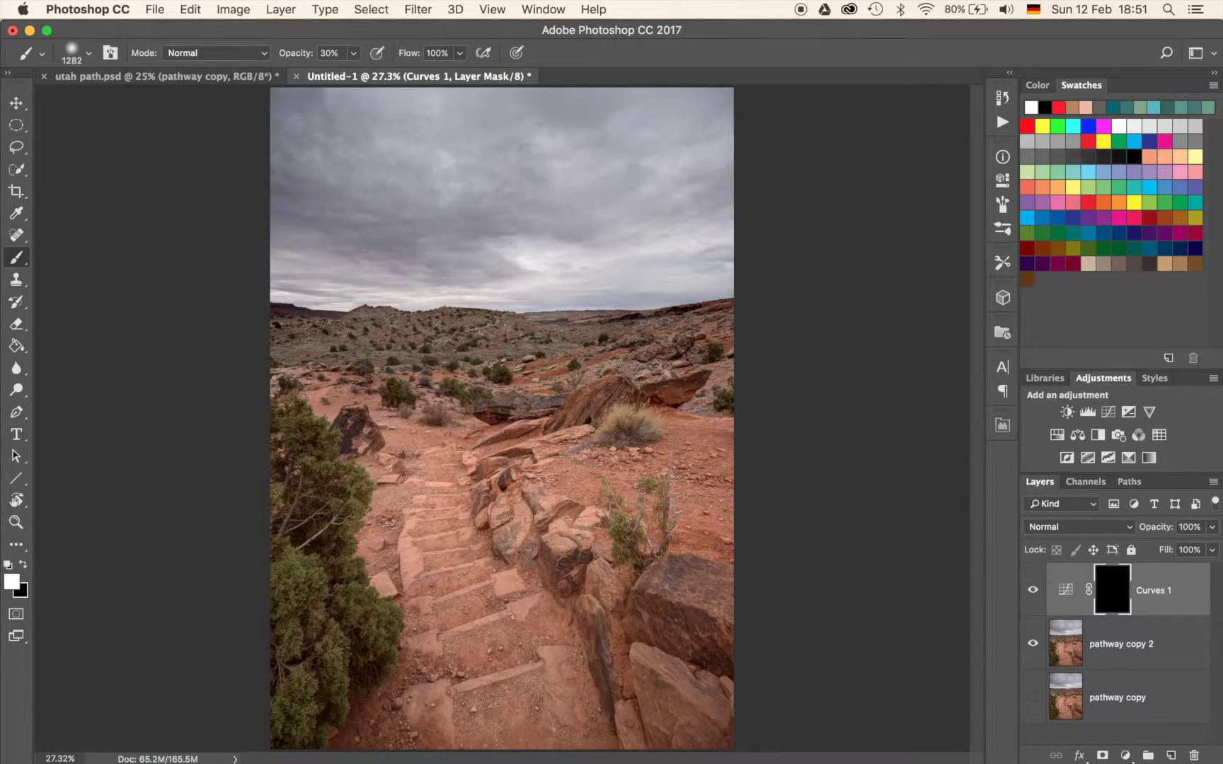
pyautogui.press('2')
pyautogui.moveTo(708, 483); pyautogui.dragTo(626, 474)
pyautogui.rightClick(737, 442)
pyautogui.click(660, 453)
pyautogui.moveTo(660, 453); pyautogui.dragTo(590, 450)
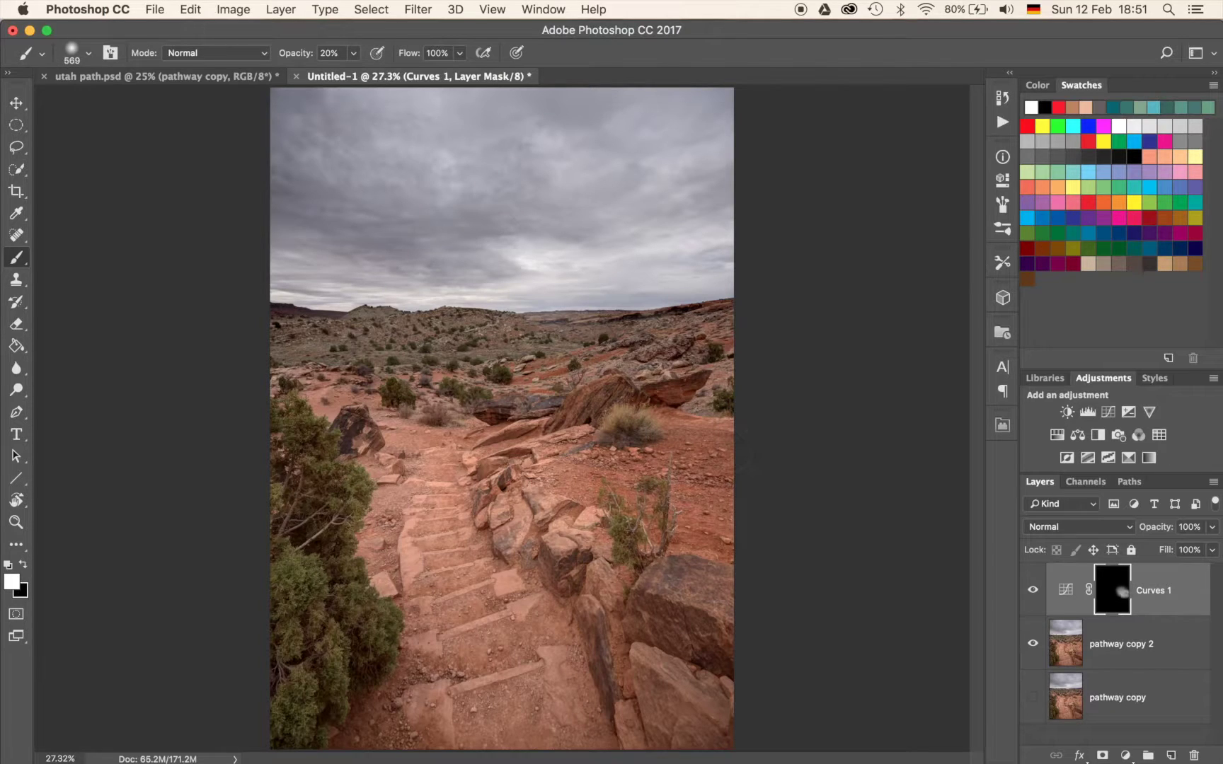
pyautogui.press('3')
pyautogui.moveTo(683, 462)
pyautogui.mouseDown()
pyautogui.moveTo(707, 514)
pyautogui.moveTo(672, 492)
pyautogui.mouseUp()
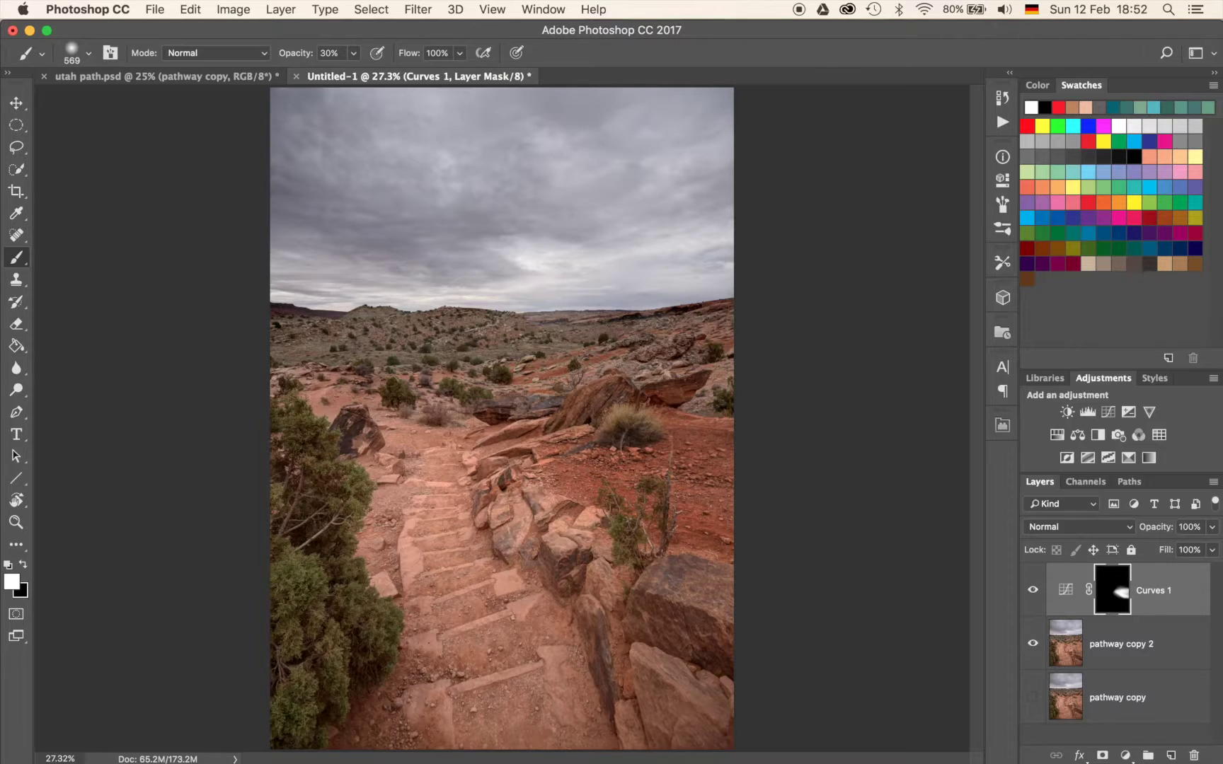
# Darken the lower-right rocks, the path's lower-left edge and the bush on the mask with a 1098 px brush at 30% opacity.
pyautogui.moveTo(443, 437); pyautogui.dragTo(538, 439)
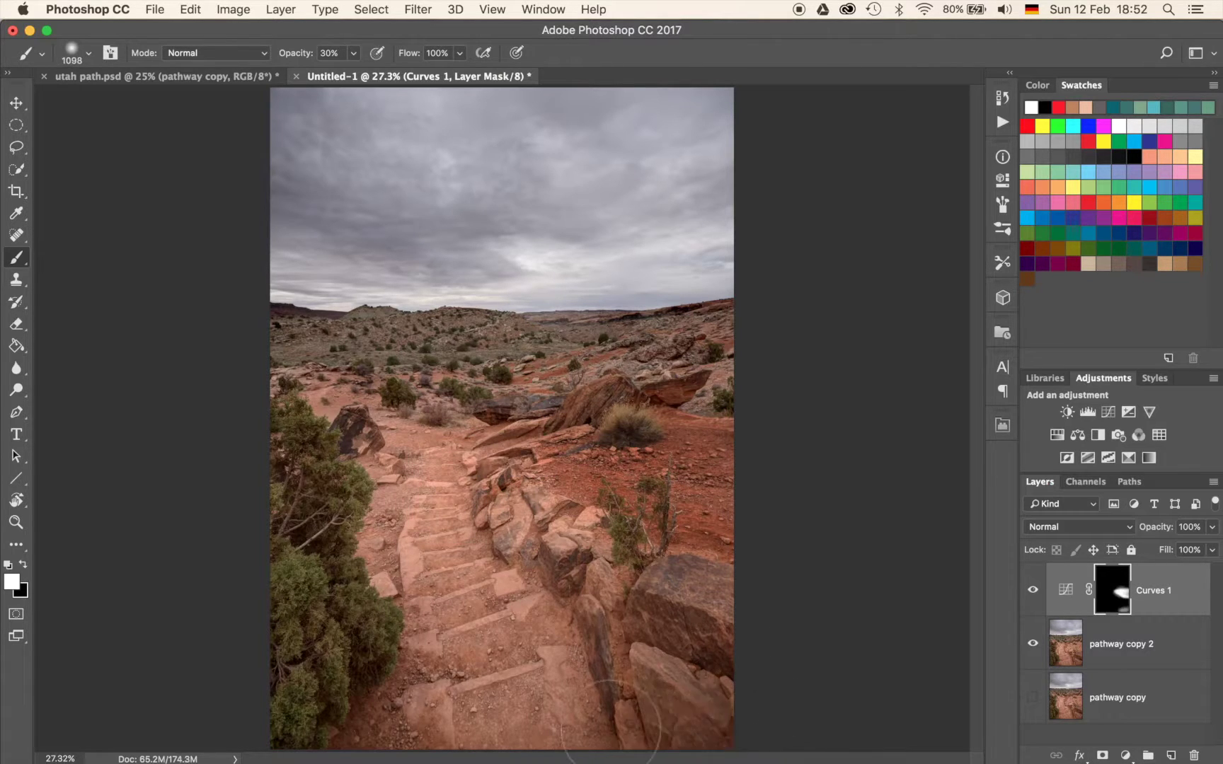
pyautogui.moveTo(704, 696)
pyautogui.mouseDown()
pyautogui.moveTo(682, 723)
pyautogui.moveTo(663, 707)
pyautogui.mouseUp()
pyautogui.moveTo(410, 706)
pyautogui.mouseDown()
pyautogui.moveTo(376, 715)
pyautogui.moveTo(391, 698)
pyautogui.mouseUp()
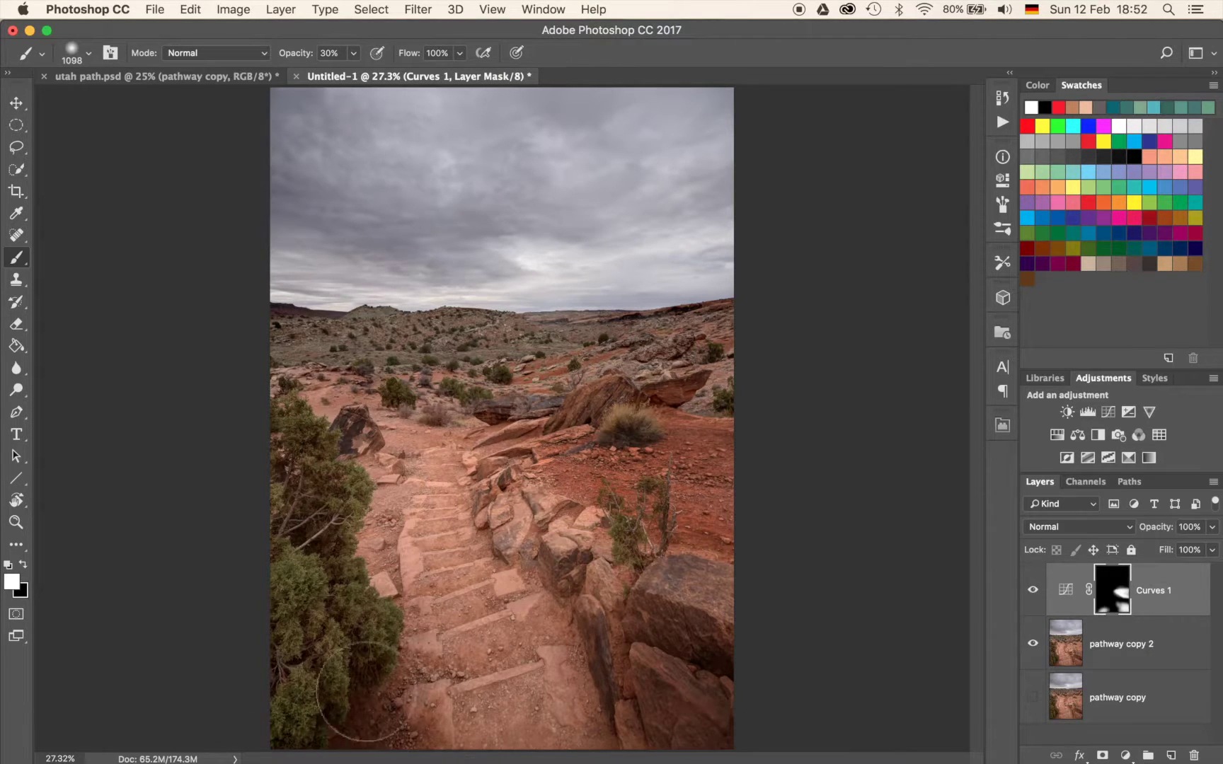
pyautogui.moveTo(311, 479); pyautogui.dragTo(322, 520)
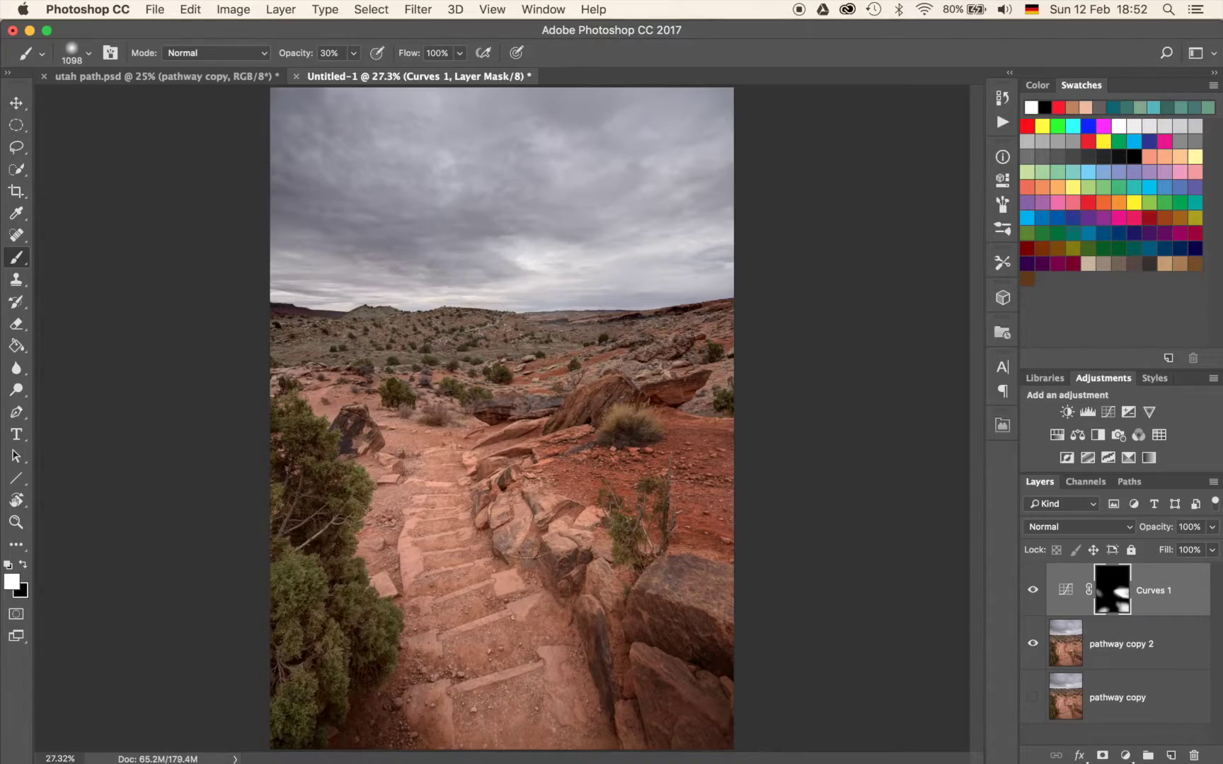
# Darken the distant hills below the horizon by painting white on the Curves 1 mask with a 259 px brush.
pyautogui.scroll(3, 480, 424)
pyautogui.scroll(1, 453, 425)
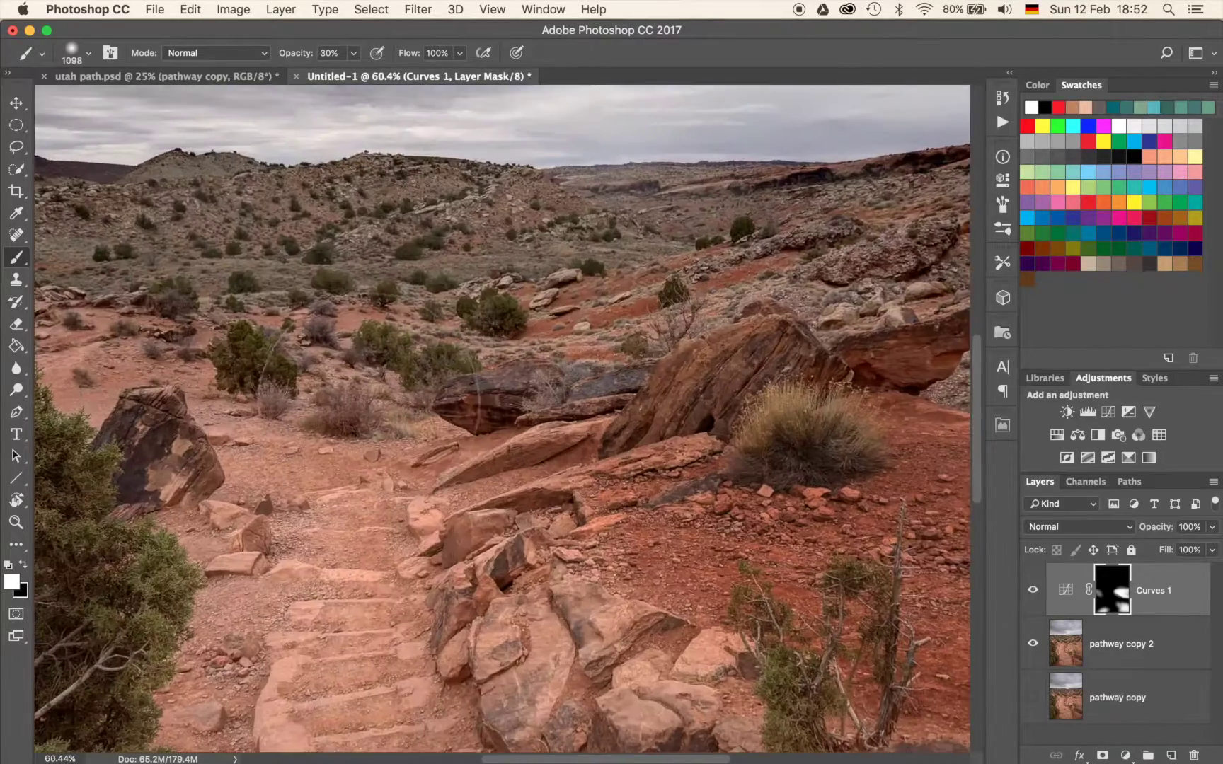
pyautogui.scroll(5, 453, 425)
pyautogui.moveTo(438, 404); pyautogui.dragTo(589, 453)
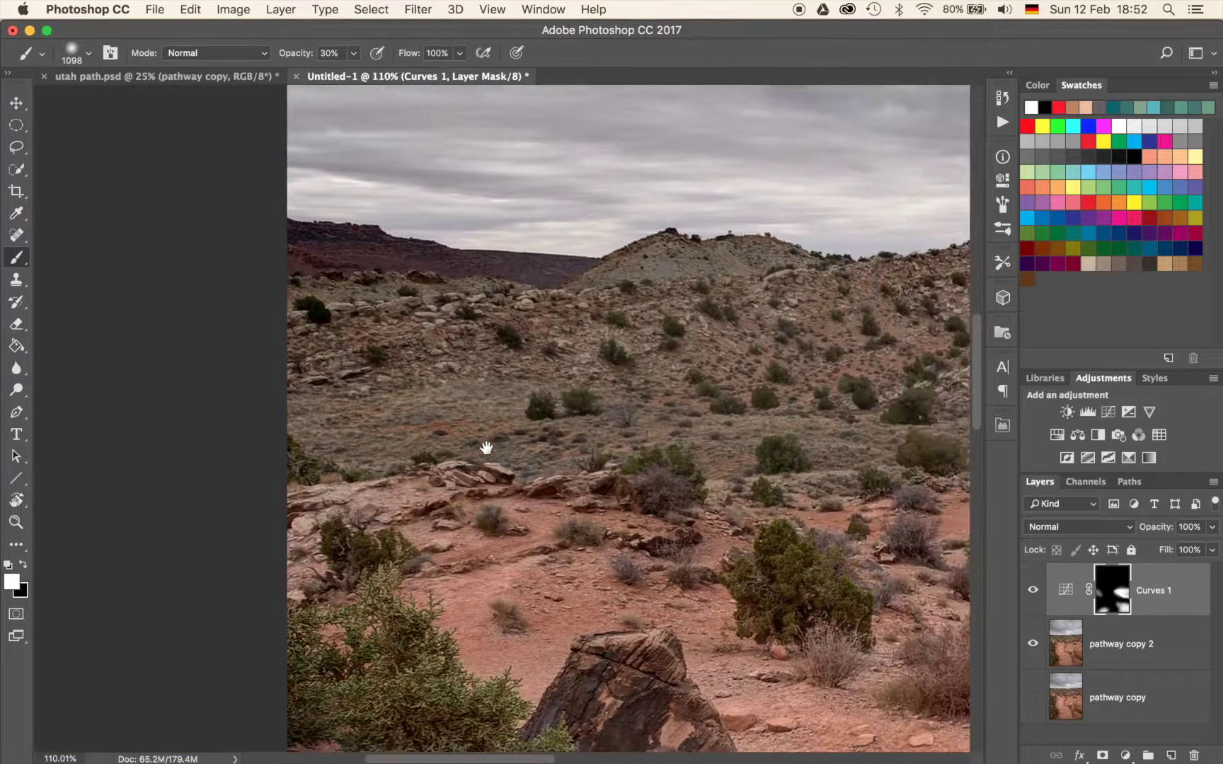
pyautogui.moveTo(631, 394); pyautogui.dragTo(178, 399)
pyautogui.moveTo(305, 358); pyautogui.dragTo(572, 358)
pyautogui.moveTo(333, 338); pyautogui.dragTo(542, 291)
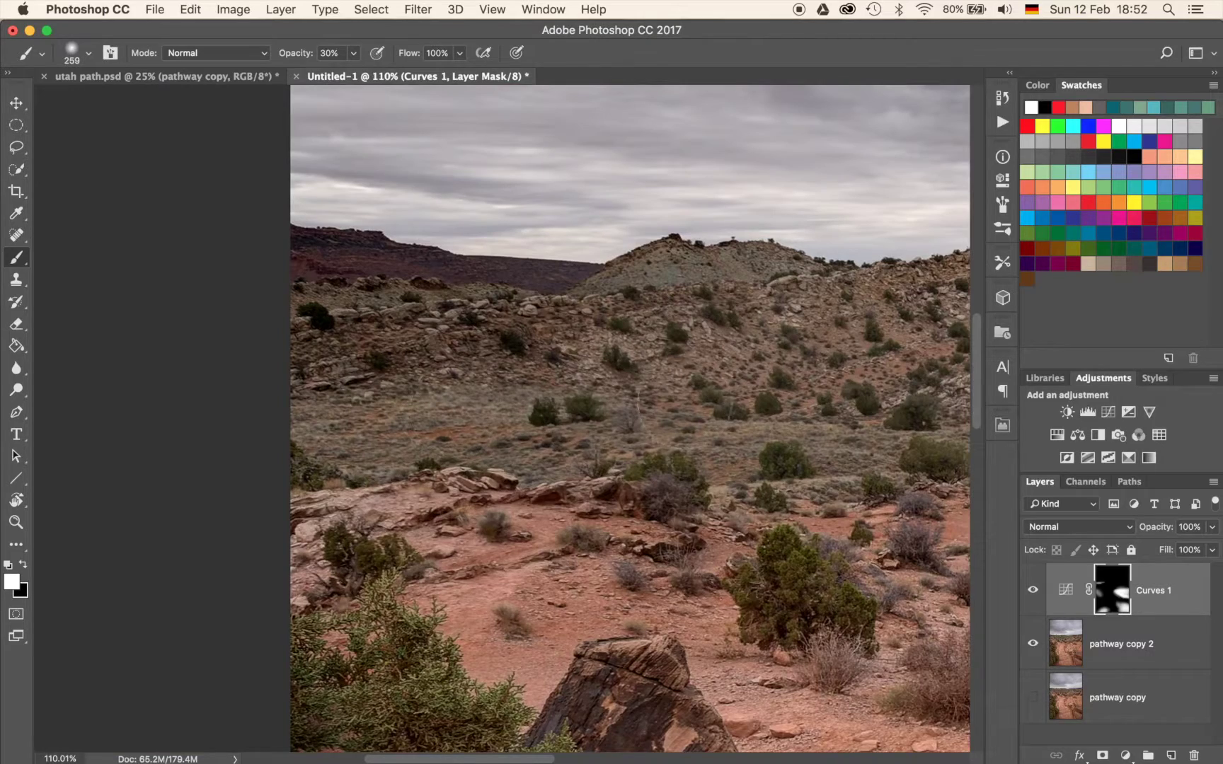
pyautogui.hscroll(8, 631, 425)
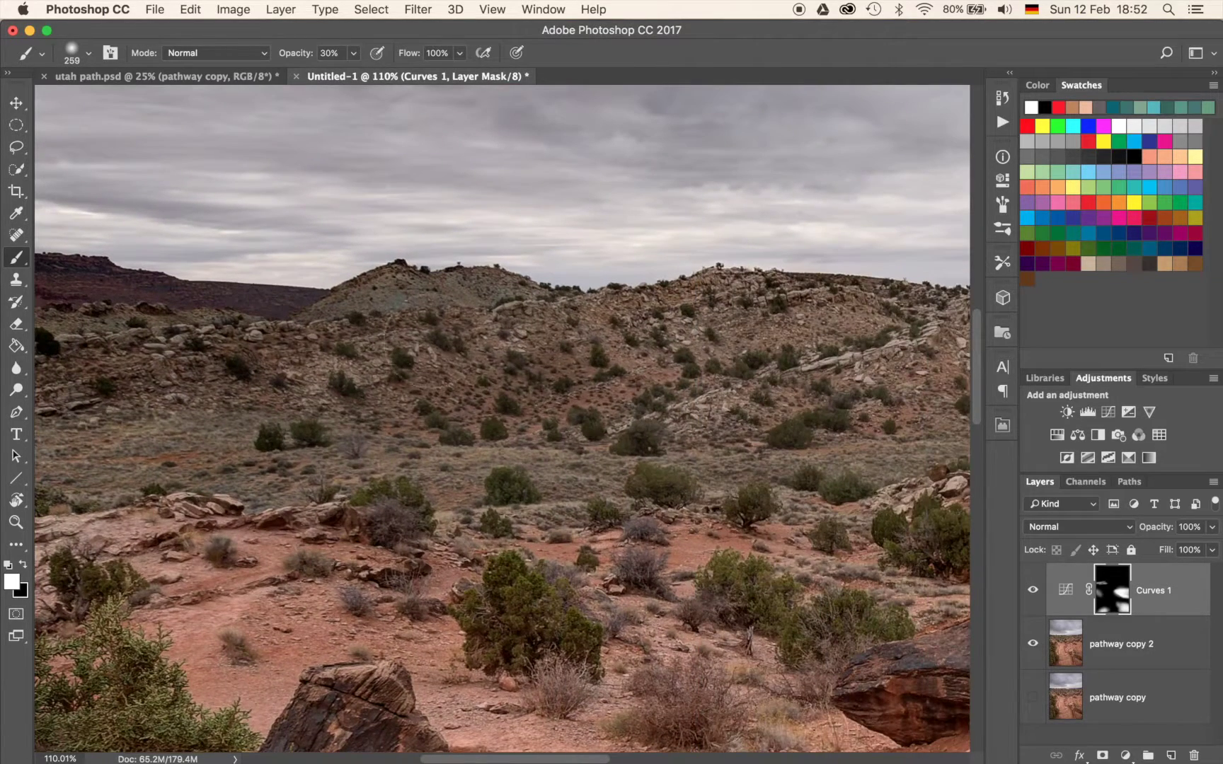
pyautogui.scroll(-10, 688, 446)
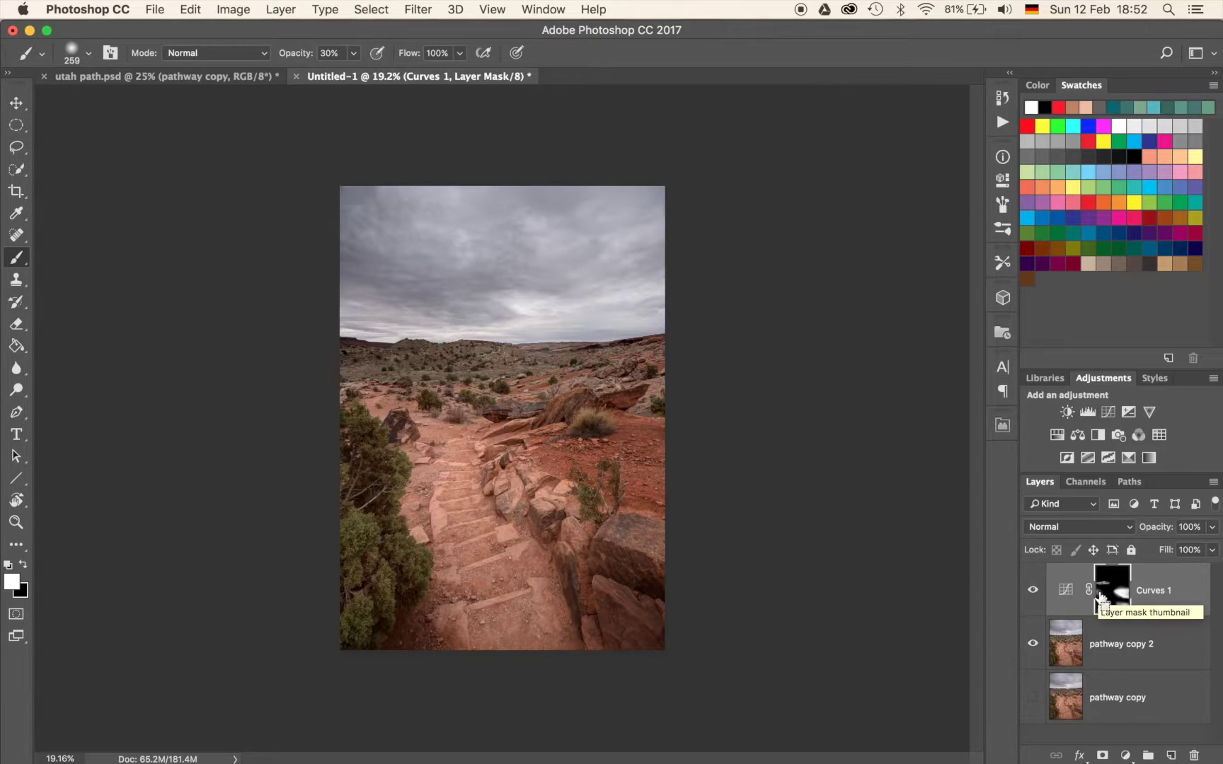
# Stamp all visible layers into a new merged layer above Curves 1.
pyautogui.press('super+alt+shift+e')
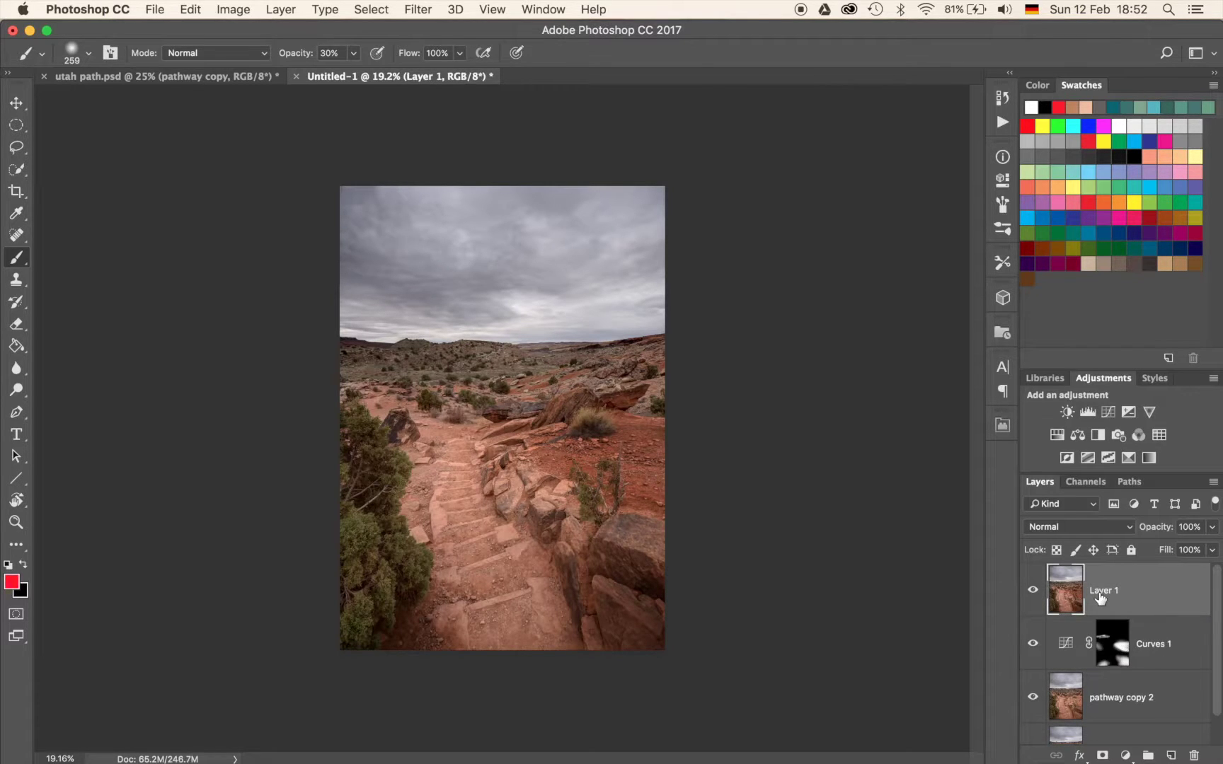
pyautogui.scroll(-2, 1100, 598)
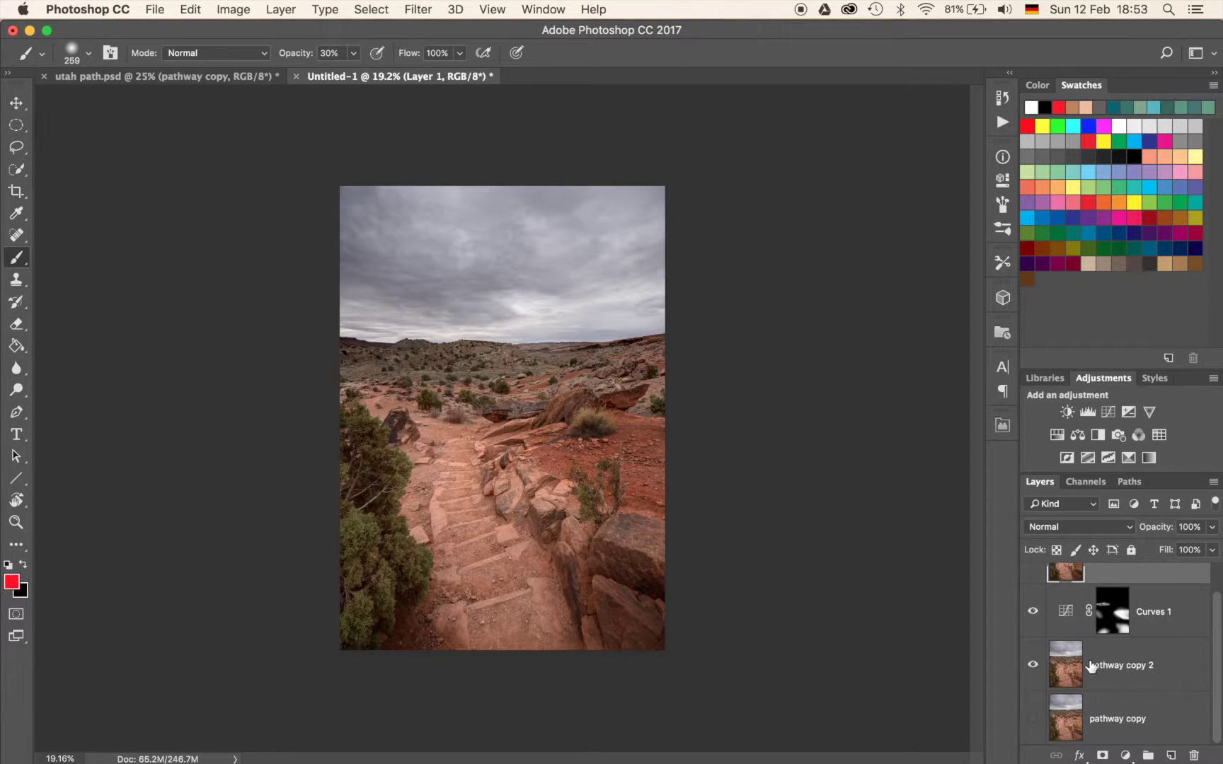
pyautogui.scroll(2, 1091, 666)
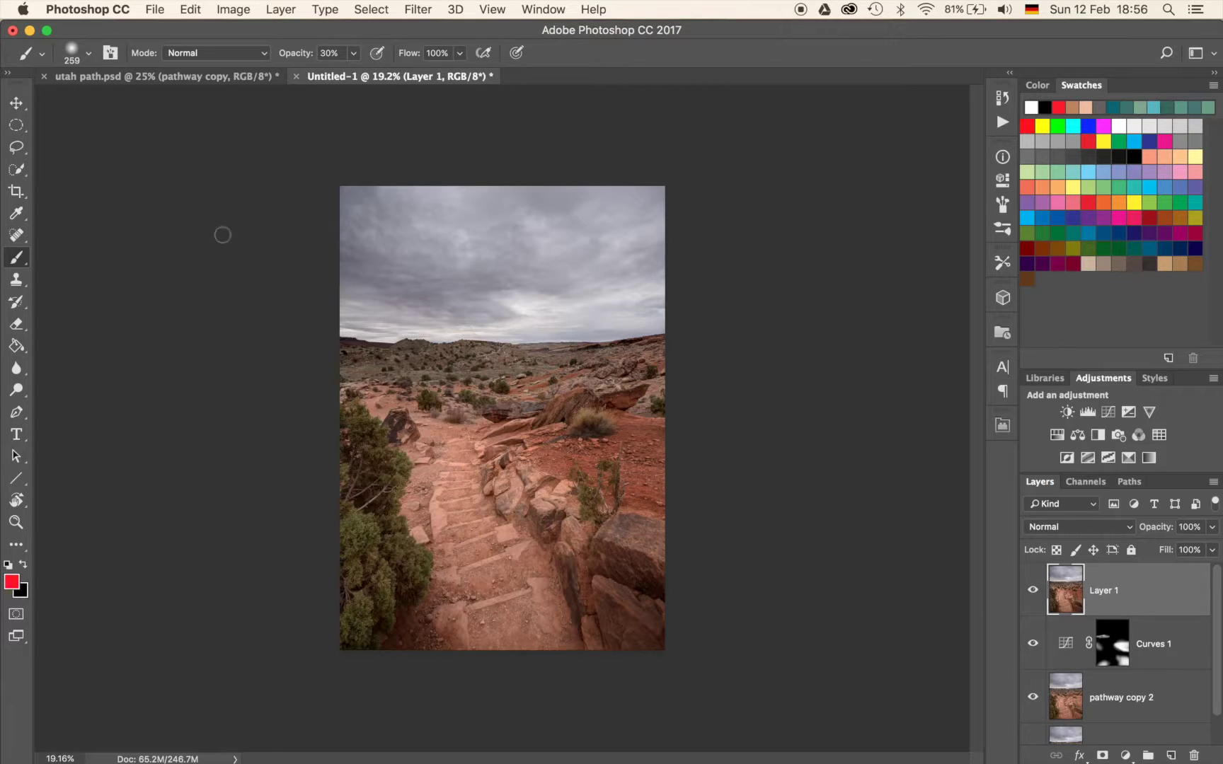
# Start the Lighting Effects filter on the merged layer and move the point light onto the horizon beneath the bright sky.
pyautogui.click(415, 8)
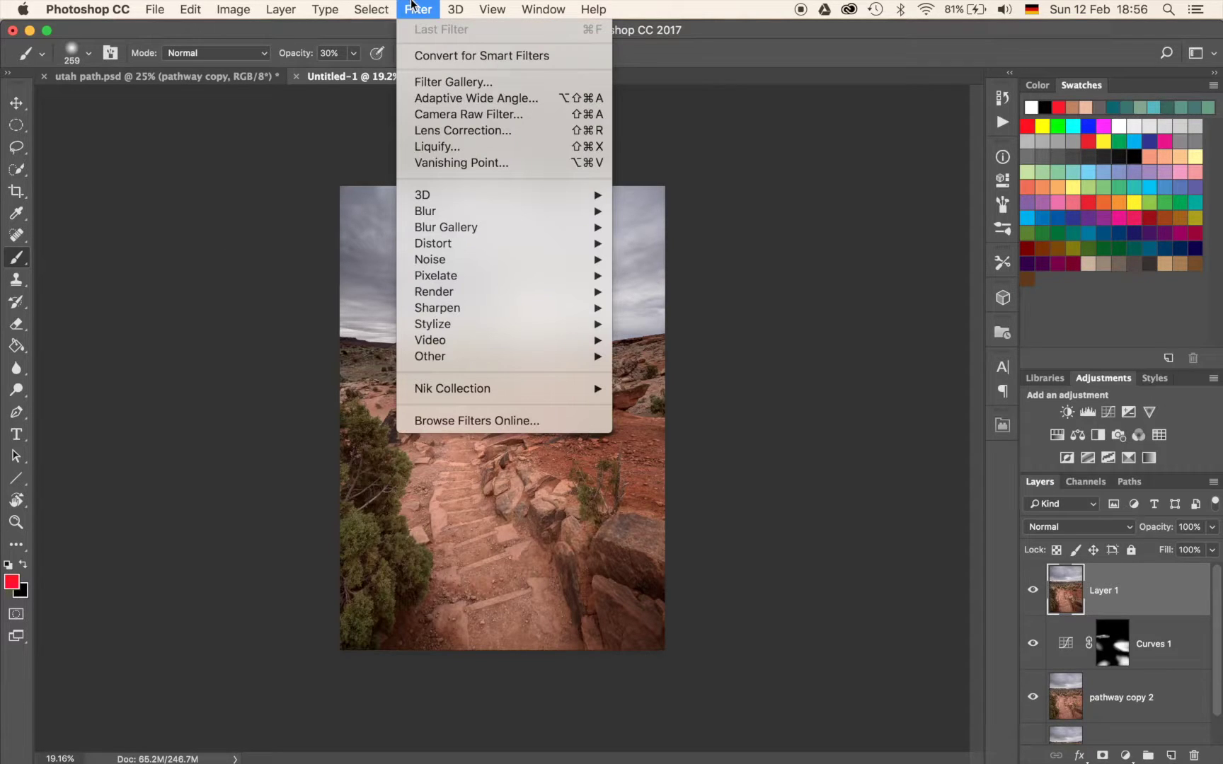
pyautogui.moveTo(566, 292)
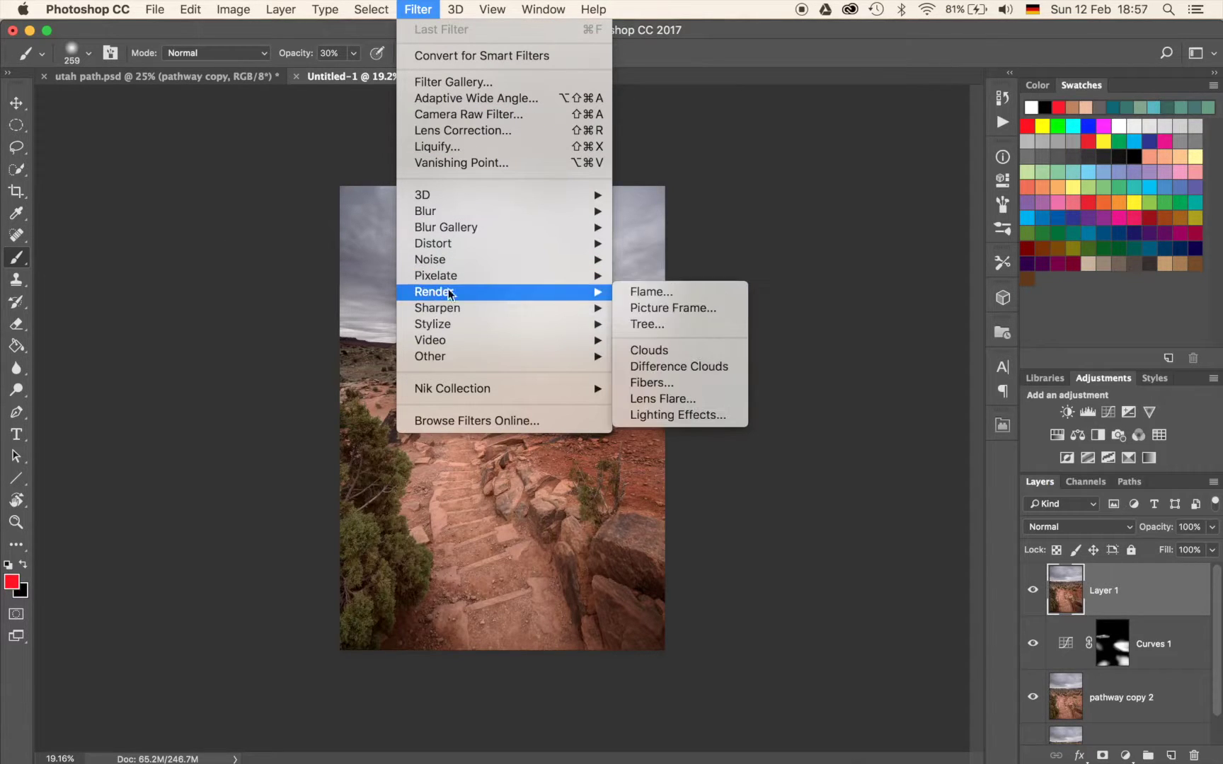
pyautogui.click(654, 415)
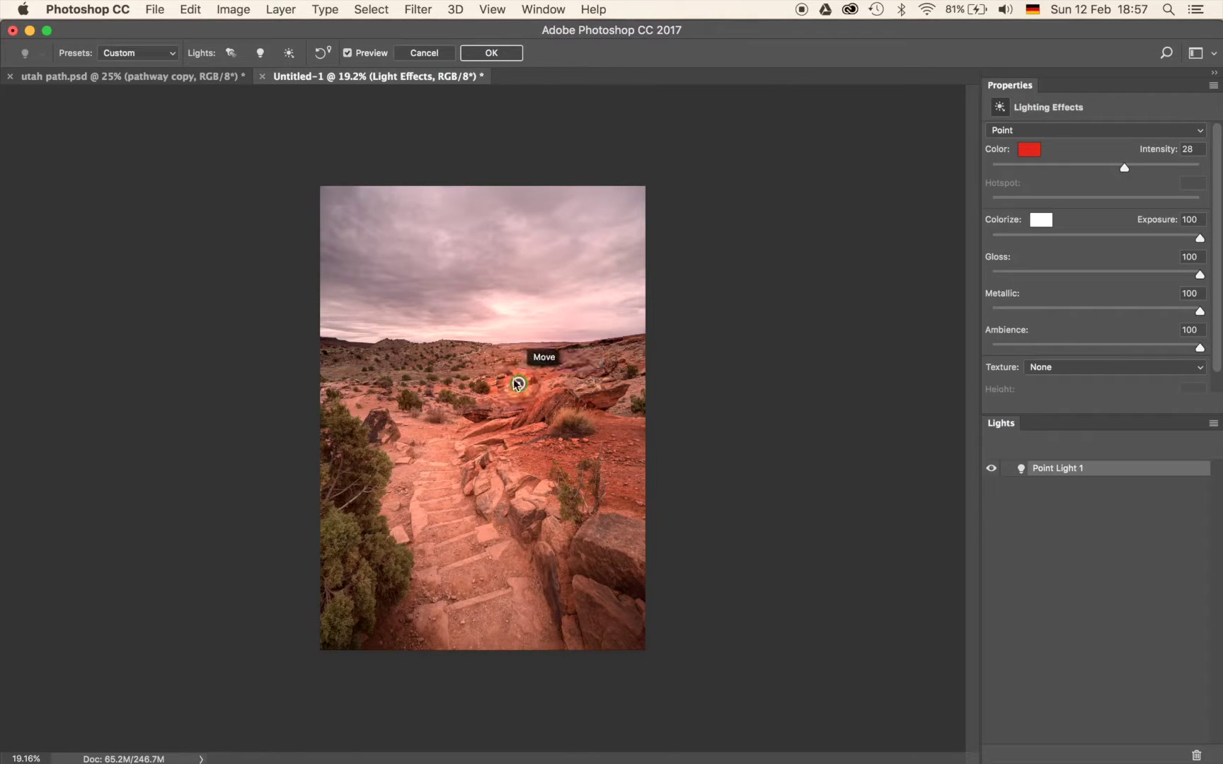
pyautogui.moveTo(519, 383); pyautogui.dragTo(566, 342)
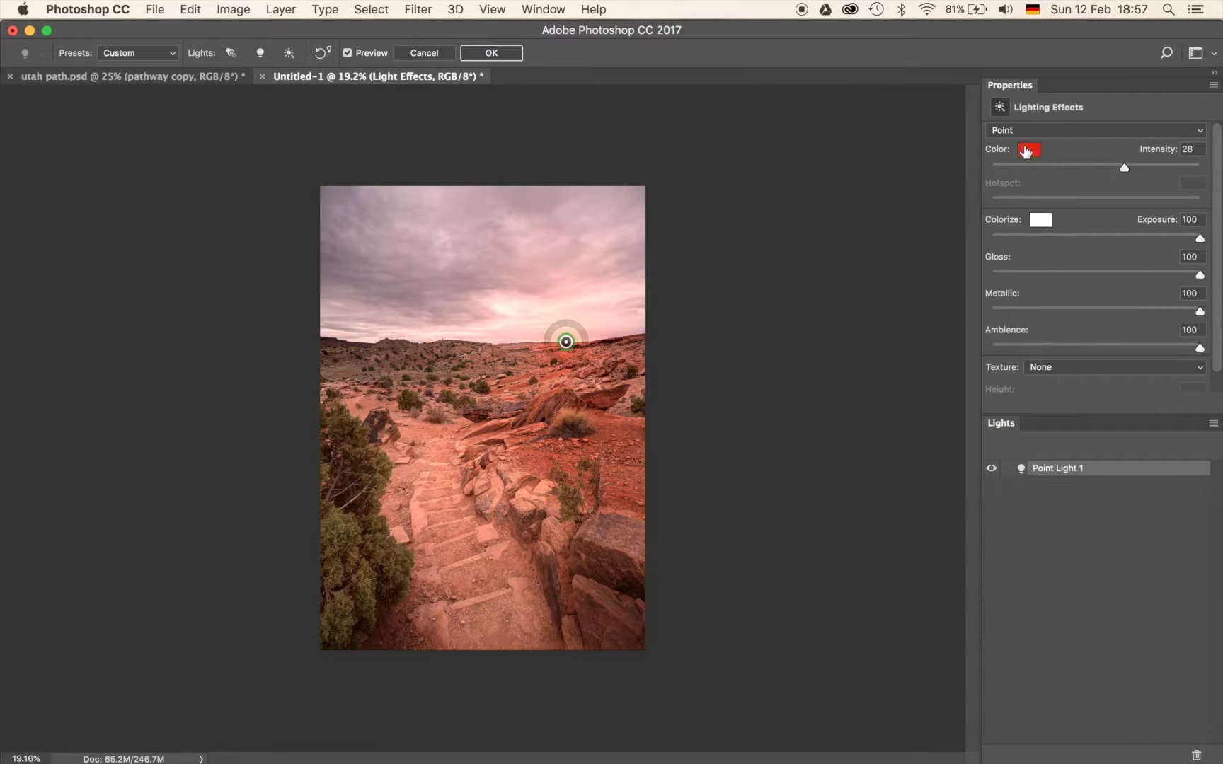
# Change the point light's color to a bright yellow, about H 58, S 100%, B 97%.
pyautogui.click(1033, 149)
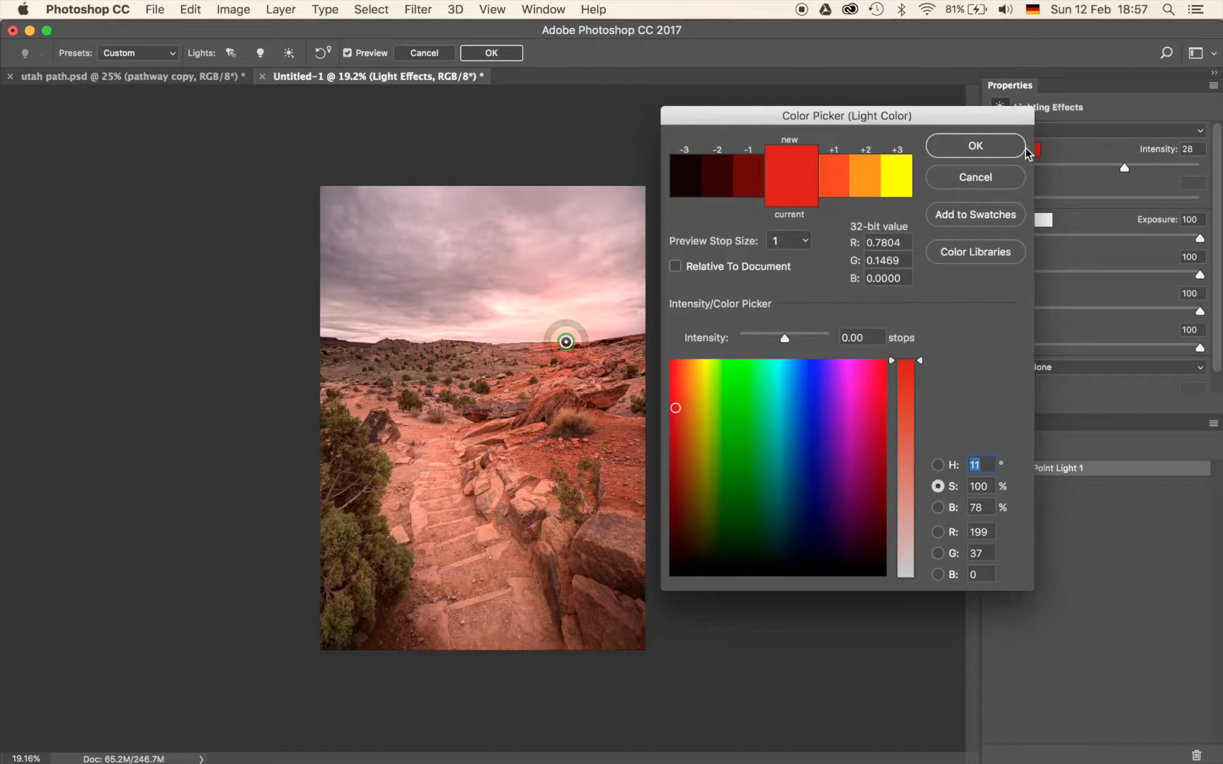
pyautogui.click(707, 365)
pyautogui.moveTo(707, 365); pyautogui.dragTo(704, 365)
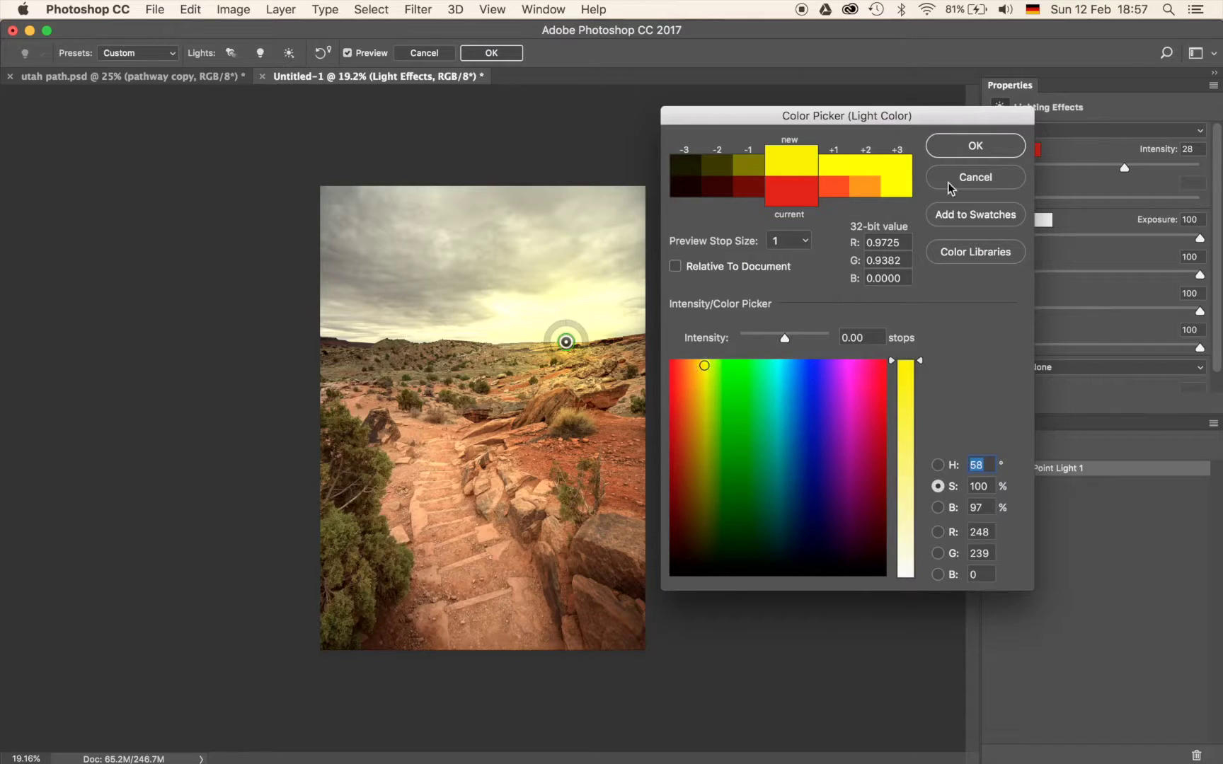
pyautogui.click(971, 144)
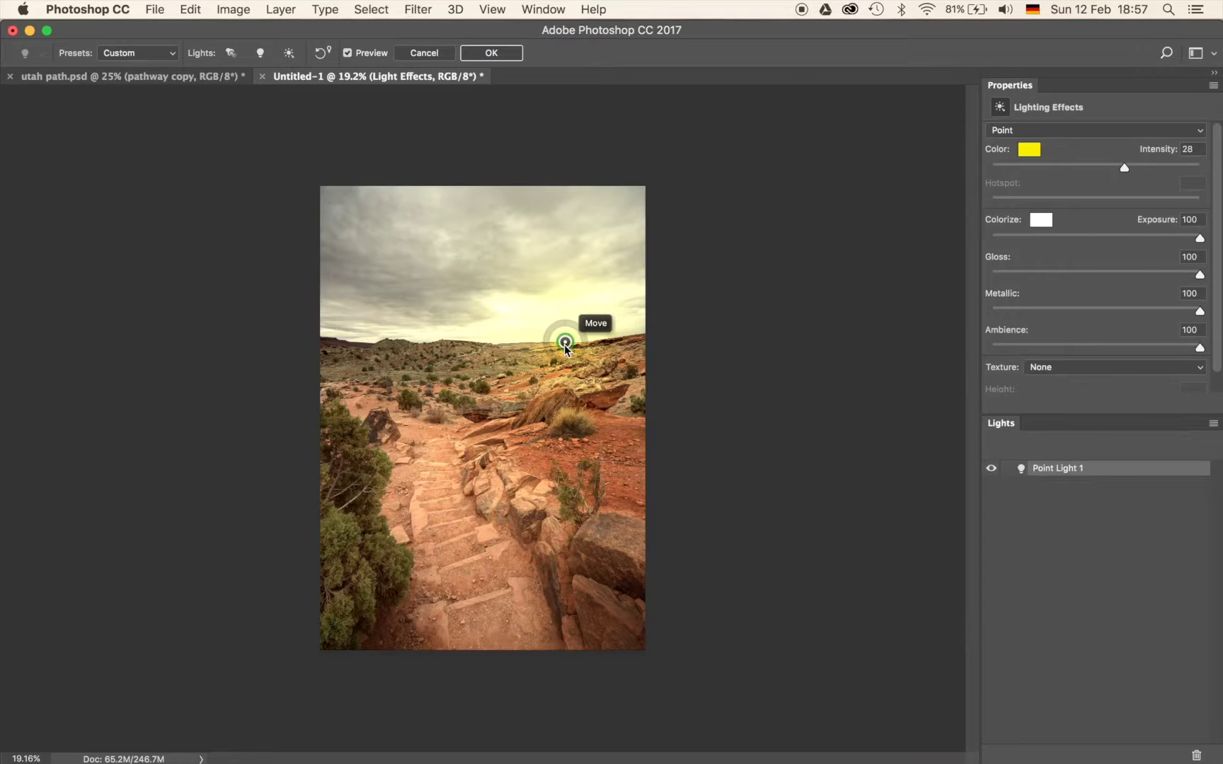
# Lower the point light's intensity to 24, apply the filter, and compare the image with Layer 1 hidden and shown.
pyautogui.moveTo(579, 331); pyautogui.dragTo(579, 330)
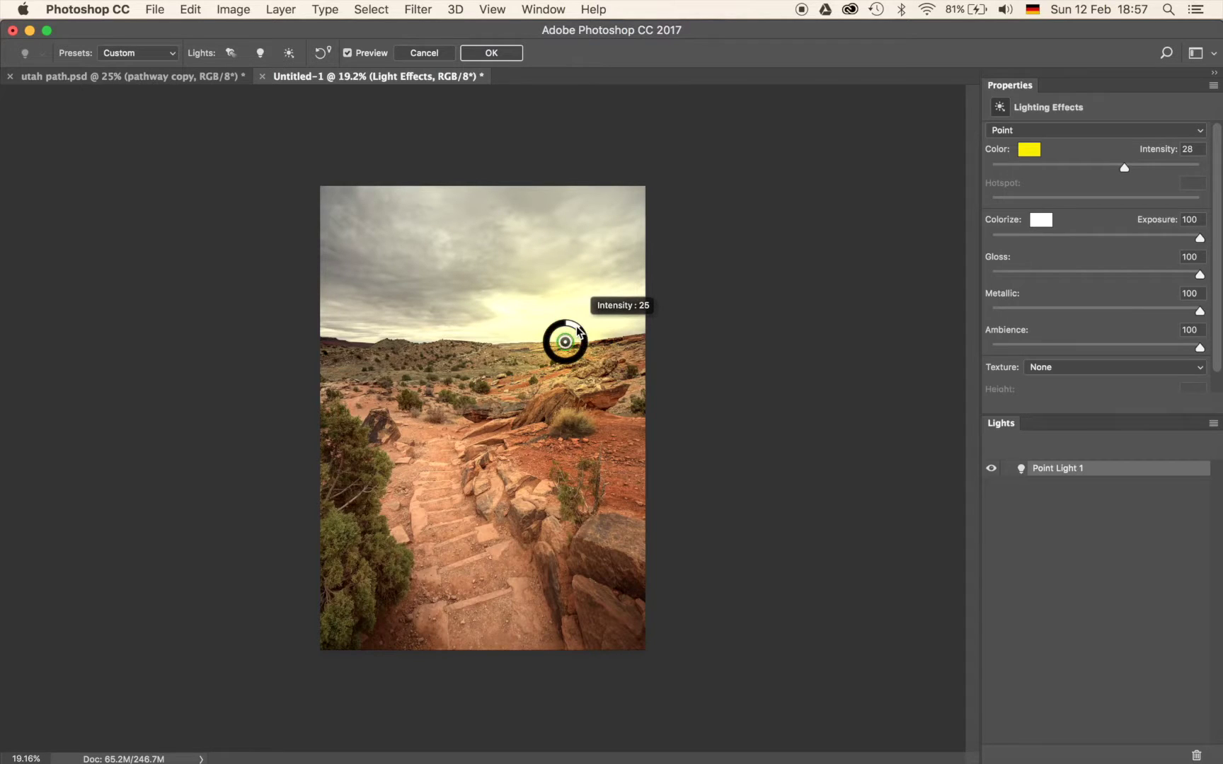
pyautogui.moveTo(578, 330); pyautogui.dragTo(578, 330)
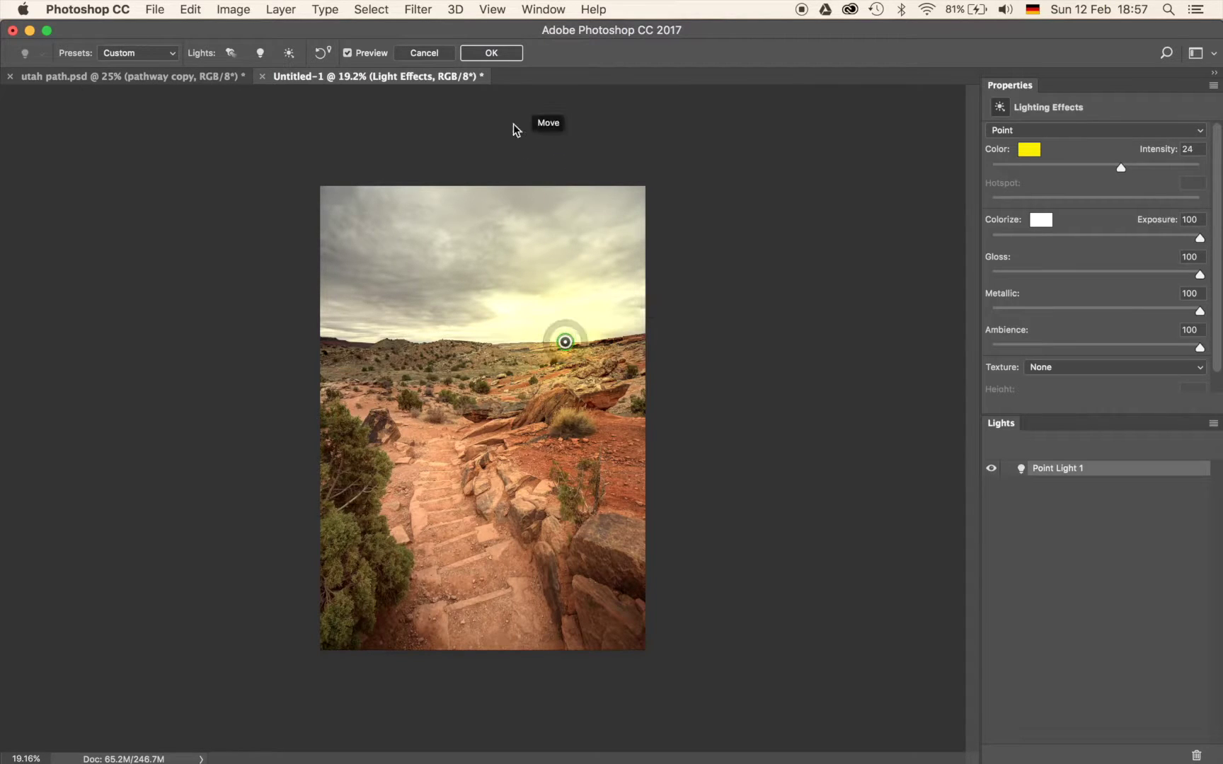
pyautogui.click(491, 52)
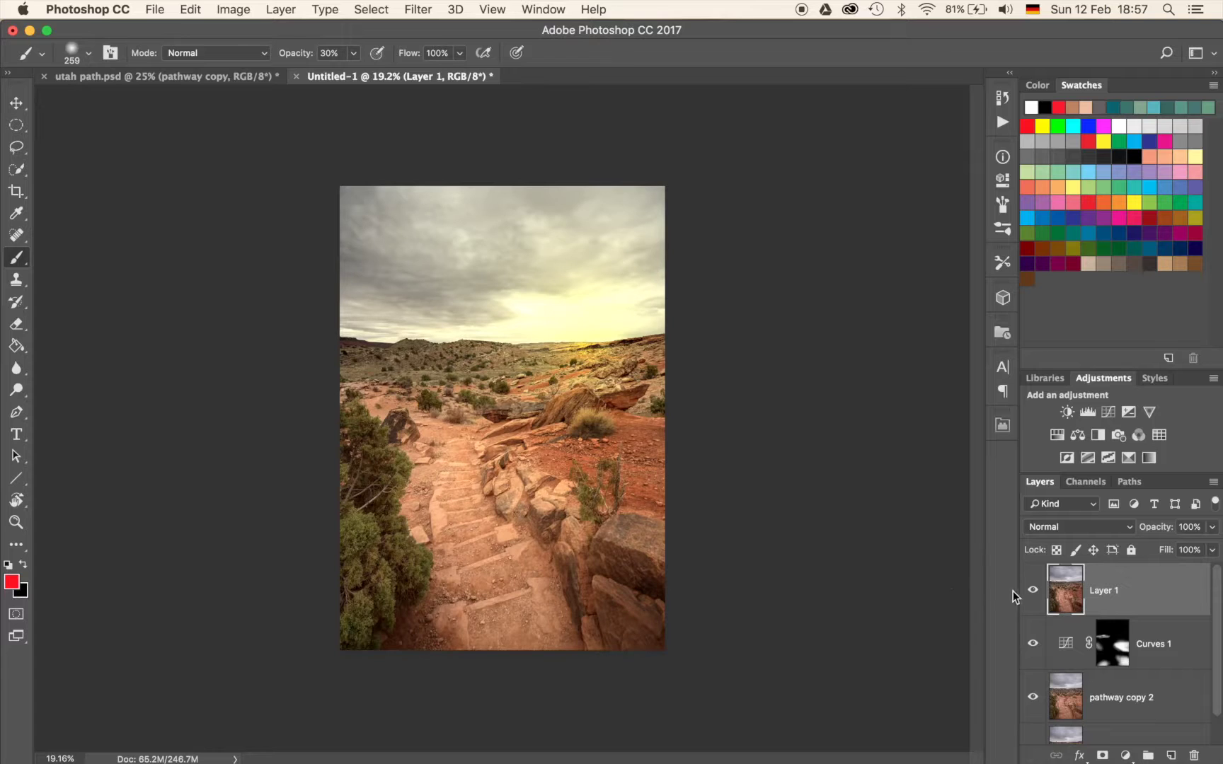
pyautogui.click(1032, 592)
pyautogui.click(1032, 595)
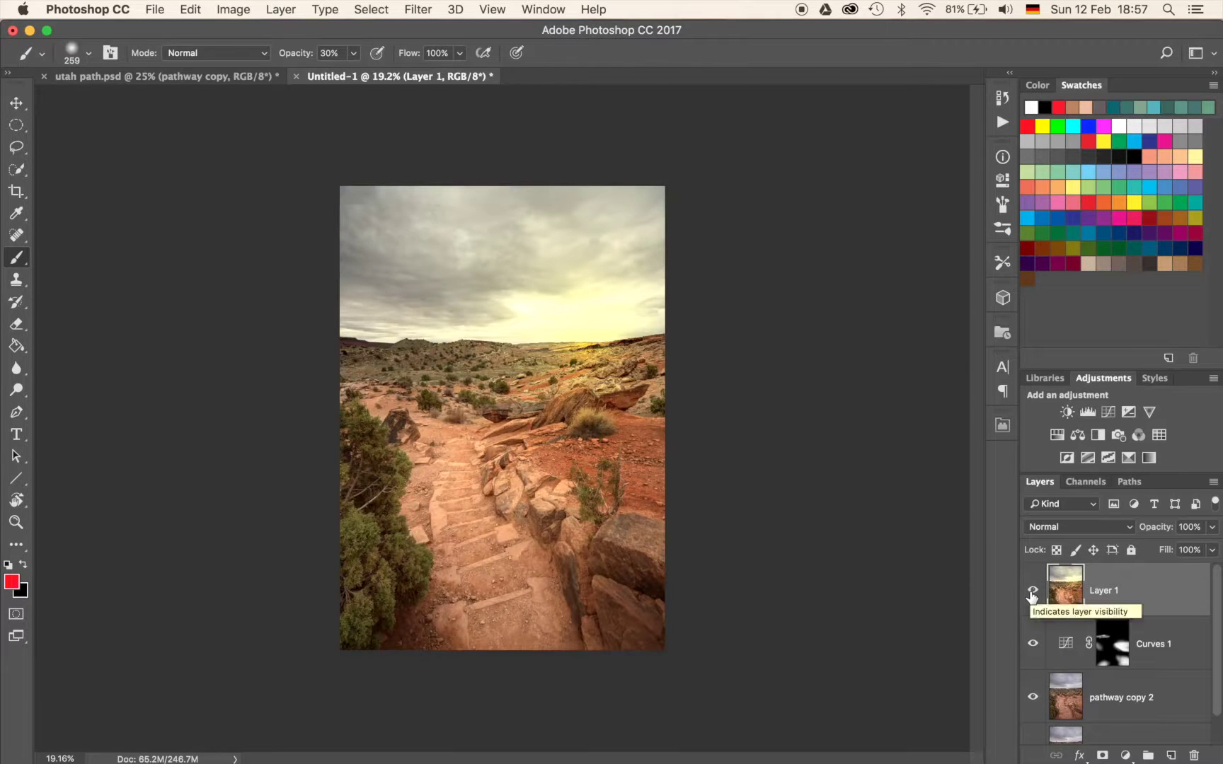
pyautogui.click(1033, 593)
pyautogui.click(1032, 593)
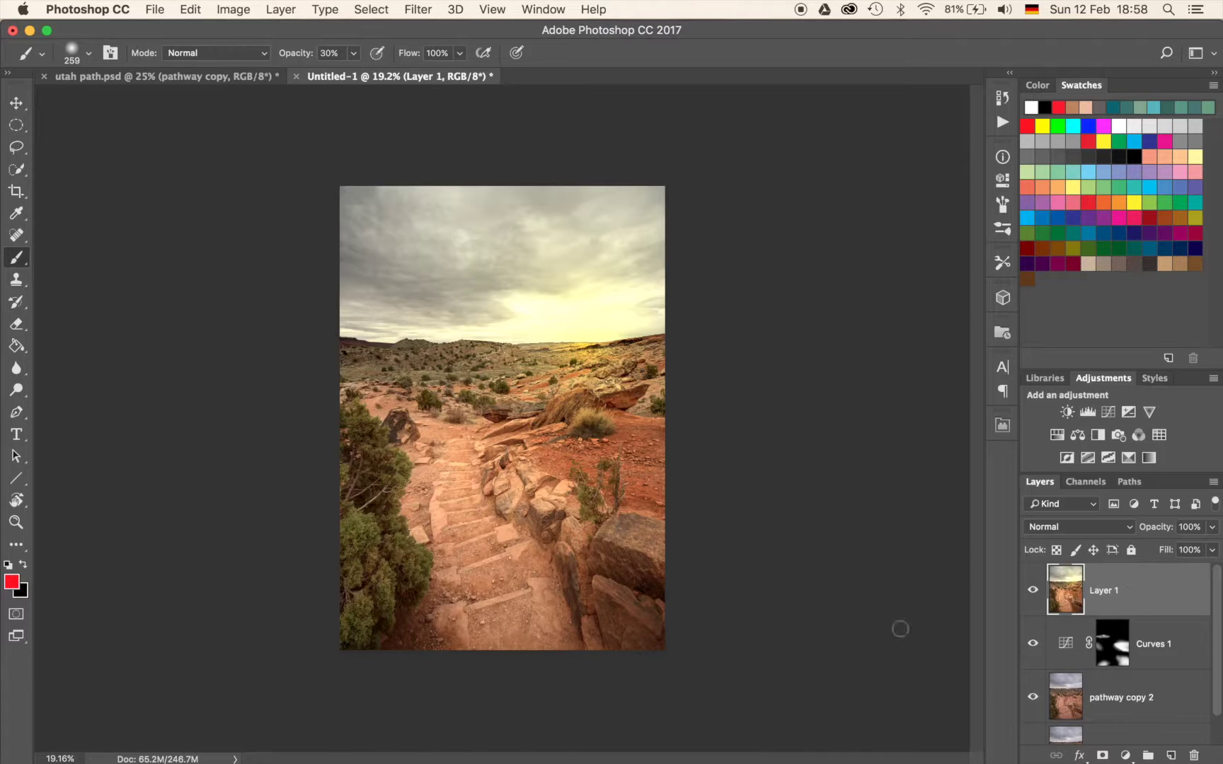
# Add a mask to Layer 1 and paint black at 30% opacity over the foreground with a 1926 px brush.
pyautogui.click(1102, 756)
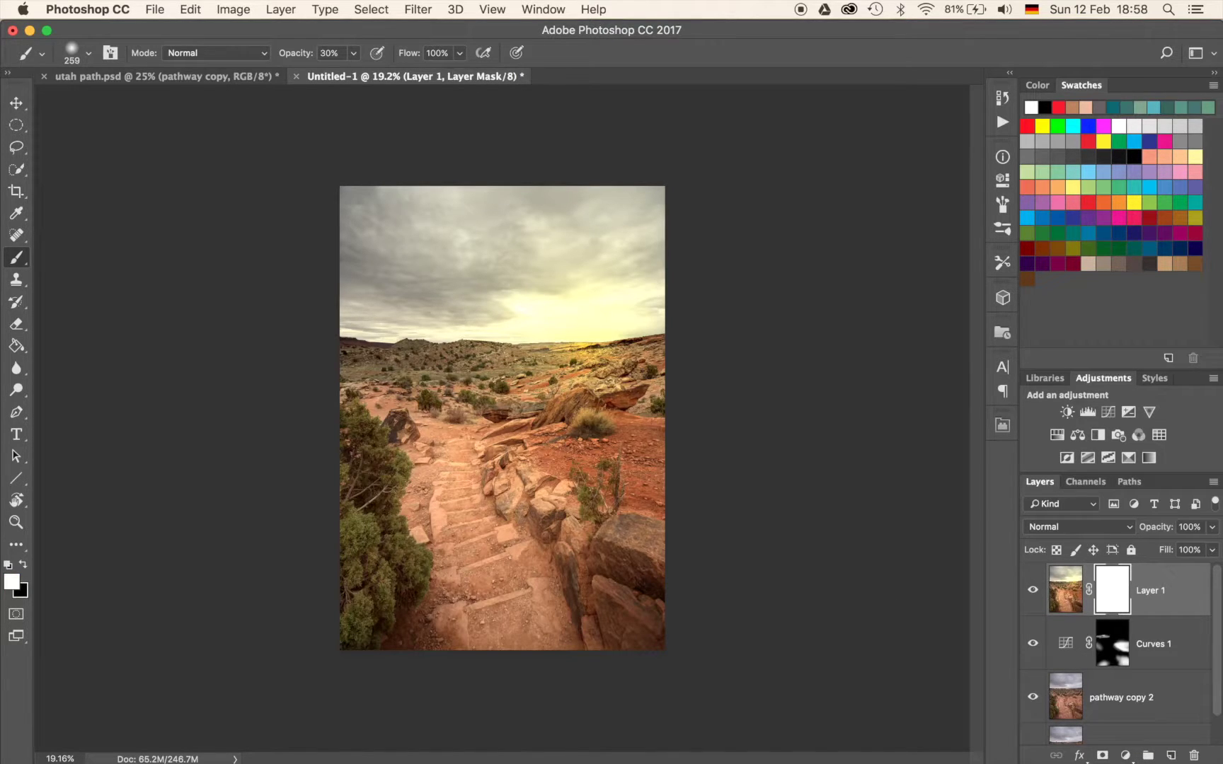
pyautogui.moveTo(453, 497); pyautogui.dragTo(588, 521)
pyautogui.press('x')
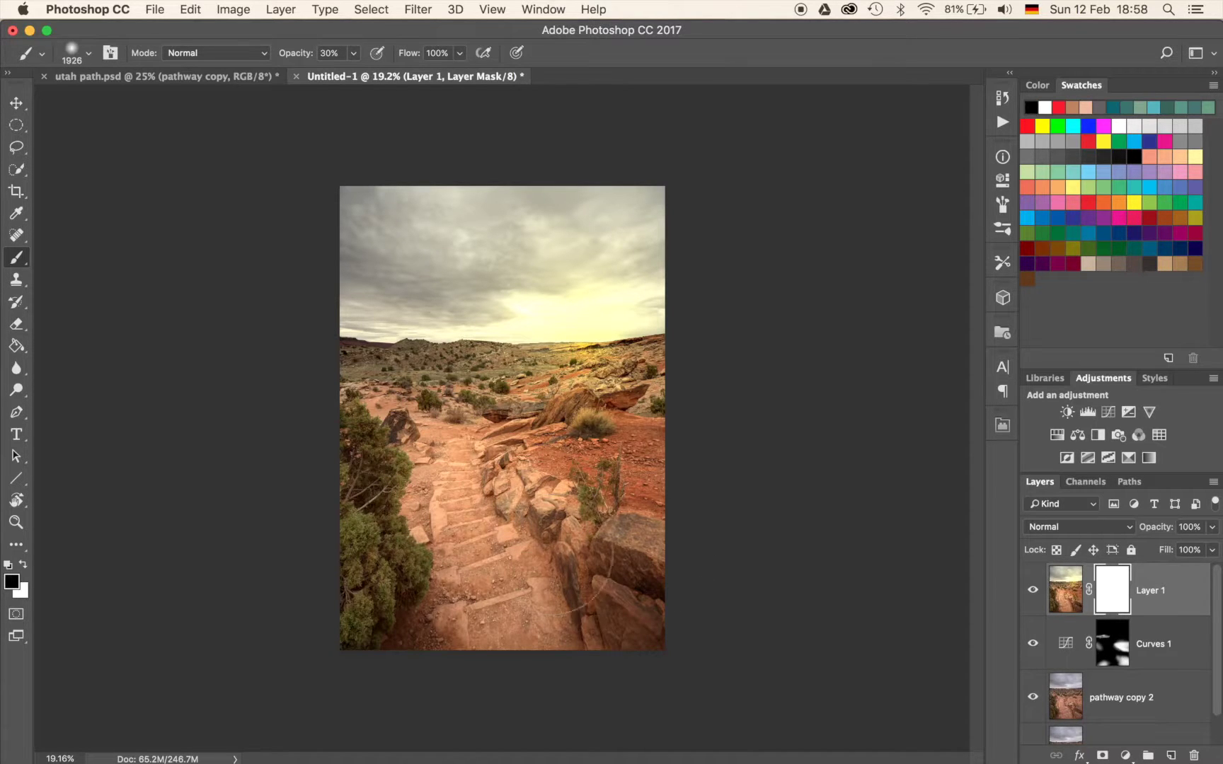
pyautogui.moveTo(360, 545)
pyautogui.mouseDown()
pyautogui.moveTo(382, 569)
pyautogui.moveTo(418, 573)
pyautogui.moveTo(391, 582)
pyautogui.moveTo(397, 568)
pyautogui.moveTo(381, 599)
pyautogui.moveTo(287, 521)
pyautogui.moveTo(325, 488)
pyautogui.moveTo(340, 541)
pyautogui.moveTo(372, 508)
pyautogui.moveTo(369, 540)
pyautogui.moveTo(306, 503)
pyautogui.moveTo(496, 543)
pyautogui.mouseUp()
pyautogui.moveTo(511, 554); pyautogui.dragTo(476, 555)
pyautogui.moveTo(511, 493)
pyautogui.mouseDown()
pyautogui.moveTo(550, 513)
pyautogui.moveTo(501, 487)
pyautogui.moveTo(602, 548)
pyautogui.mouseUp()
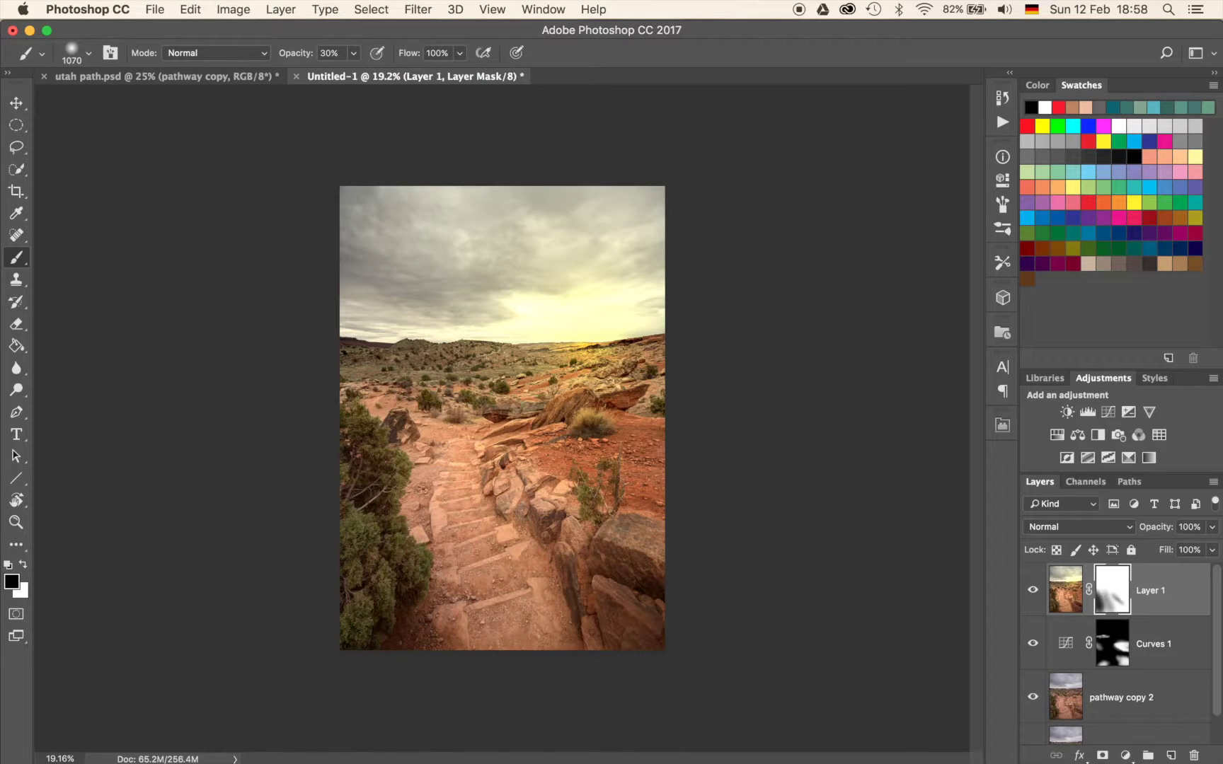
# Soften the yellow hot spot on the hills below the horizon with a 273 px black brush at 10% opacity on the Layer 1 mask.
pyautogui.press('super+plus')
pyautogui.press('super+plus')
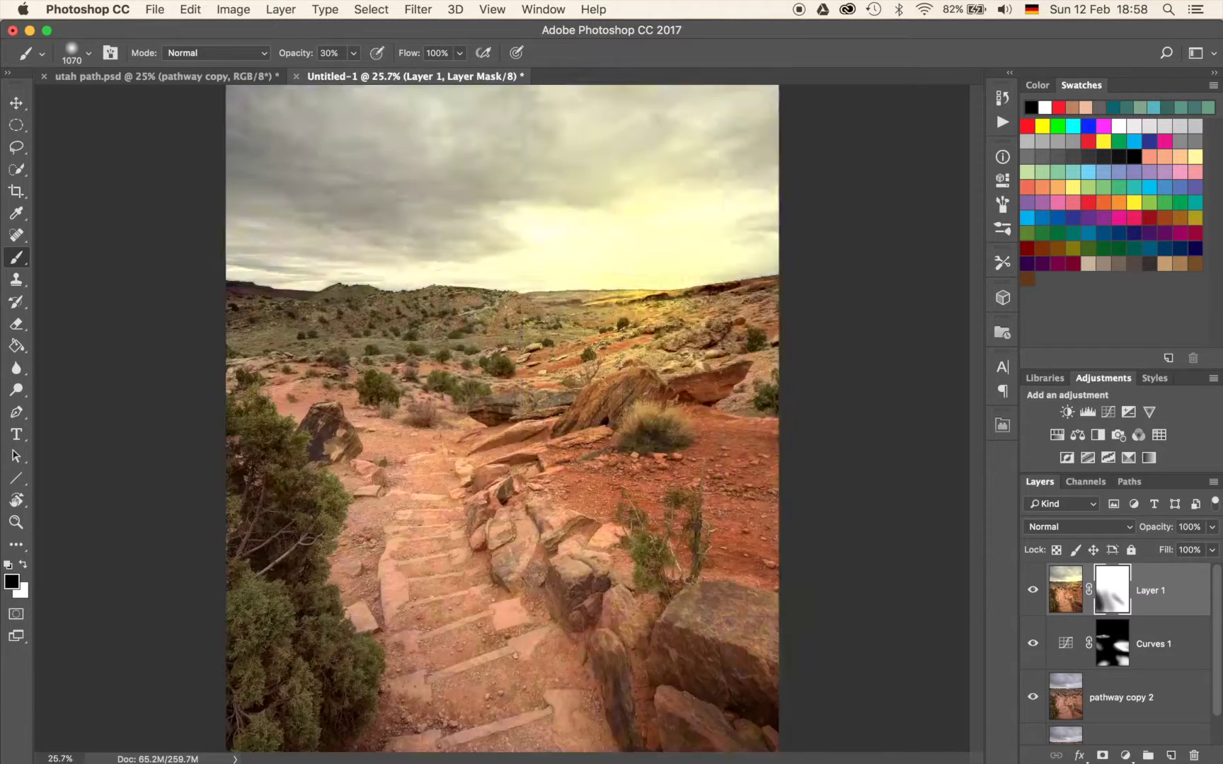
pyautogui.press('super+plus')
pyautogui.press('super+plus')
pyautogui.press('super+plus')
pyautogui.press('super+plus')
pyautogui.moveTo(791, 241)
pyautogui.mouseDown()
pyautogui.moveTo(570, 395)
pyautogui.moveTo(836, 194)
pyautogui.moveTo(715, 259)
pyautogui.moveTo(614, 438)
pyautogui.mouseUp()
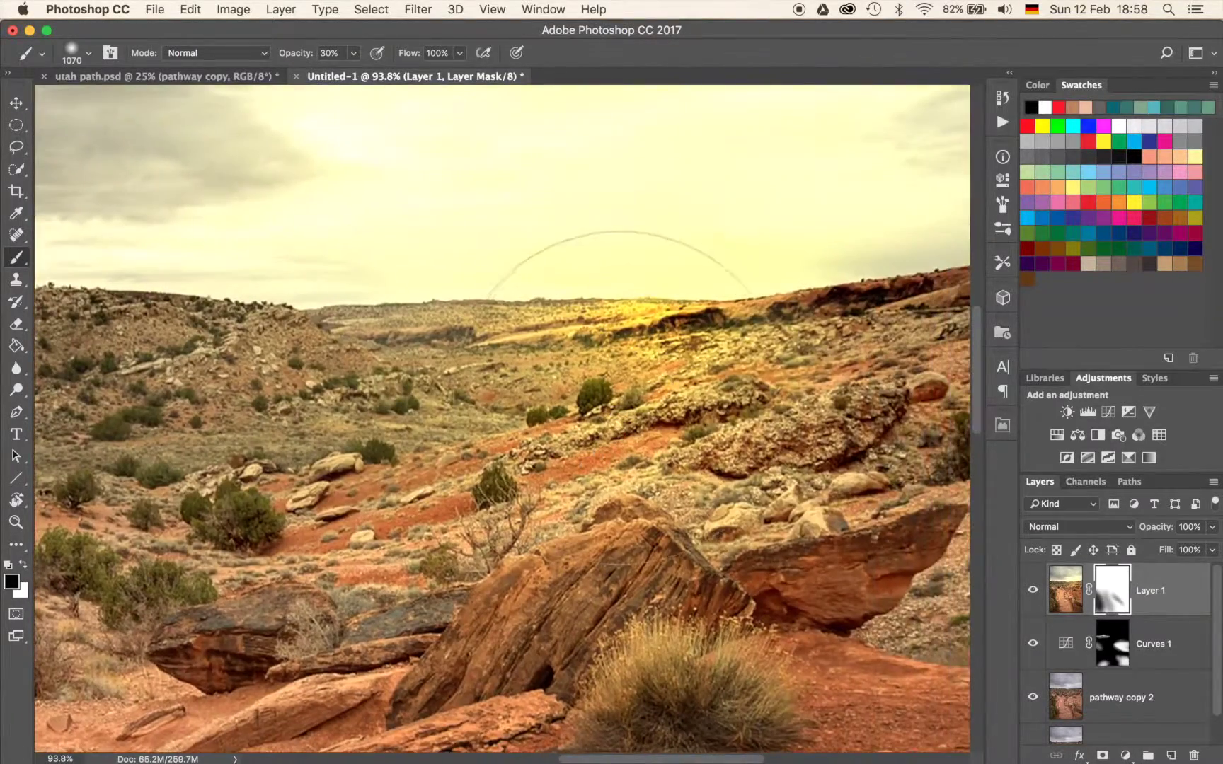
pyautogui.moveTo(689, 361)
pyautogui.mouseDown()
pyautogui.moveTo(351, 376)
pyautogui.moveTo(375, 383)
pyautogui.mouseUp()
pyautogui.press('1')
pyautogui.moveTo(717, 328)
pyautogui.mouseDown()
pyautogui.moveTo(576, 361)
pyautogui.moveTo(697, 331)
pyautogui.mouseUp()
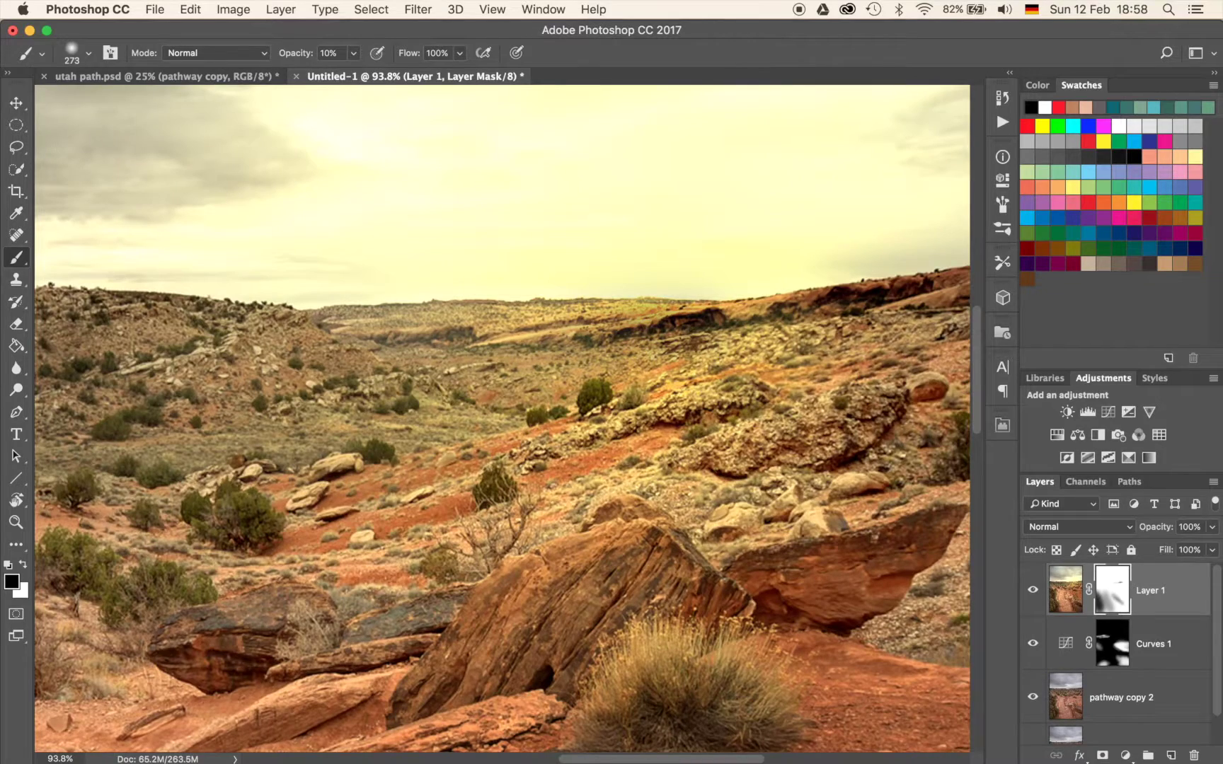
# Reduce the lighting effect across the middle-ground rocks and slopes with a 712 px black brush at 10% opacity on the Layer 1 mask.
pyautogui.moveTo(565, 447); pyautogui.dragTo(652, 447)
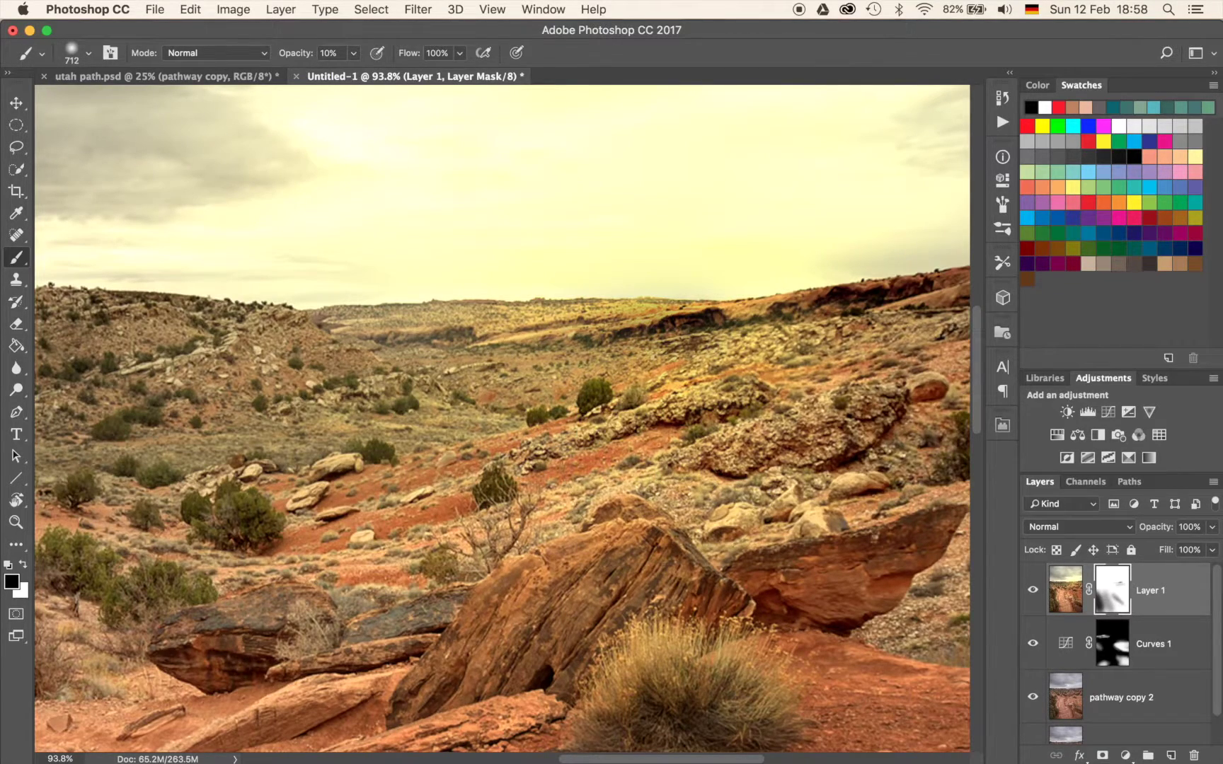
pyautogui.moveTo(303, 531); pyautogui.dragTo(672, 459)
pyautogui.moveTo(784, 449); pyautogui.dragTo(198, 485)
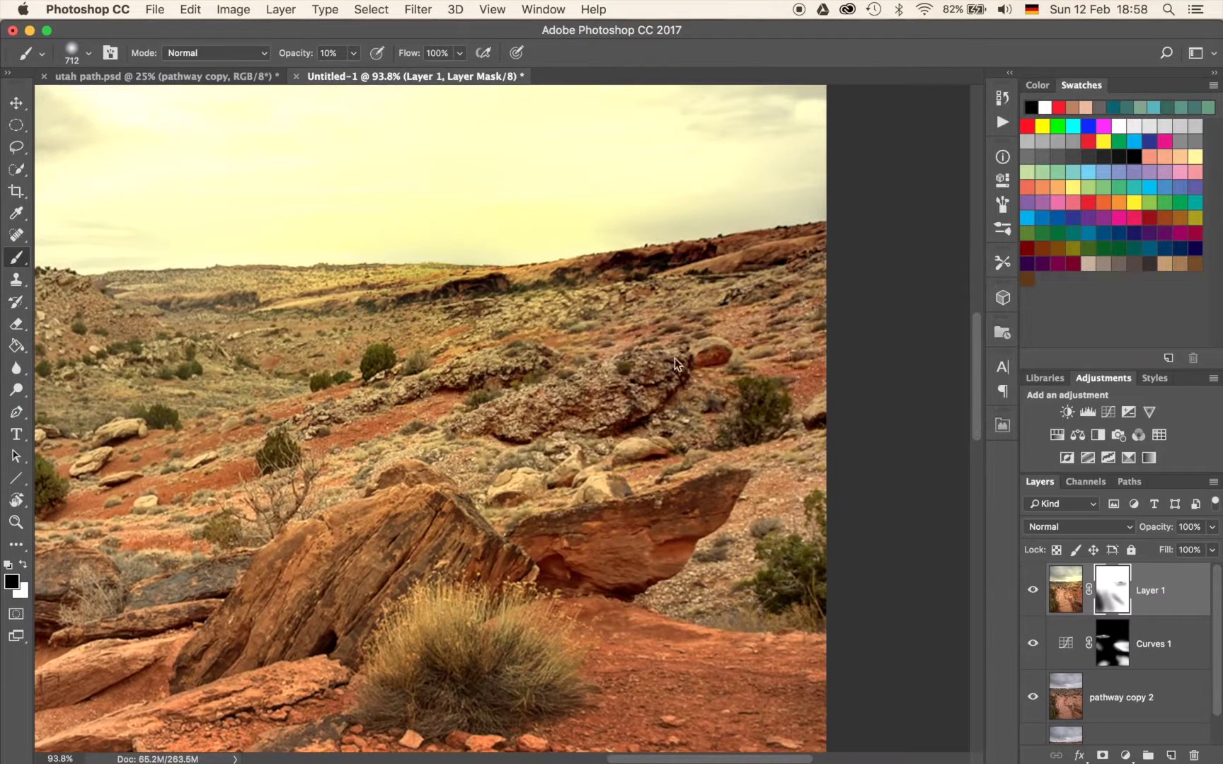
pyautogui.moveTo(523, 413); pyautogui.dragTo(412, 414)
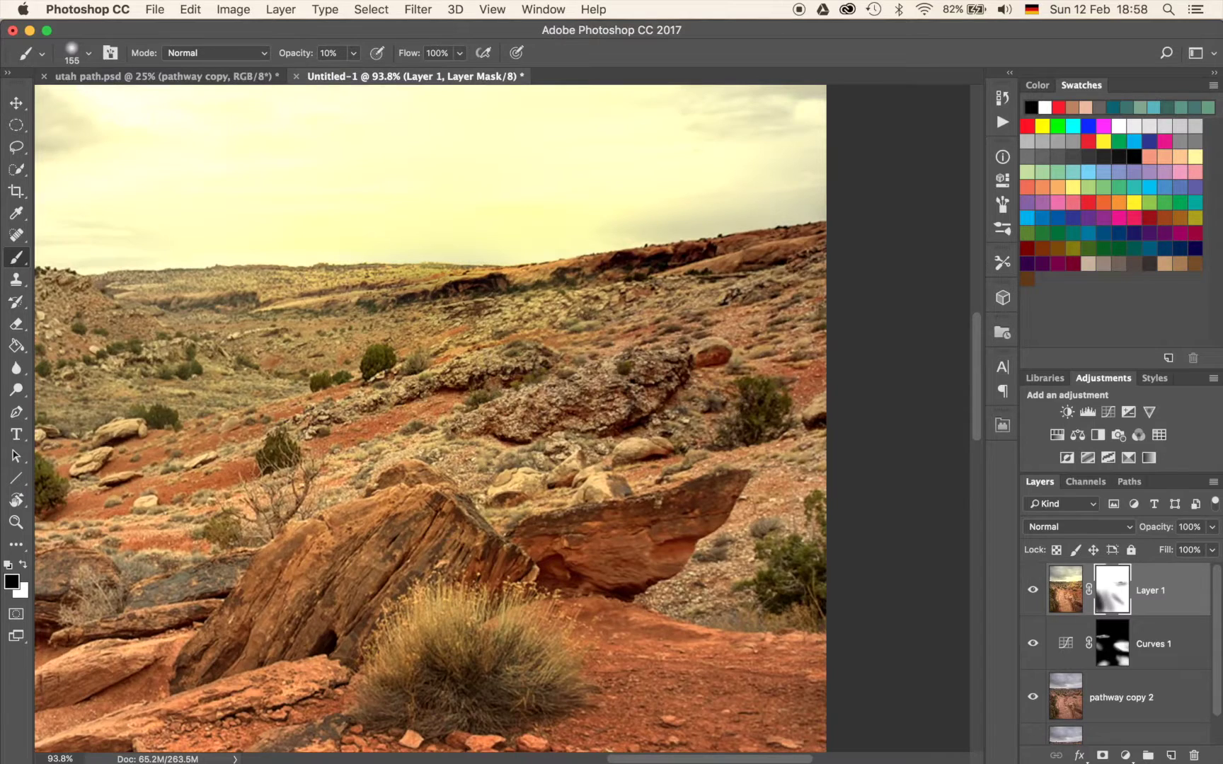
pyautogui.press('x')
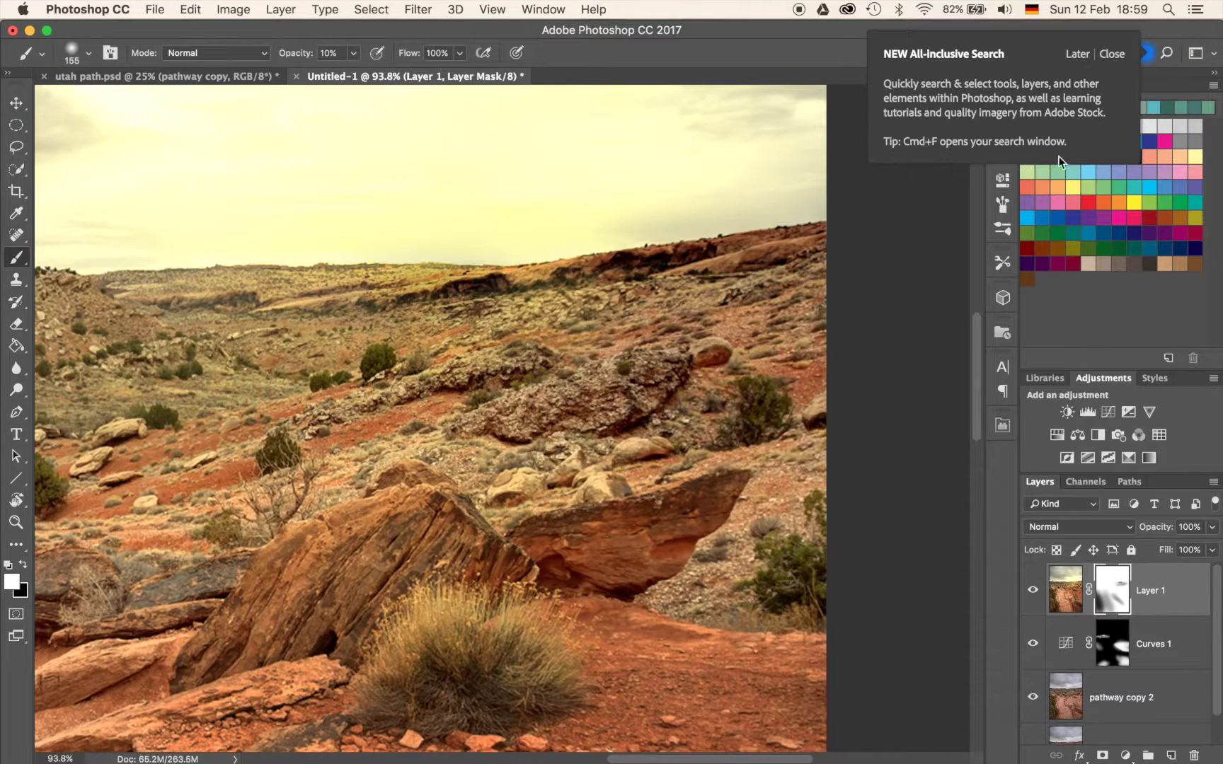
pyautogui.click(1075, 55)
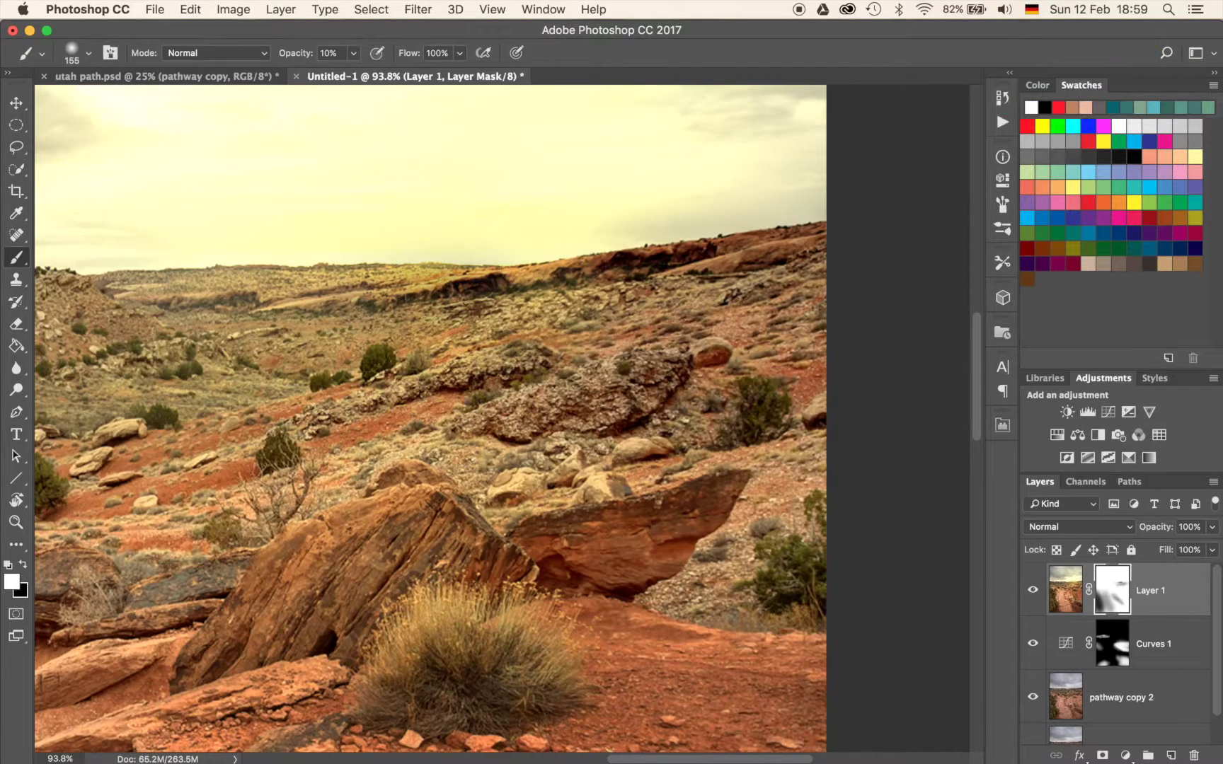
pyautogui.scroll(-3, 499, 306)
pyautogui.scroll(-5, 499, 306)
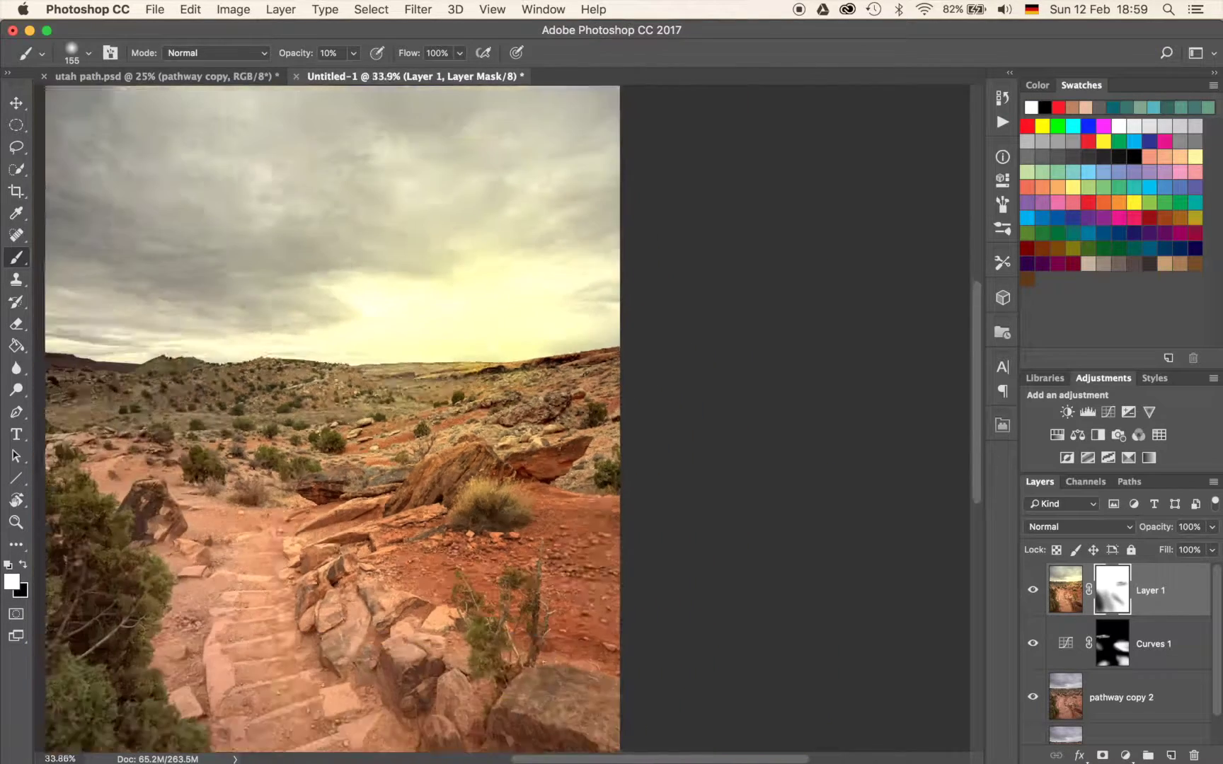
pyautogui.scroll(2, 502, 419)
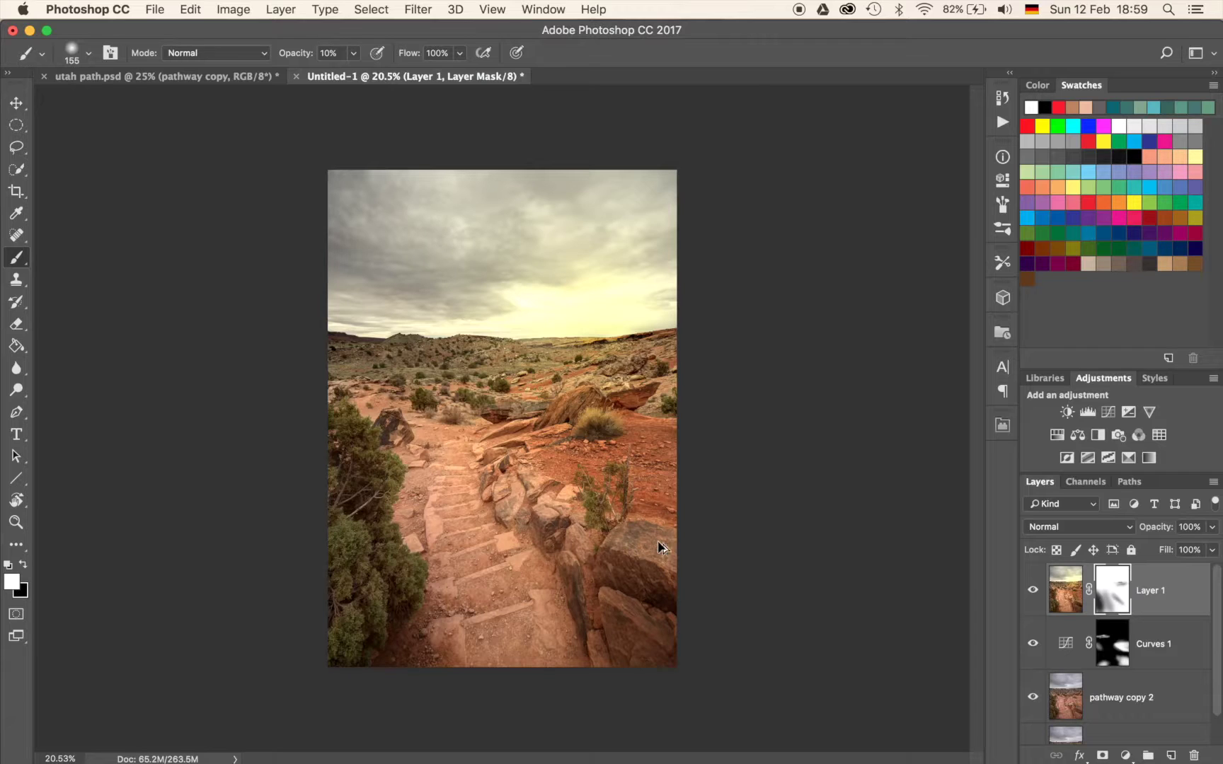
# Try a red foreground tint on a new layer in Color mode with a 2242 px brush at 10% opacity, and discard the layer.
pyautogui.press('alt+shift+super+n')
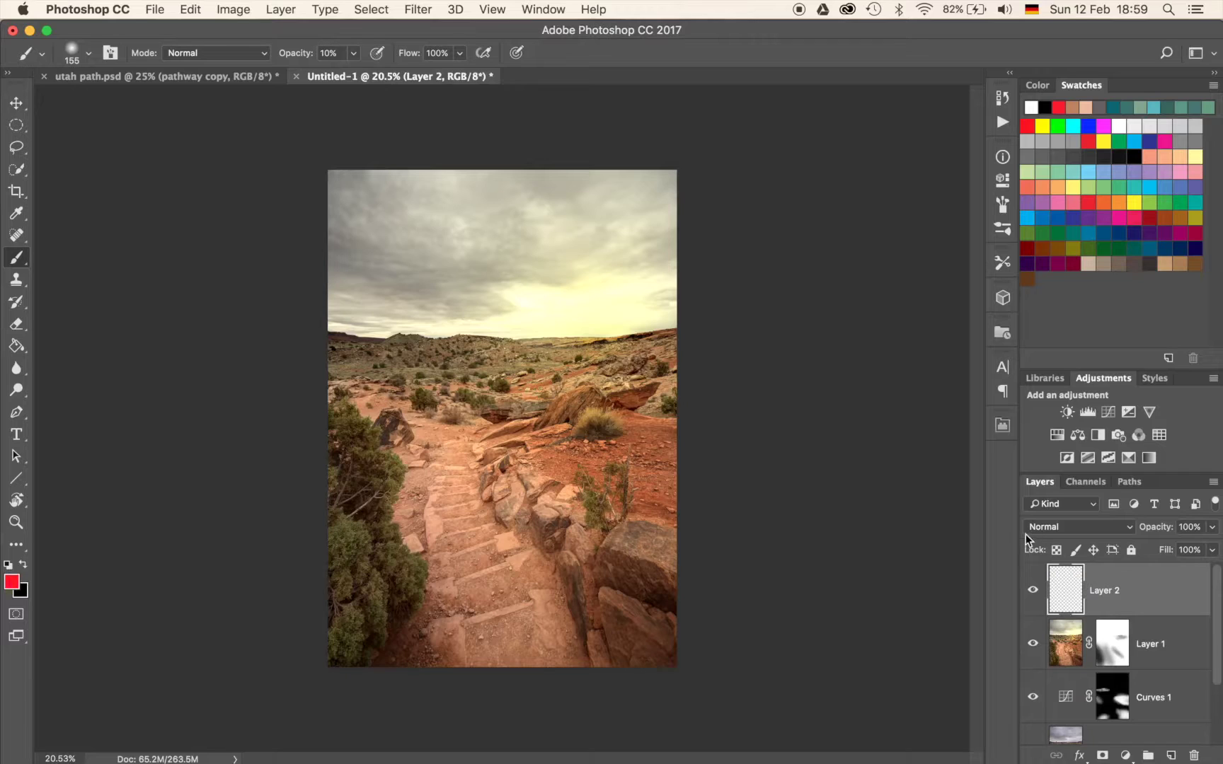
pyautogui.click(1049, 530)
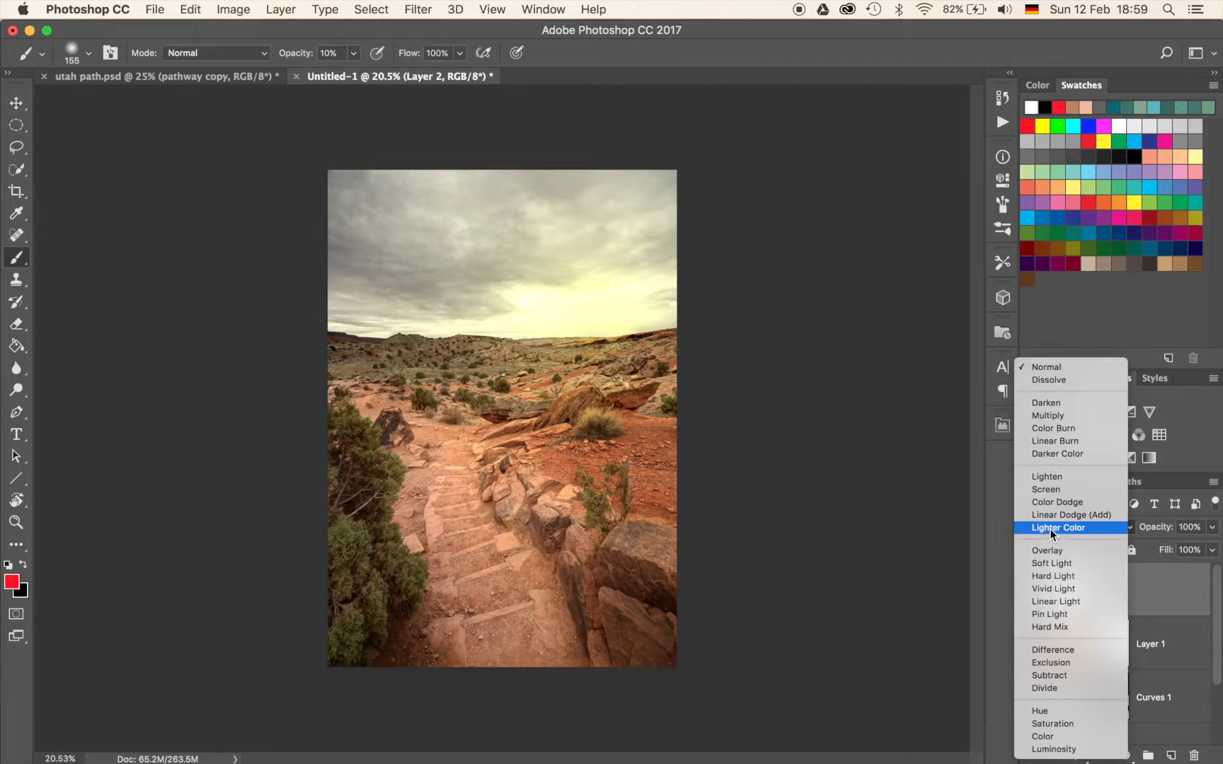
pyautogui.click(1039, 738)
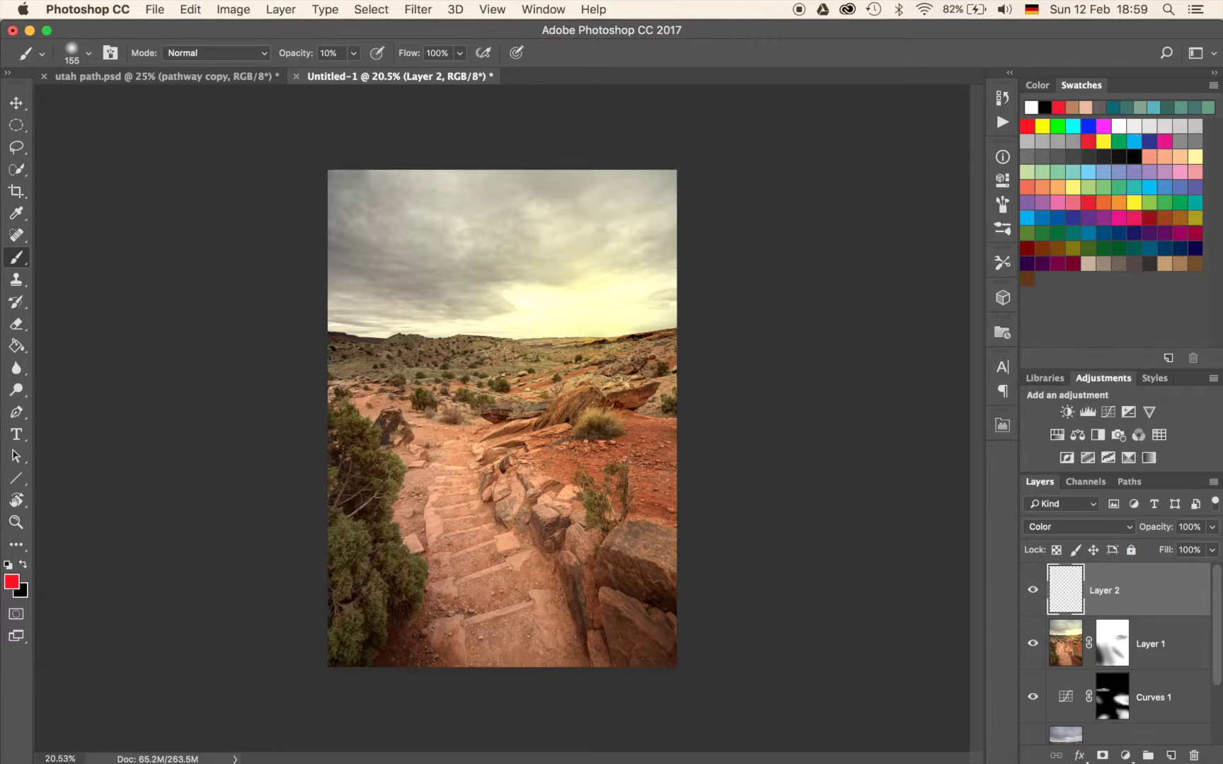
pyautogui.moveTo(441, 494); pyautogui.dragTo(533, 494)
pyautogui.moveTo(402, 570)
pyautogui.mouseDown()
pyautogui.moveTo(387, 625)
pyautogui.moveTo(631, 647)
pyautogui.moveTo(770, 603)
pyautogui.moveTo(537, 654)
pyautogui.moveTo(875, 632)
pyautogui.moveTo(819, 612)
pyautogui.moveTo(426, 592)
pyautogui.moveTo(617, 559)
pyautogui.moveTo(512, 516)
pyautogui.moveTo(611, 541)
pyautogui.moveTo(290, 612)
pyautogui.moveTo(278, 565)
pyautogui.moveTo(461, 612)
pyautogui.moveTo(425, 663)
pyautogui.moveTo(492, 603)
pyautogui.moveTo(456, 581)
pyautogui.moveTo(437, 596)
pyautogui.moveTo(434, 578)
pyautogui.moveTo(381, 619)
pyautogui.moveTo(391, 550)
pyautogui.moveTo(534, 649)
pyautogui.moveTo(566, 645)
pyautogui.mouseUp()
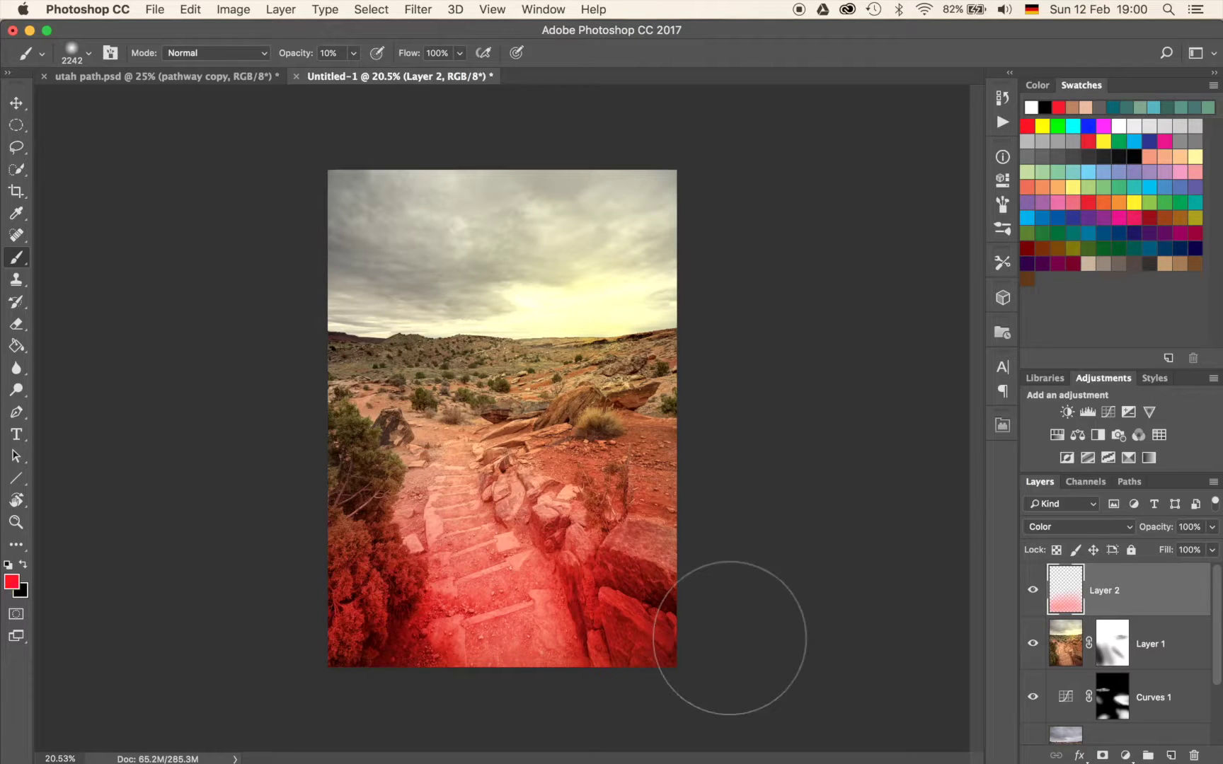
pyautogui.press('Delete')
# Draw a linear red-to-transparent gradient from the image's top to its bottom on a new layer and set its blend mode to Color.
pyautogui.press('super+shift+alt+n')
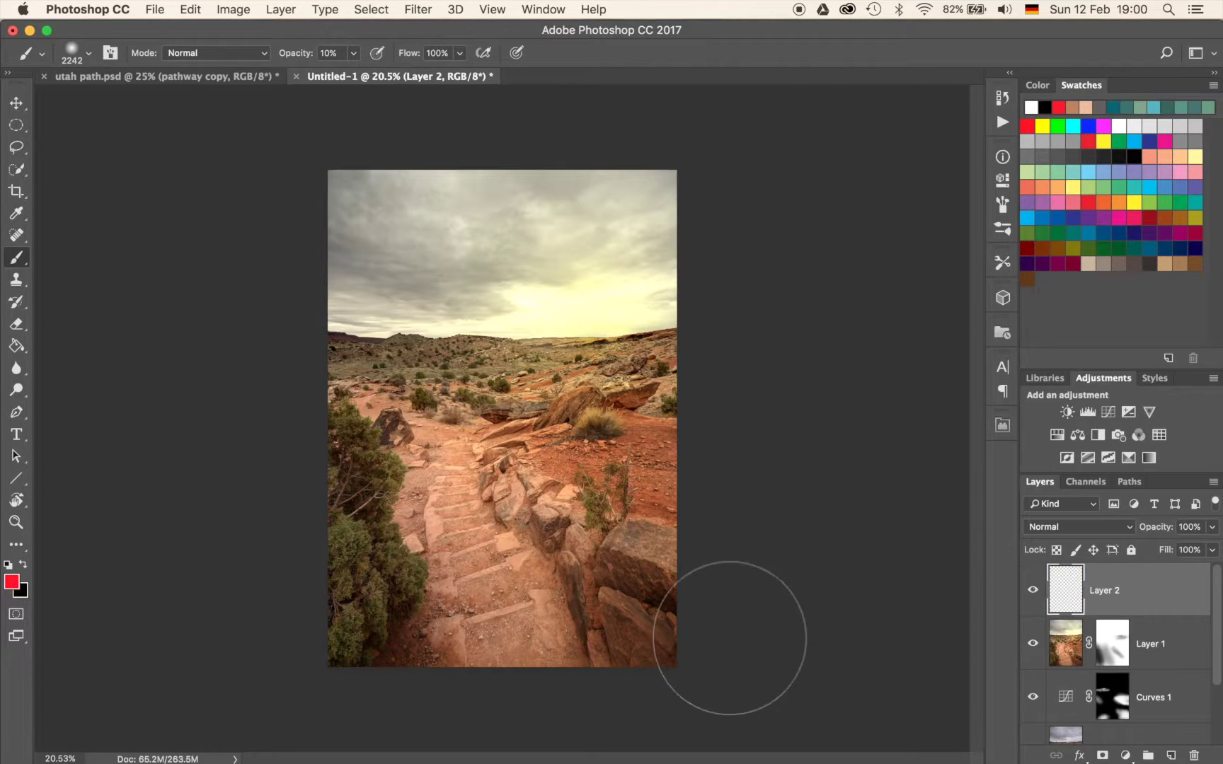
pyautogui.press('g')
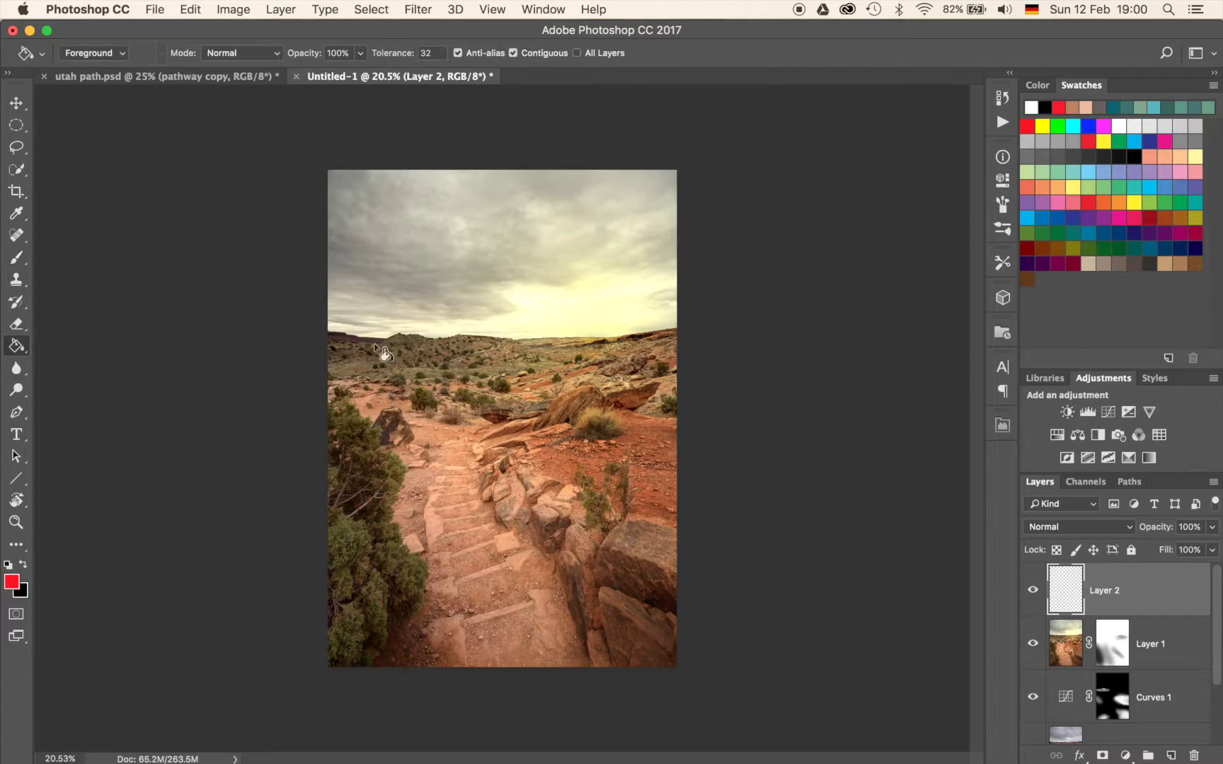
pyautogui.click(16, 347)
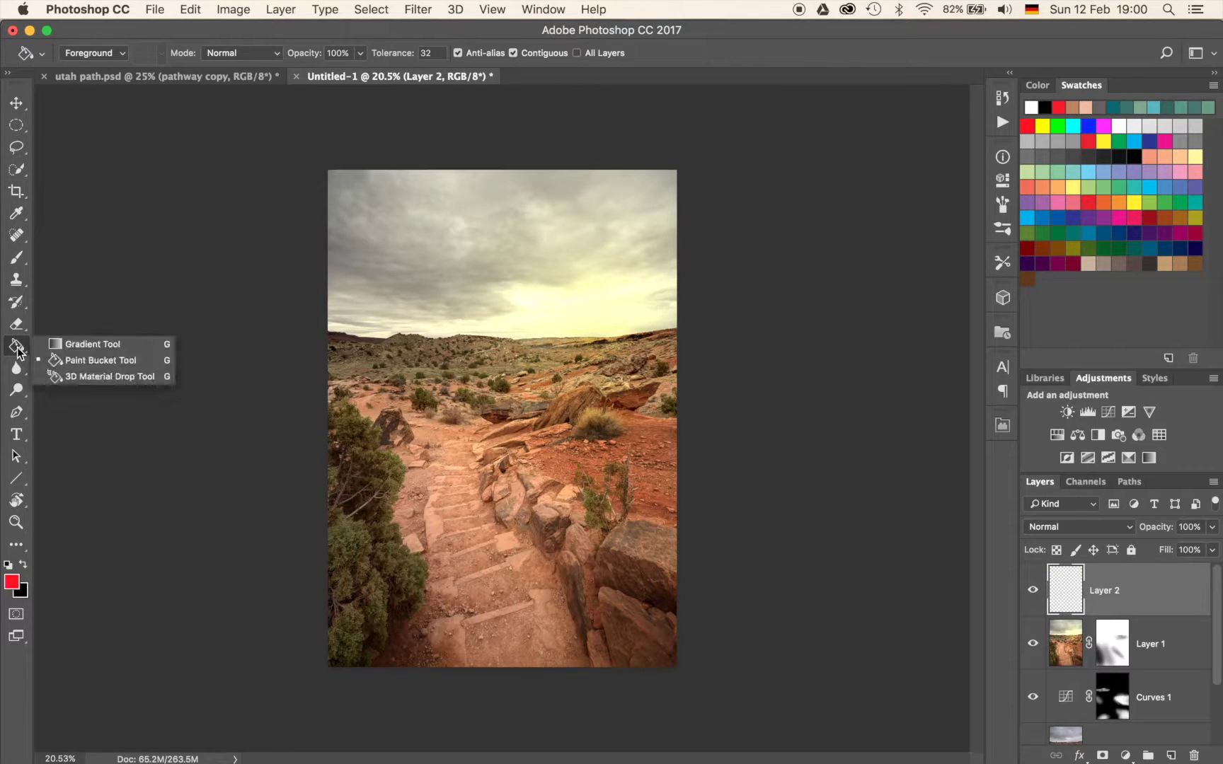
pyautogui.click(74, 344)
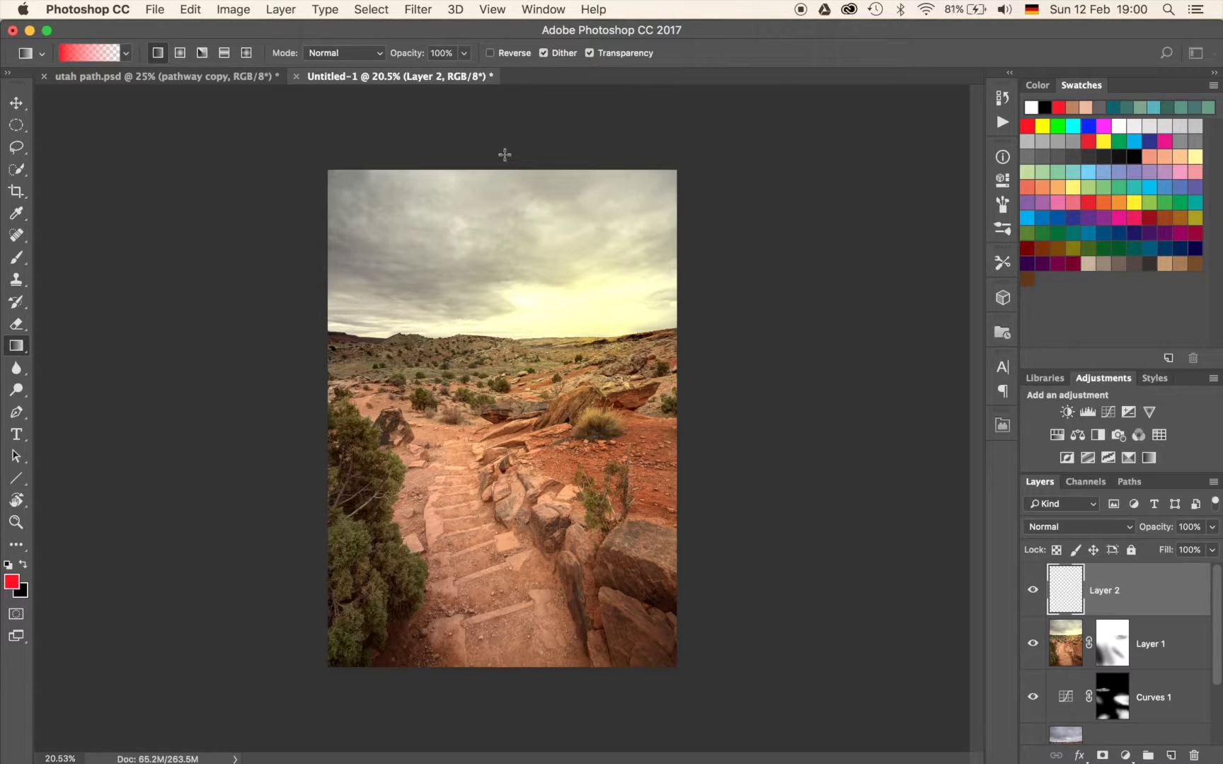
pyautogui.moveTo(505, 154); pyautogui.dragTo(500, 665)
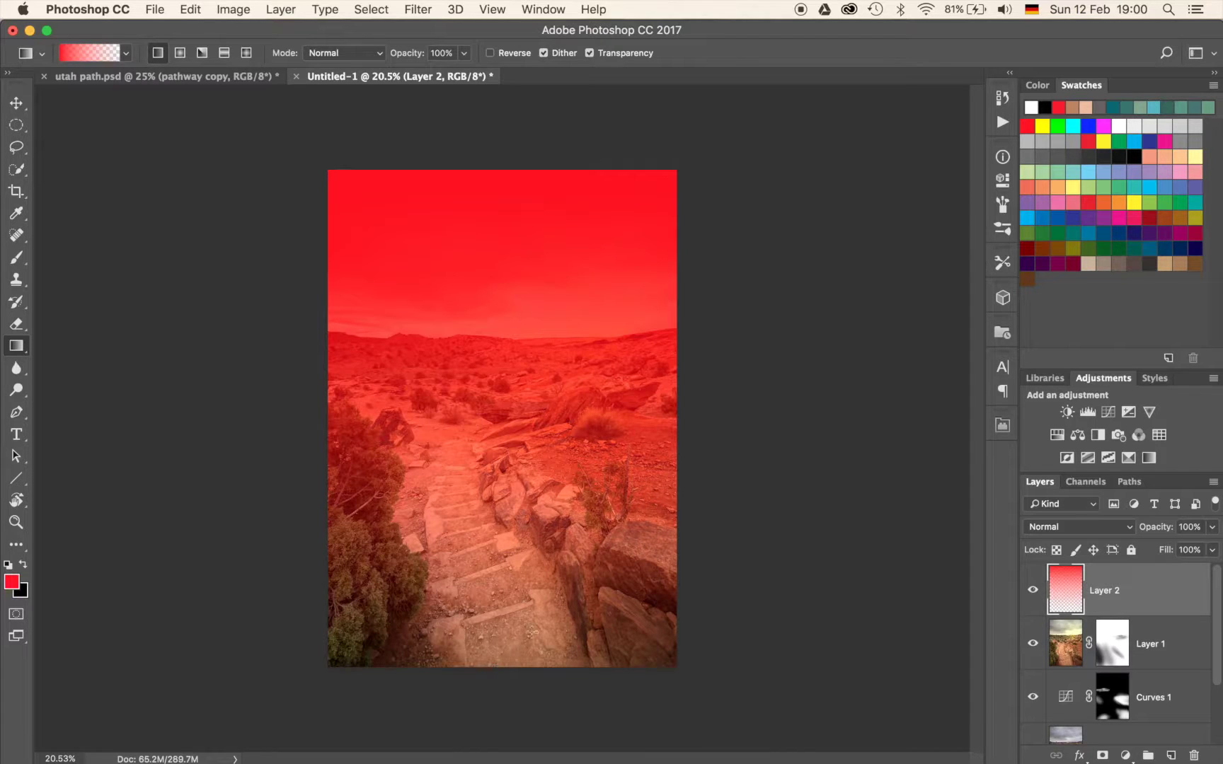
pyautogui.click(1039, 528)
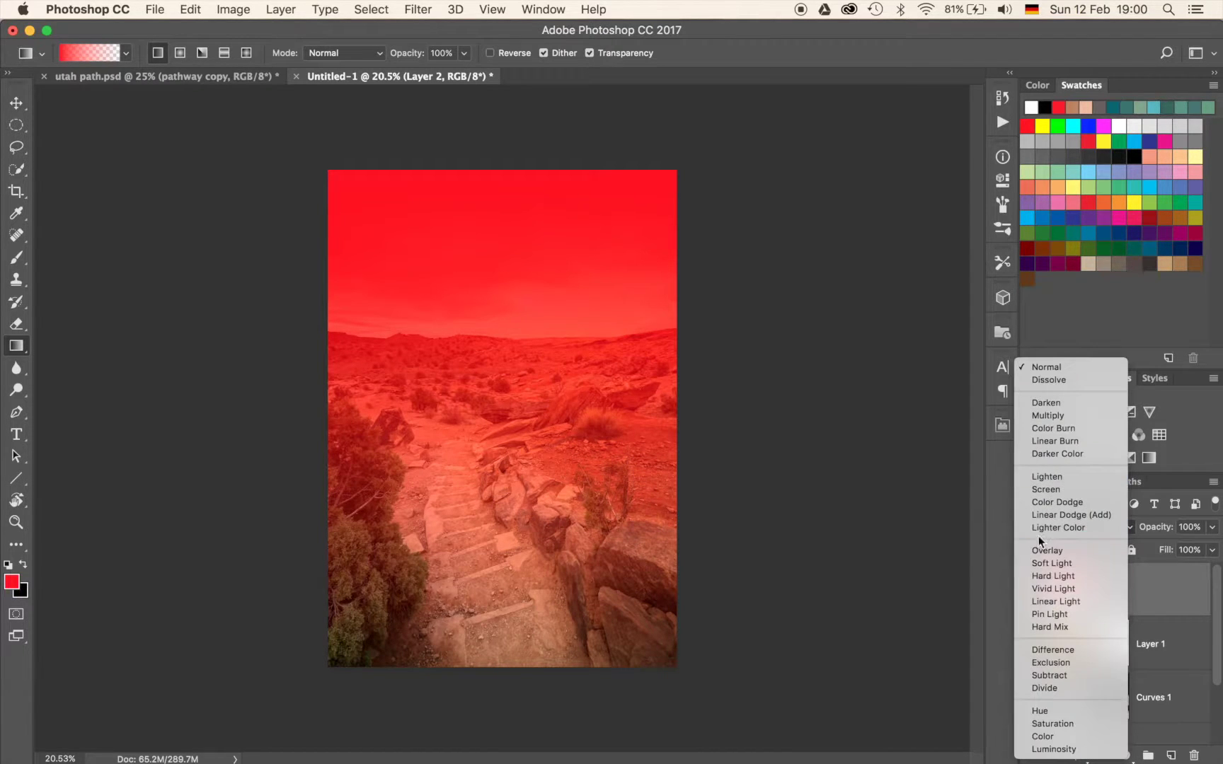
pyautogui.click(1037, 734)
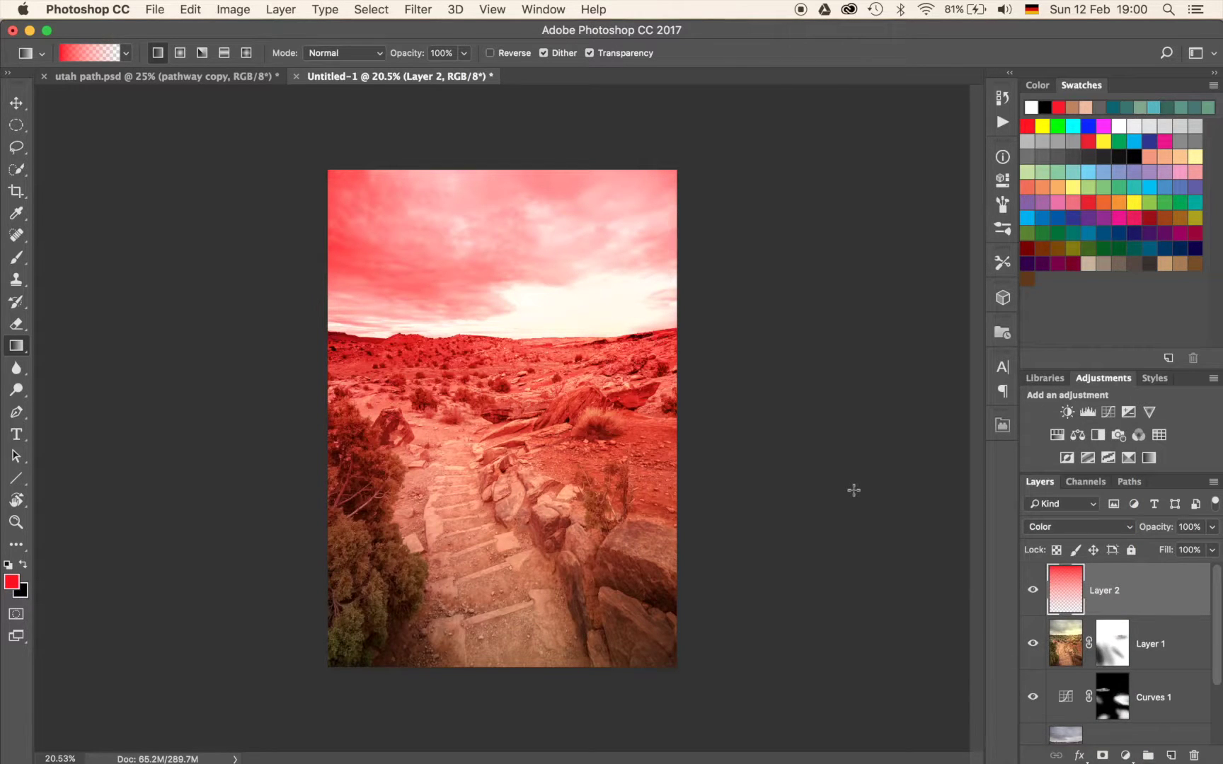
# Add a mask to Layer 2 and reduce the red tint across the middle ground with a 2242 px black brush at 30% opacity.
pyautogui.click(1102, 756)
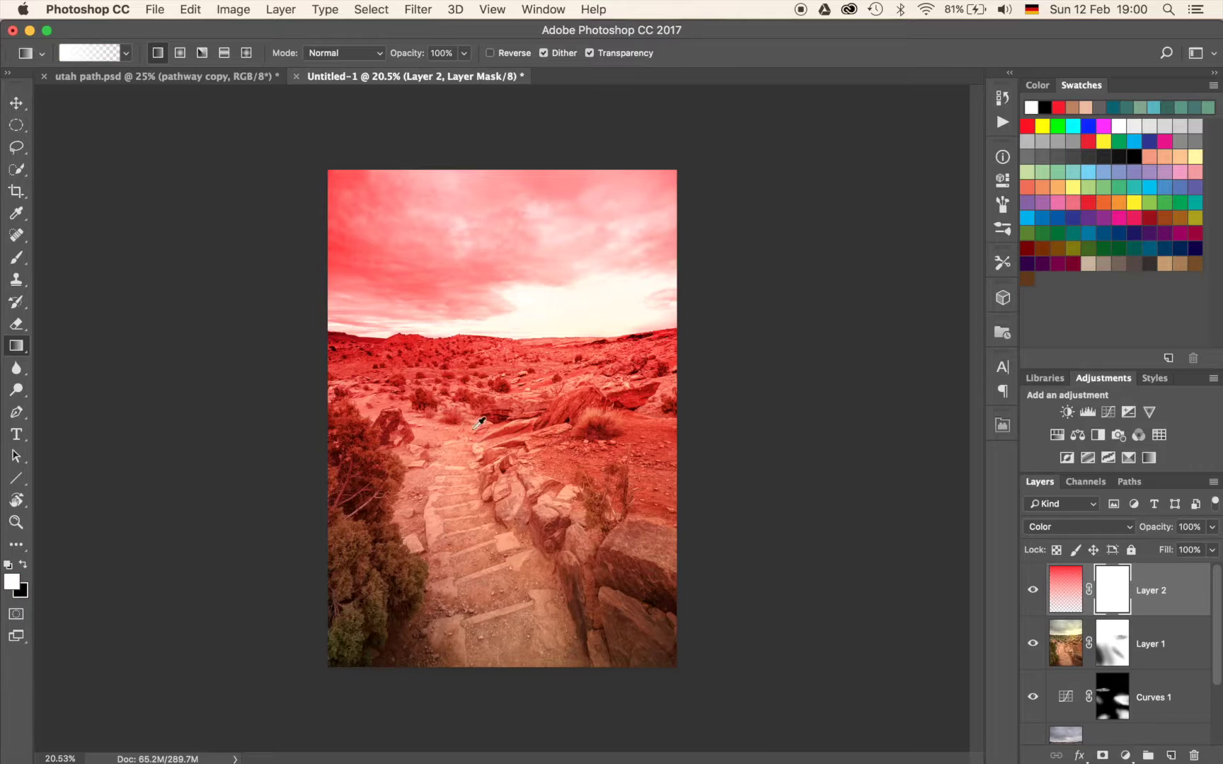
pyautogui.rightClick(479, 422)
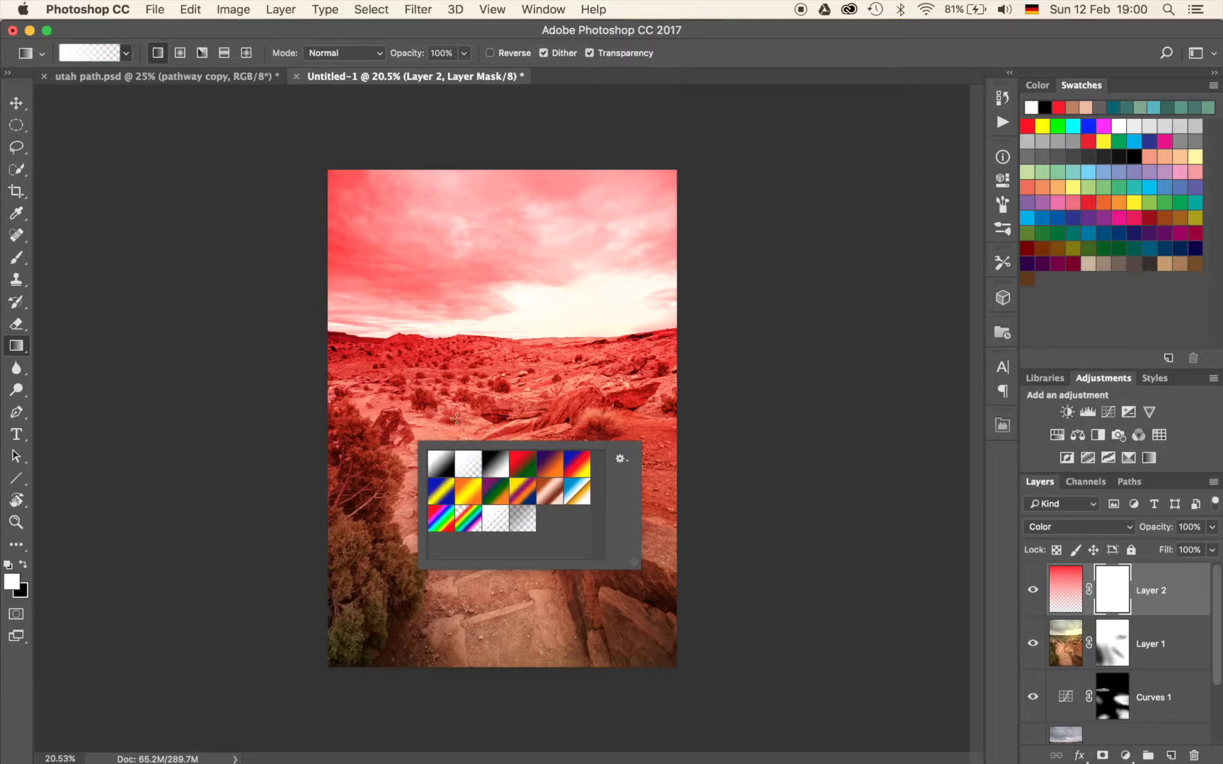
pyautogui.press('Escape')
pyautogui.press('b')
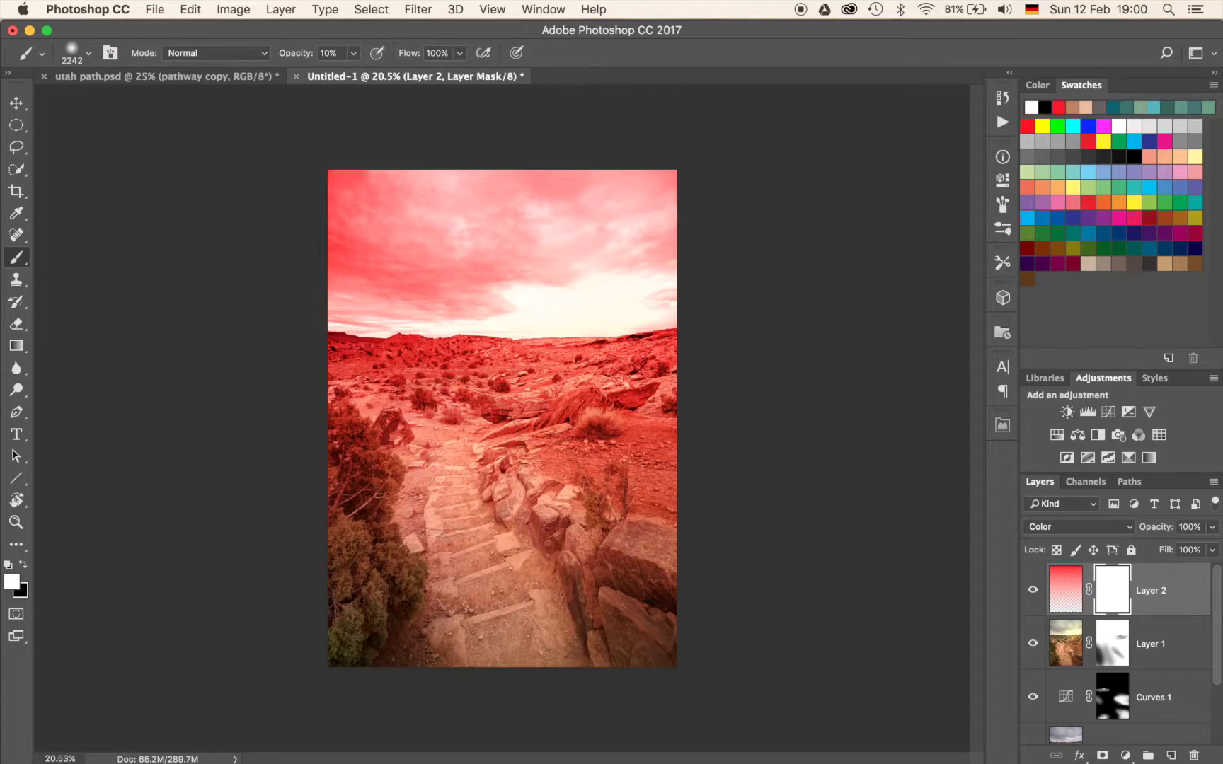
pyautogui.press('3')
pyautogui.press('x')
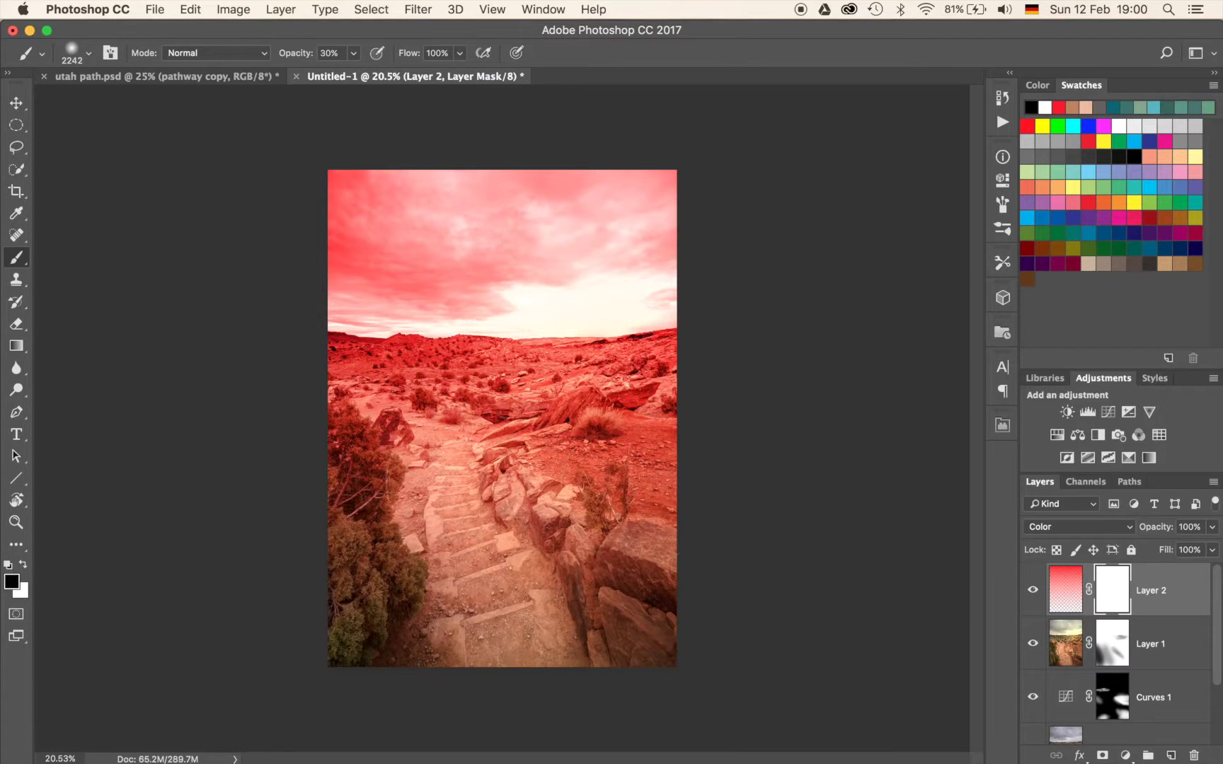
pyautogui.moveTo(497, 489)
pyautogui.mouseDown()
pyautogui.moveTo(431, 460)
pyautogui.moveTo(611, 480)
pyautogui.mouseUp()
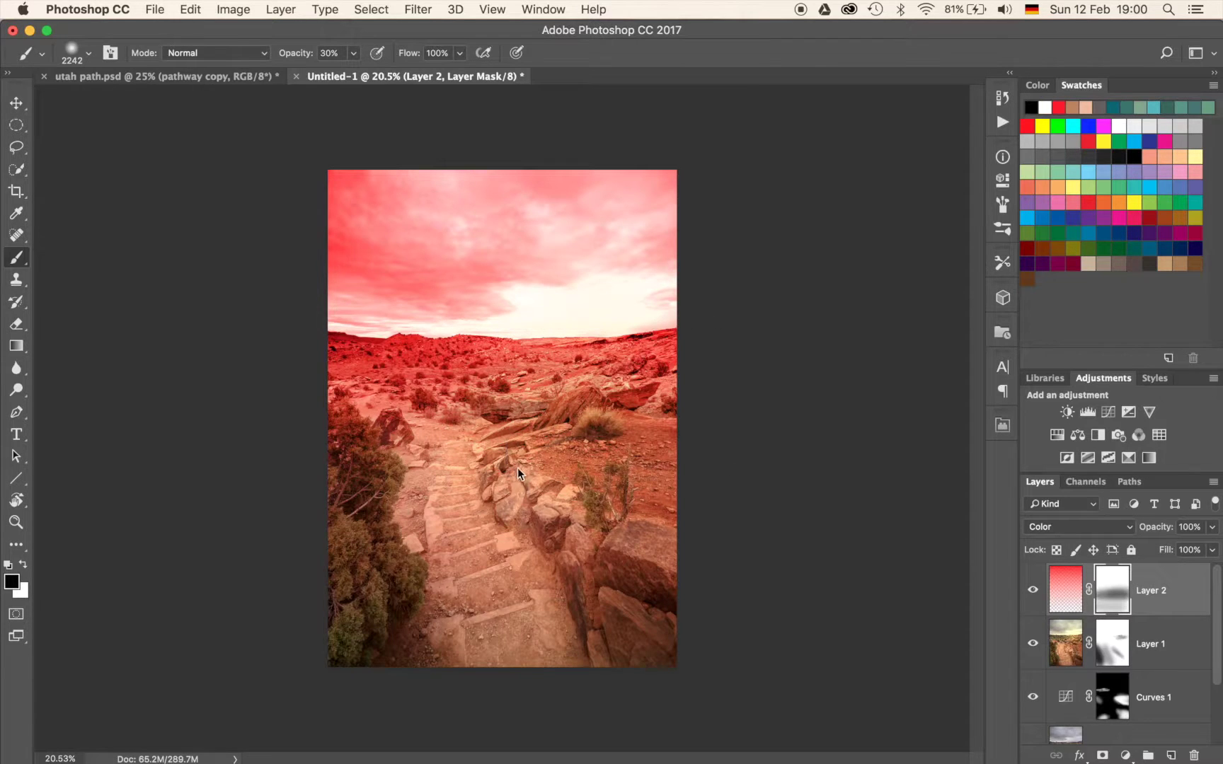
# Paint the red tint off the hills and bushes below the horizon on the Layer 2 mask with a 1037 px black brush at 30% opacity.
pyautogui.scroll(3, 525, 471)
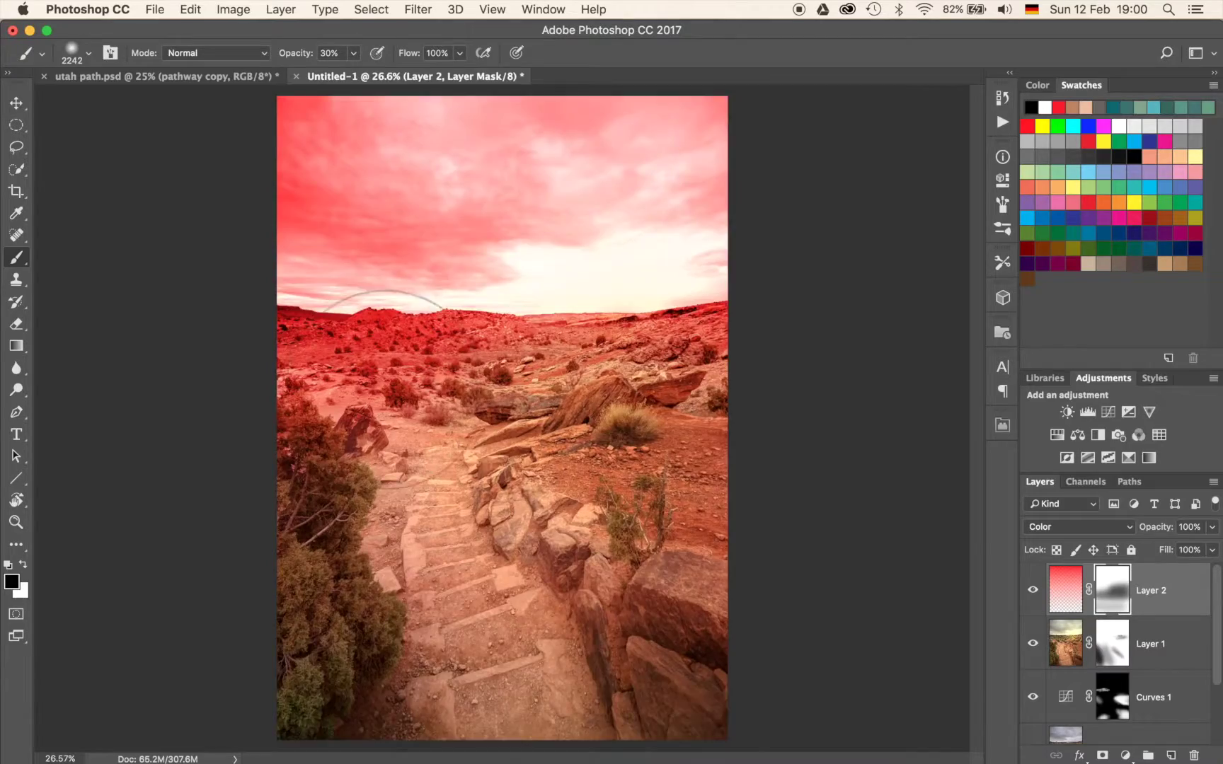
pyautogui.press('super+plus')
pyautogui.press('super+plus')
pyautogui.moveTo(270, 375)
pyautogui.mouseDown()
pyautogui.moveTo(518, 484)
pyautogui.moveTo(378, 351)
pyautogui.mouseUp()
pyautogui.moveTo(497, 414); pyautogui.dragTo(250, 399)
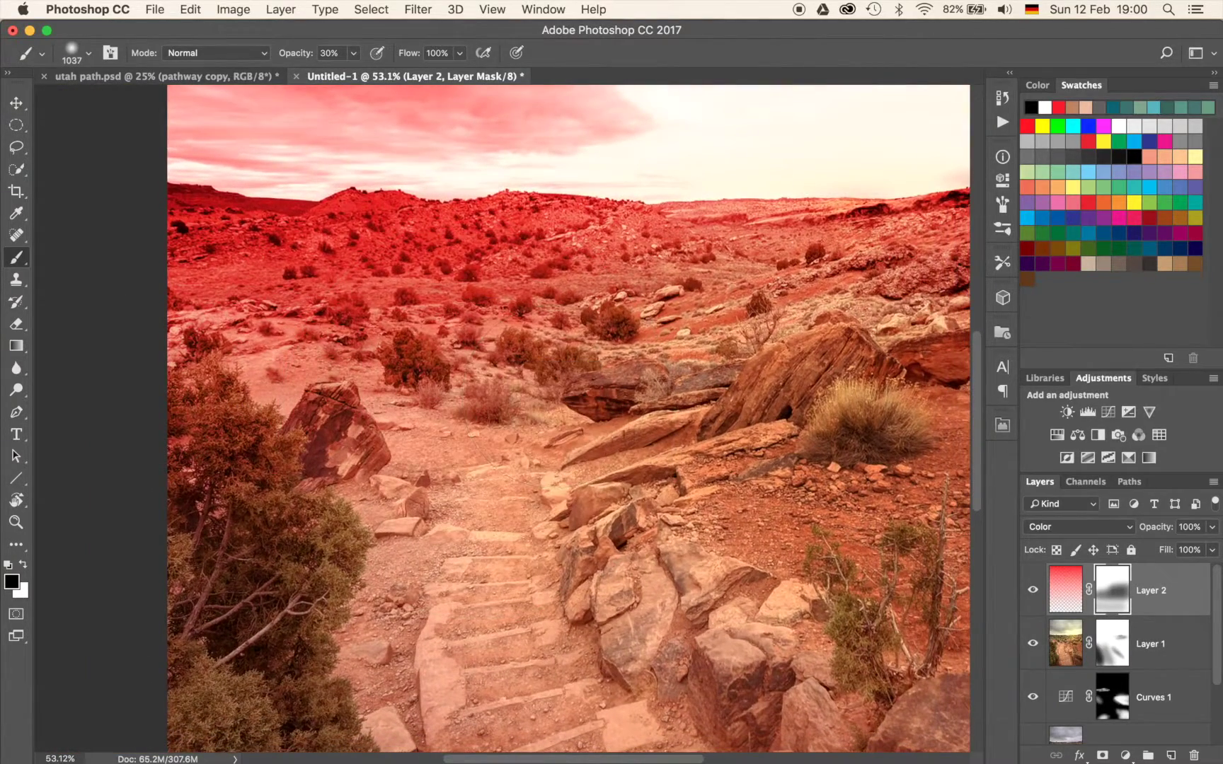
pyautogui.moveTo(185, 287); pyautogui.dragTo(230, 347)
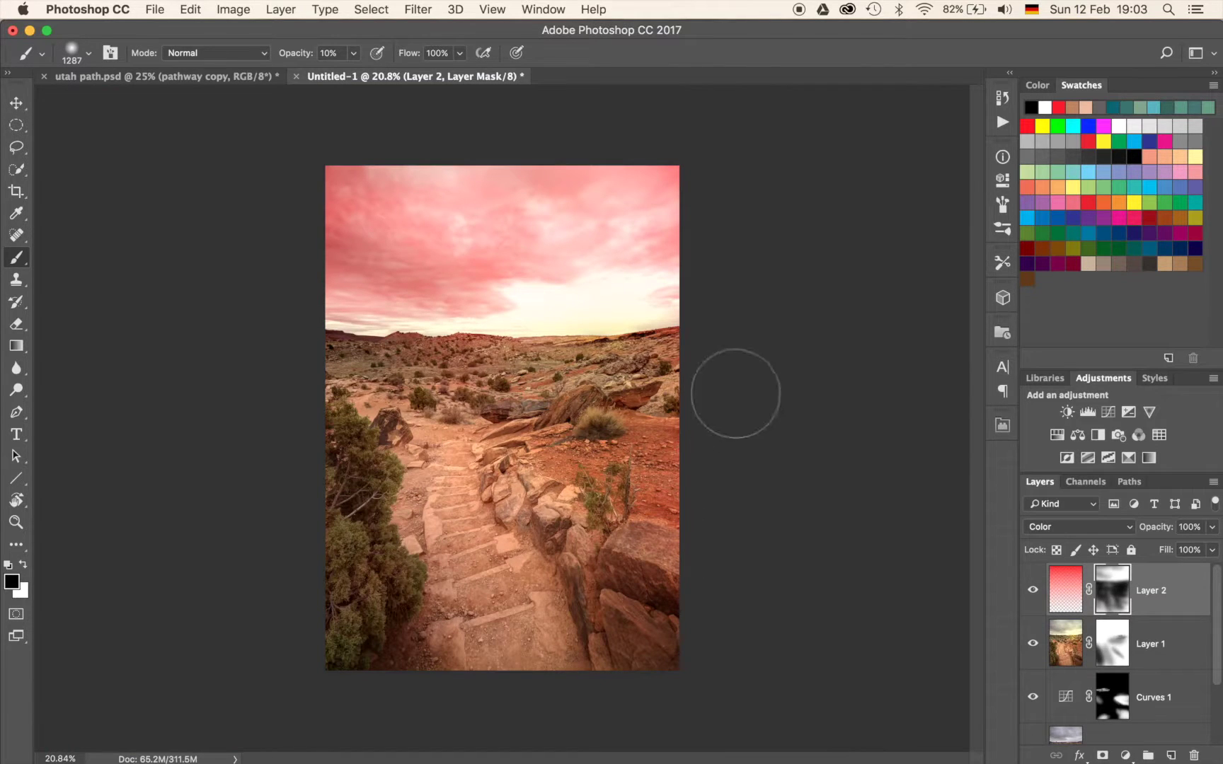
# Try a slightly brightening Curves adjustment layer above Layer 2, and delete it.
pyautogui.click(1109, 412)
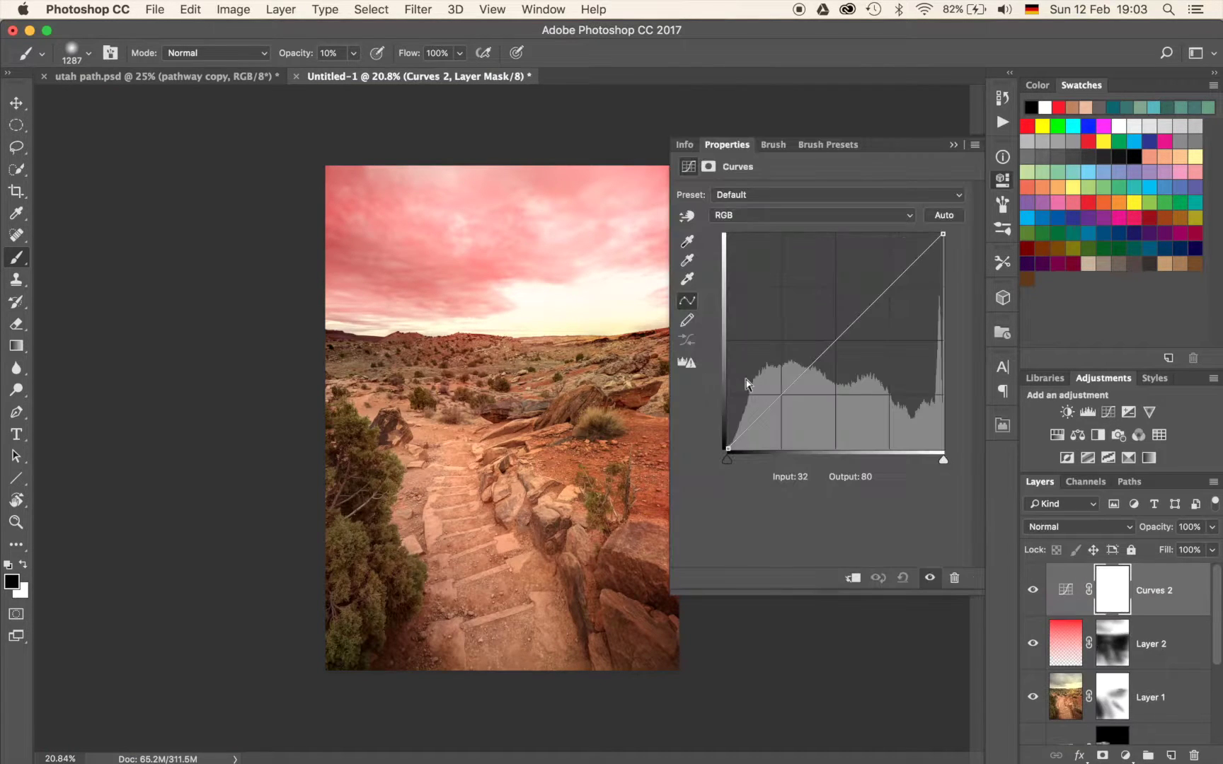
pyautogui.moveTo(827, 353); pyautogui.dragTo(795, 379)
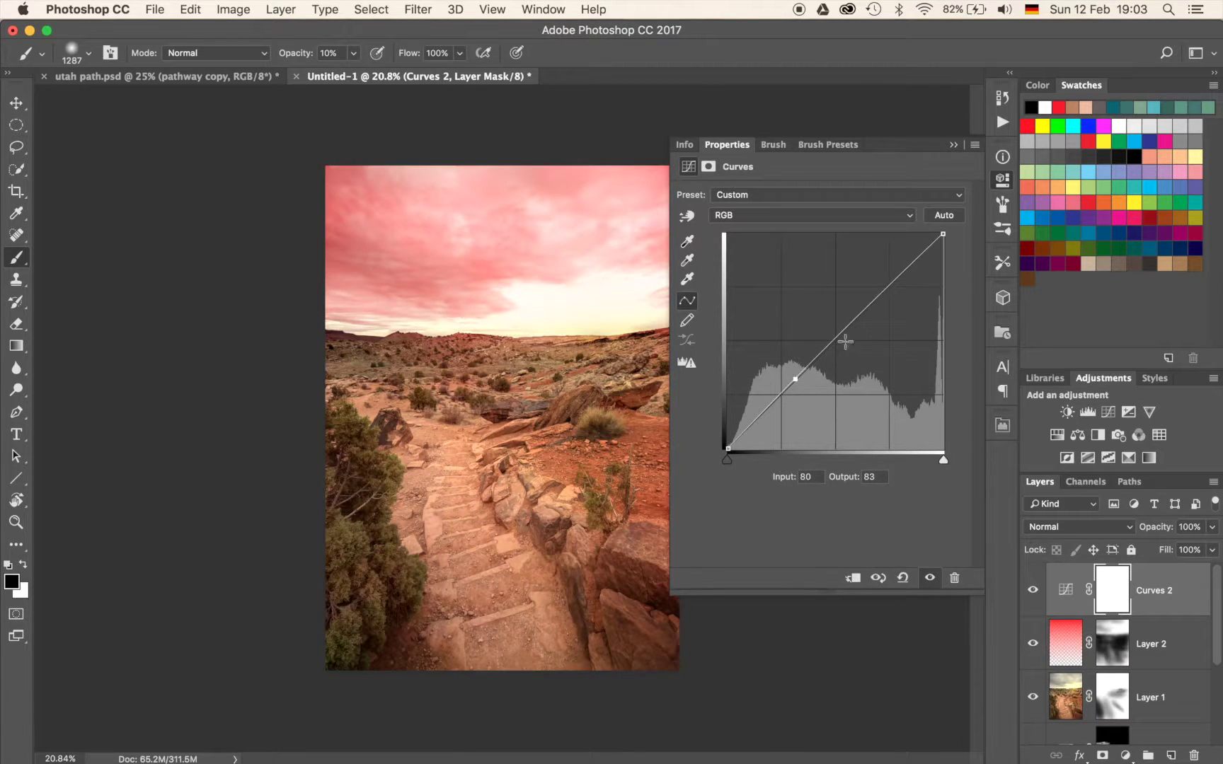
pyautogui.click(952, 145)
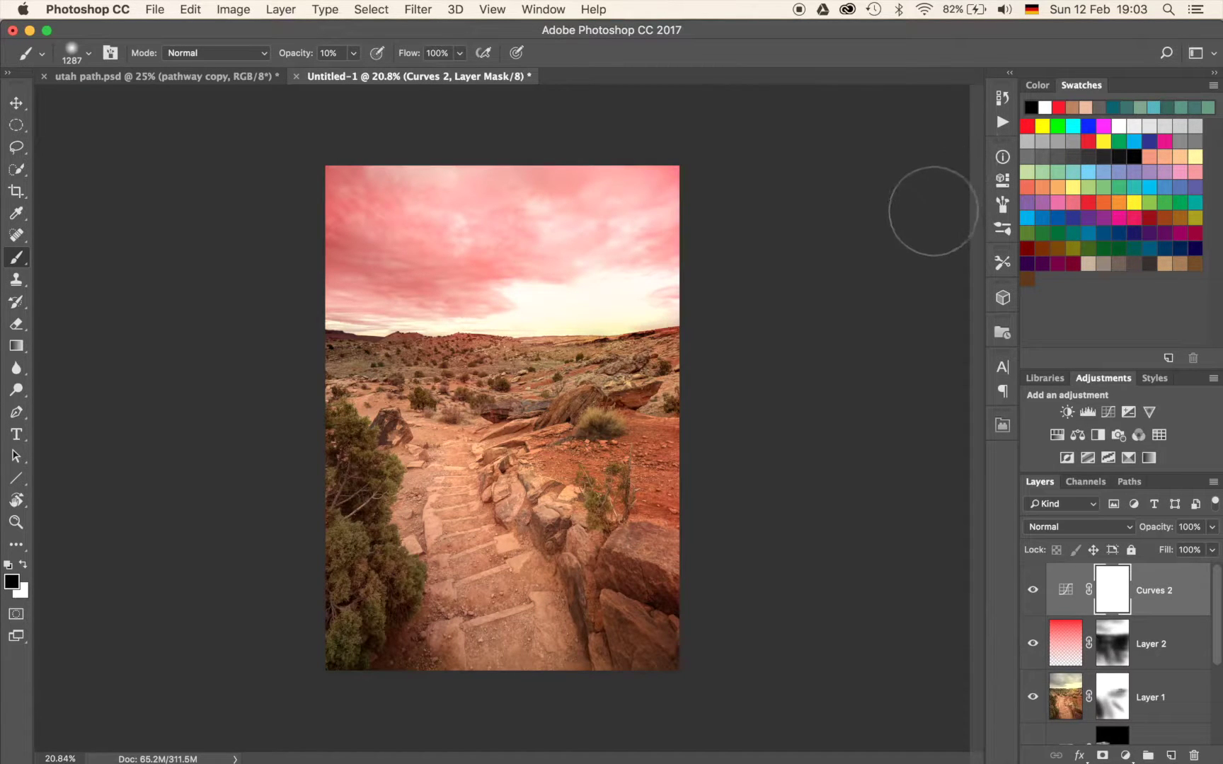
pyautogui.press('BackSpace')
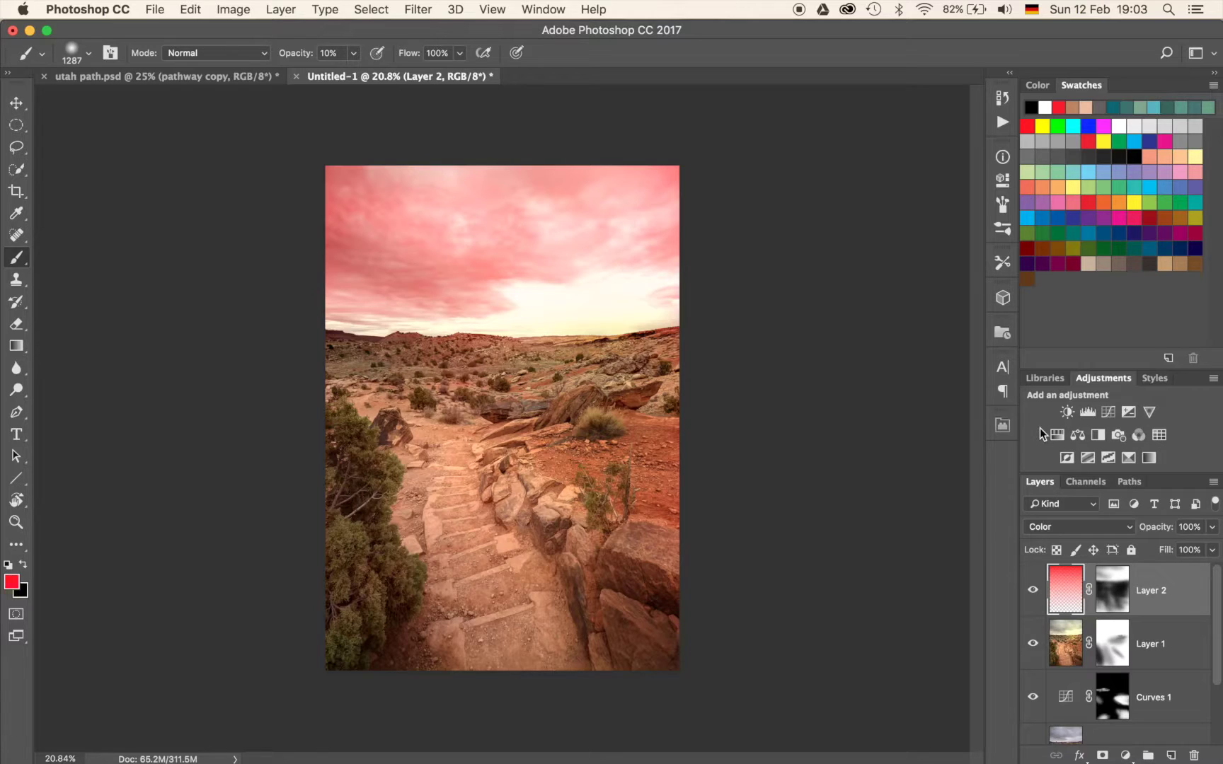
# Draw a linear yellow-to-transparent gradient from the image's top to its bottom on a new layer and set its blend mode to Color.
pyautogui.press('super+shift+alt+n')
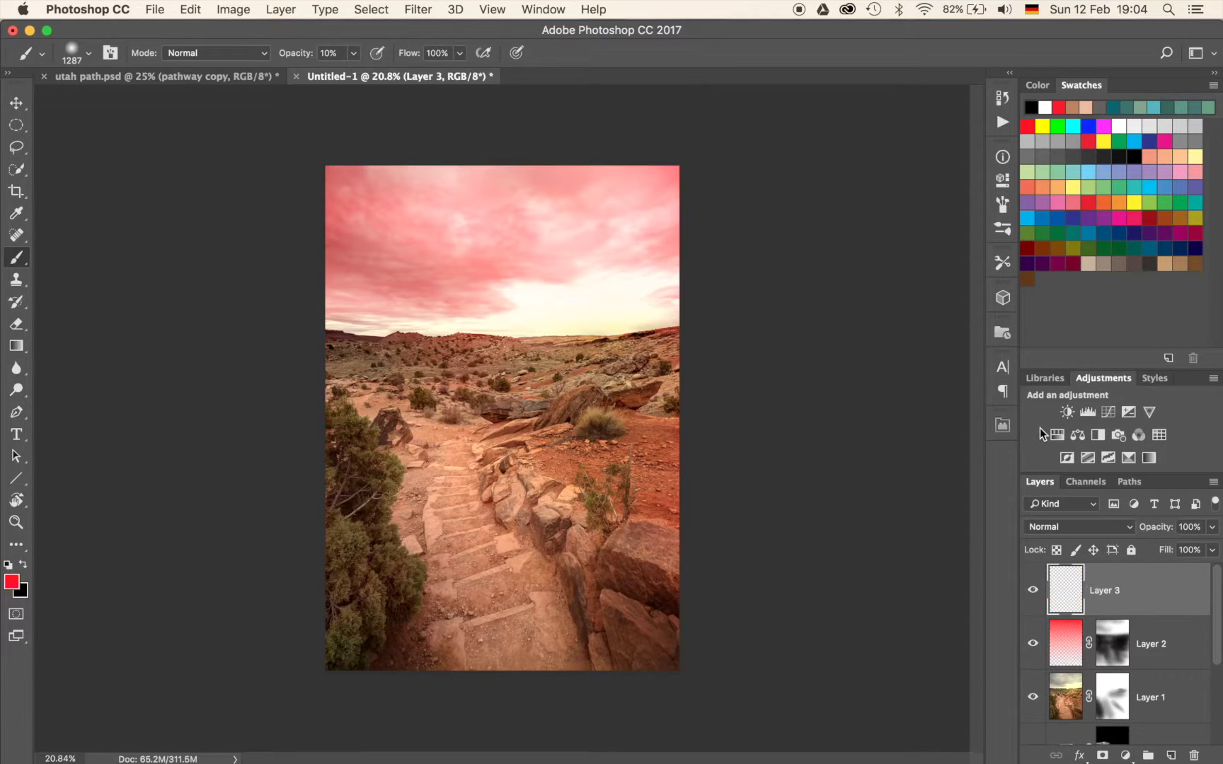
pyautogui.press('g')
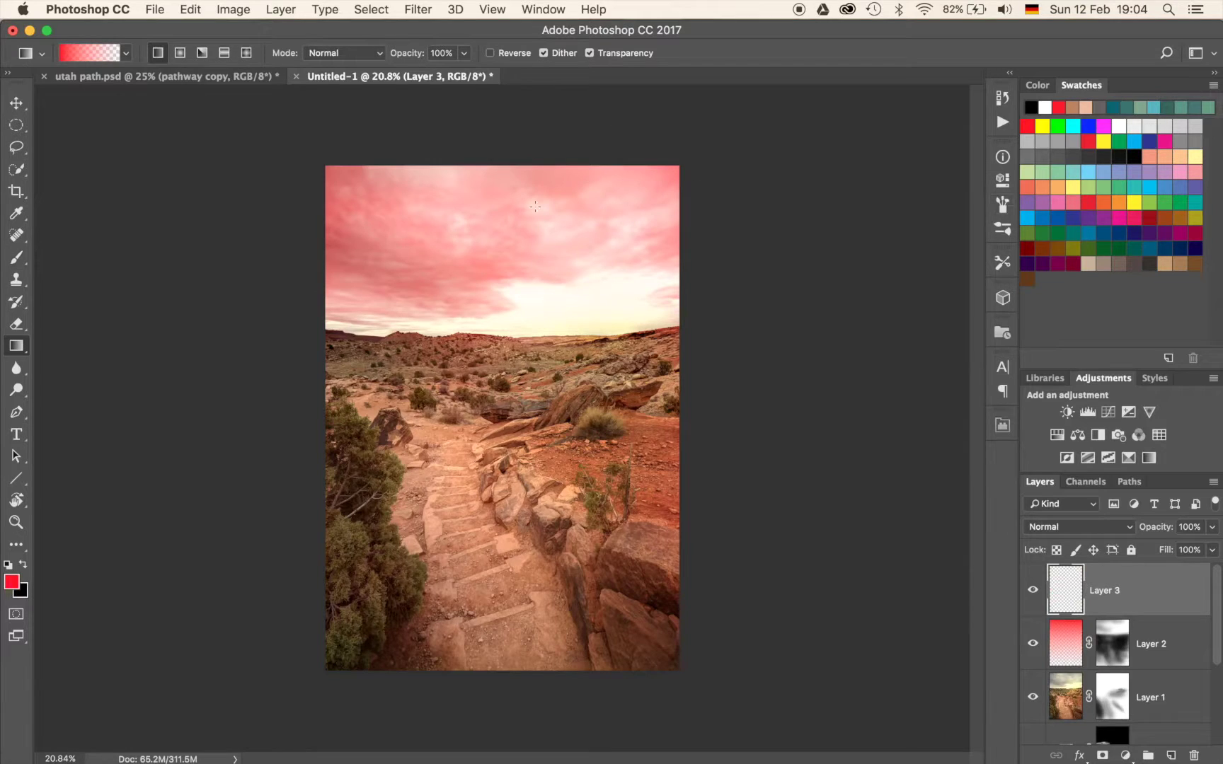
pyautogui.click(1107, 145)
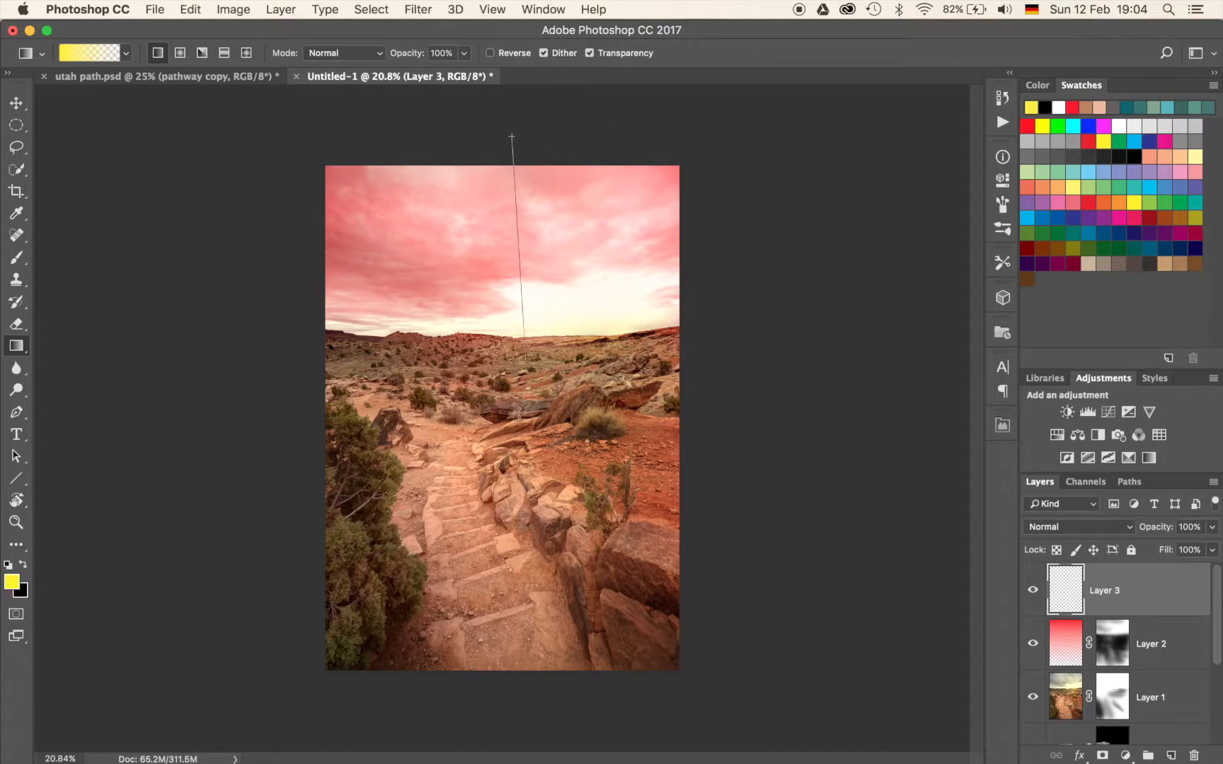
pyautogui.moveTo(493, 637); pyautogui.dragTo(536, 639)
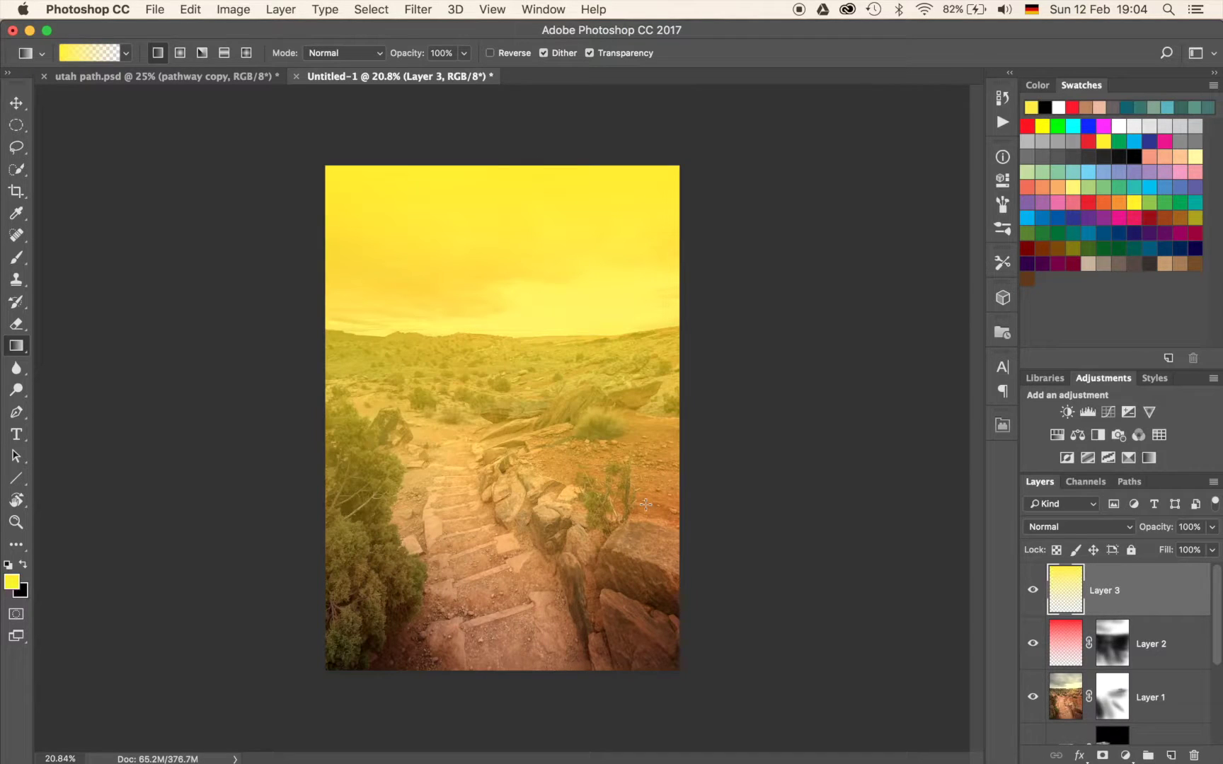
pyautogui.click(1032, 527)
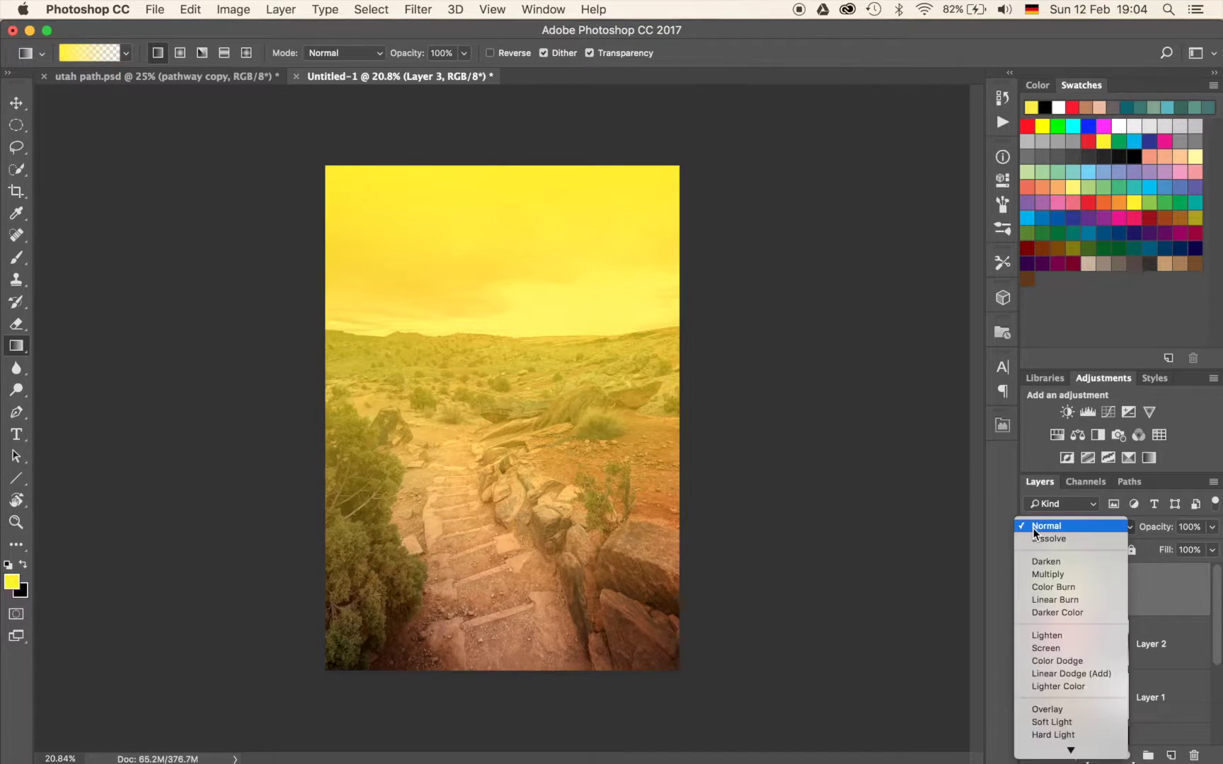
pyautogui.click(1034, 737)
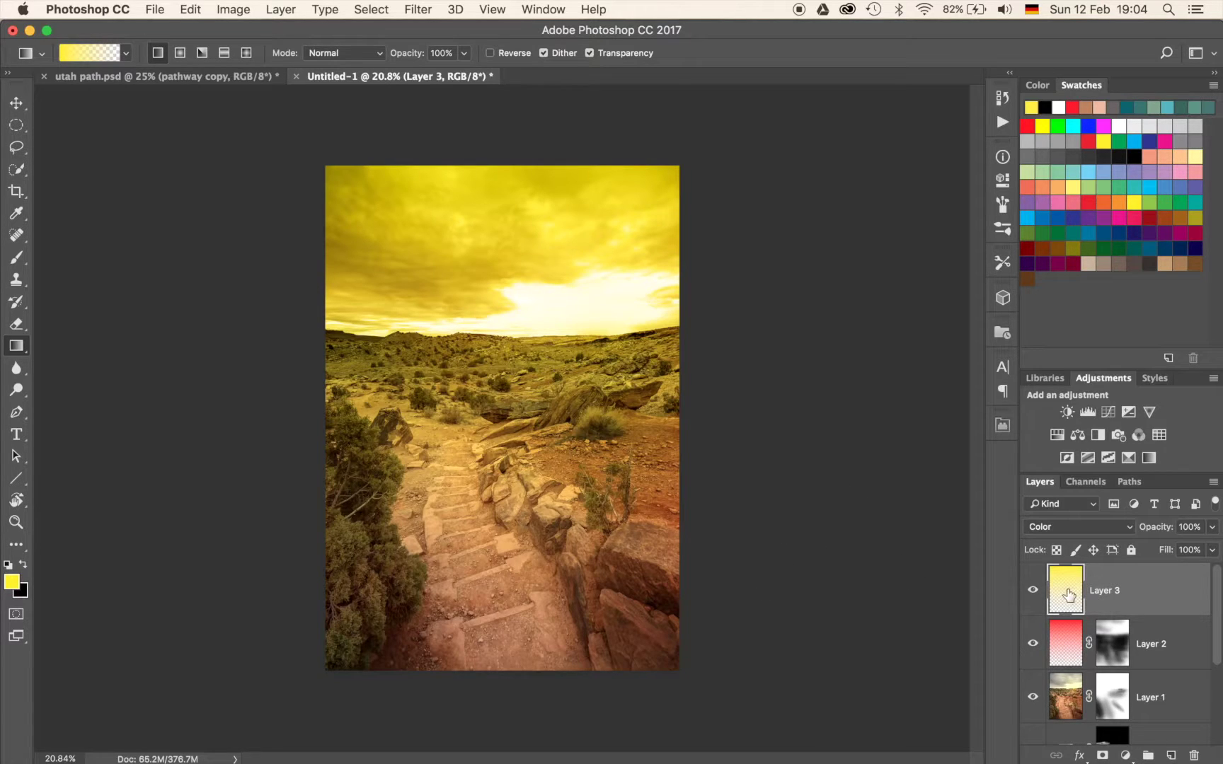
# Add a layer mask to the yellow gradient on Layer 3 and invert the mask to black.
pyautogui.click(1103, 756)
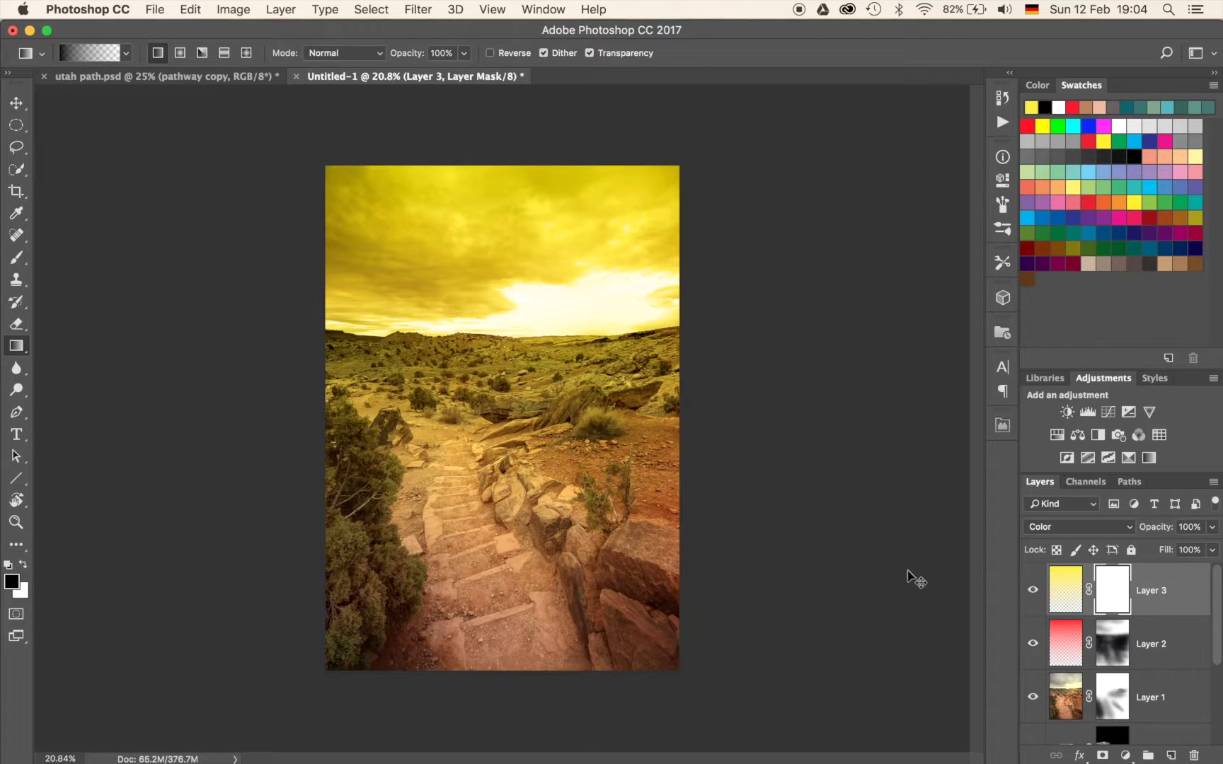
pyautogui.press('super+i')
pyautogui.rightClick(489, 460)
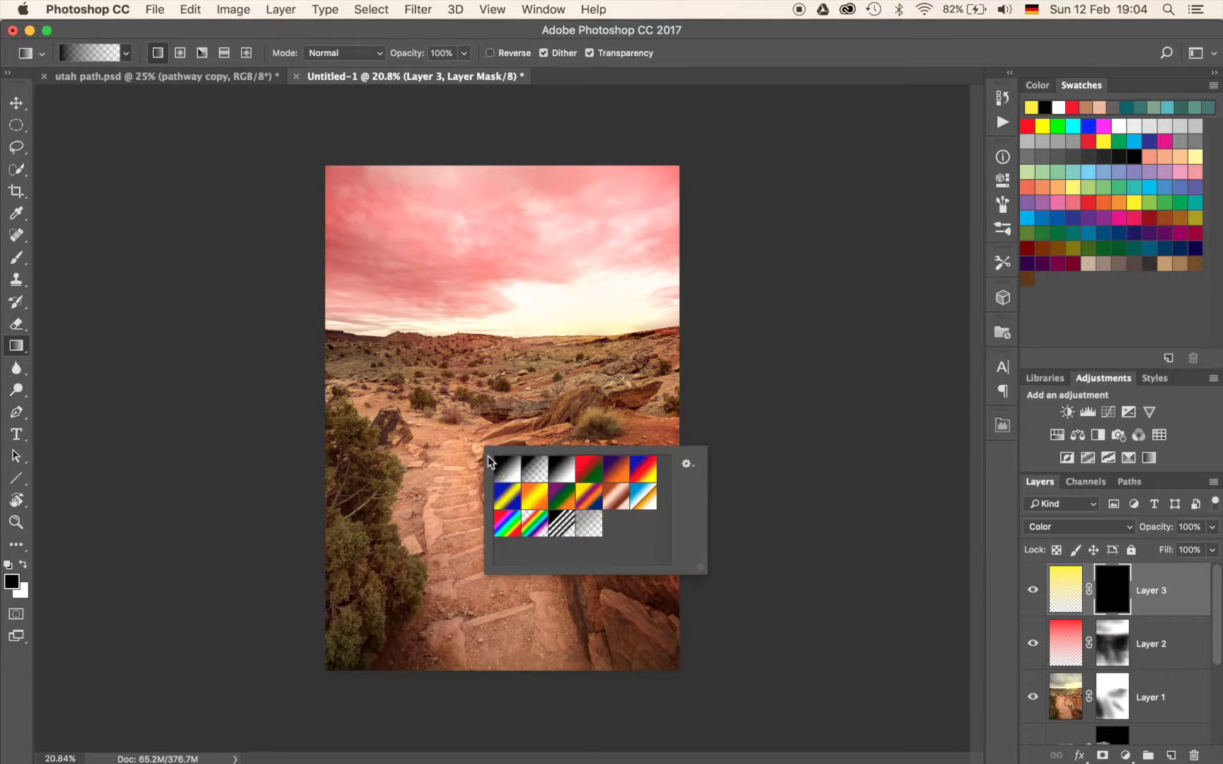
pyautogui.press('Escape')
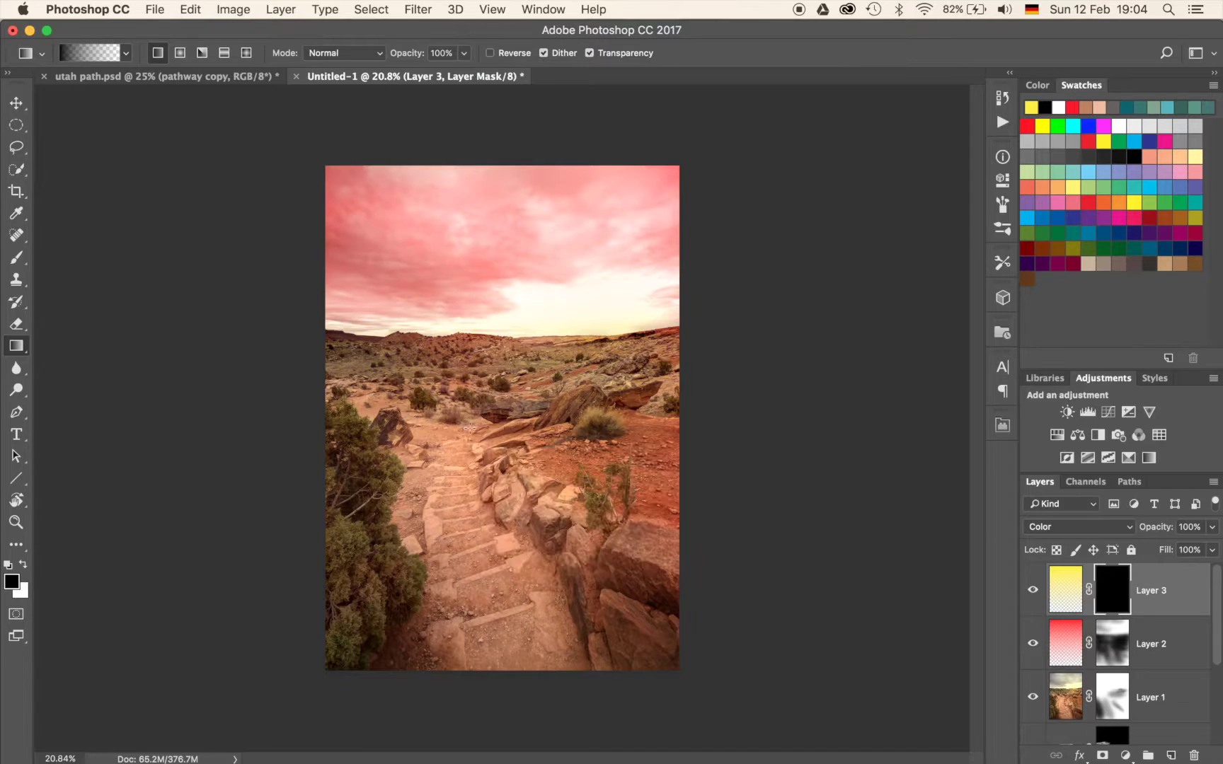
# Reveal yellow in the clouds above the horizon on the Layer 3 mask with a 1342 px white brush at 10% opacity.
pyautogui.press('b')
pyautogui.moveTo(505, 456)
pyautogui.mouseDown()
pyautogui.moveTo(410, 440)
pyautogui.moveTo(436, 446)
pyautogui.mouseUp()
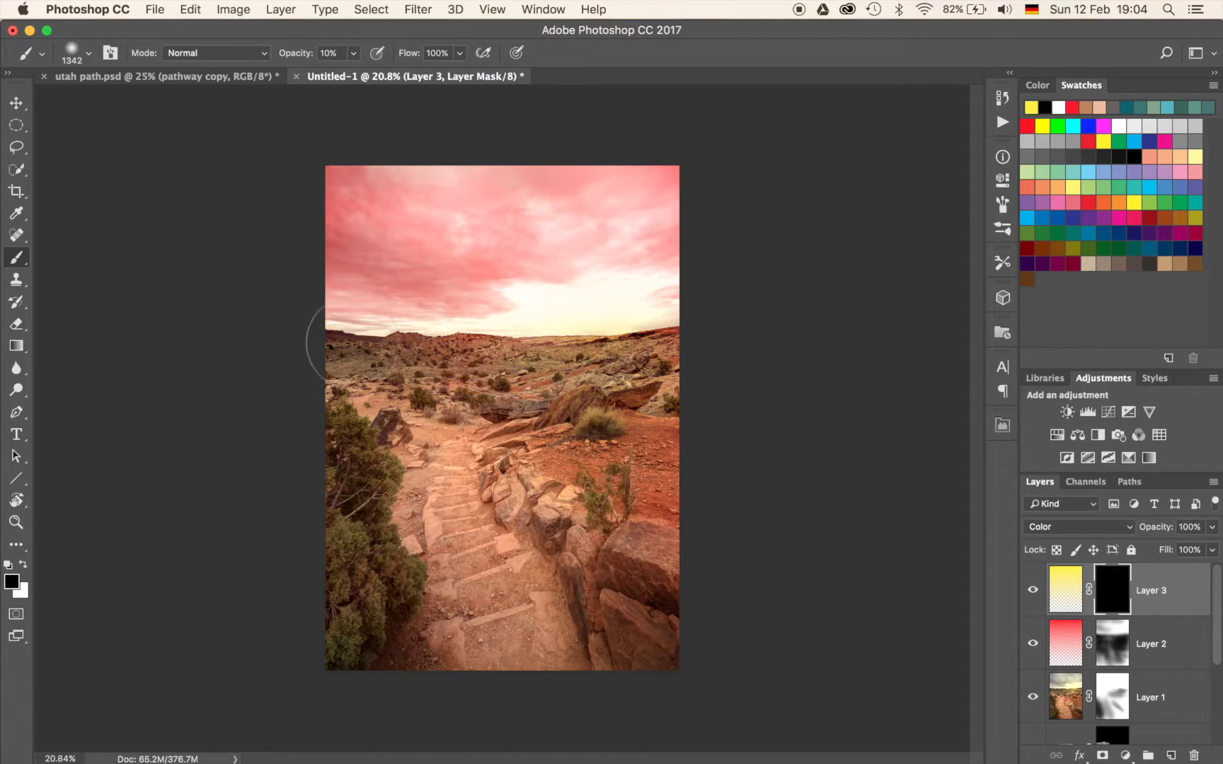
pyautogui.press('x')
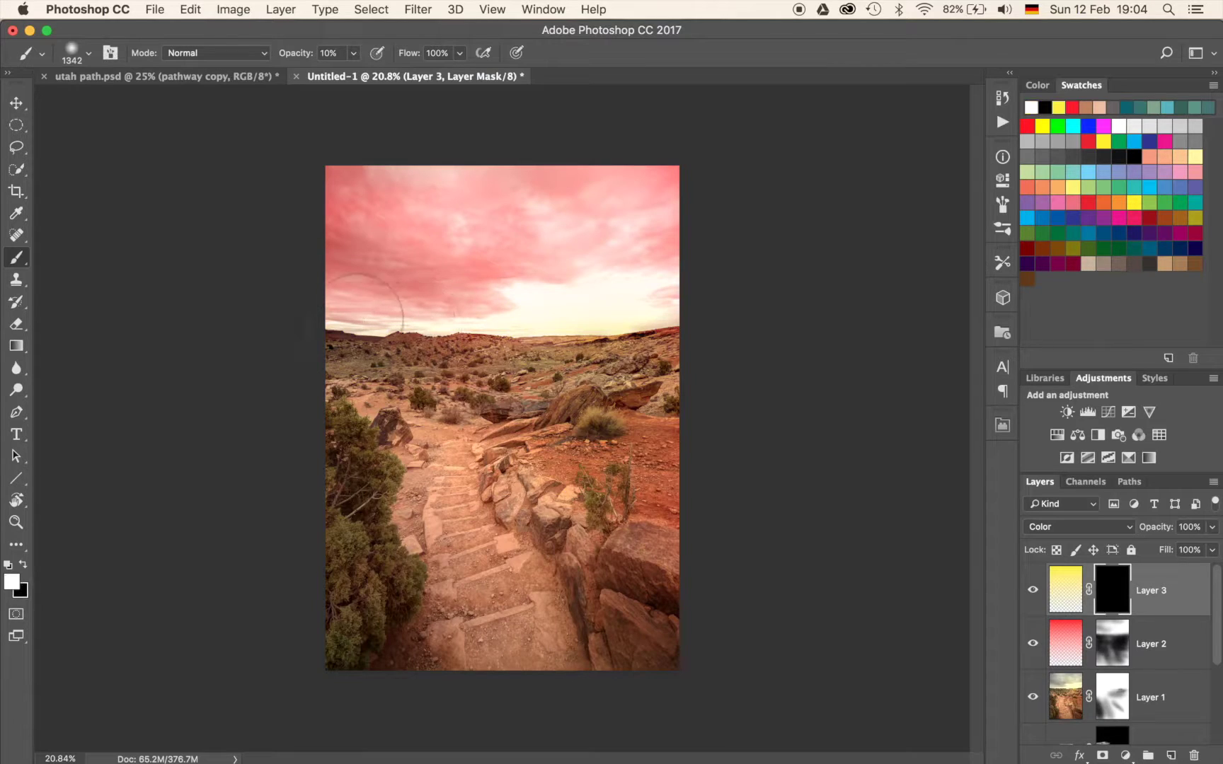
pyautogui.moveTo(473, 322)
pyautogui.mouseDown()
pyautogui.moveTo(402, 301)
pyautogui.moveTo(598, 261)
pyautogui.mouseUp()
pyautogui.moveTo(580, 262); pyautogui.dragTo(736, 257)
pyautogui.moveTo(683, 297)
pyautogui.mouseDown()
pyautogui.moveTo(579, 281)
pyautogui.moveTo(622, 233)
pyautogui.moveTo(560, 232)
pyautogui.moveTo(617, 150)
pyautogui.mouseUp()
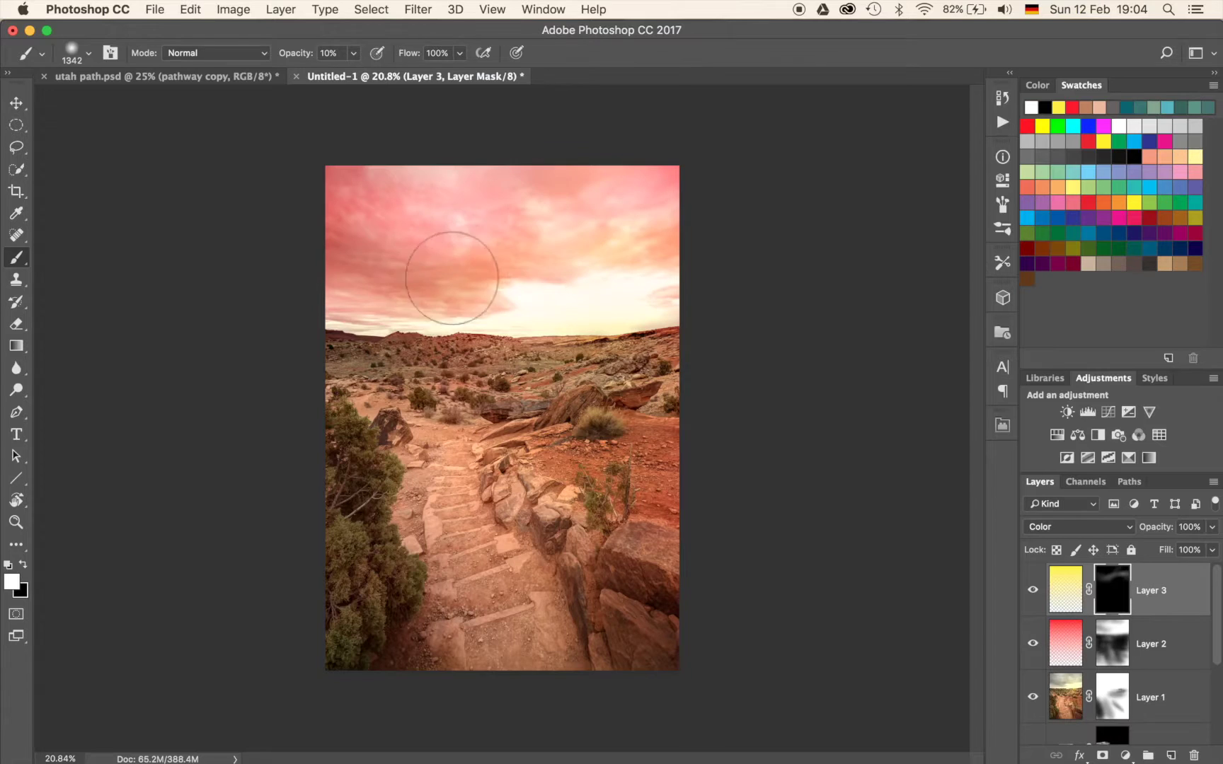
# Reduce the yellow in the clouds along the image's left edge on the Layer 3 mask with a 997 px black brush at 5% opacity.
pyautogui.moveTo(538, 331)
pyautogui.keyDown('ctrl'); pyautogui.keyDown('alt'); pyautogui.mouseDown()
pyautogui.moveTo(459, 331)
pyautogui.moveTo(472, 309)
pyautogui.moveTo(490, 310)
pyautogui.mouseUp(); pyautogui.keyUp('alt'); pyautogui.keyUp('ctrl')
pyautogui.press('super+plus')
pyautogui.press('super+plus')
pyautogui.press('super+plus')
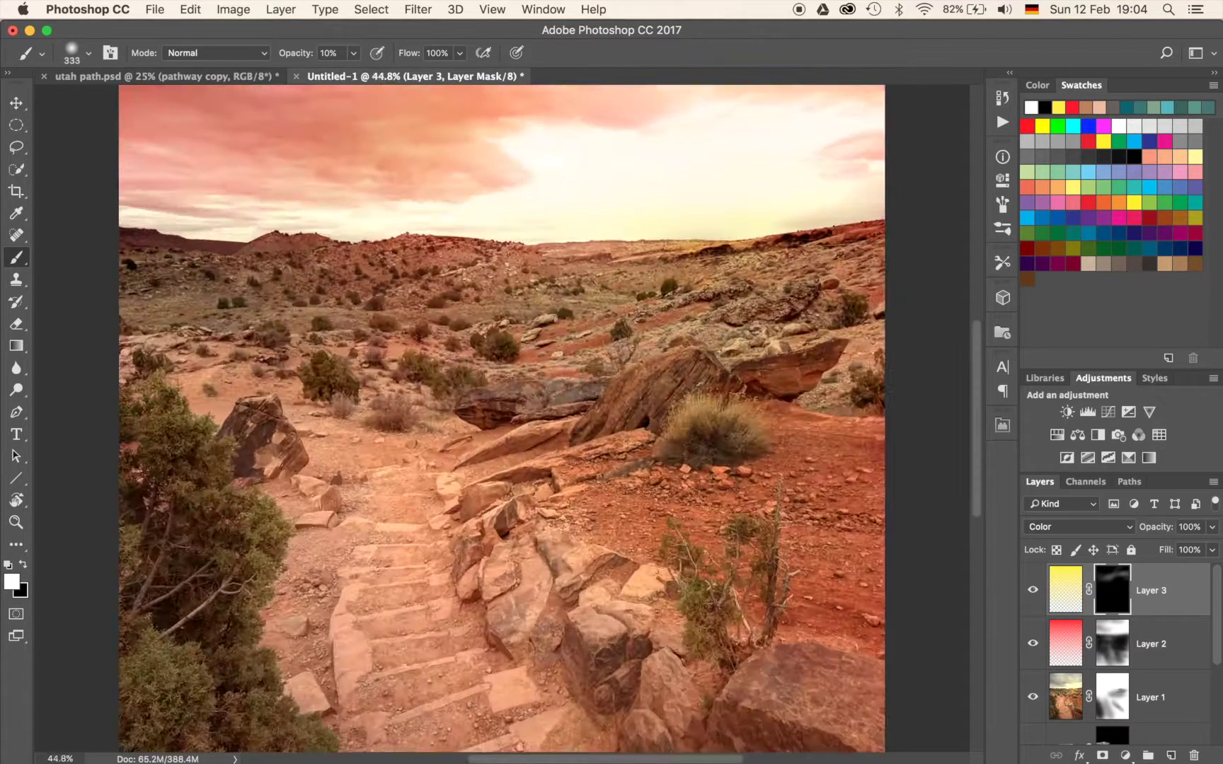
pyautogui.moveTo(390, 213); pyautogui.dragTo(526, 417)
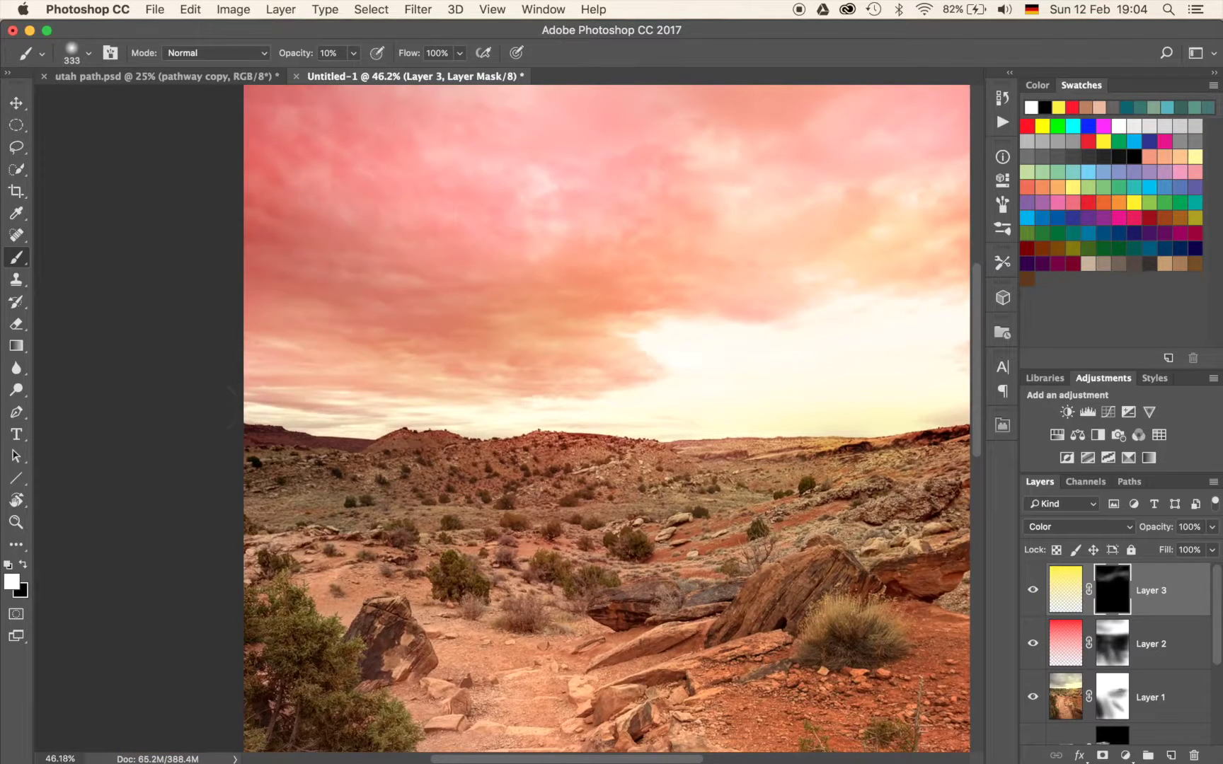
pyautogui.keyDown('ctrl'); pyautogui.keyDown('alt'); pyautogui.moveTo(528, 314); pyautogui.dragTo(499, 291); pyautogui.keyUp('alt'); pyautogui.keyUp('ctrl')
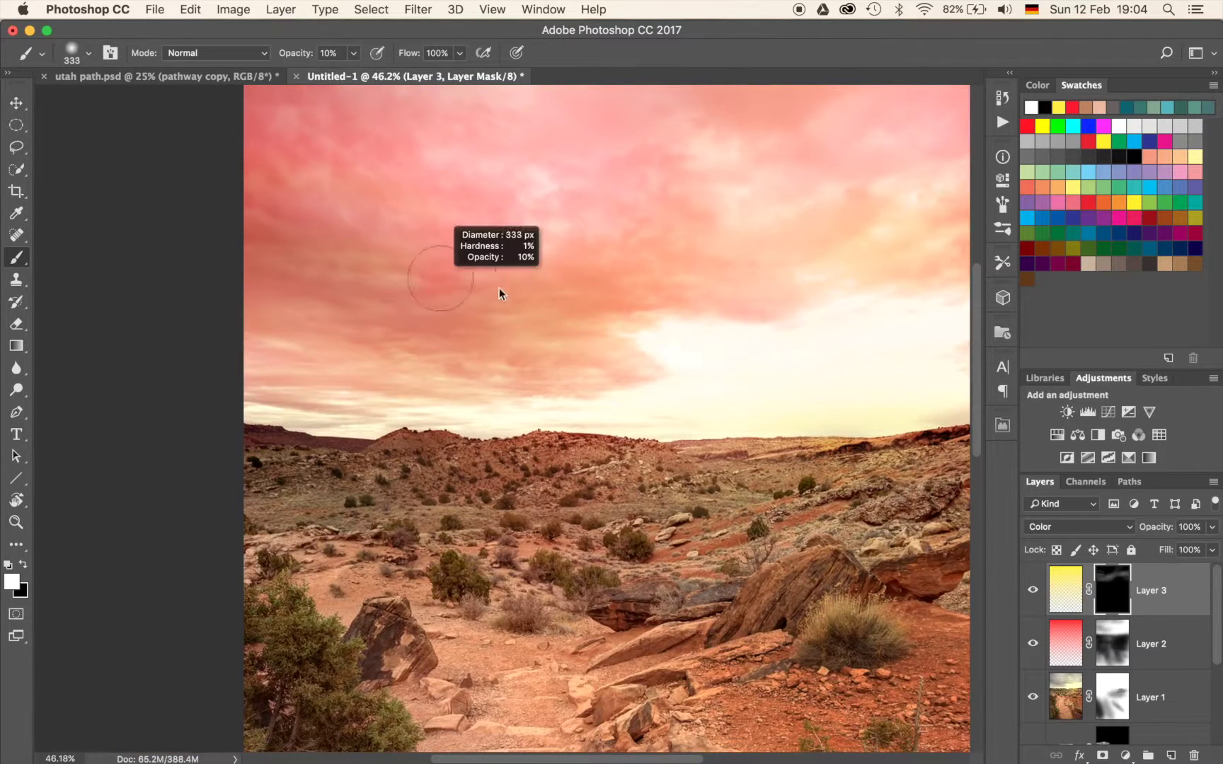
pyautogui.press('0')
pyautogui.press('5')
pyautogui.moveTo(519, 191); pyautogui.dragTo(480, 334)
pyautogui.press('x')
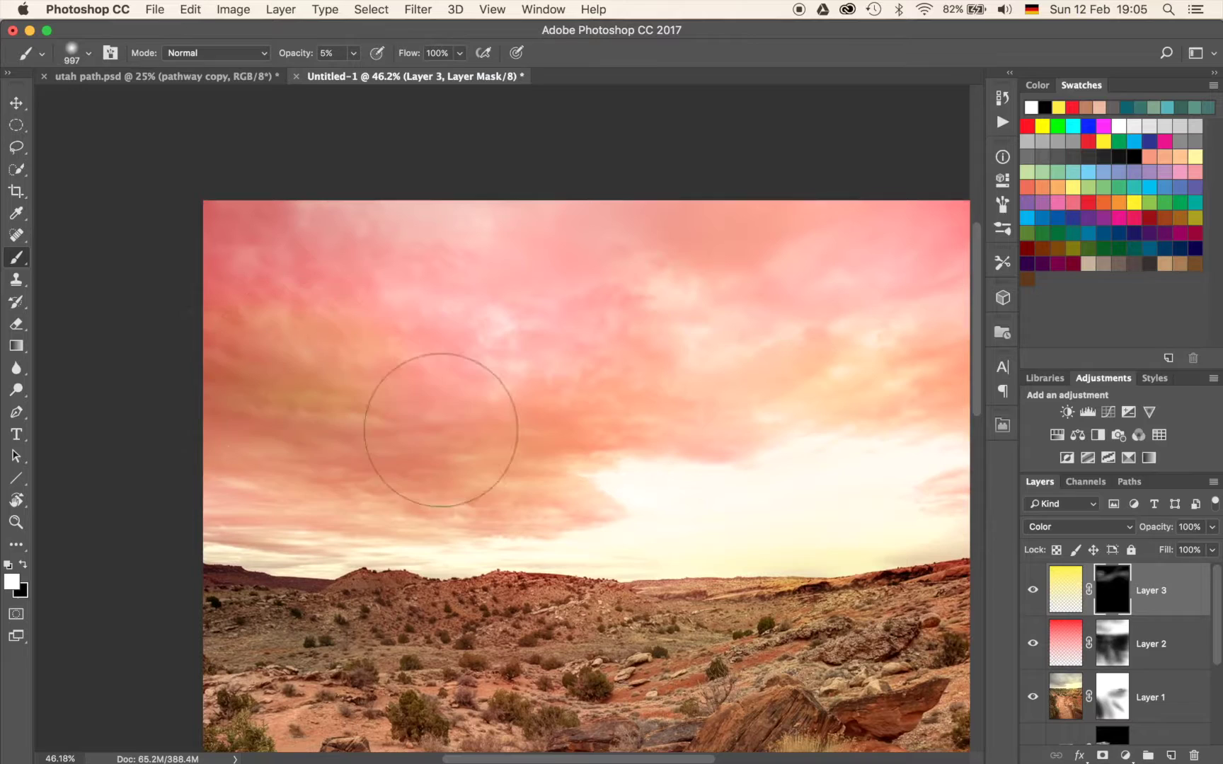
pyautogui.moveTo(218, 400)
pyautogui.mouseDown()
pyautogui.moveTo(320, 368)
pyautogui.moveTo(344, 346)
pyautogui.moveTo(397, 372)
pyautogui.moveTo(211, 408)
pyautogui.mouseUp()
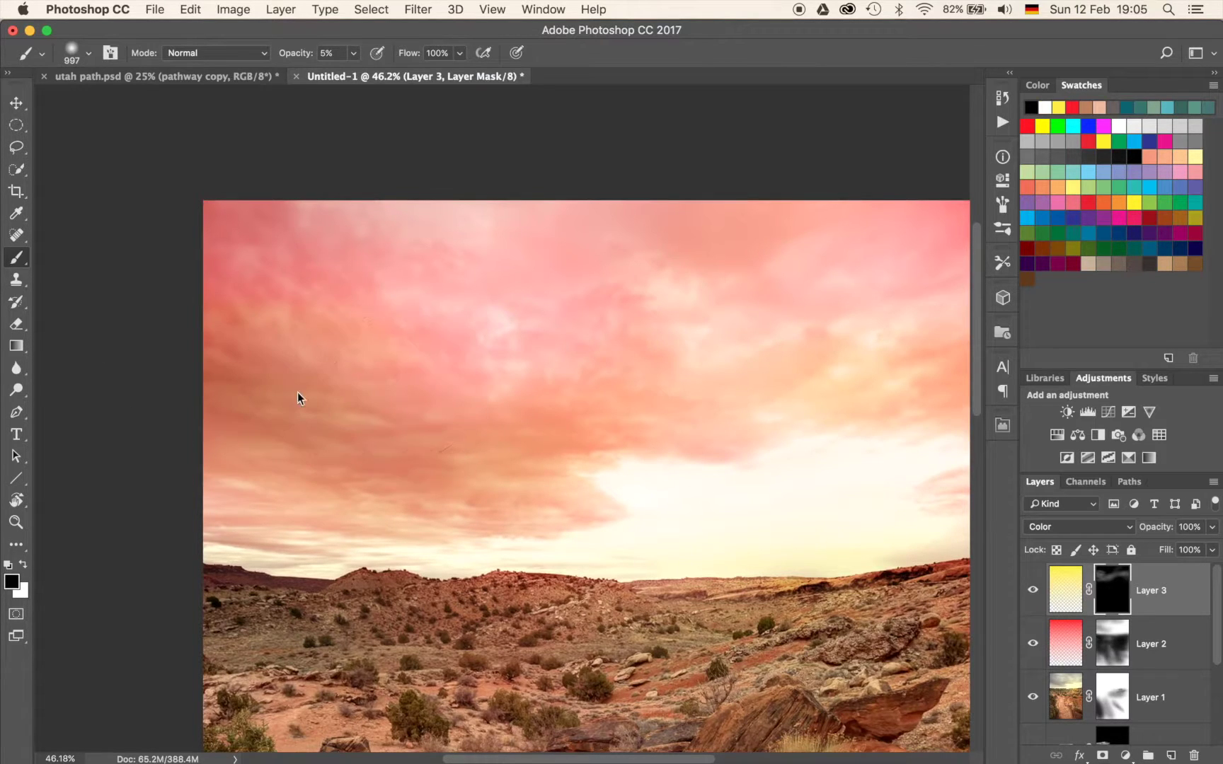
# Blend more faint yellow into the clouds across the sky on the Layer 3 mask with a 997 px white brush at 5% opacity.
pyautogui.press('x')
pyautogui.moveTo(731, 449); pyautogui.dragTo(591, 475)
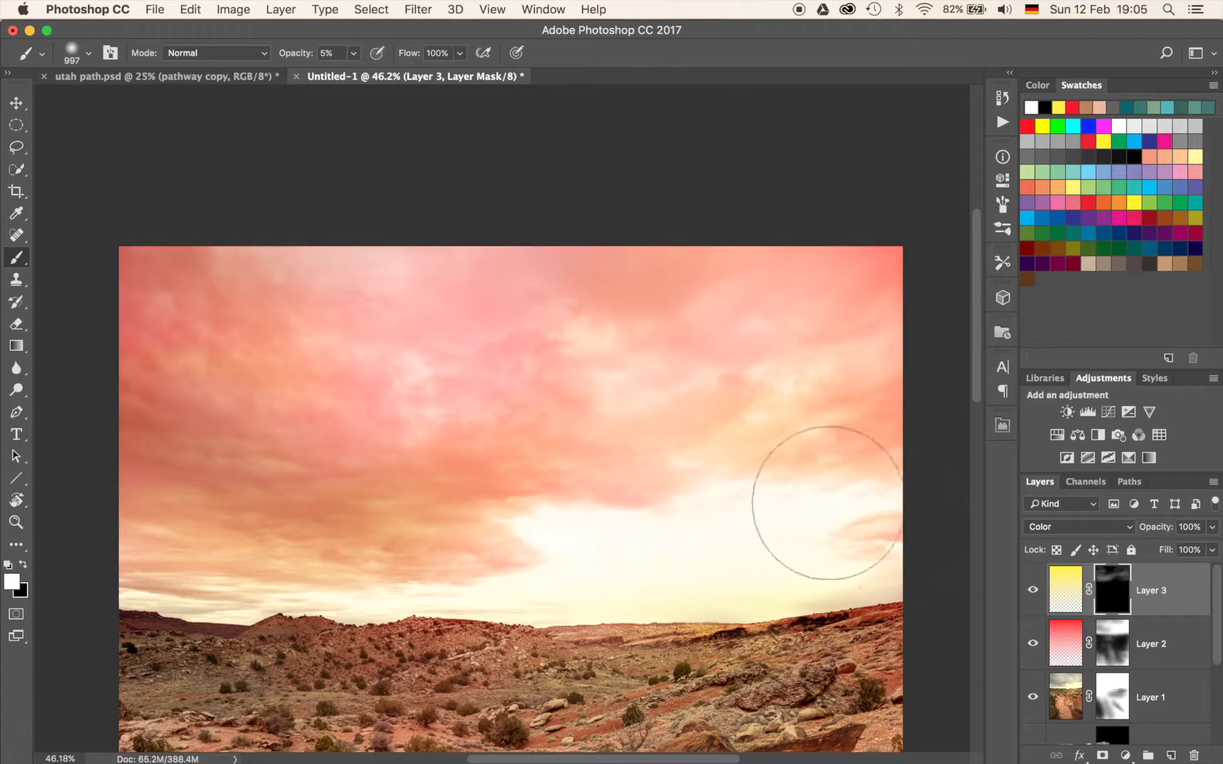
pyautogui.press('super+minus')
pyautogui.press('super+0')
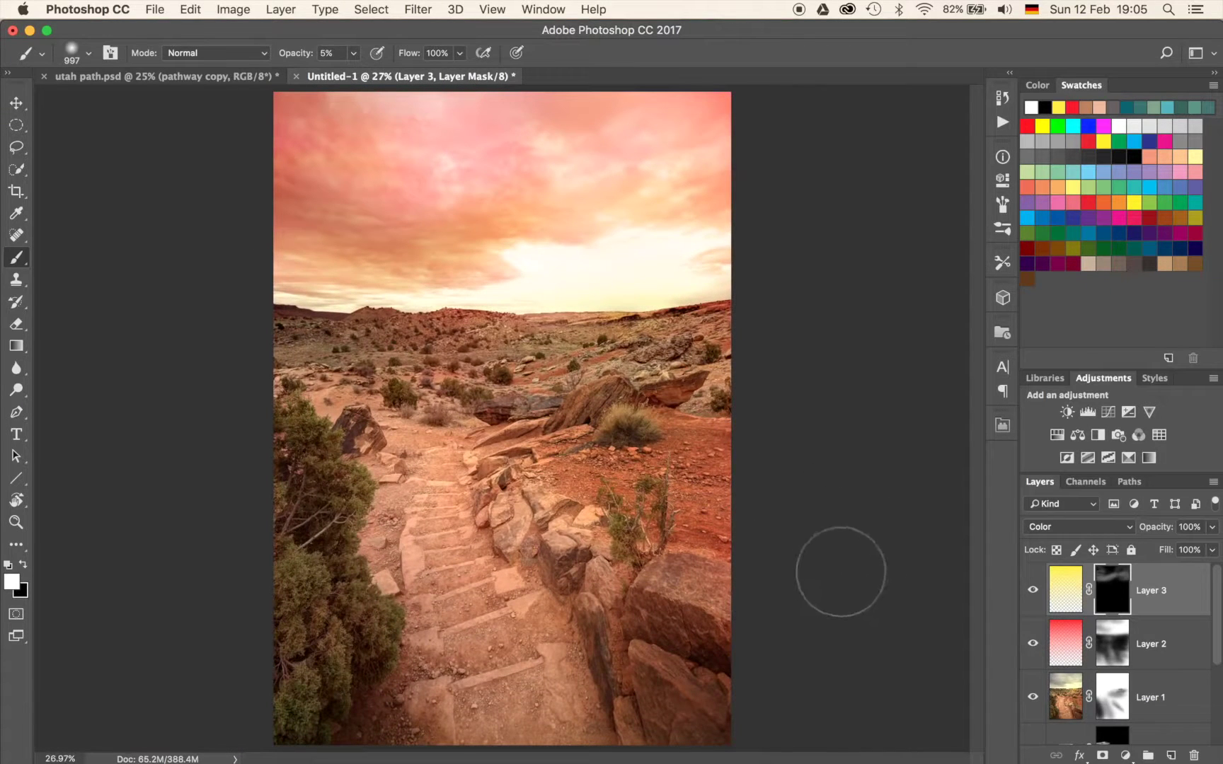
pyautogui.press('super+minus')
pyautogui.press('super+minus')
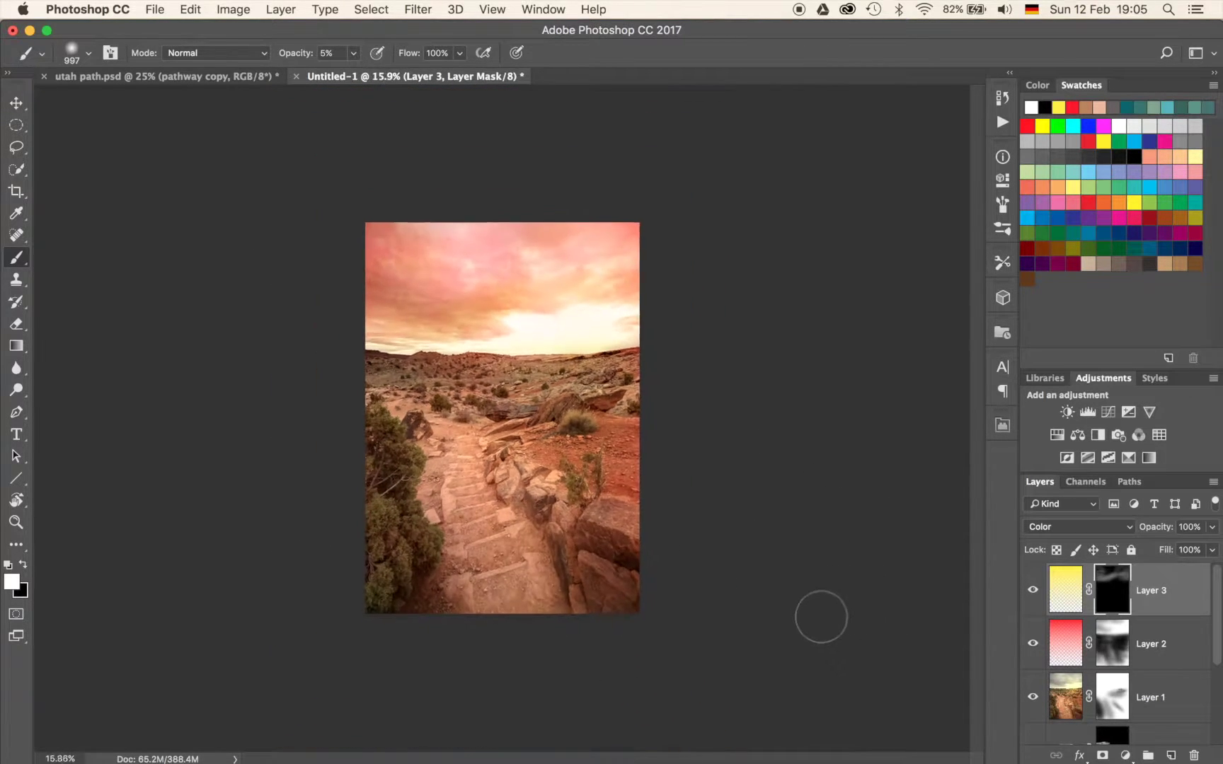
pyautogui.scroll(1, 803, 628)
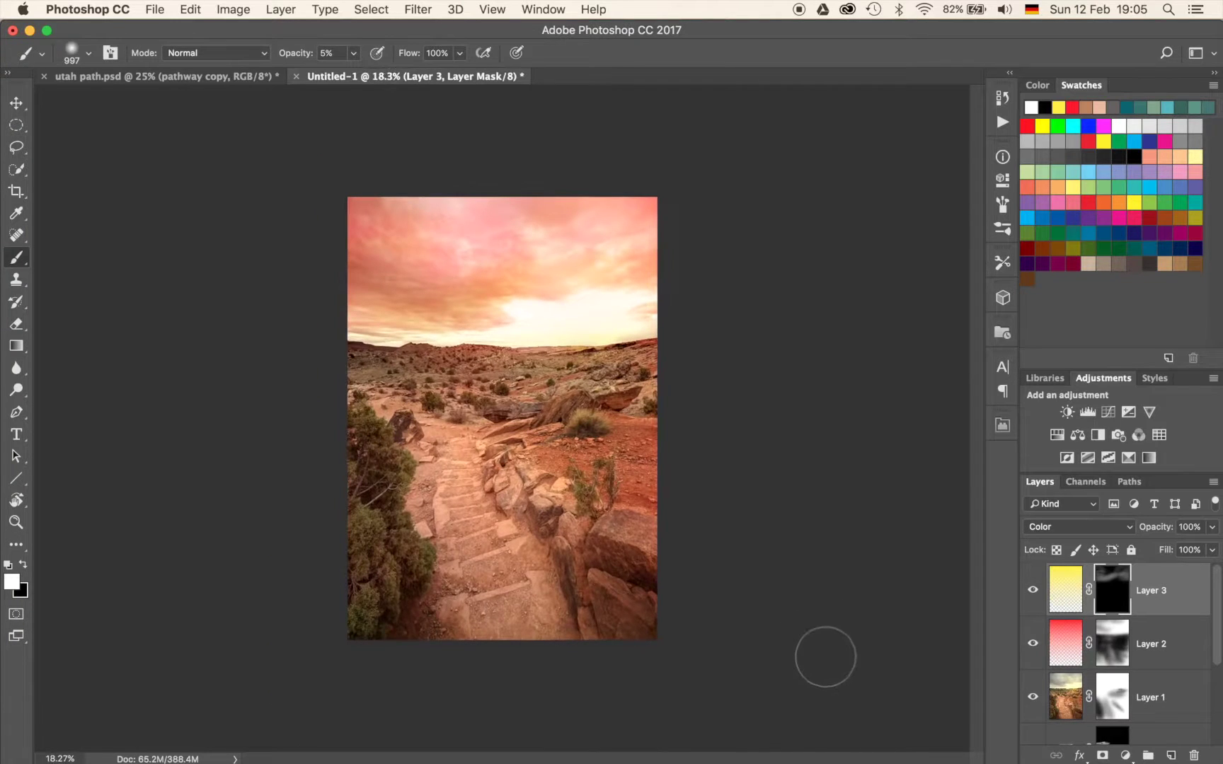
# Fill a new layer above Layer 3 with a vertical orange-to-transparent gradient fading toward the image's lower edge and set its blend mode to Color.
pyautogui.press('super+shift+alt+n')
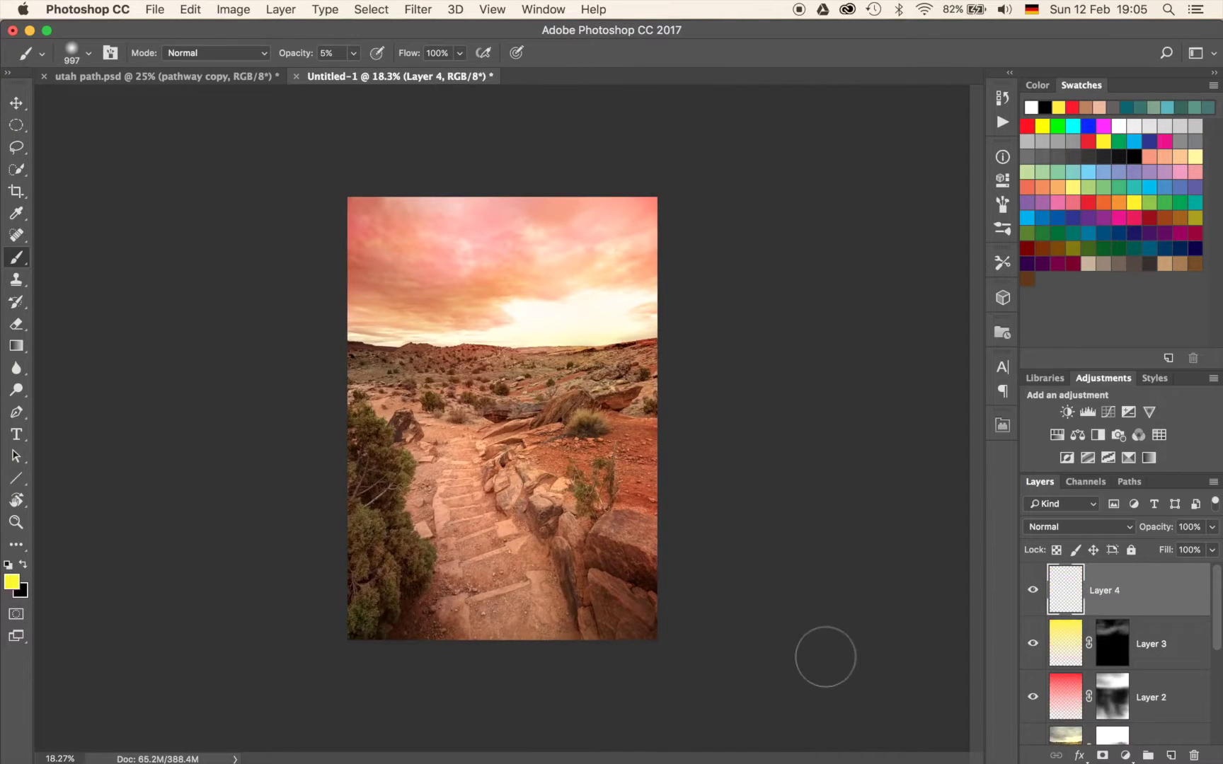
pyautogui.press('g')
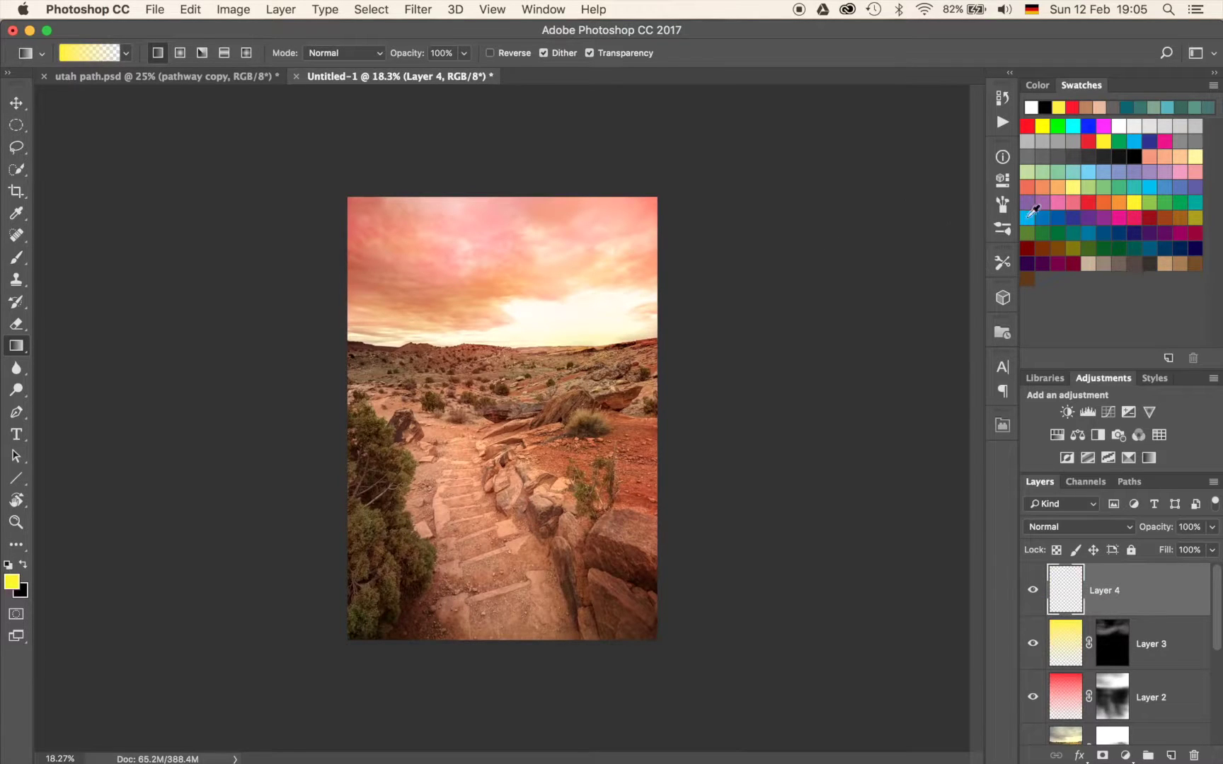
pyautogui.click(1106, 204)
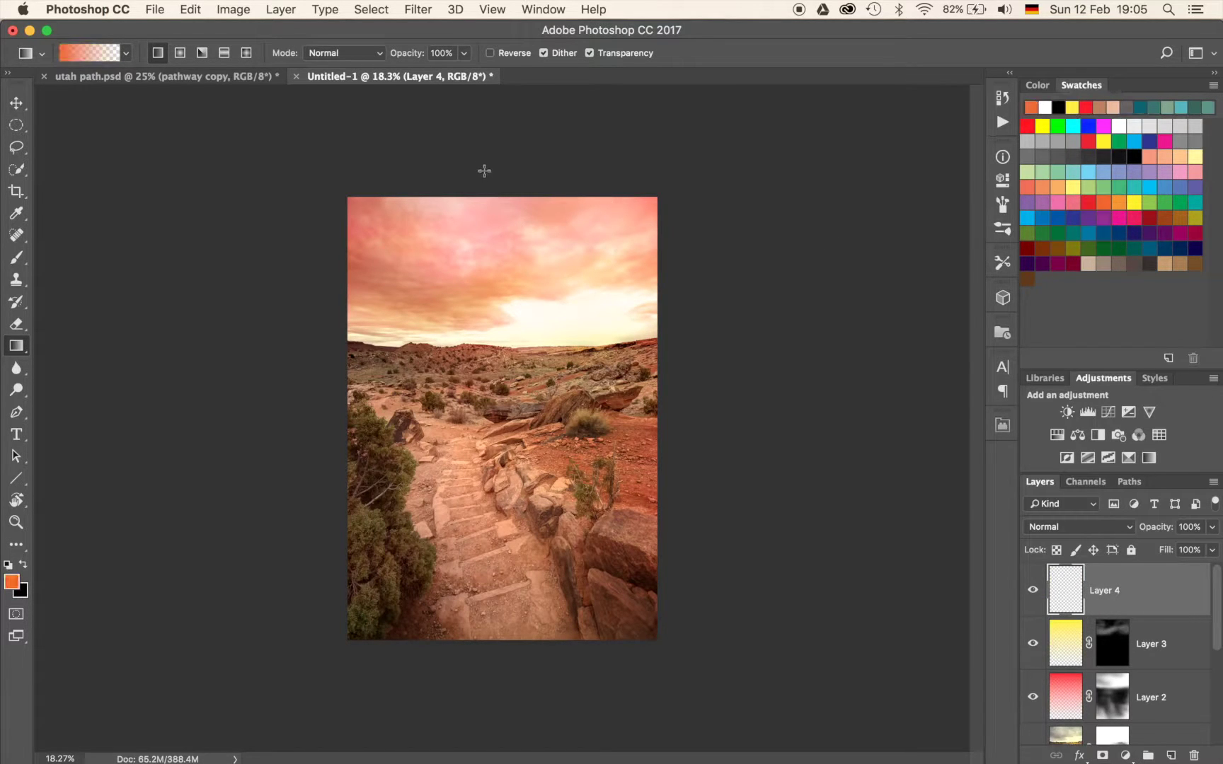
pyautogui.moveTo(466, 354); pyautogui.dragTo(487, 629)
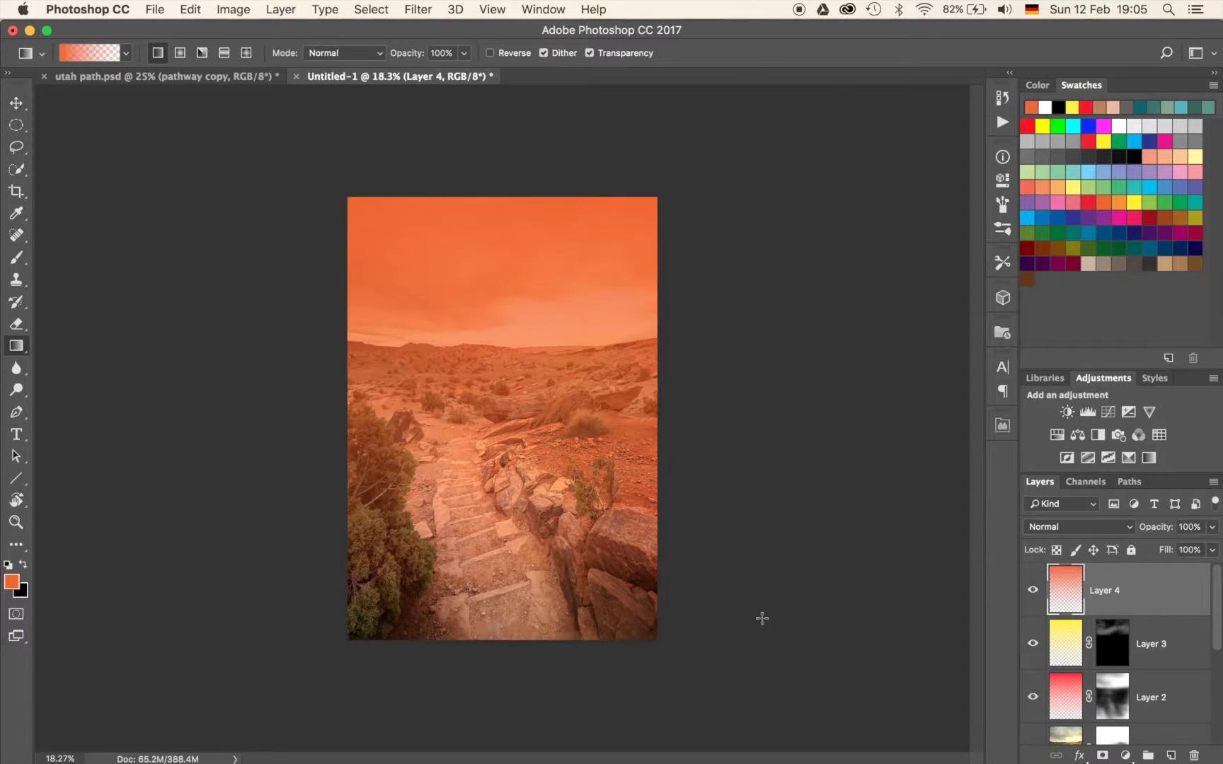
pyautogui.click(1060, 527)
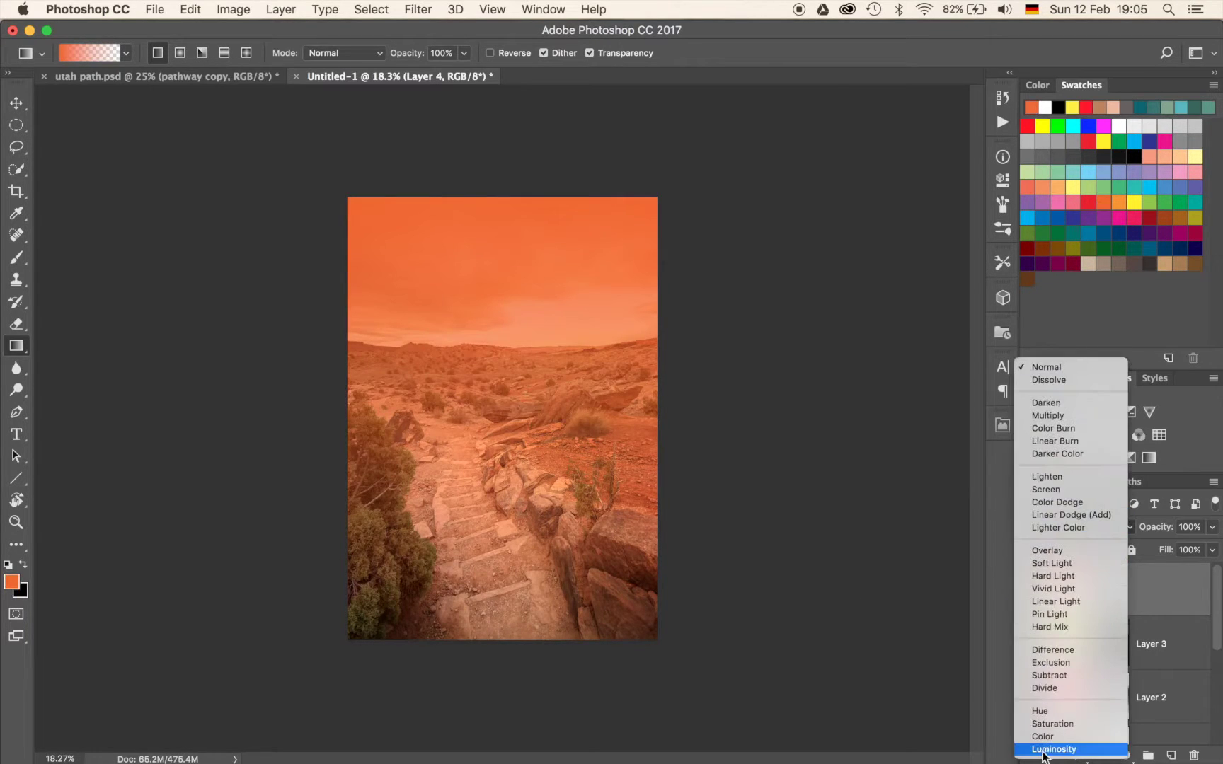
pyautogui.click(1040, 747)
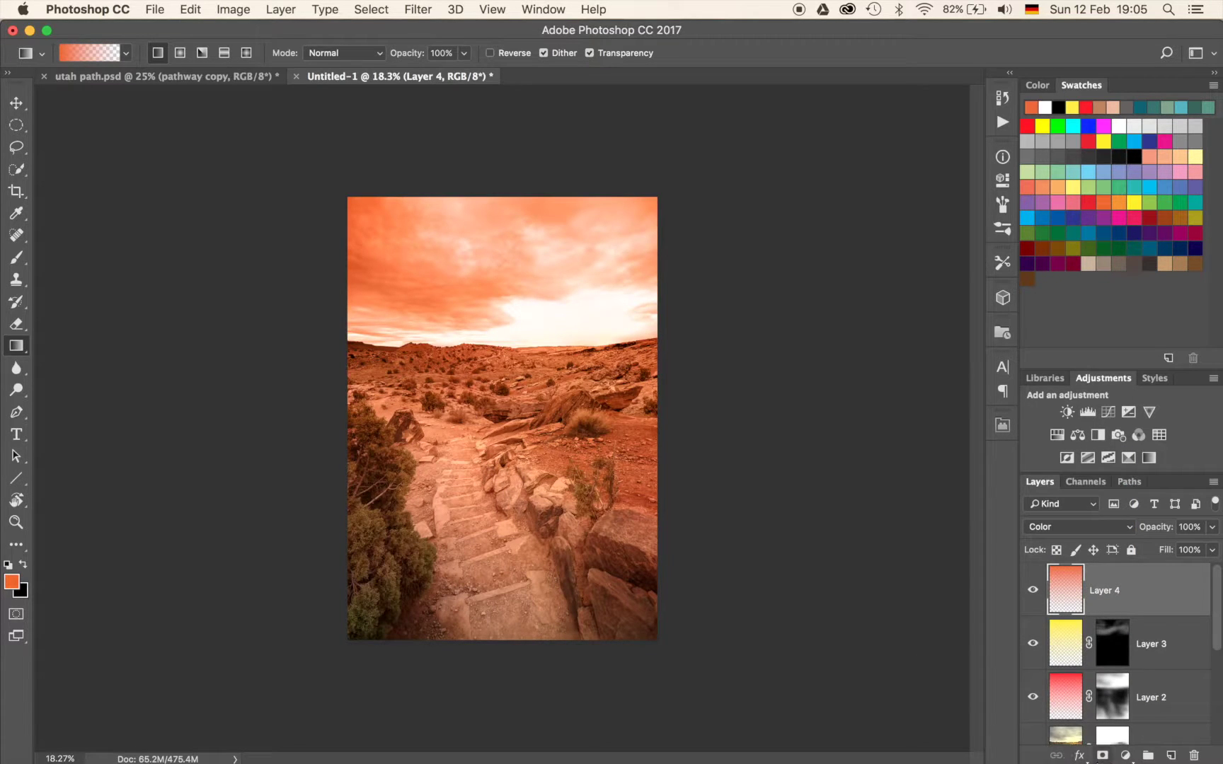
# Add a black layer mask to Layer 4 and reveal orange in the clouds with a 1013 px white brush at 5% opacity.
pyautogui.click(1102, 755)
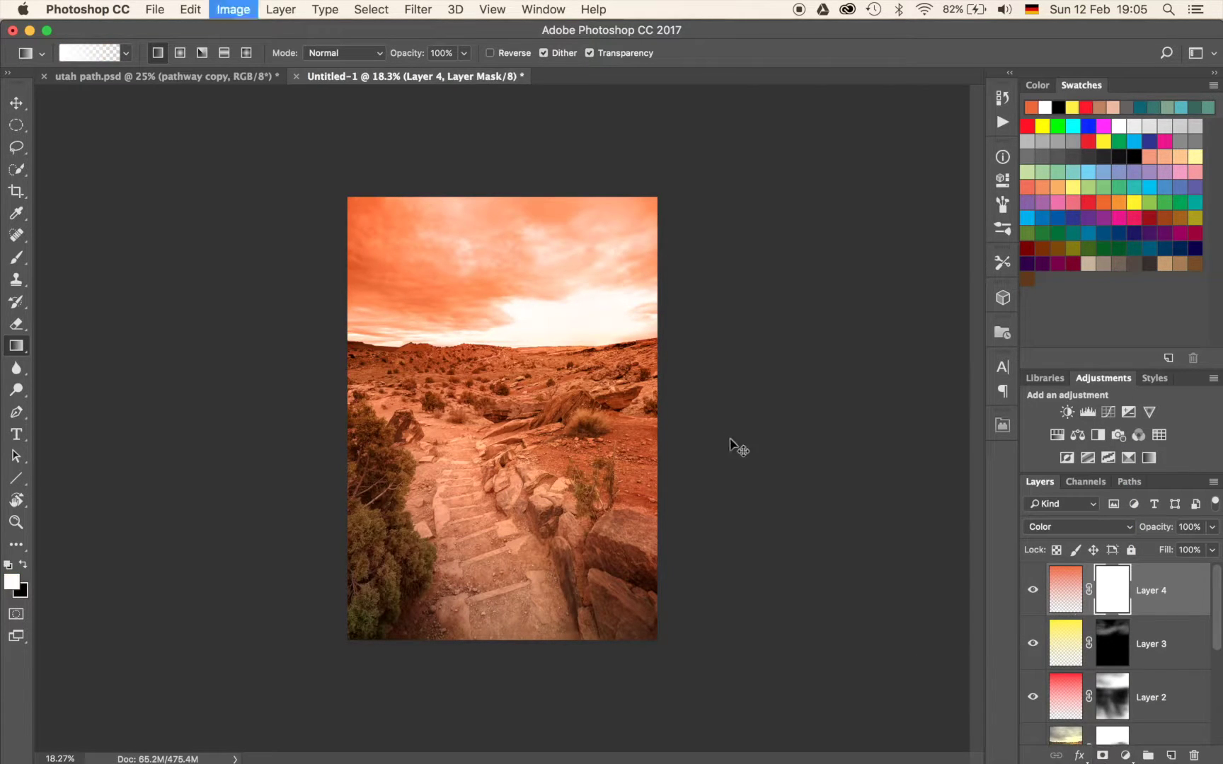
pyautogui.press('super+i')
pyautogui.press('b')
pyautogui.moveTo(401, 421); pyautogui.dragTo(505, 421)
pyautogui.moveTo(468, 266)
pyautogui.mouseDown()
pyautogui.moveTo(510, 281)
pyautogui.moveTo(520, 257)
pyautogui.moveTo(479, 262)
pyautogui.moveTo(460, 218)
pyautogui.moveTo(489, 252)
pyautogui.moveTo(542, 229)
pyautogui.moveTo(485, 238)
pyautogui.moveTo(517, 248)
pyautogui.mouseUp()
pyautogui.moveTo(521, 248); pyautogui.dragTo(419, 248)
pyautogui.moveTo(467, 248); pyautogui.dragTo(449, 216)
pyautogui.moveTo(587, 242)
pyautogui.mouseDown()
pyautogui.moveTo(557, 236)
pyautogui.moveTo(377, 220)
pyautogui.moveTo(513, 265)
pyautogui.moveTo(479, 267)
pyautogui.moveTo(543, 228)
pyautogui.mouseUp()
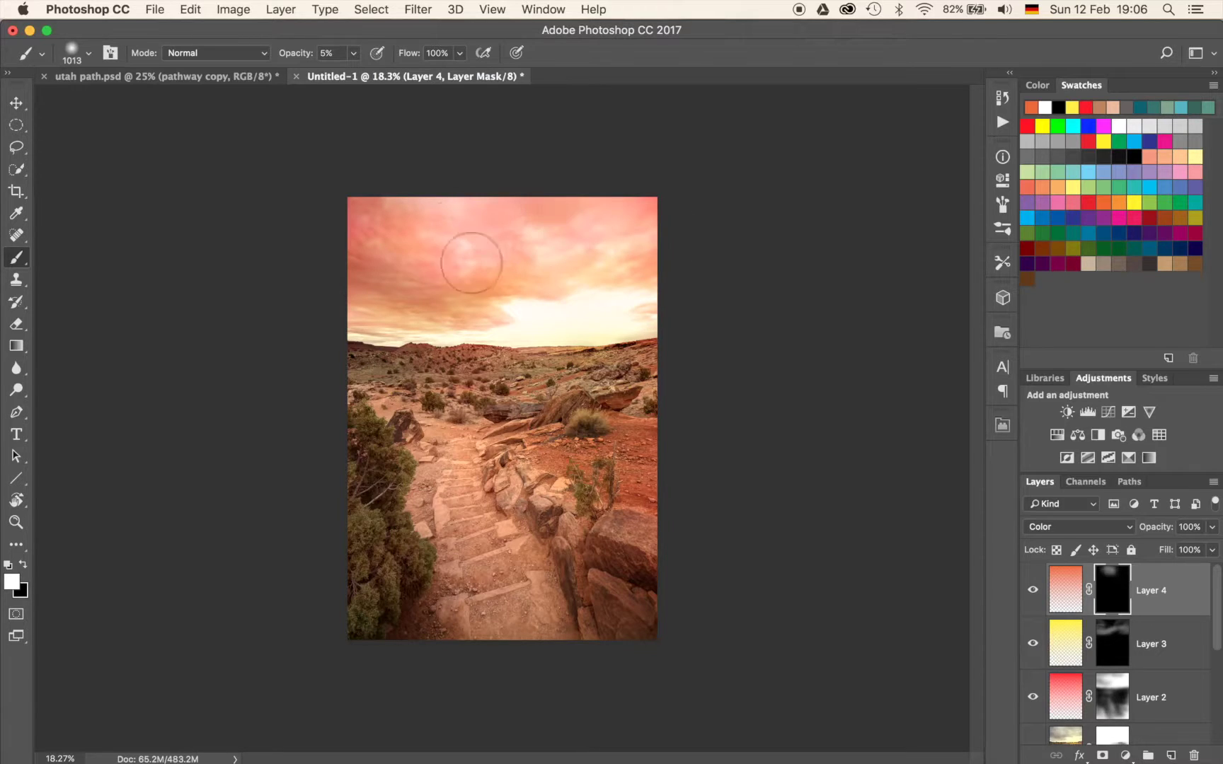
pyautogui.moveTo(461, 267)
pyautogui.mouseDown()
pyautogui.moveTo(577, 278)
pyautogui.moveTo(434, 300)
pyautogui.moveTo(608, 316)
pyautogui.mouseUp()
pyautogui.moveTo(645, 259); pyautogui.dragTo(594, 276)
# Blend more orange into the cloud areas on the Layer 4 mask with a 572 px white brush at 5% opacity.
pyautogui.scroll(5, 548, 407)
pyautogui.moveTo(579, 246)
pyautogui.mouseDown()
pyautogui.moveTo(452, 440)
pyautogui.moveTo(483, 417)
pyautogui.moveTo(413, 381)
pyautogui.mouseUp()
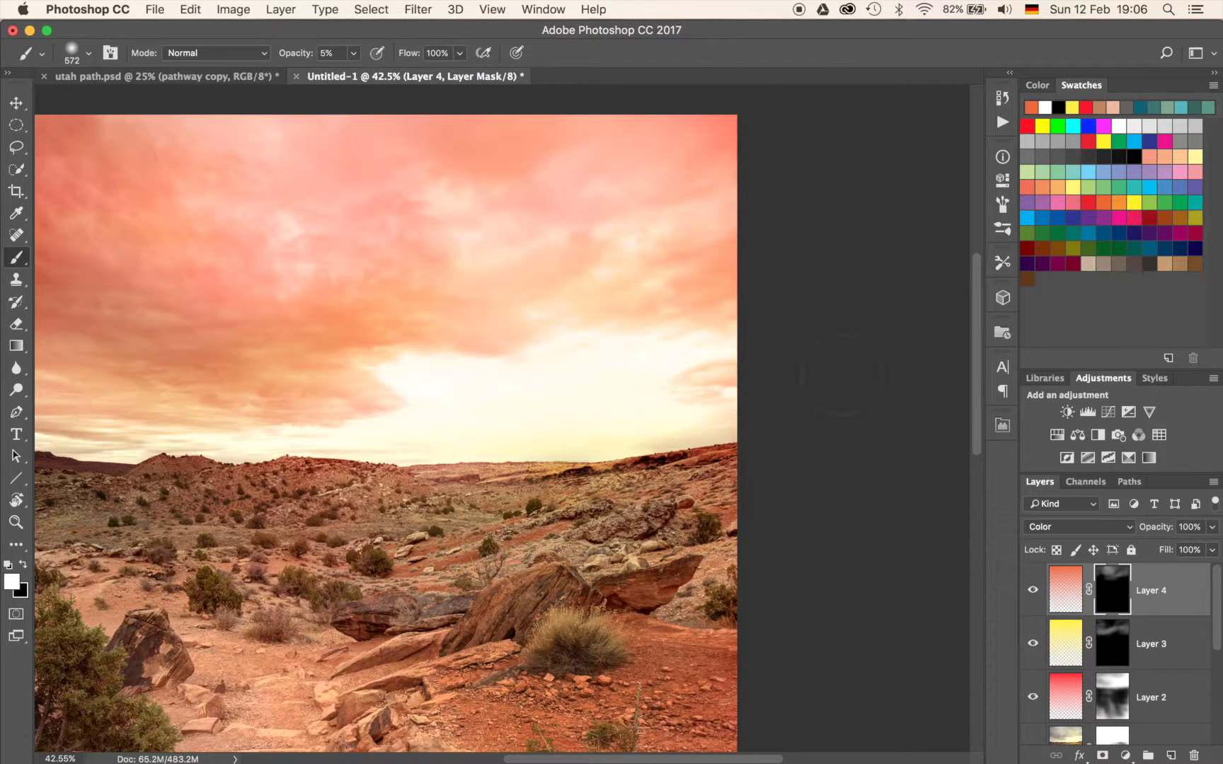
pyautogui.scroll(10, 557, 404)
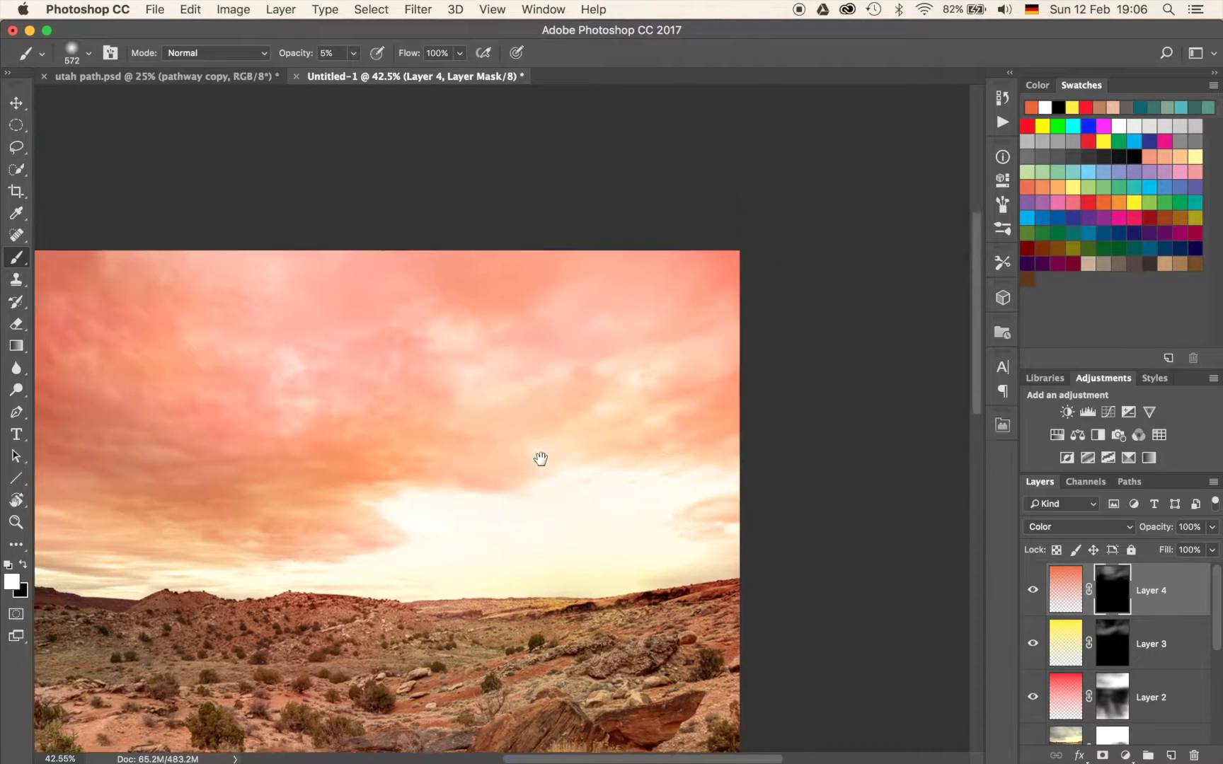
pyautogui.hscroll(-15, 705, 358)
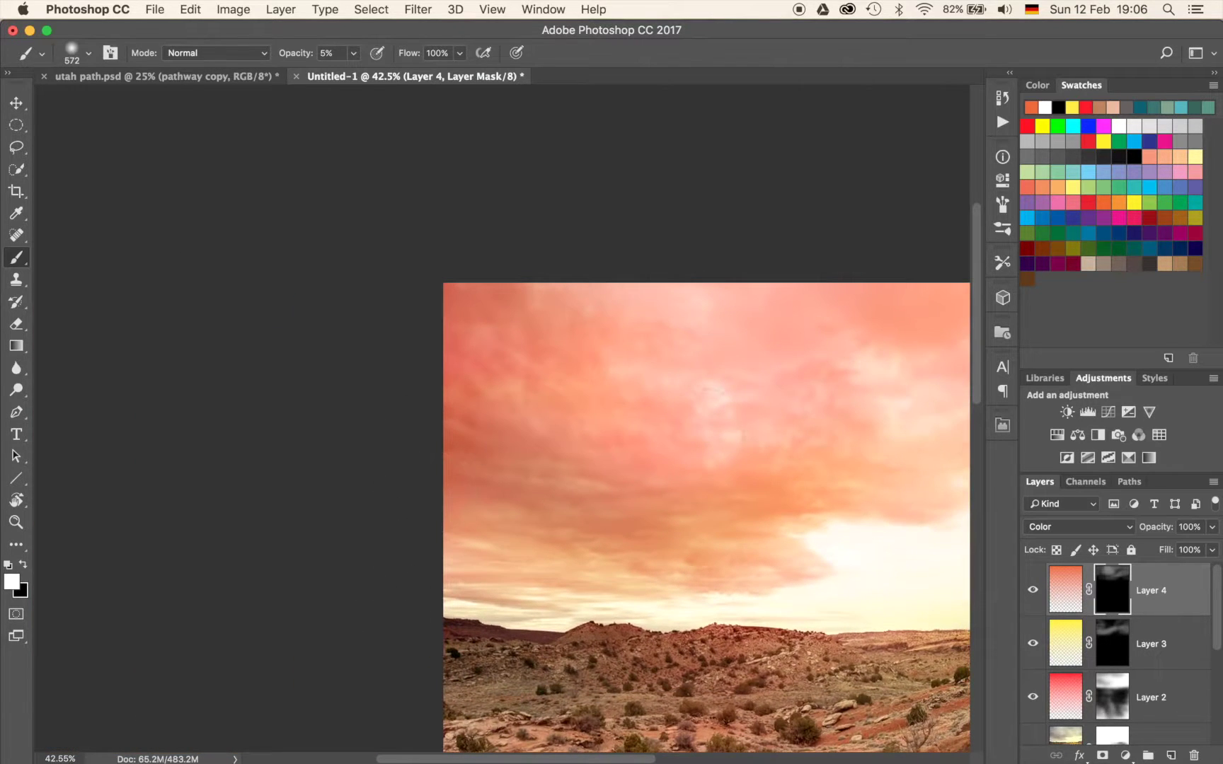
pyautogui.hscroll(12, 480, 352)
pyautogui.scroll(-3, 481, 351)
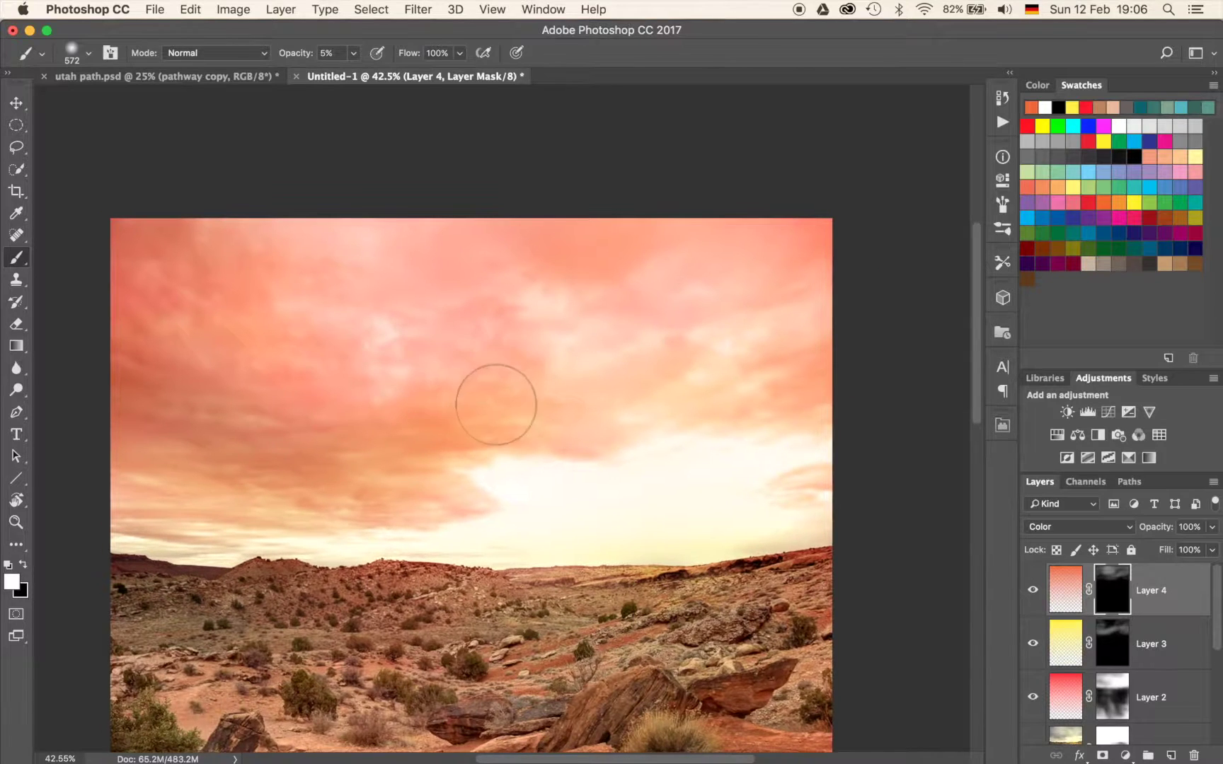
pyautogui.moveTo(490, 369); pyautogui.dragTo(518, 369)
# Tone down the bright sky above the horizon on the Layer 1 mask with an 881 px black brush at 10% opacity.
pyautogui.scroll(-2, 1055, 632)
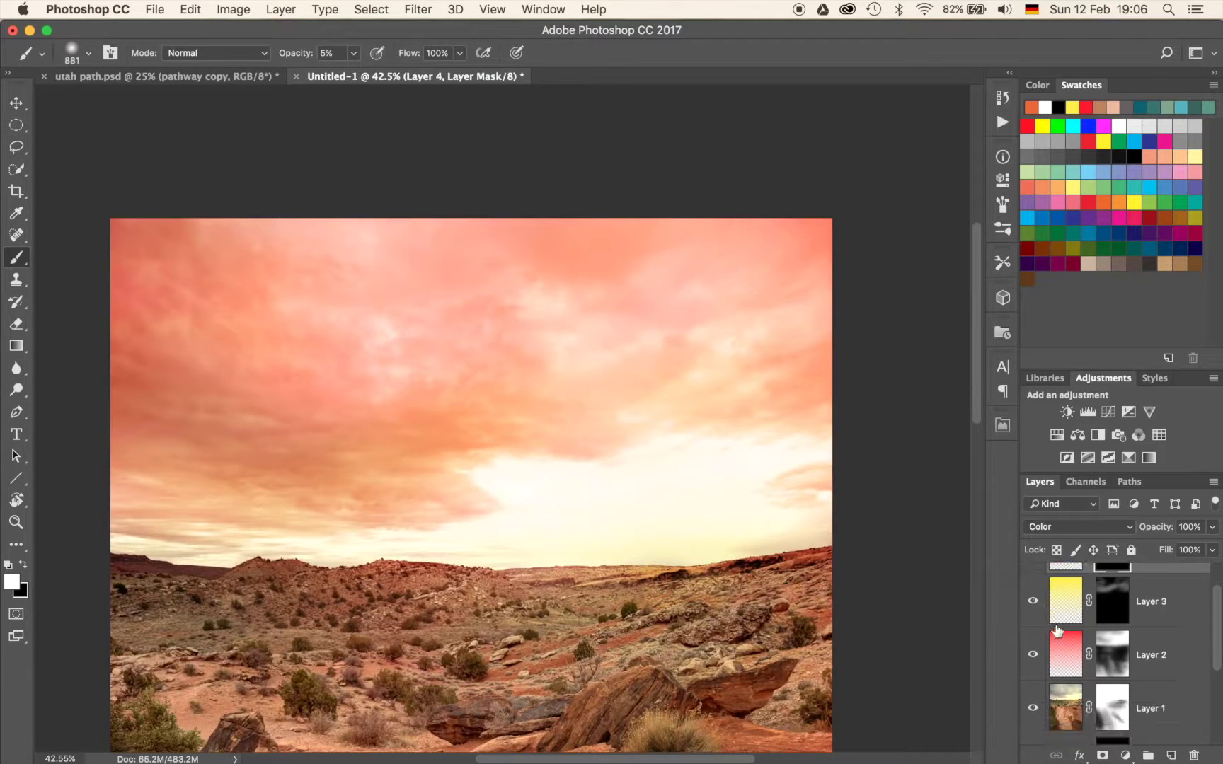
pyautogui.click(1113, 719)
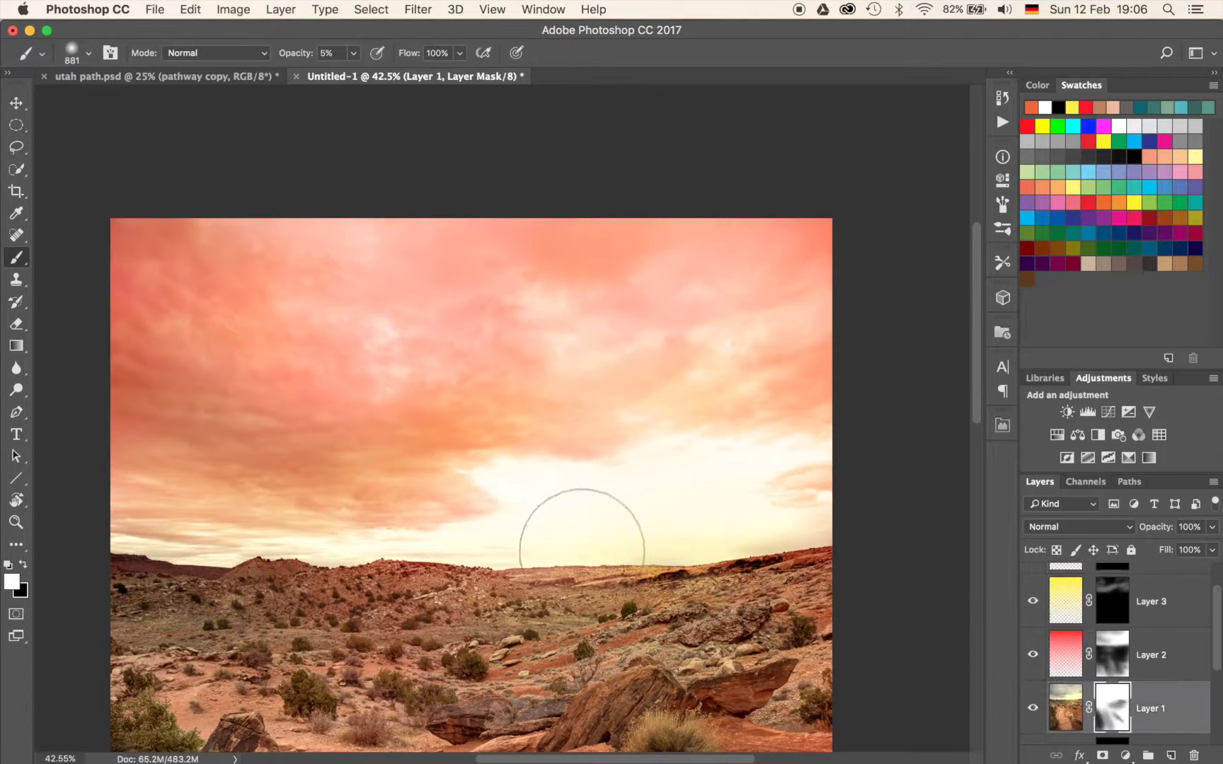
pyautogui.press('1')
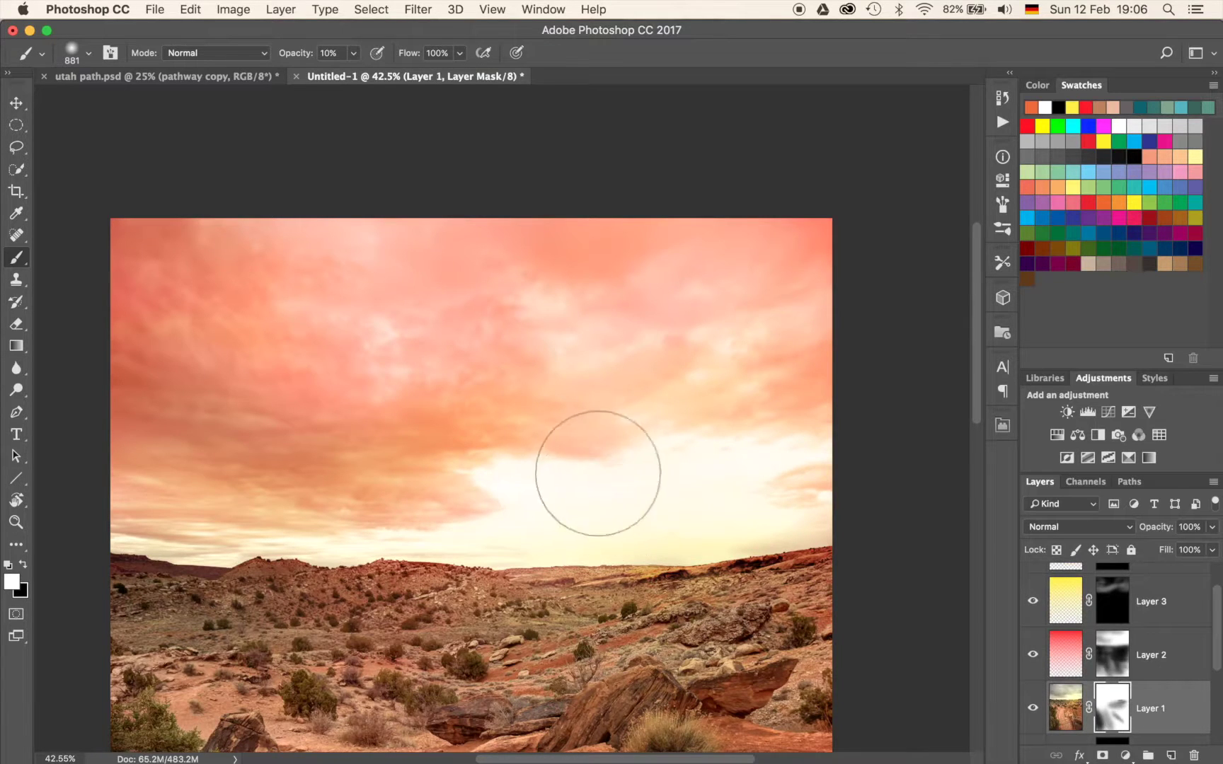
pyautogui.press('x')
pyautogui.moveTo(602, 549)
pyautogui.mouseDown()
pyautogui.moveTo(690, 524)
pyautogui.moveTo(672, 478)
pyautogui.mouseUp()
pyautogui.moveTo(528, 477); pyautogui.dragTo(585, 480)
pyautogui.moveTo(830, 486)
pyautogui.mouseDown()
pyautogui.moveTo(764, 484)
pyautogui.moveTo(785, 499)
pyautogui.moveTo(690, 451)
pyautogui.mouseUp()
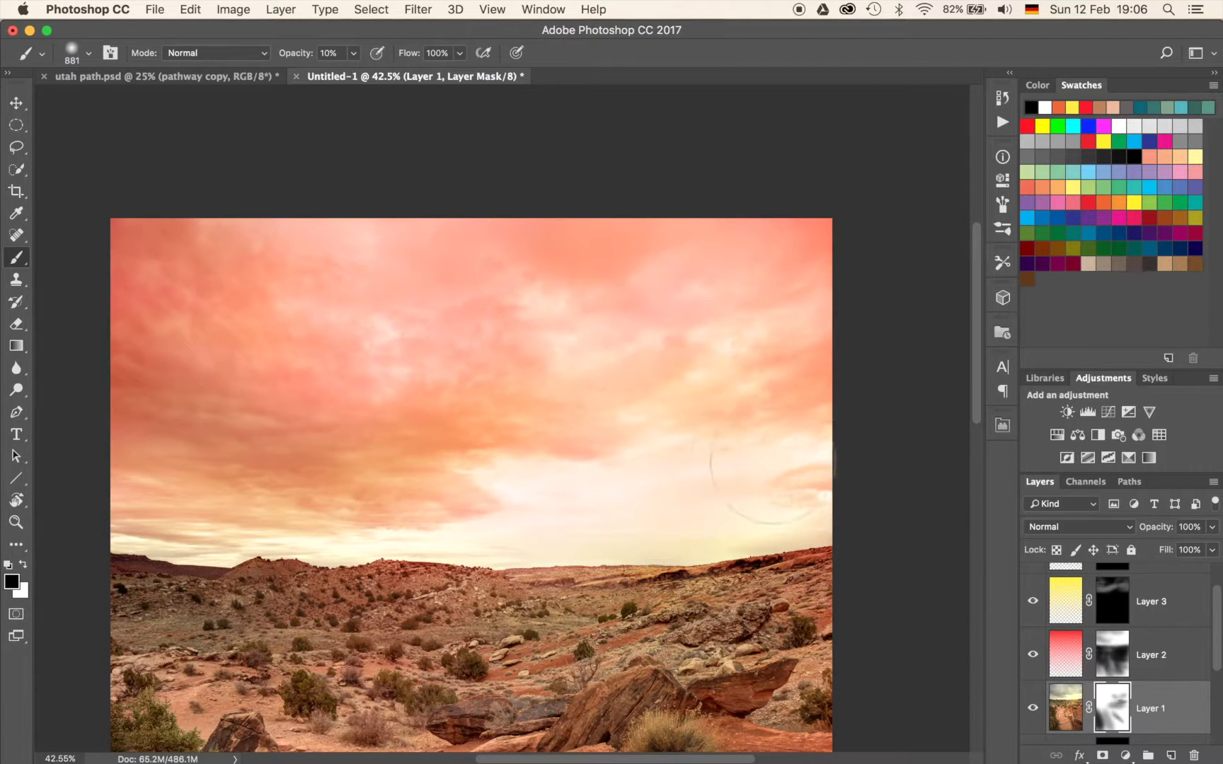
pyautogui.scroll(-5, 873, 465)
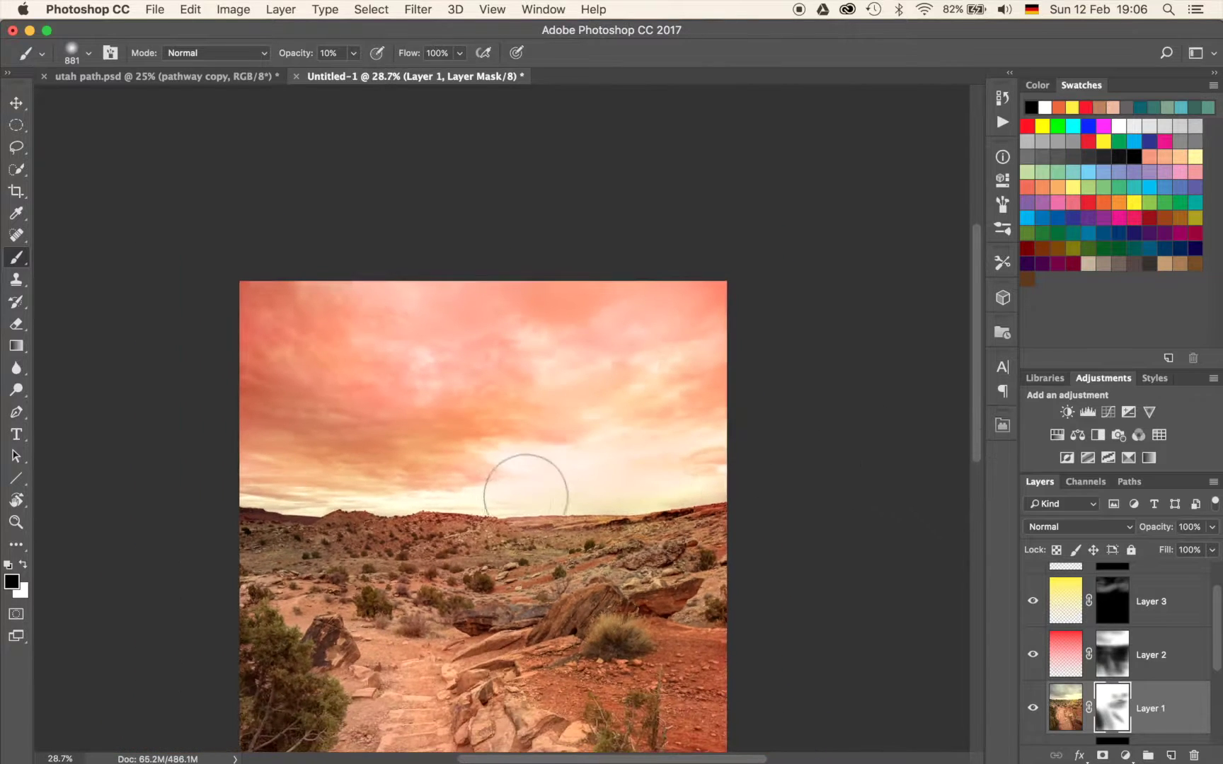
pyautogui.press('x')
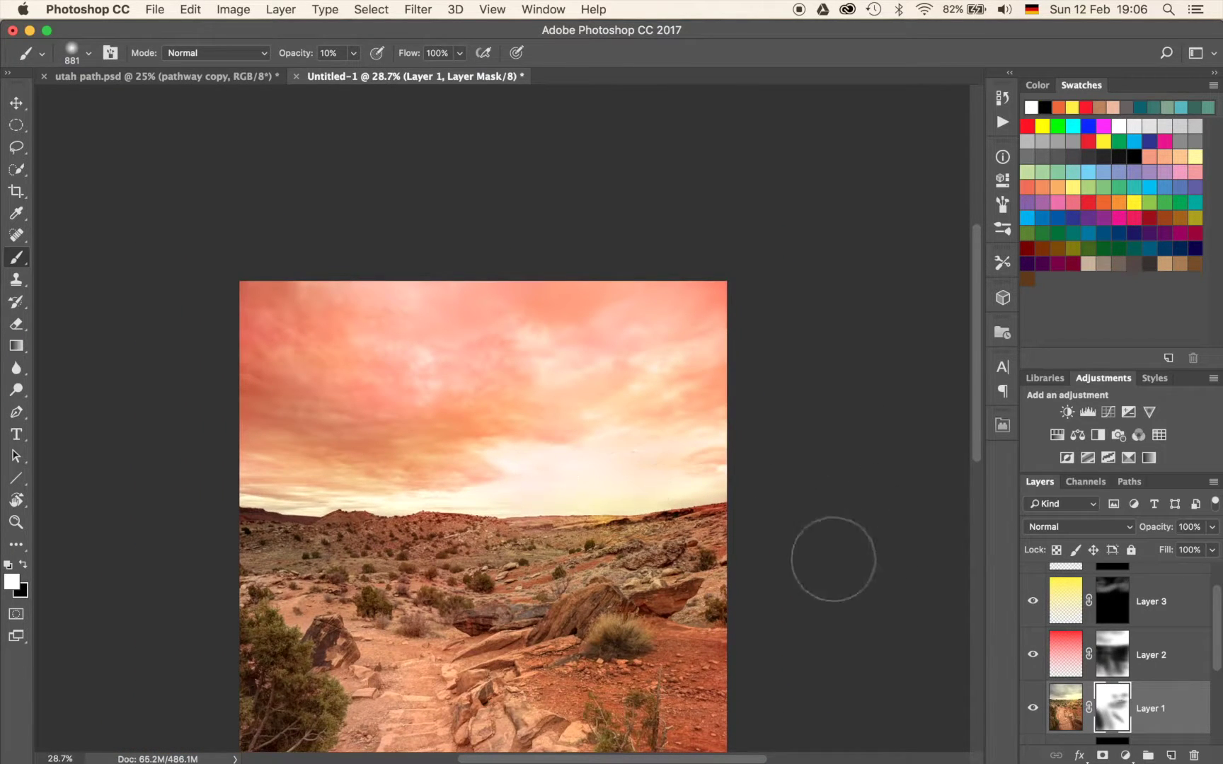
pyautogui.scroll(-3, 708, 562)
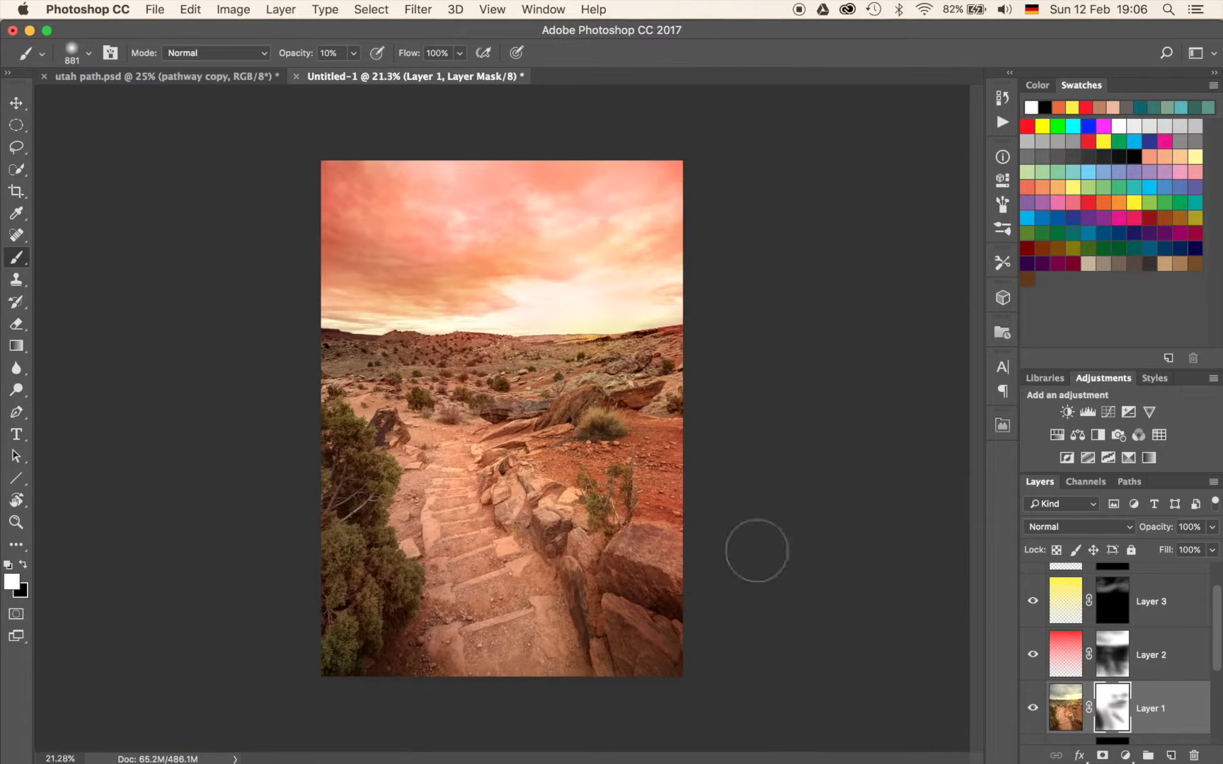
pyautogui.scroll(2, 1075, 582)
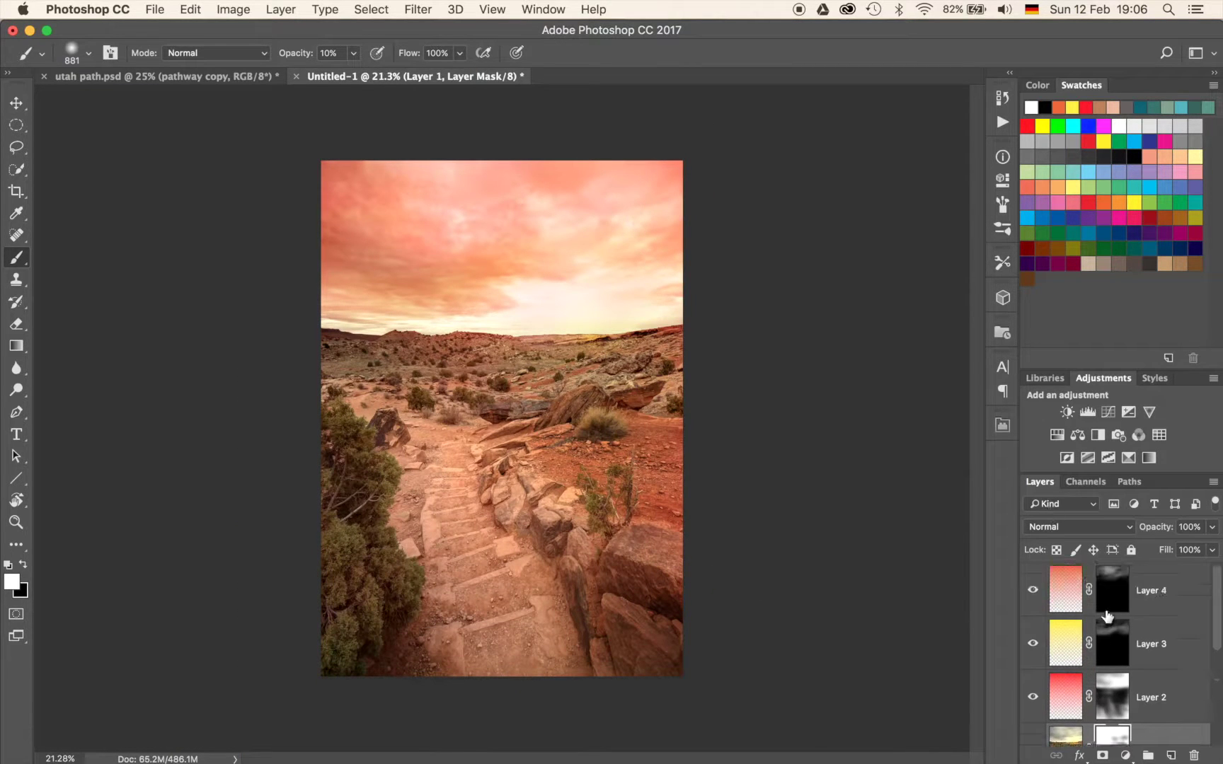
# Add a Curves adjustment above Layer 4, lower its midtones from input 129 to output 95, and invert its mask to black.
pyautogui.click(1108, 610)
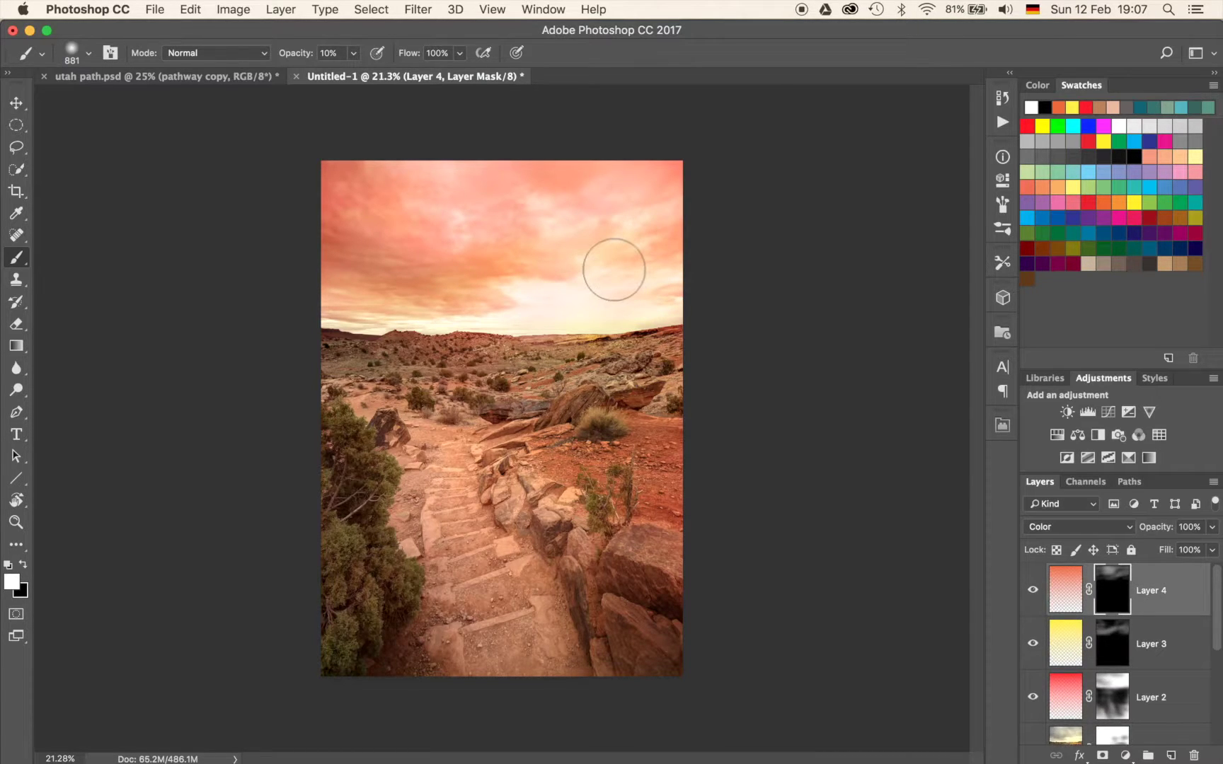
pyautogui.click(1108, 413)
pyautogui.moveTo(826, 350)
pyautogui.mouseDown()
pyautogui.moveTo(841, 380)
pyautogui.moveTo(836, 369)
pyautogui.mouseUp()
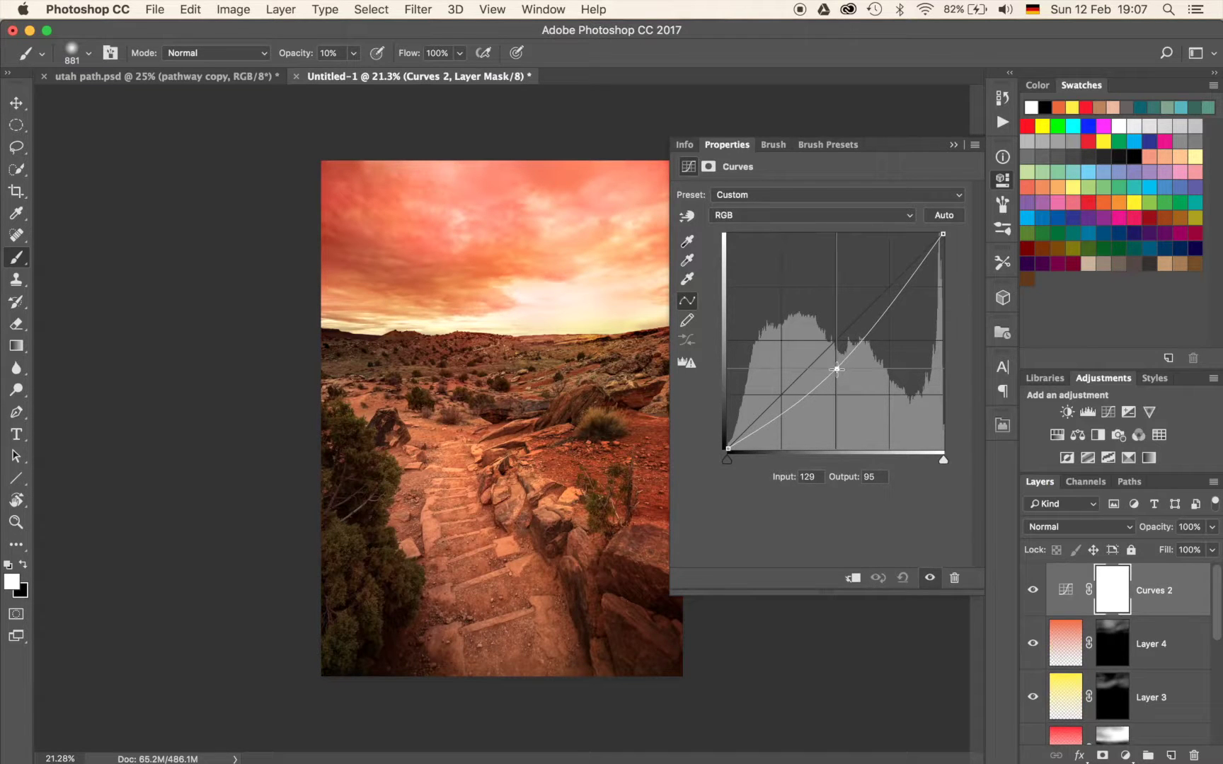
pyautogui.click(952, 145)
pyautogui.press('super+i')
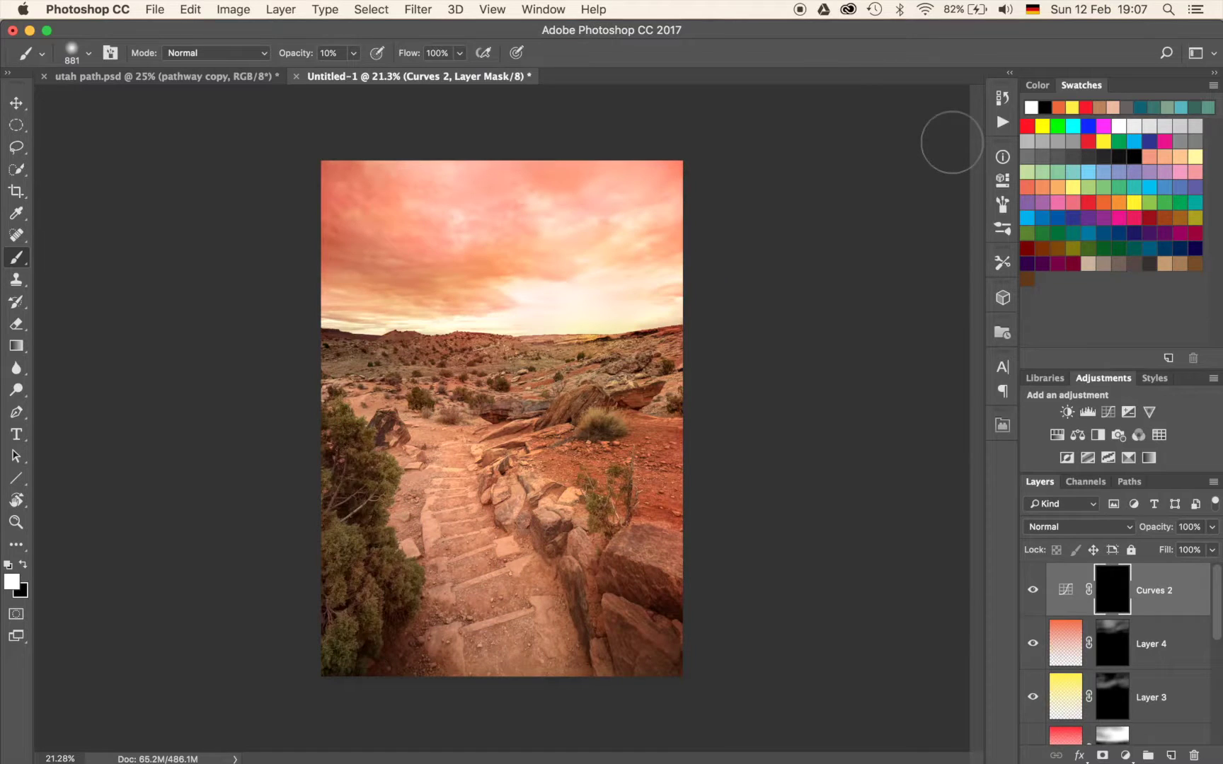
# Paint faint darkening into the upper-left clouds on the Curves 2 mask with an 1824 px white brush at 10% opacity.
pyautogui.moveTo(431, 274)
pyautogui.mouseDown()
pyautogui.moveTo(445, 297)
pyautogui.moveTo(464, 298)
pyautogui.mouseUp()
pyautogui.moveTo(261, 216); pyautogui.dragTo(411, 218)
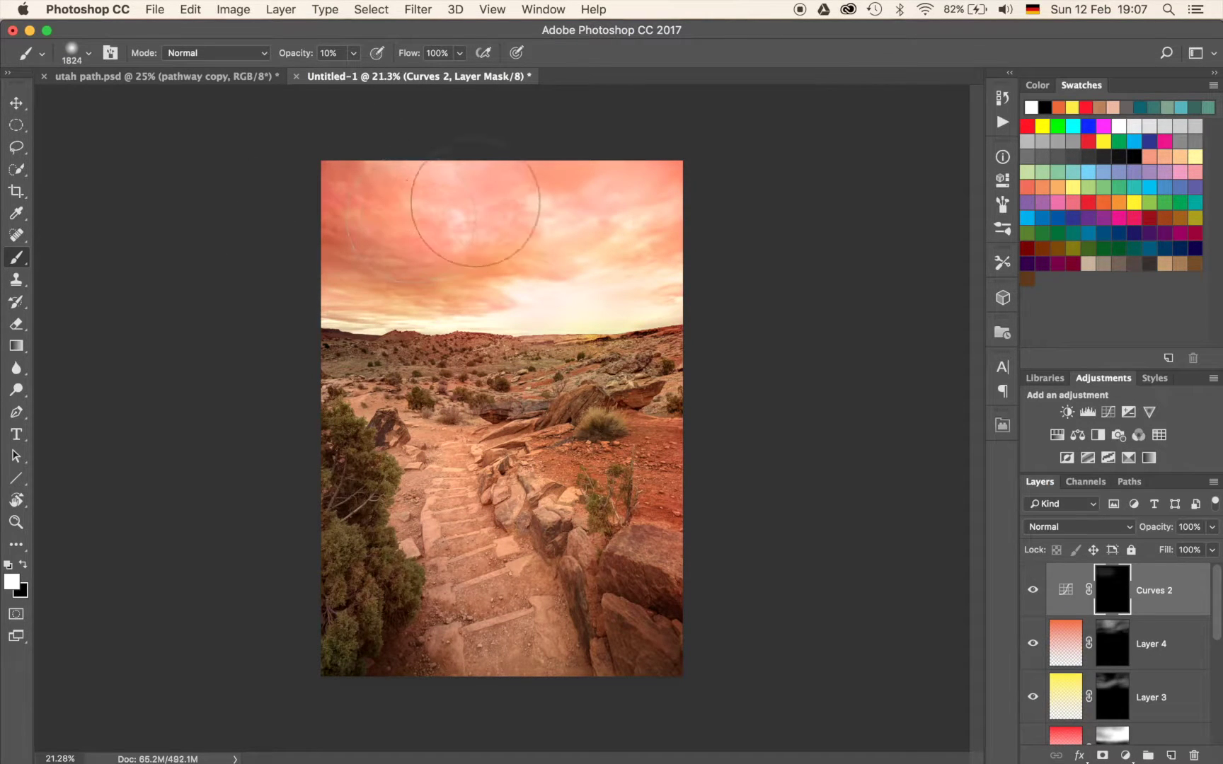
pyautogui.press('x')
pyautogui.press('y')
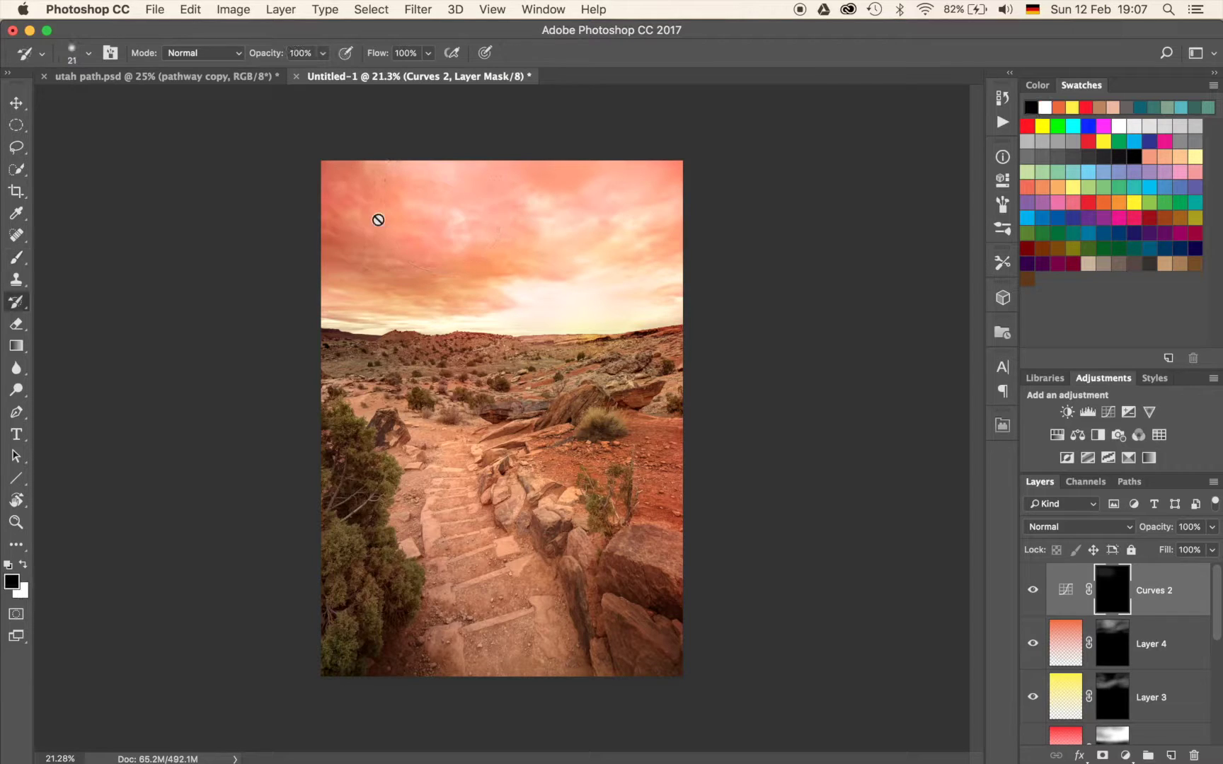
pyautogui.click(378, 216)
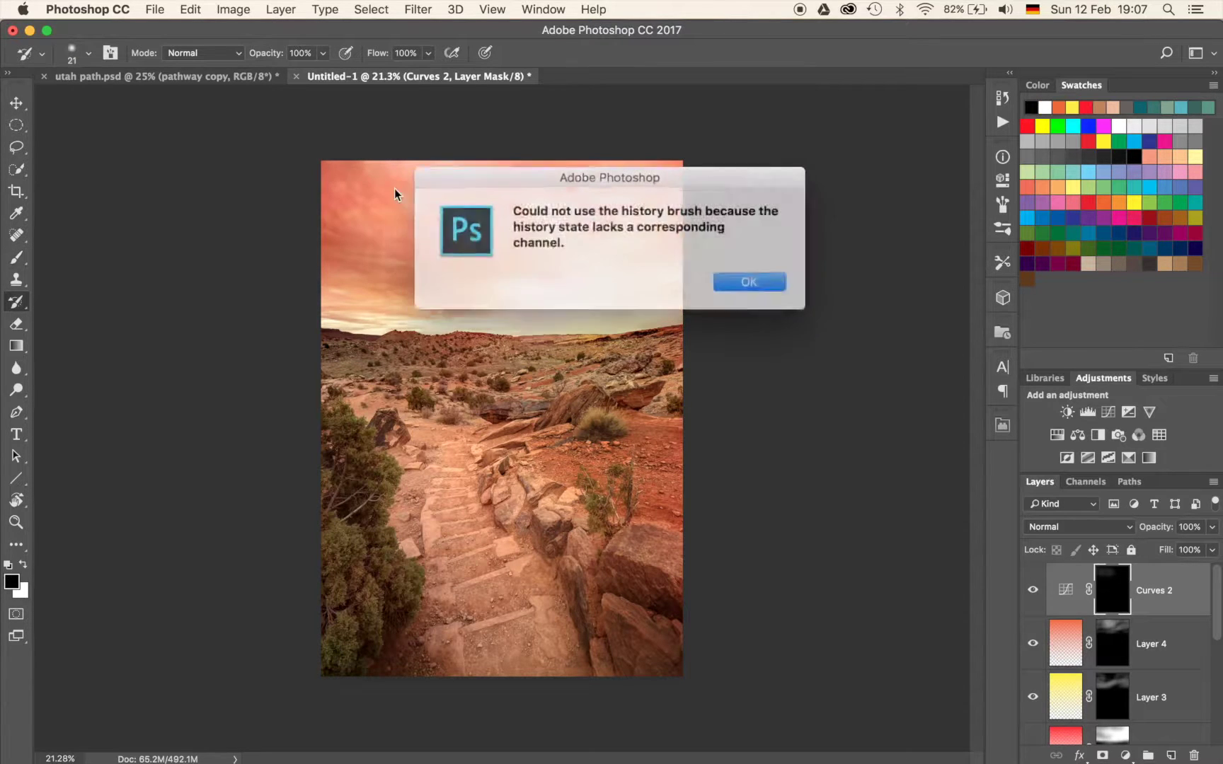
pyautogui.click(735, 280)
pyautogui.press('b')
pyautogui.press('x')
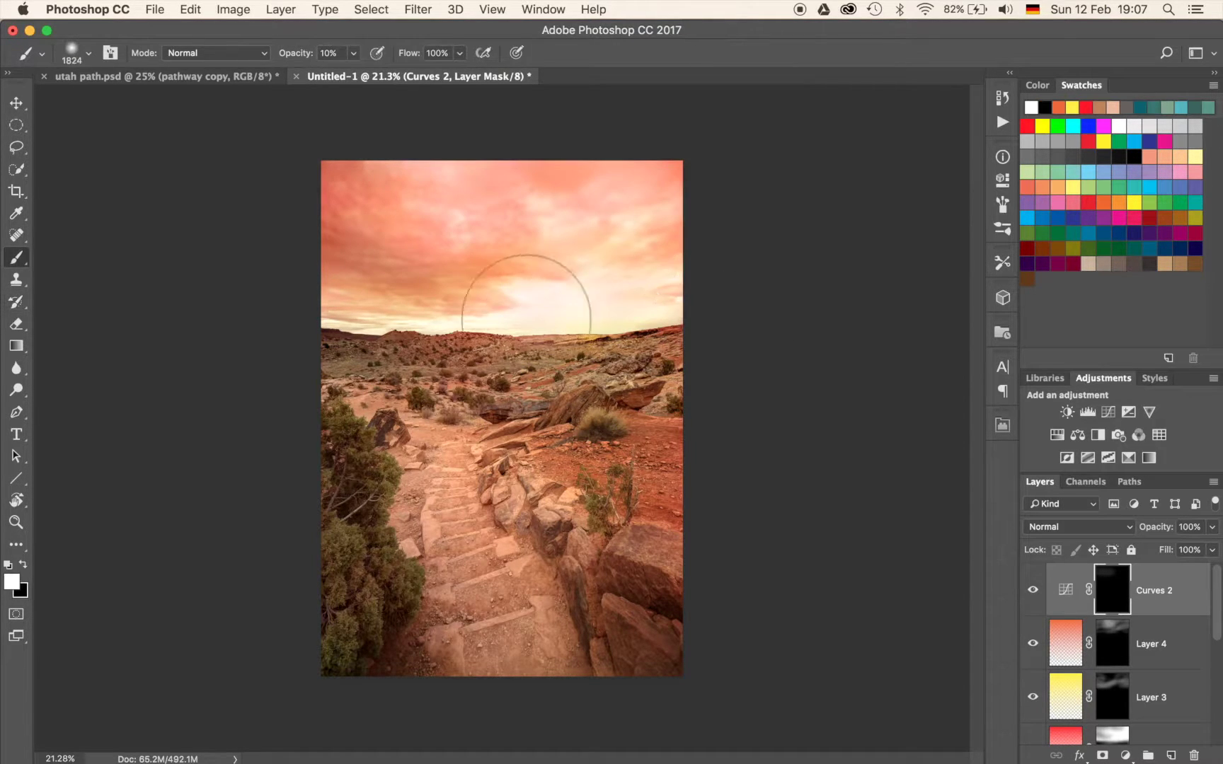
# Darken the clouds across the upper sky on the Curves 2 mask with a 1774 px white brush at 10% opacity.
pyautogui.moveTo(415, 266); pyautogui.dragTo(412, 265)
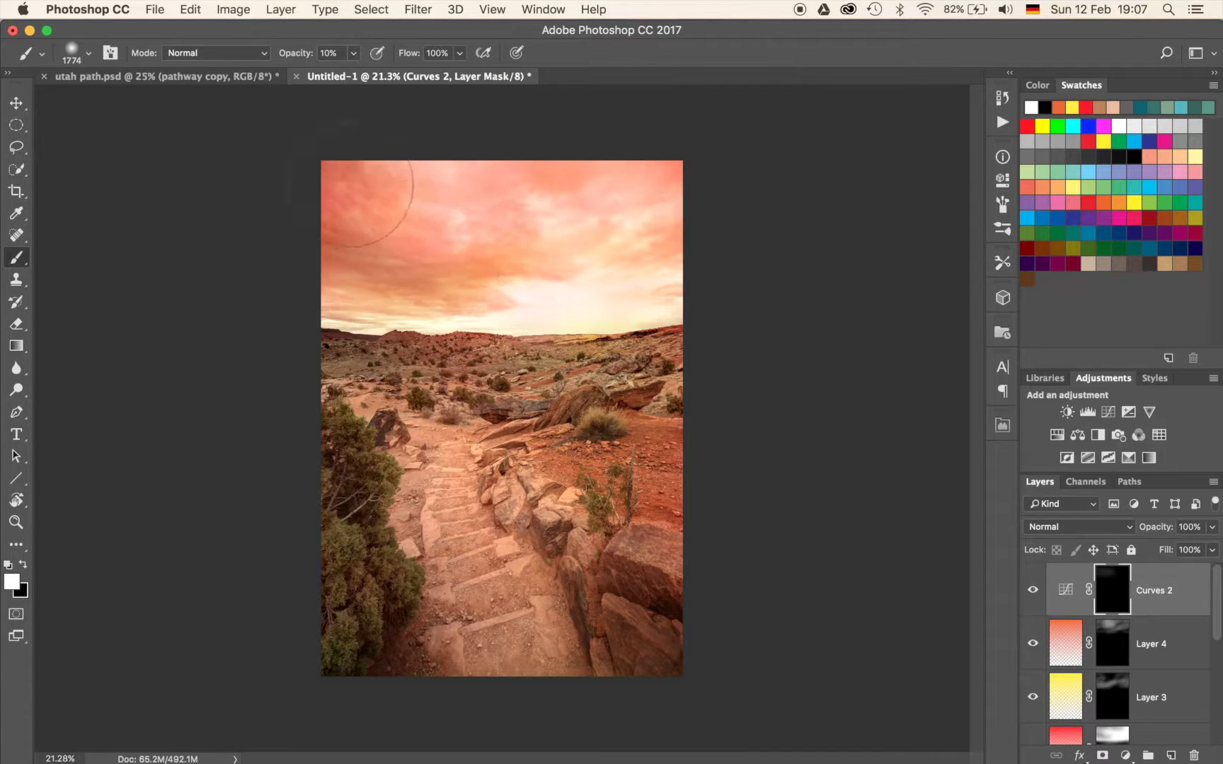
pyautogui.moveTo(350, 213)
pyautogui.mouseDown()
pyautogui.moveTo(606, 213)
pyautogui.moveTo(602, 183)
pyautogui.moveTo(743, 189)
pyautogui.moveTo(705, 210)
pyautogui.mouseUp()
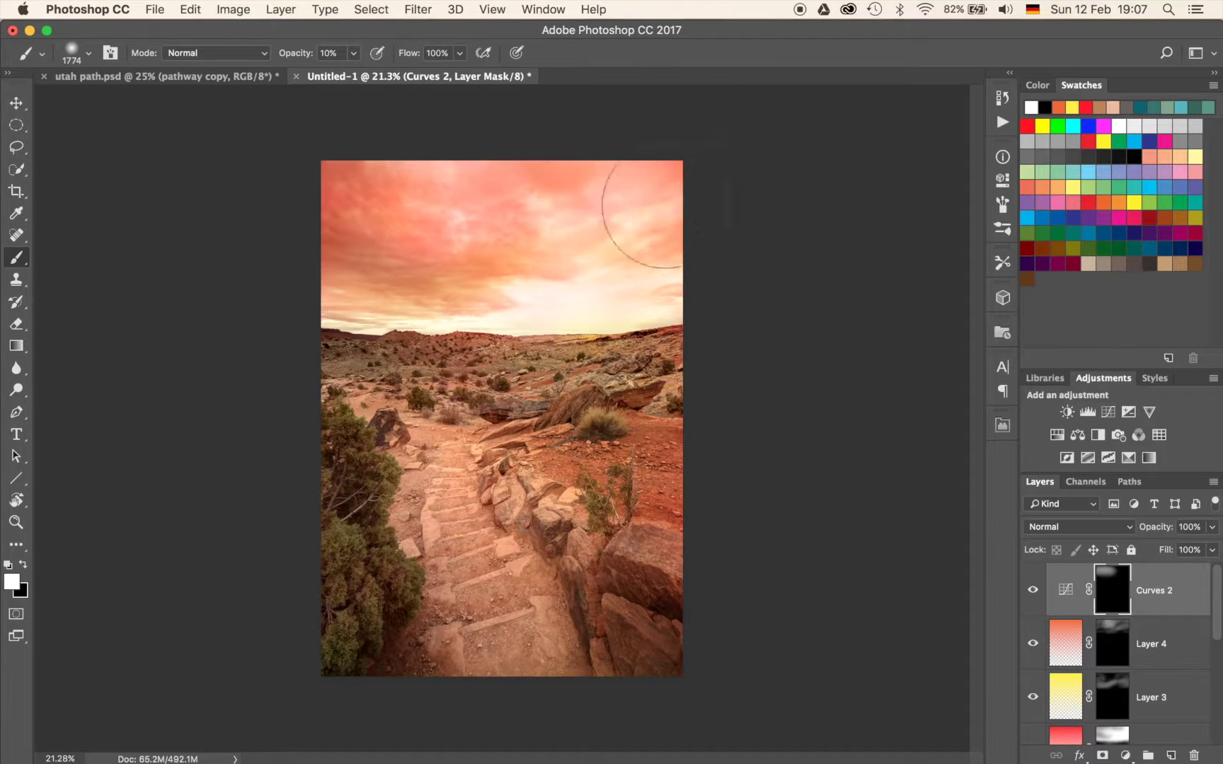
pyautogui.moveTo(416, 267)
pyautogui.mouseDown()
pyautogui.moveTo(369, 251)
pyautogui.moveTo(390, 225)
pyautogui.mouseUp()
# Strengthen the darkening of the upper sky on the Curves 2 mask with 2305 px and 1252 px white brushes at 20% opacity.
pyautogui.press('2')
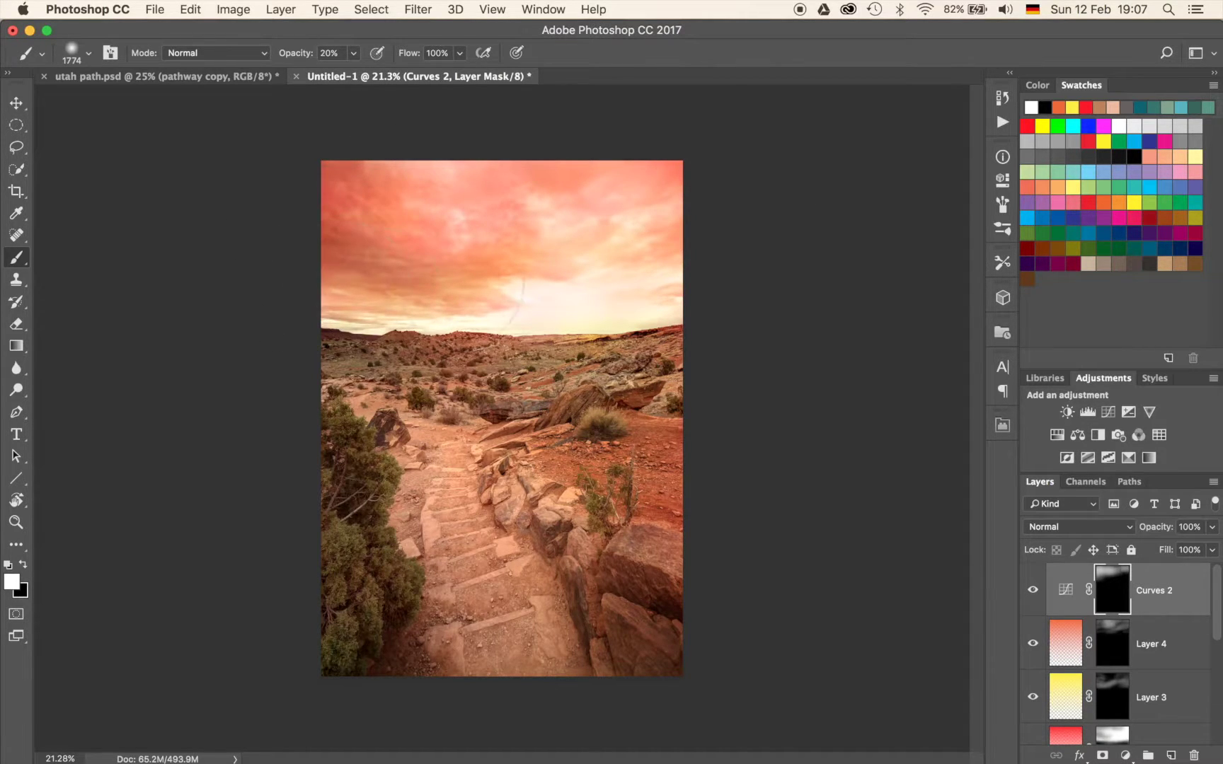
pyautogui.moveTo(543, 194); pyautogui.dragTo(567, 195)
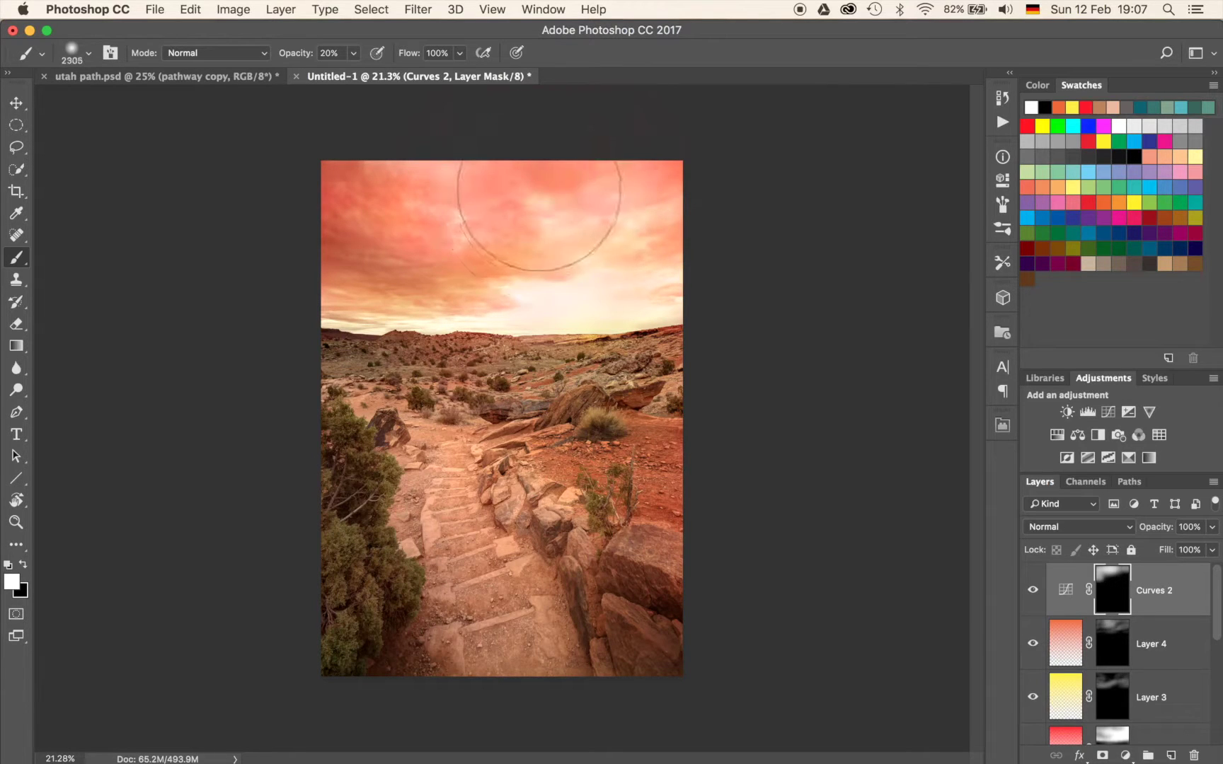
pyautogui.click(614, 209)
pyautogui.rightClick(614, 209)
pyautogui.click(563, 225)
pyautogui.moveTo(561, 227); pyautogui.dragTo(495, 228)
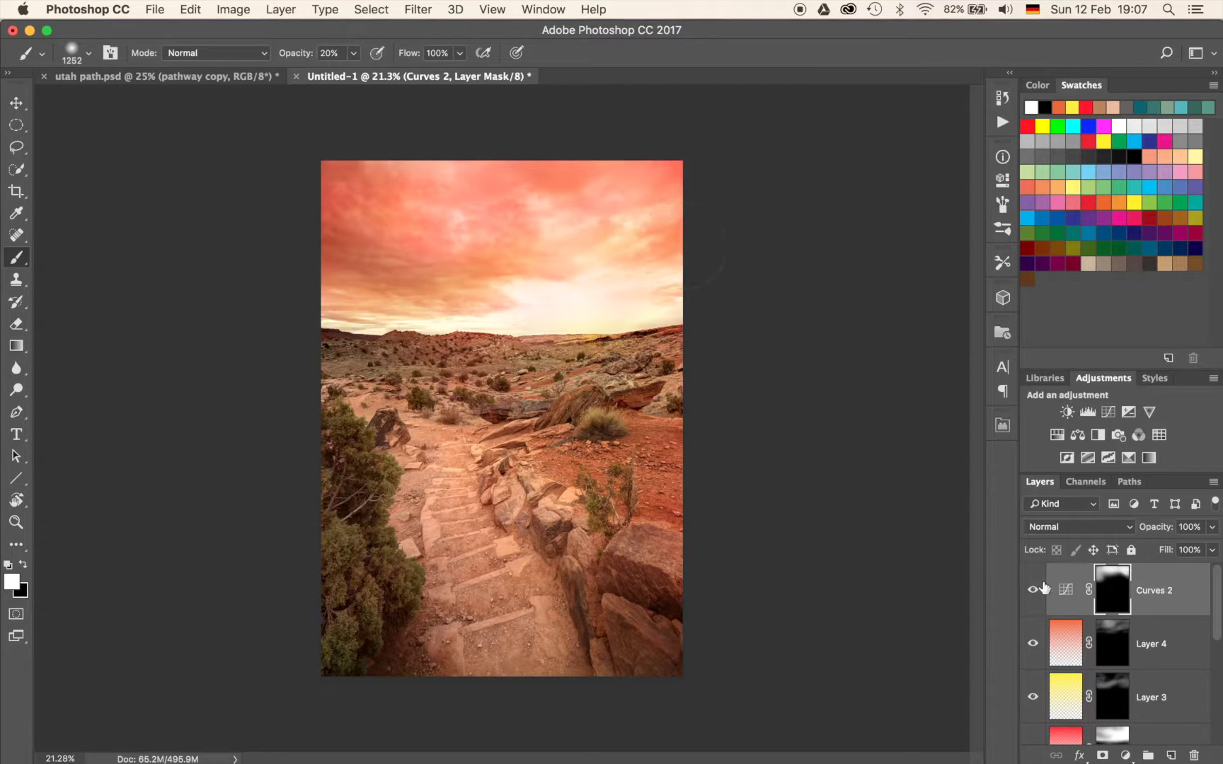
# Pull the midtone point of the Curves 2 adjustment further down to deepen the masked sky.
pyautogui.doubleClick(1062, 592)
pyautogui.moveTo(835, 370); pyautogui.dragTo(840, 383)
pyautogui.click(953, 146)
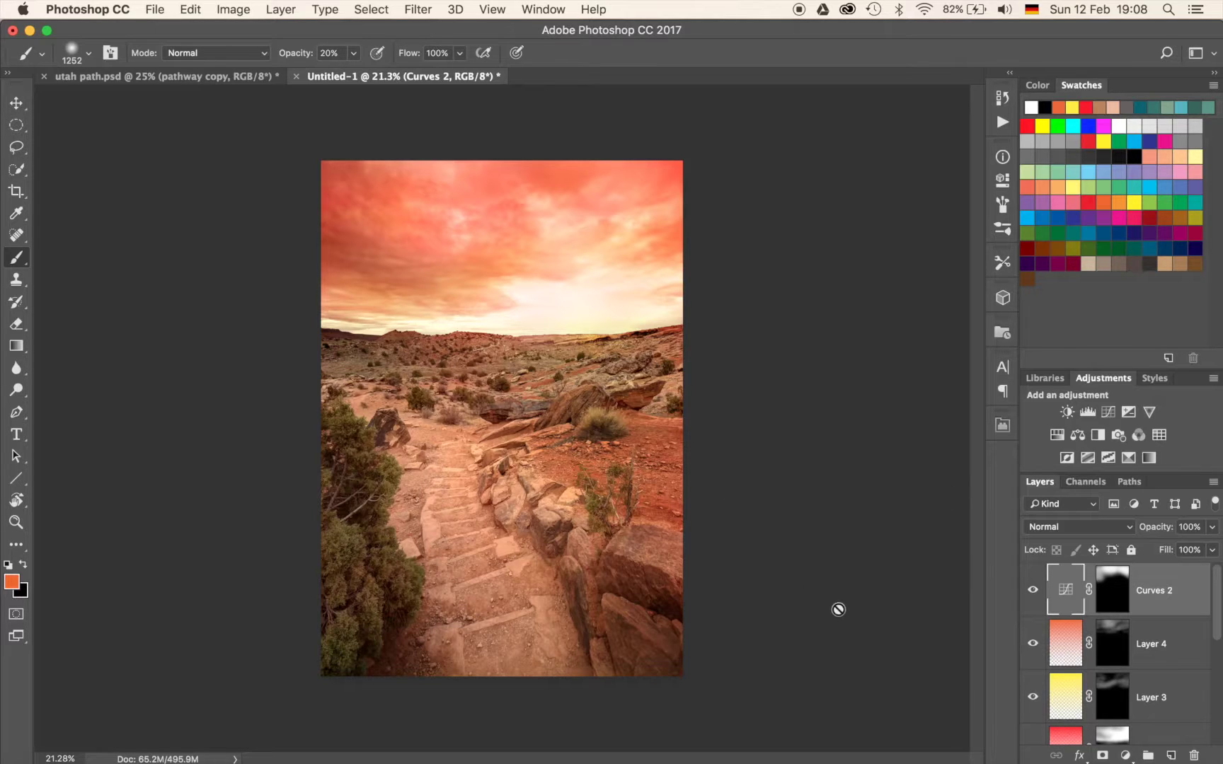
# Add a Hue/Saturation adjustment layer above Curves 2 and reduce the Master saturation of the whole image.
pyautogui.click(1057, 434)
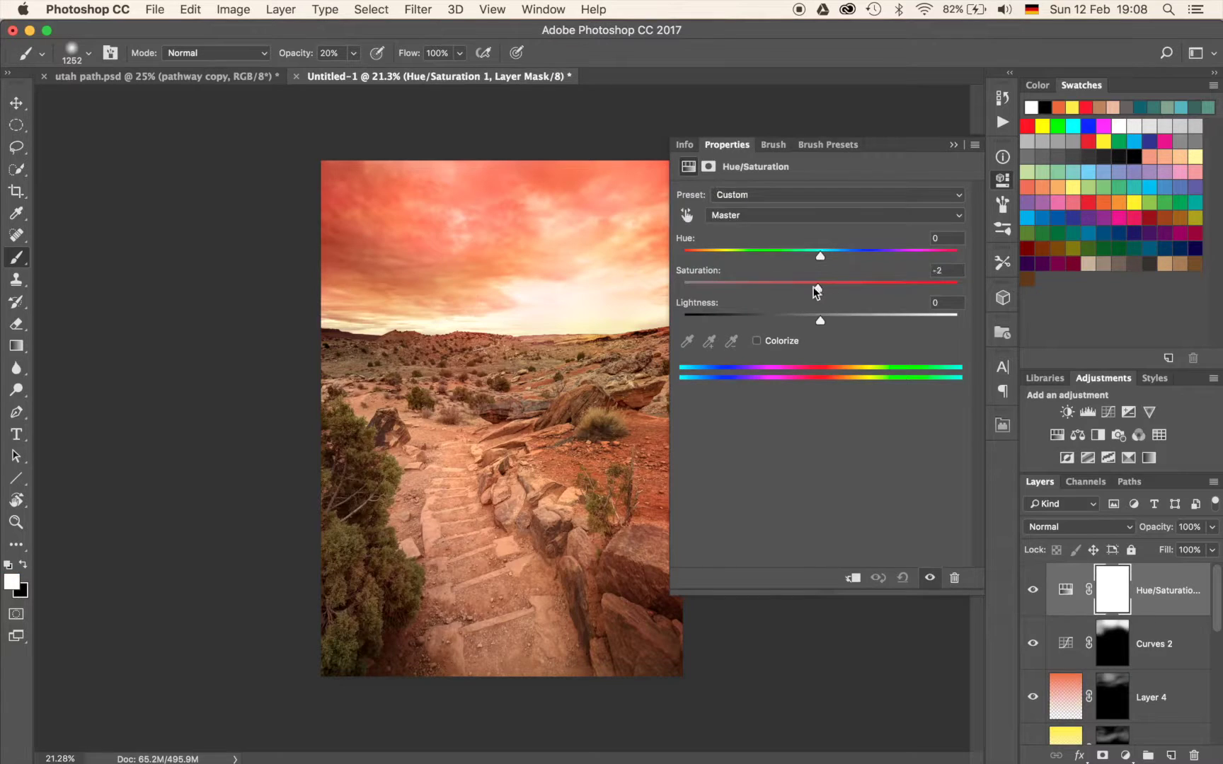
pyautogui.moveTo(792, 285); pyautogui.dragTo(790, 284)
pyautogui.click(953, 145)
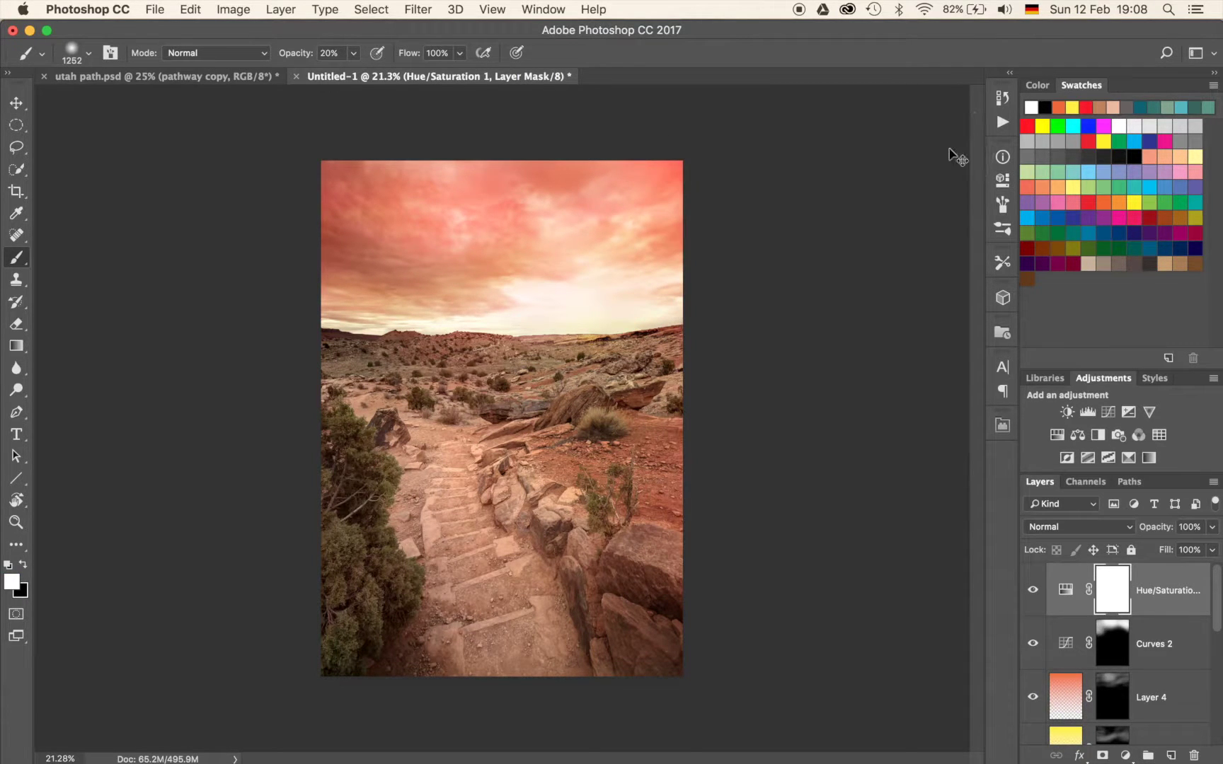
# Invert the Hue/Saturation 1 mask and paint the desaturation back over the sky with large white brushes at 20% opacity.
pyautogui.press('super+i')
pyautogui.rightClick(309, 354)
pyautogui.click(364, 367)
pyautogui.moveTo(371, 313); pyautogui.dragTo(409, 313)
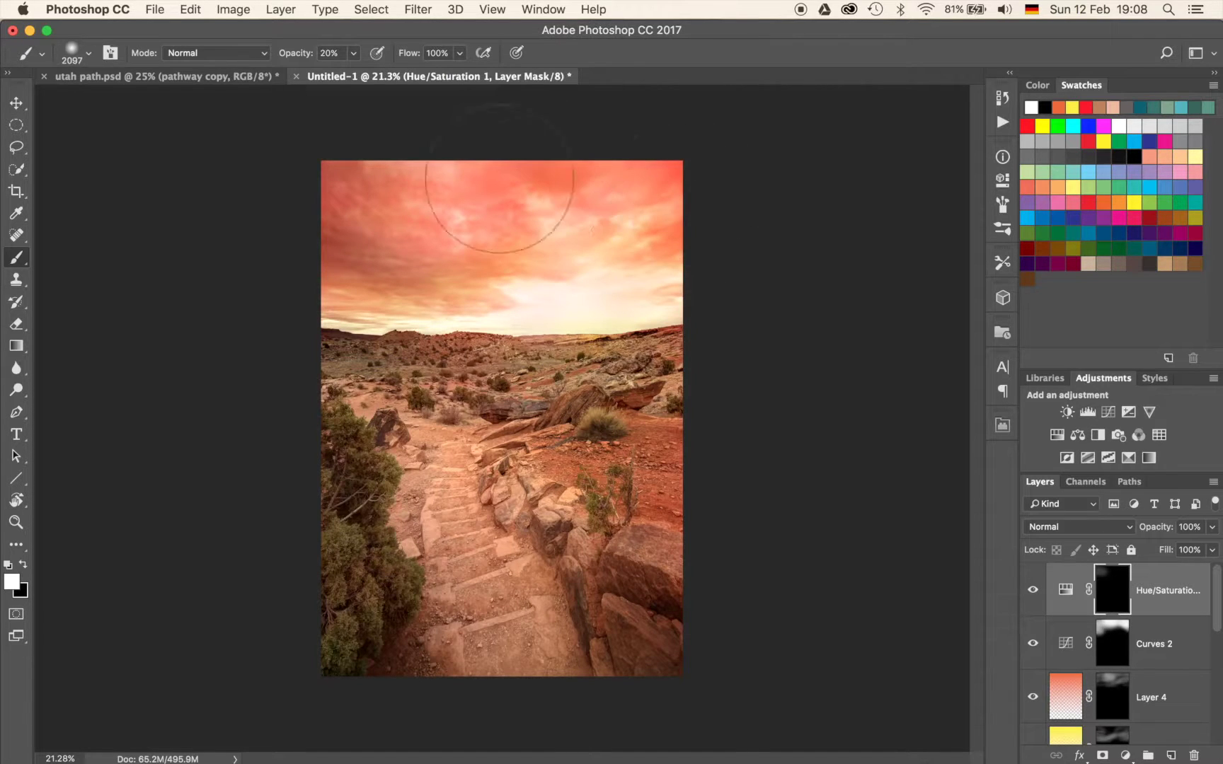
pyautogui.moveTo(579, 223)
pyautogui.mouseDown()
pyautogui.moveTo(538, 246)
pyautogui.moveTo(669, 240)
pyautogui.moveTo(688, 215)
pyautogui.moveTo(578, 226)
pyautogui.mouseUp()
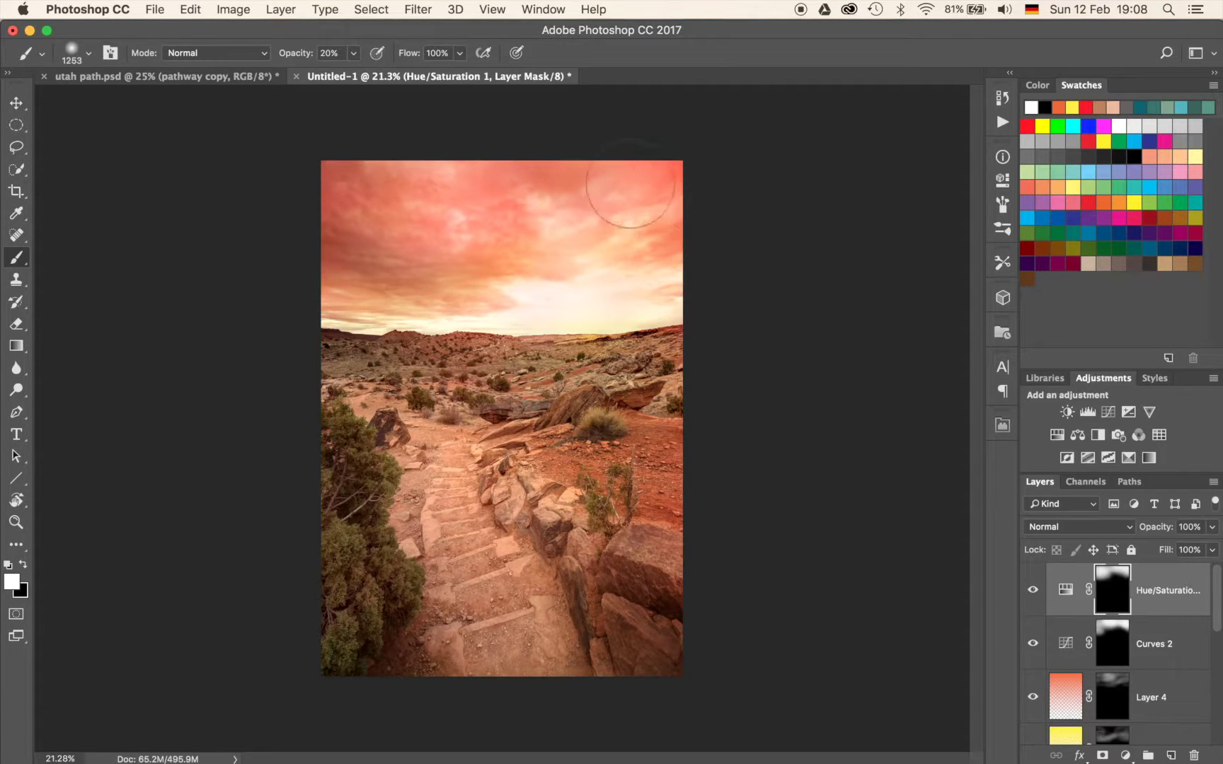
pyautogui.moveTo(640, 290); pyautogui.dragTo(658, 281)
pyautogui.scroll(-4, 608, 488)
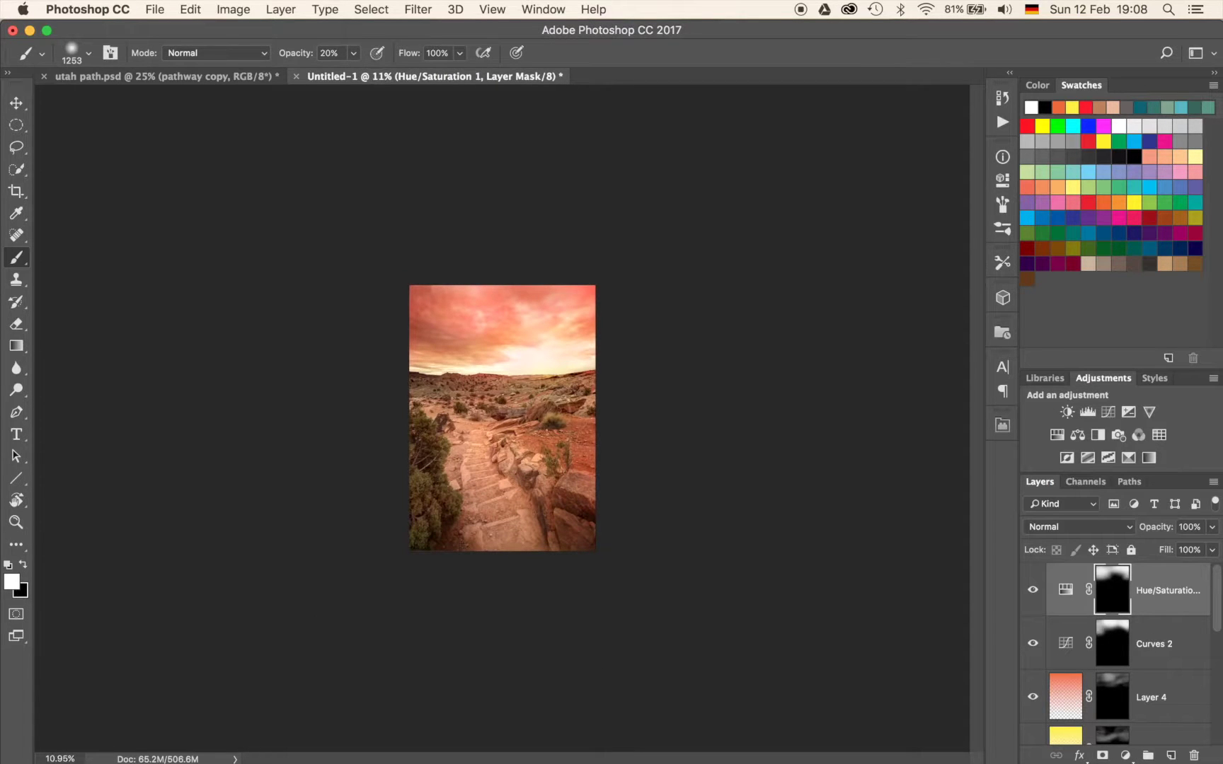
pyautogui.scroll(4, 489, 359)
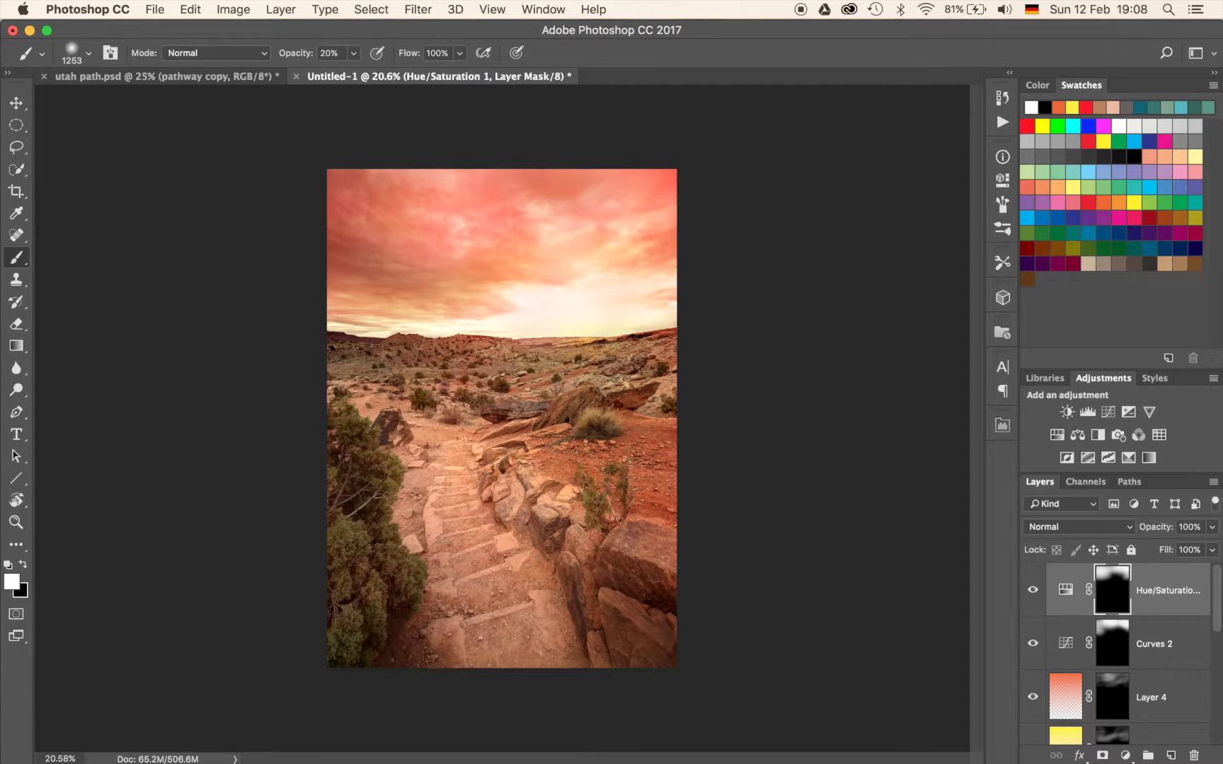
# Add a Curves adjustment layer on top with the RGB midtone lowered to Input 129, Output 104, and invert its mask.
pyautogui.click(1107, 412)
pyautogui.moveTo(821, 355); pyautogui.dragTo(837, 361)
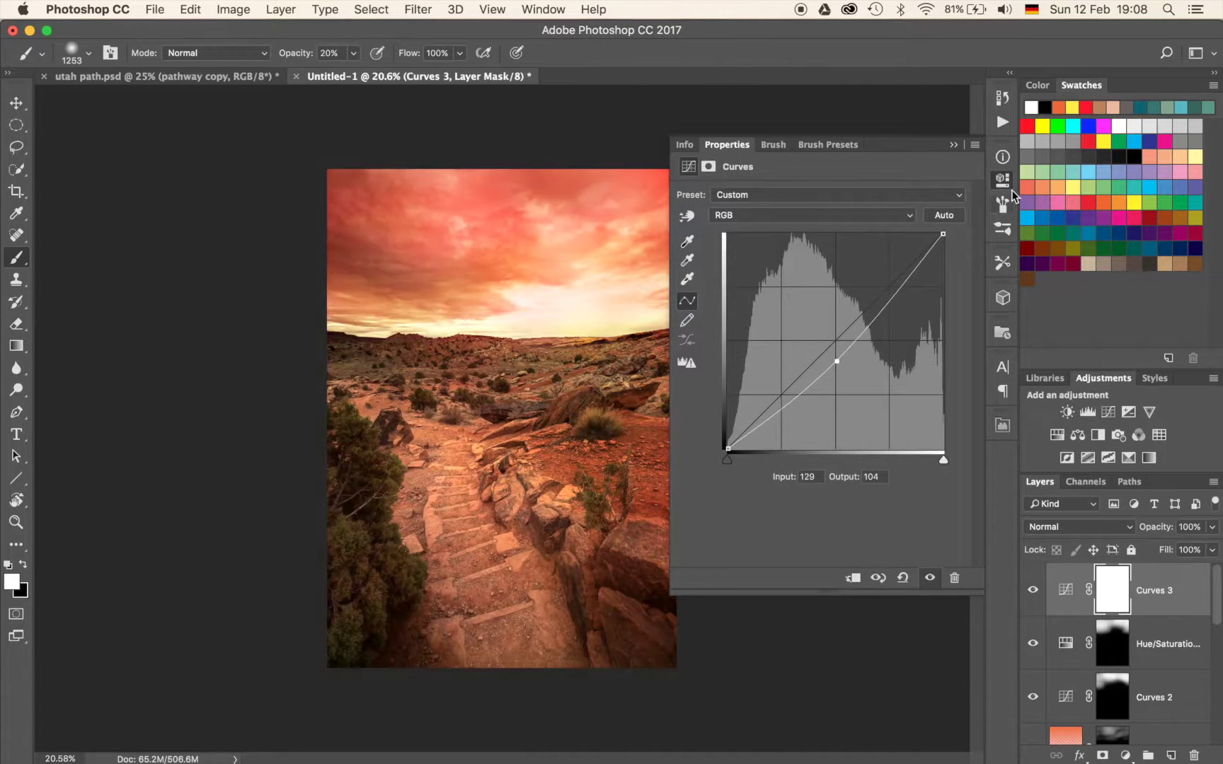
pyautogui.click(946, 145)
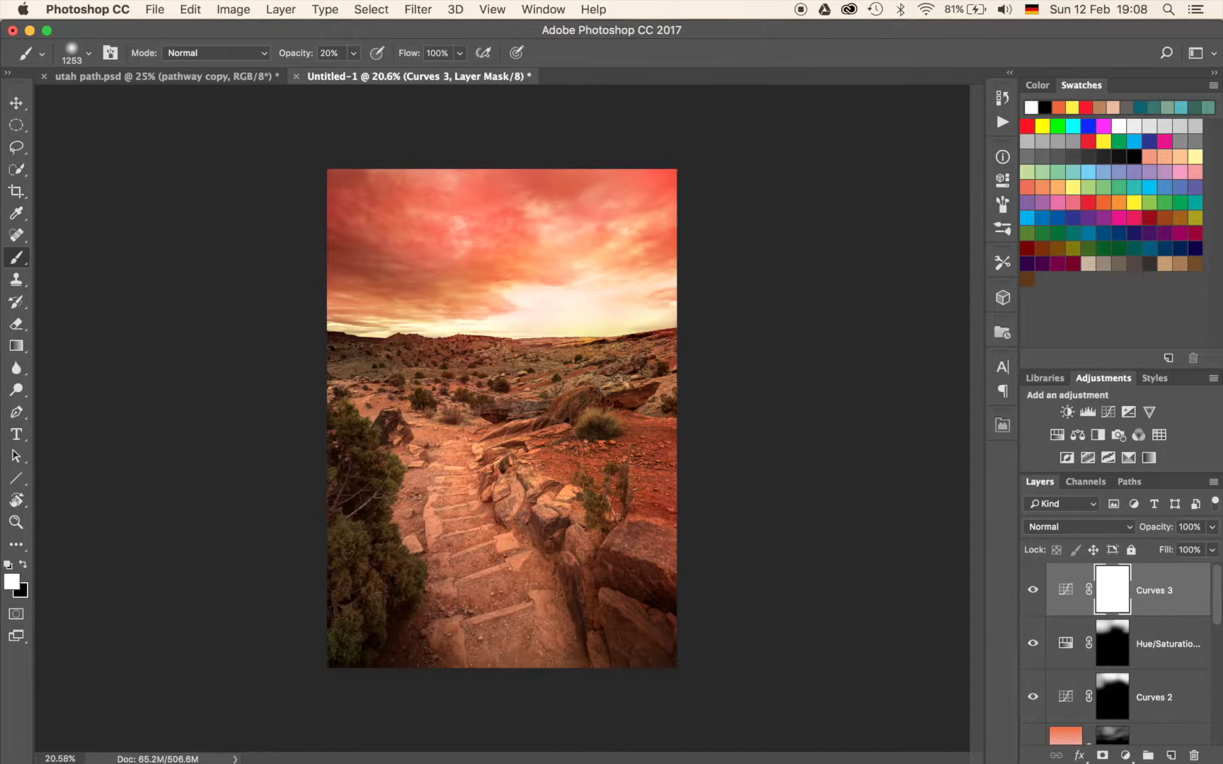
pyautogui.press('super+i')
# Darken the red ground right of the steps and the foreground path on the Curves 3 mask with a 1253 px white brush at 20% opacity.
pyautogui.click(589, 452)
pyautogui.moveTo(617, 482); pyautogui.dragTo(685, 500)
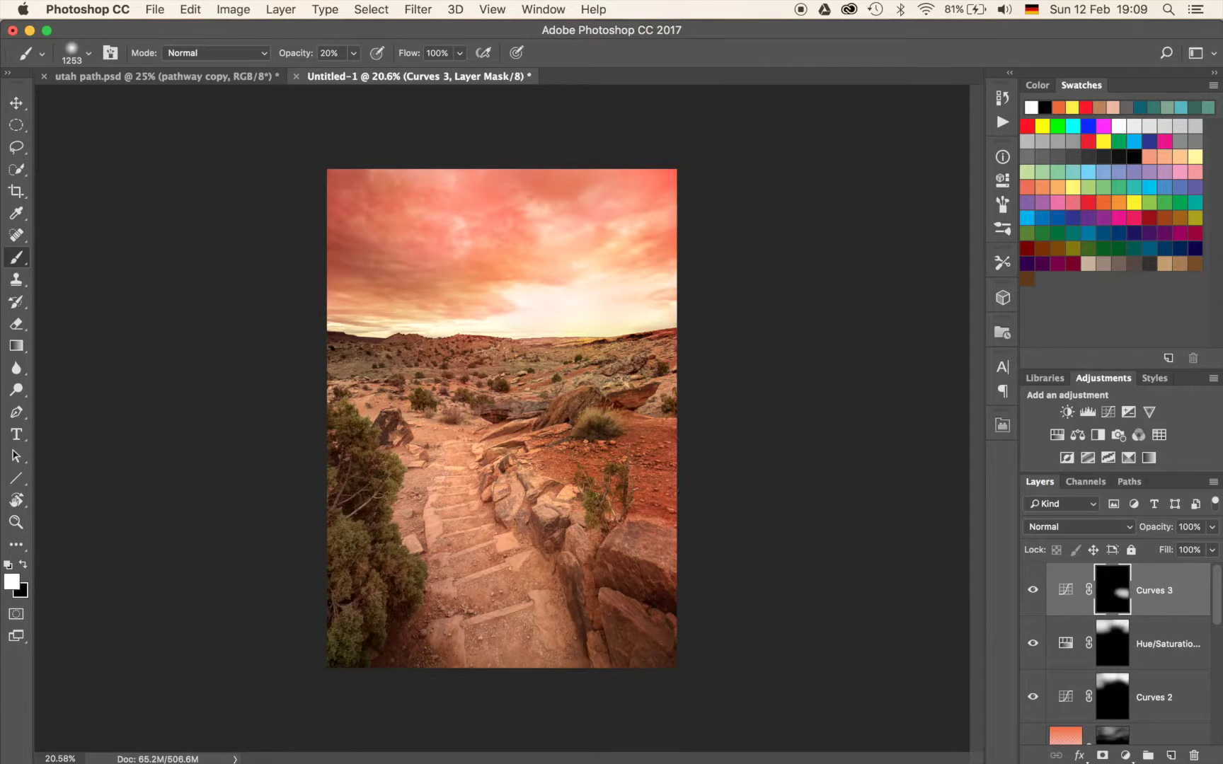
pyautogui.click(440, 654)
pyautogui.click(424, 676)
pyautogui.press('super+plus')
pyautogui.press('super+plus')
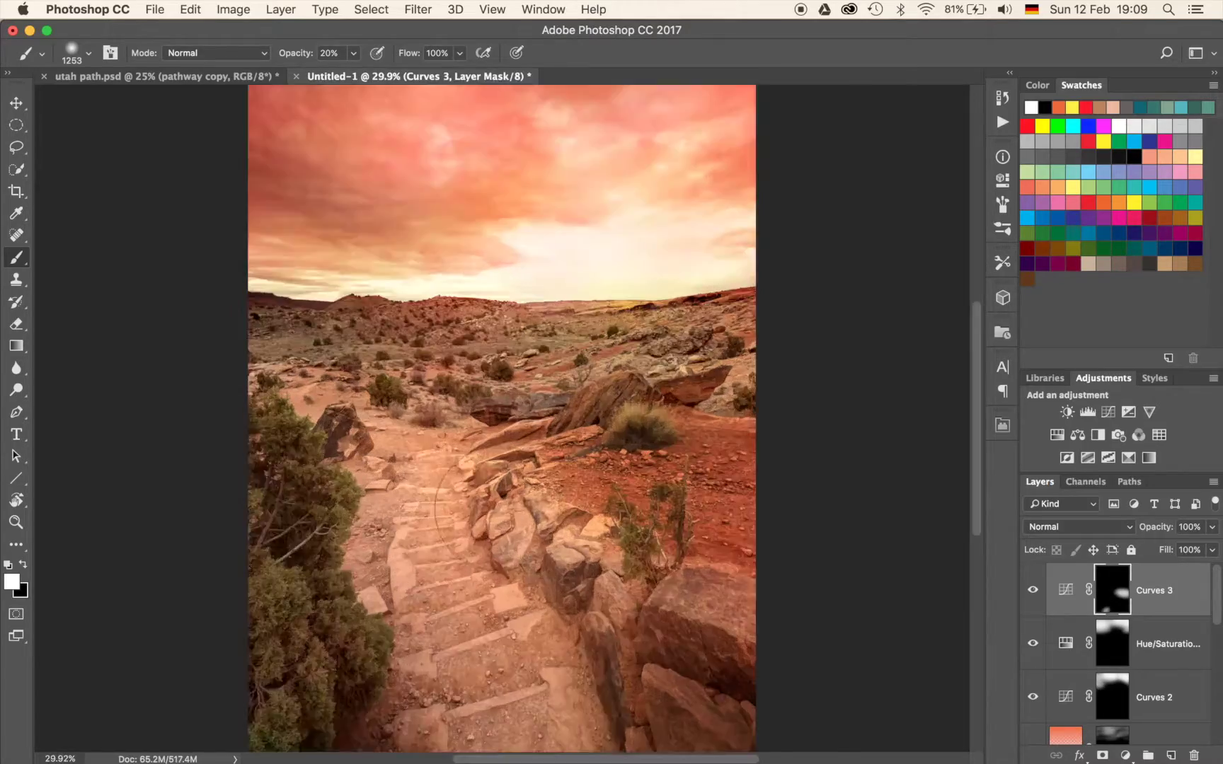
pyautogui.moveTo(432, 517); pyautogui.dragTo(557, 597)
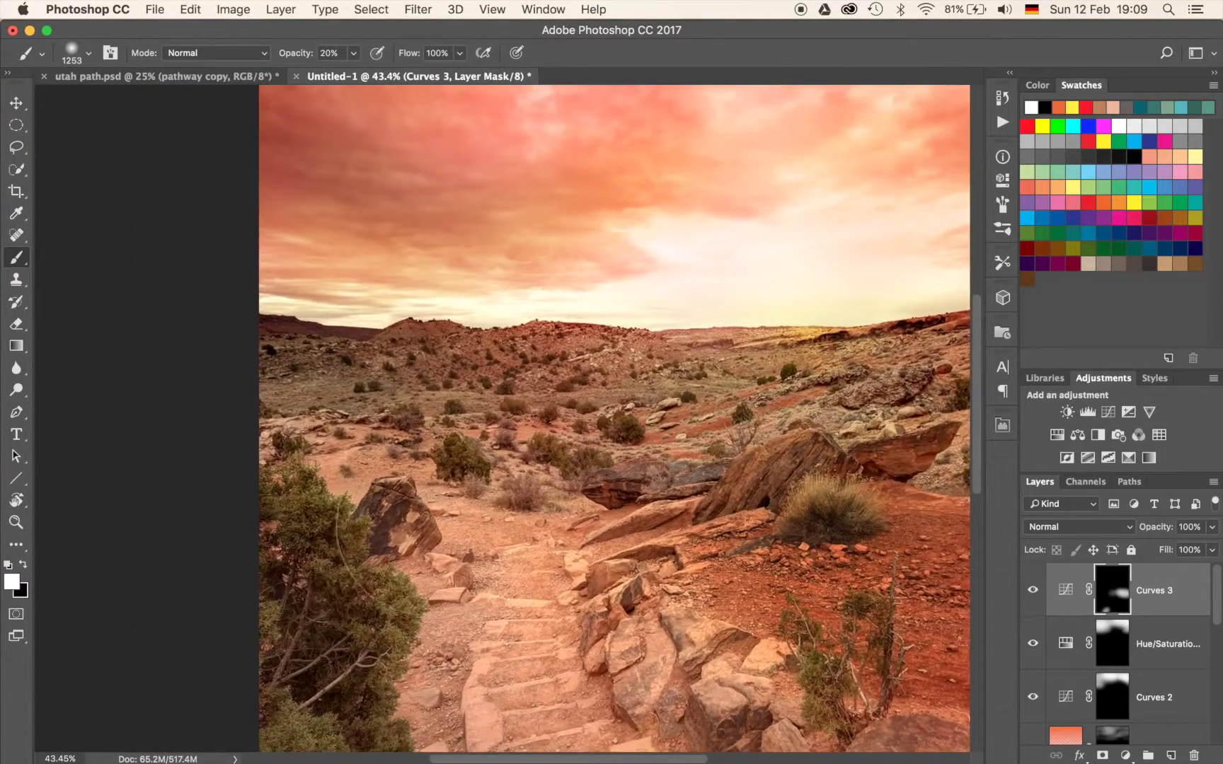
# Darken the leaning boulders and smaller rocks beyond the steps on the Curves 3 mask with 317 px and 124 px white brushes.
pyautogui.scroll(2, 504, 419)
pyautogui.scroll(4, 506, 419)
pyautogui.moveTo(745, 525); pyautogui.dragTo(281, 382)
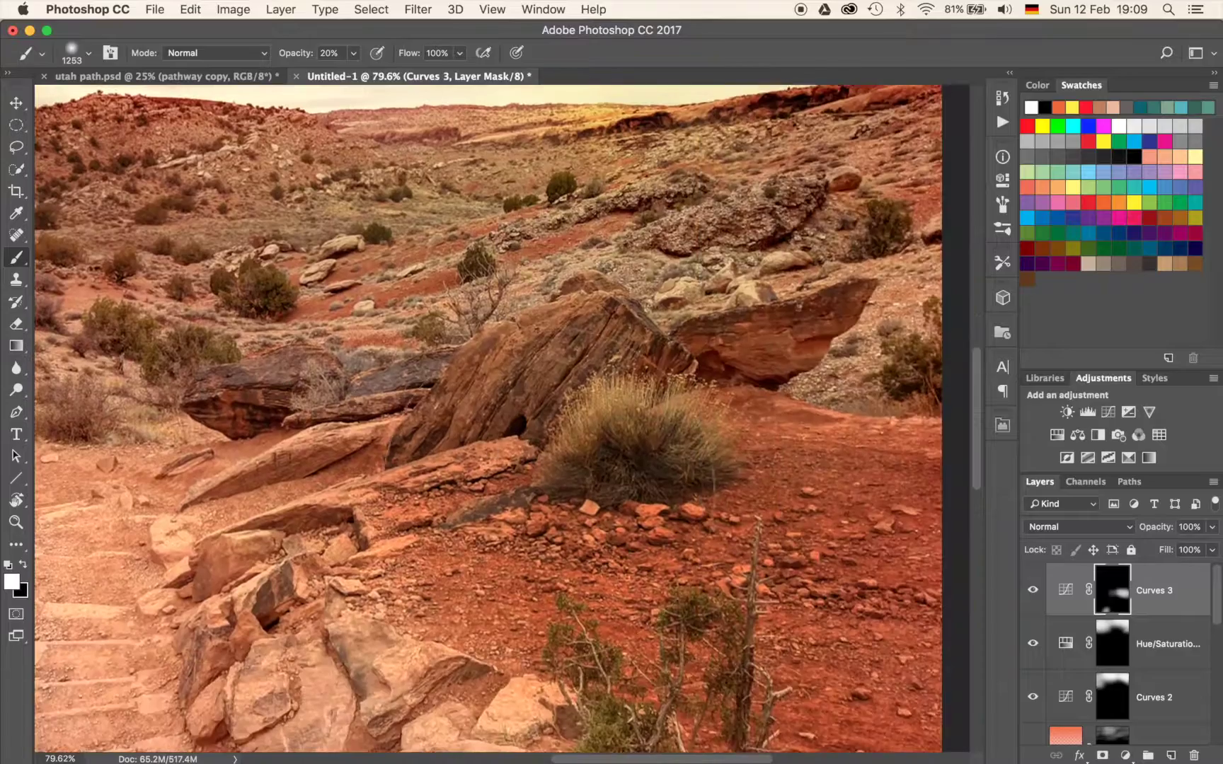
pyautogui.moveTo(504, 426); pyautogui.dragTo(193, 383)
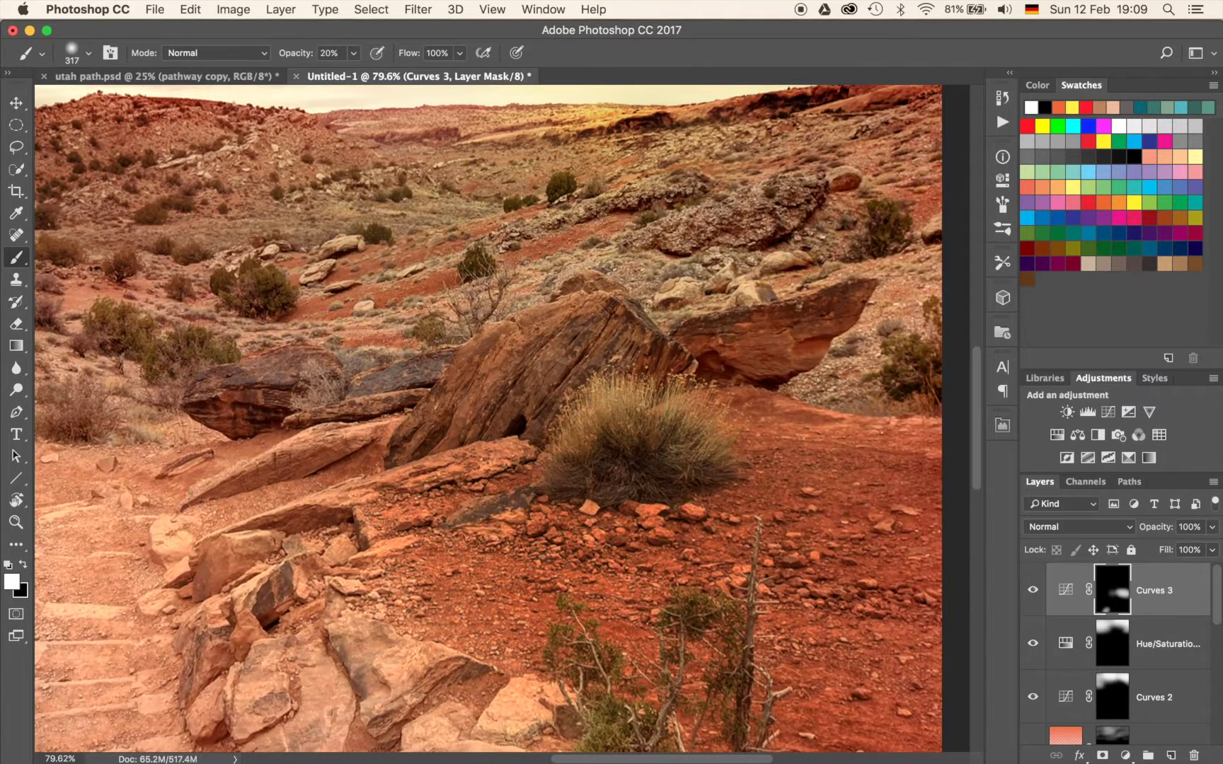
pyautogui.moveTo(451, 389)
pyautogui.mouseDown()
pyautogui.moveTo(491, 402)
pyautogui.moveTo(538, 388)
pyautogui.moveTo(558, 402)
pyautogui.mouseUp()
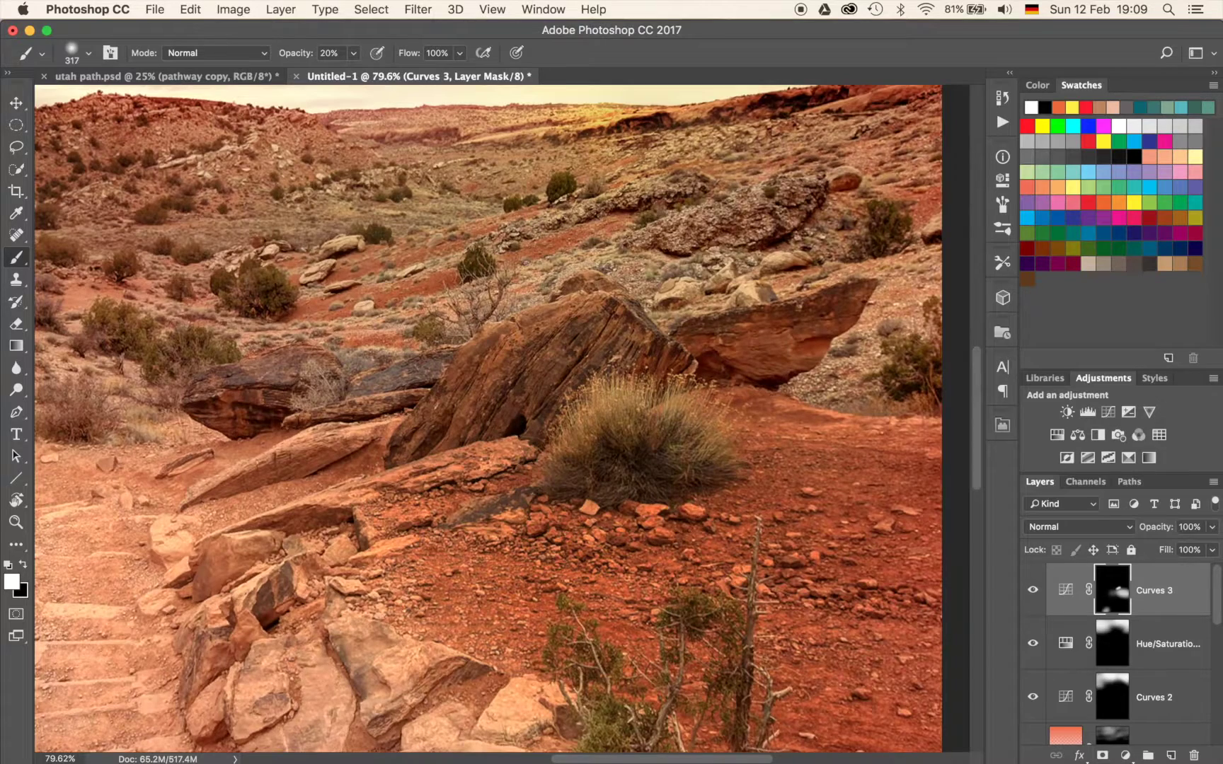
pyautogui.moveTo(837, 315)
pyautogui.mouseDown()
pyautogui.moveTo(770, 344)
pyautogui.moveTo(842, 304)
pyautogui.moveTo(741, 338)
pyautogui.mouseUp()
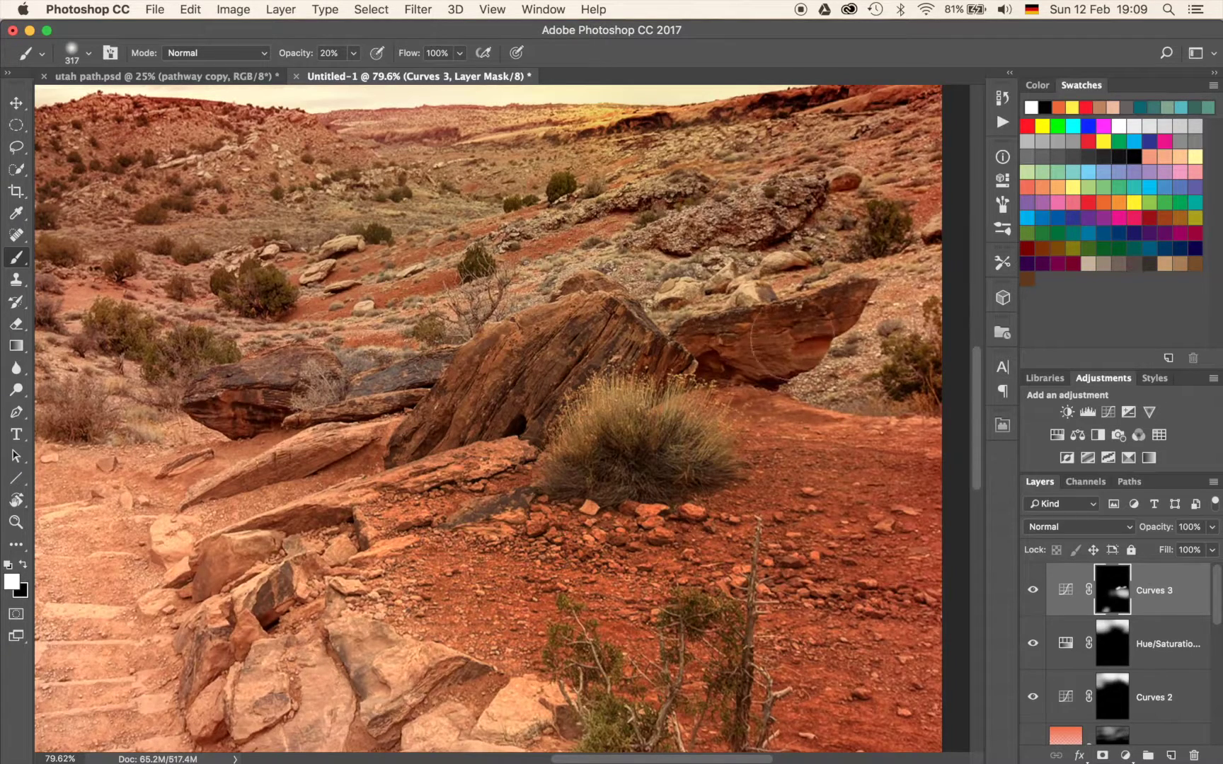
pyautogui.moveTo(784, 234); pyautogui.dragTo(750, 236)
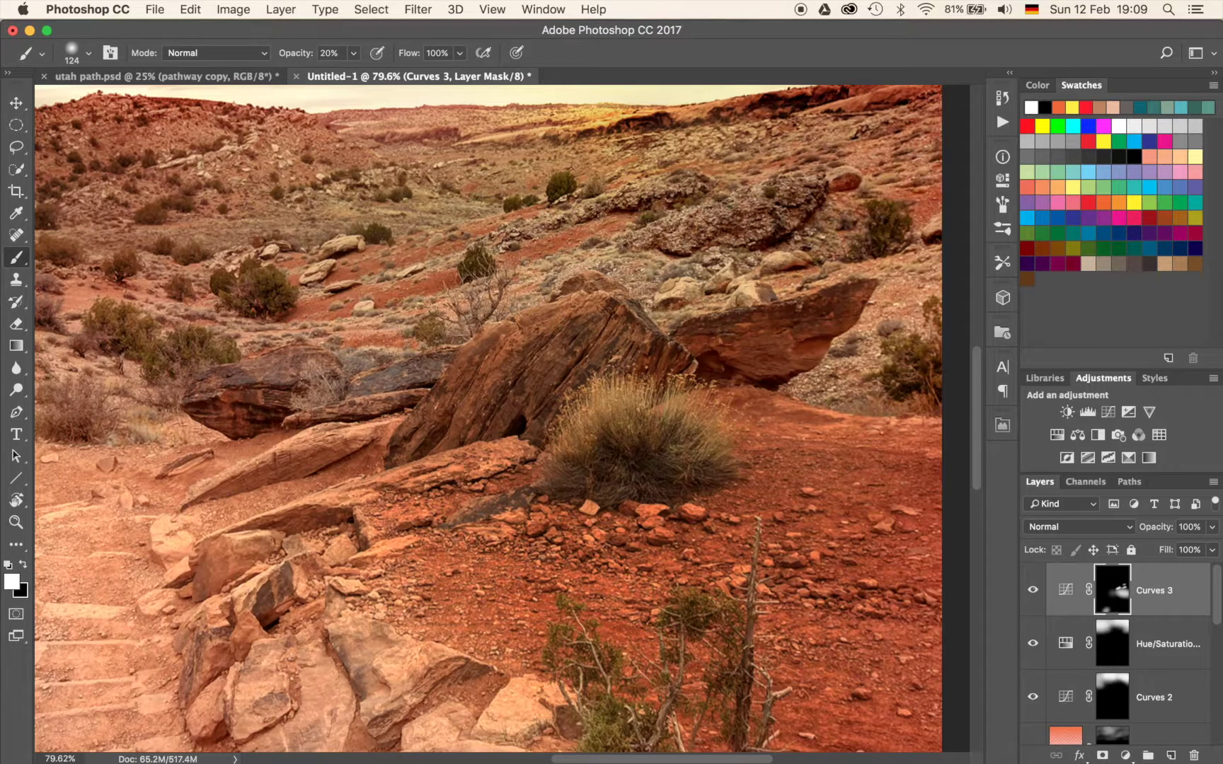
pyautogui.moveTo(237, 409); pyautogui.dragTo(273, 421)
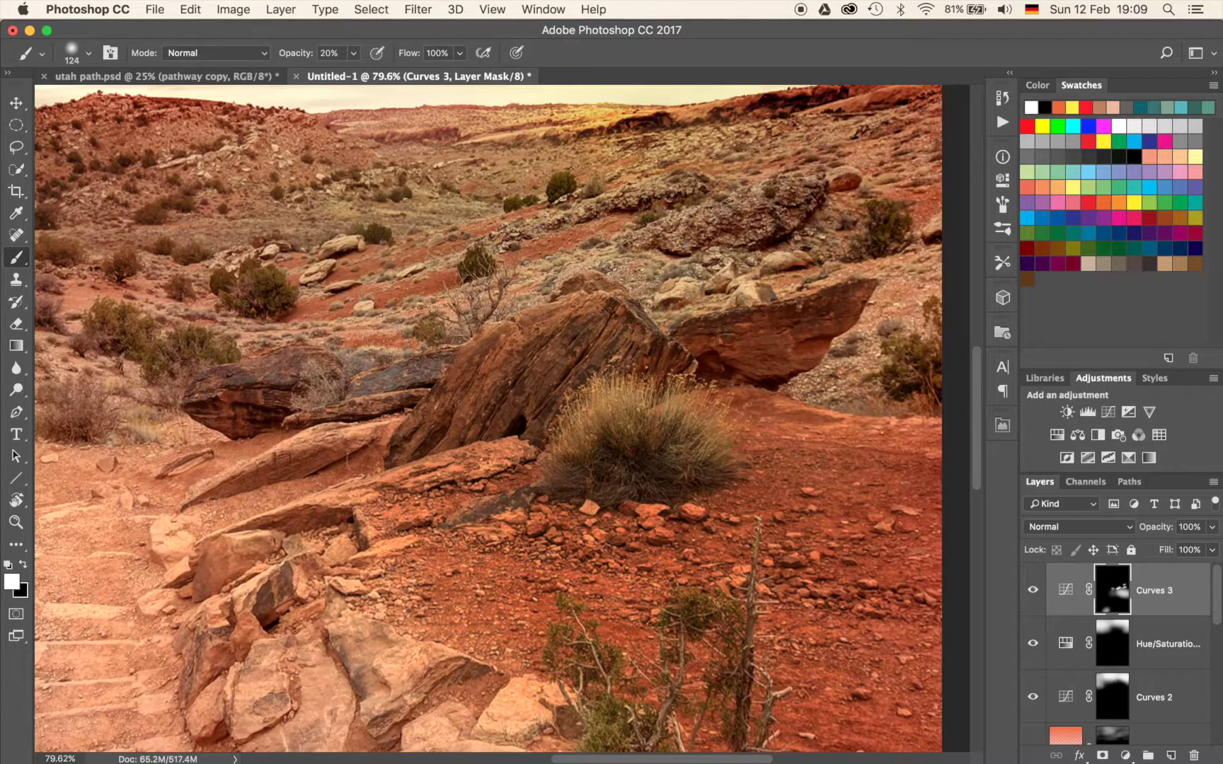
# Darken the distant hills, valley floor and the boulder beside the juniper on the Curves 3 mask with a white brush up to 334 px.
pyautogui.moveTo(839, 428); pyautogui.dragTo(788, 660)
pyautogui.moveTo(244, 465); pyautogui.dragTo(584, 470)
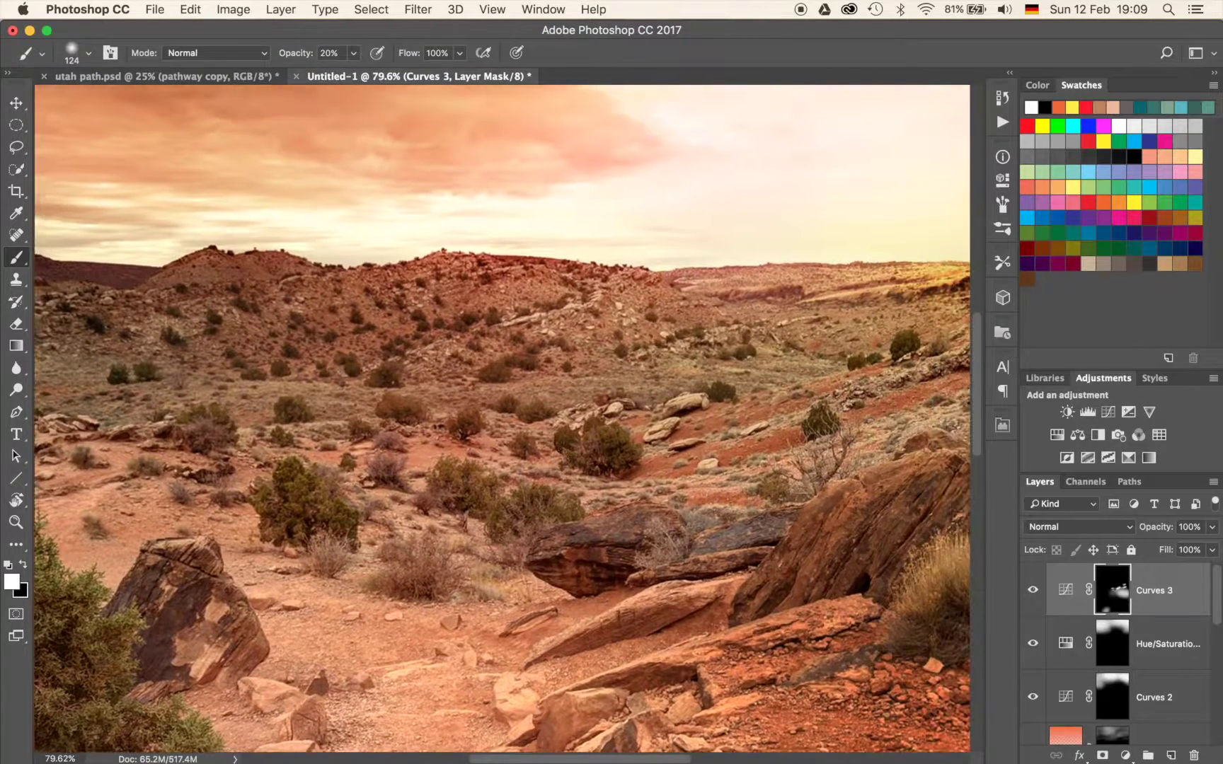
pyautogui.moveTo(440, 367)
pyautogui.mouseDown()
pyautogui.moveTo(528, 365)
pyautogui.moveTo(471, 364)
pyautogui.mouseUp()
pyautogui.moveTo(205, 500); pyautogui.dragTo(453, 351)
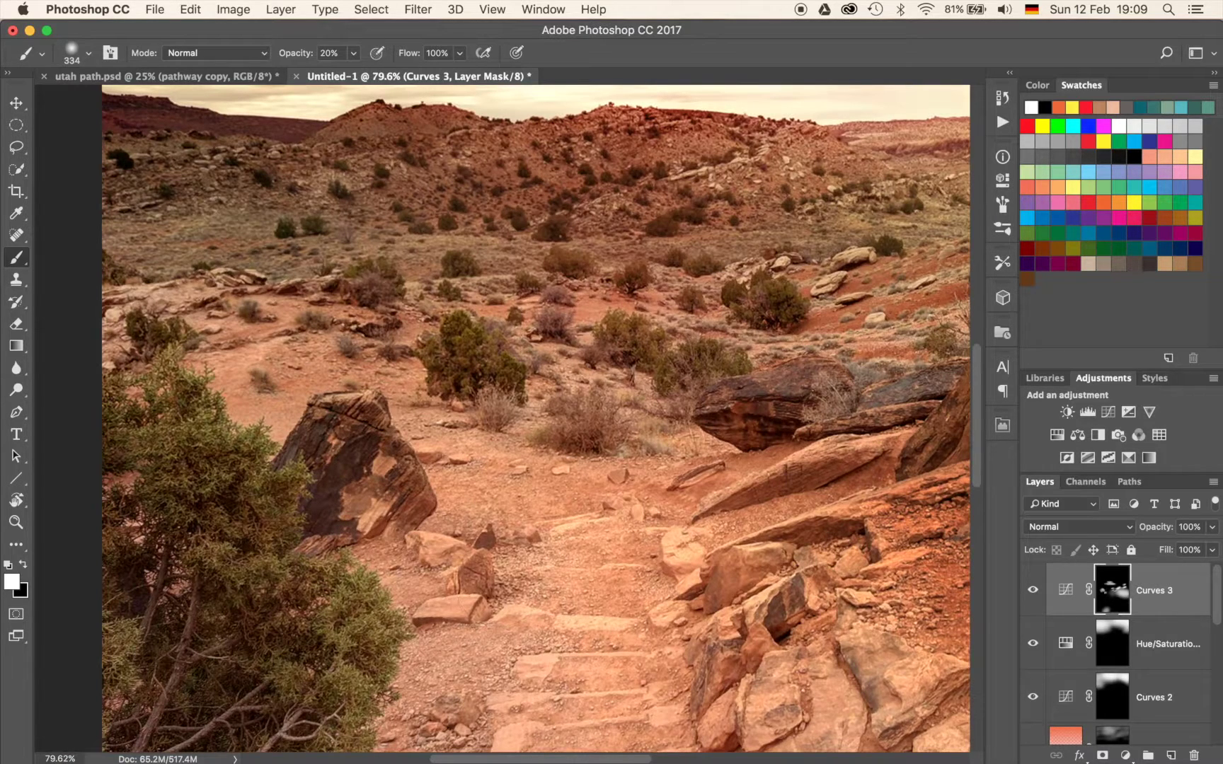
# Pull the Curves 3 midtone point down to Input 137, Output 75 to deepen the masked shadows.
pyautogui.press('super+0')
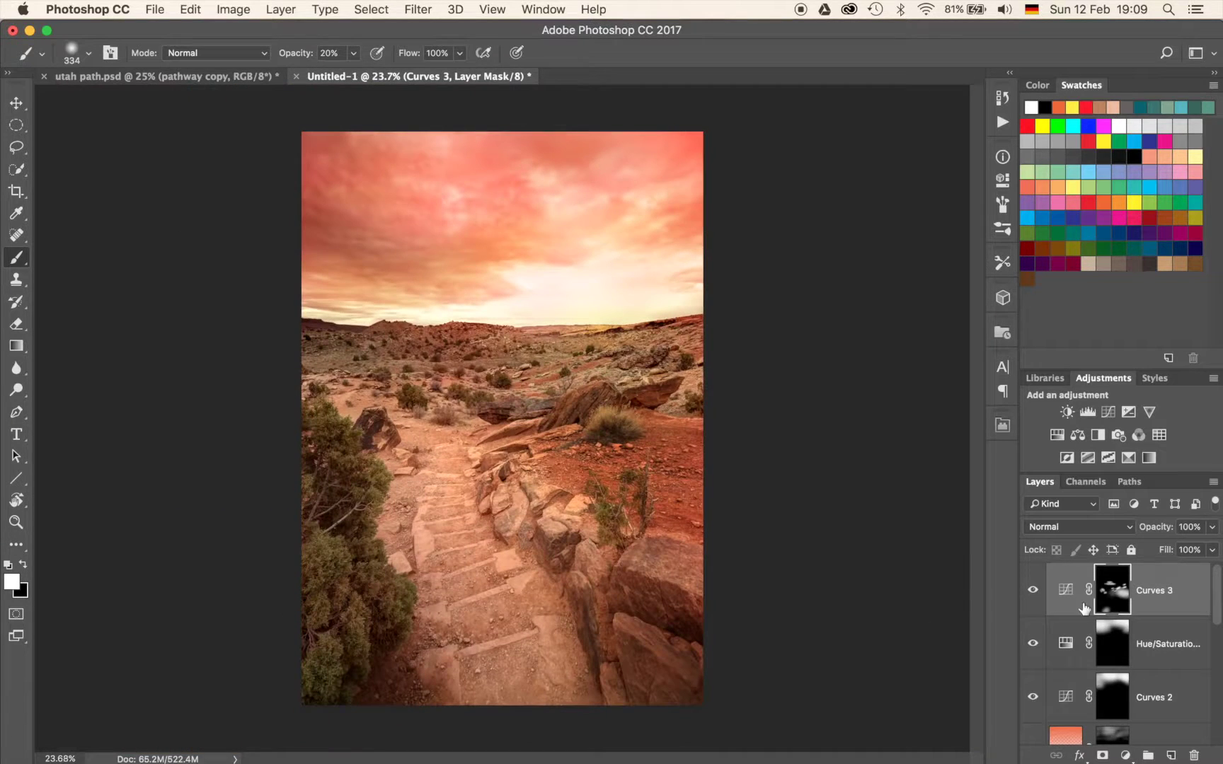
pyautogui.doubleClick(1071, 589)
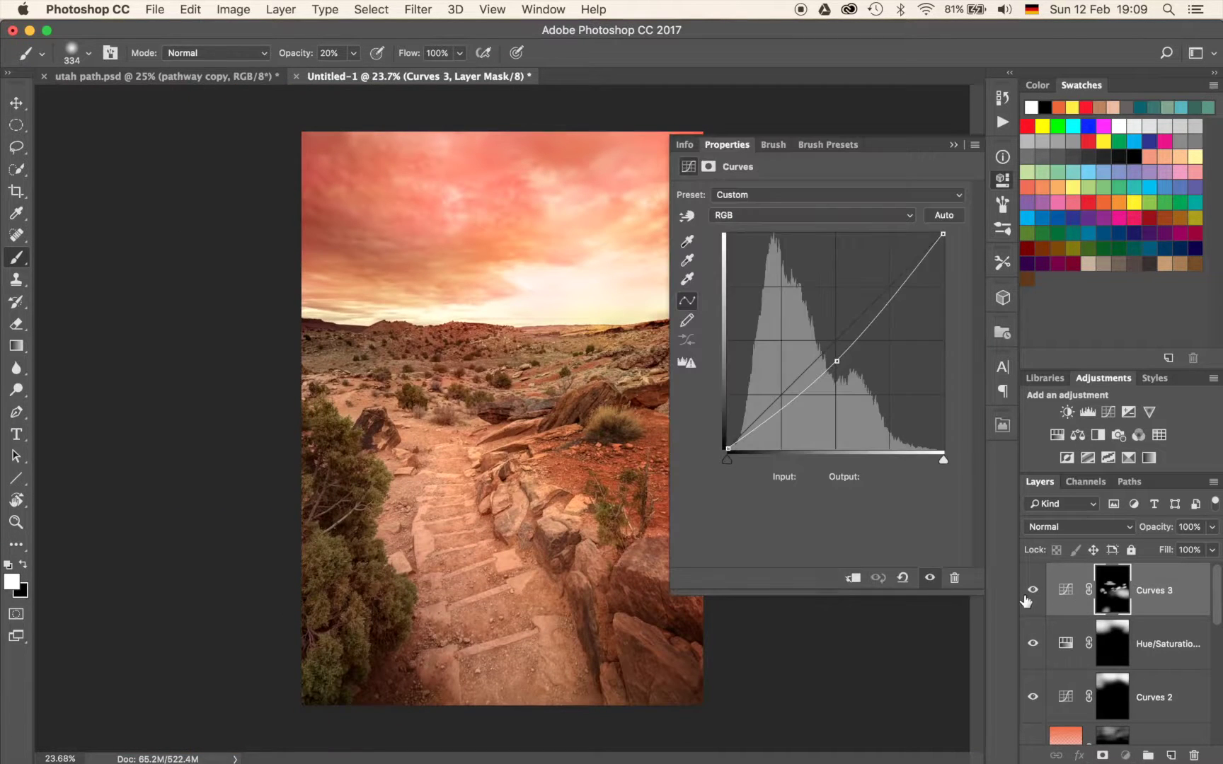
pyautogui.moveTo(839, 359); pyautogui.dragTo(843, 384)
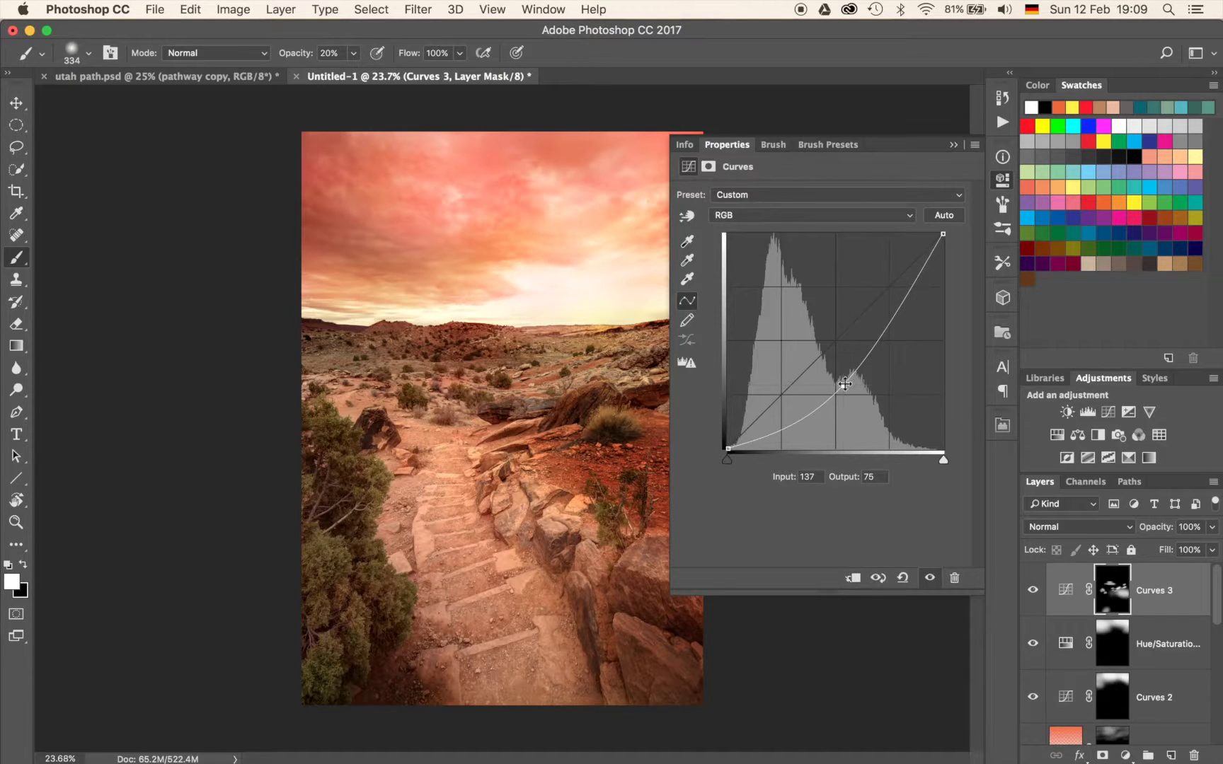
pyautogui.click(952, 145)
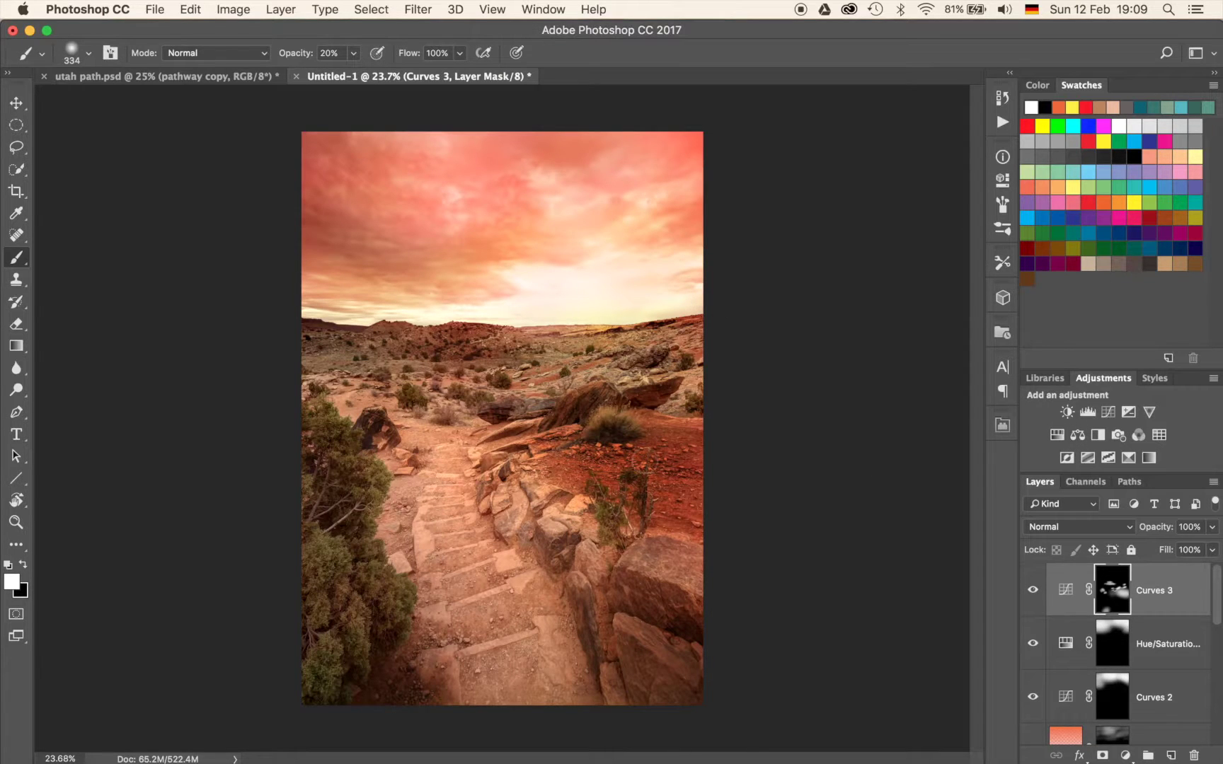
# Add a Hue/Saturation adjustment layer above Curves 3 with Master Saturation at -22 and invert its mask.
pyautogui.click(1054, 436)
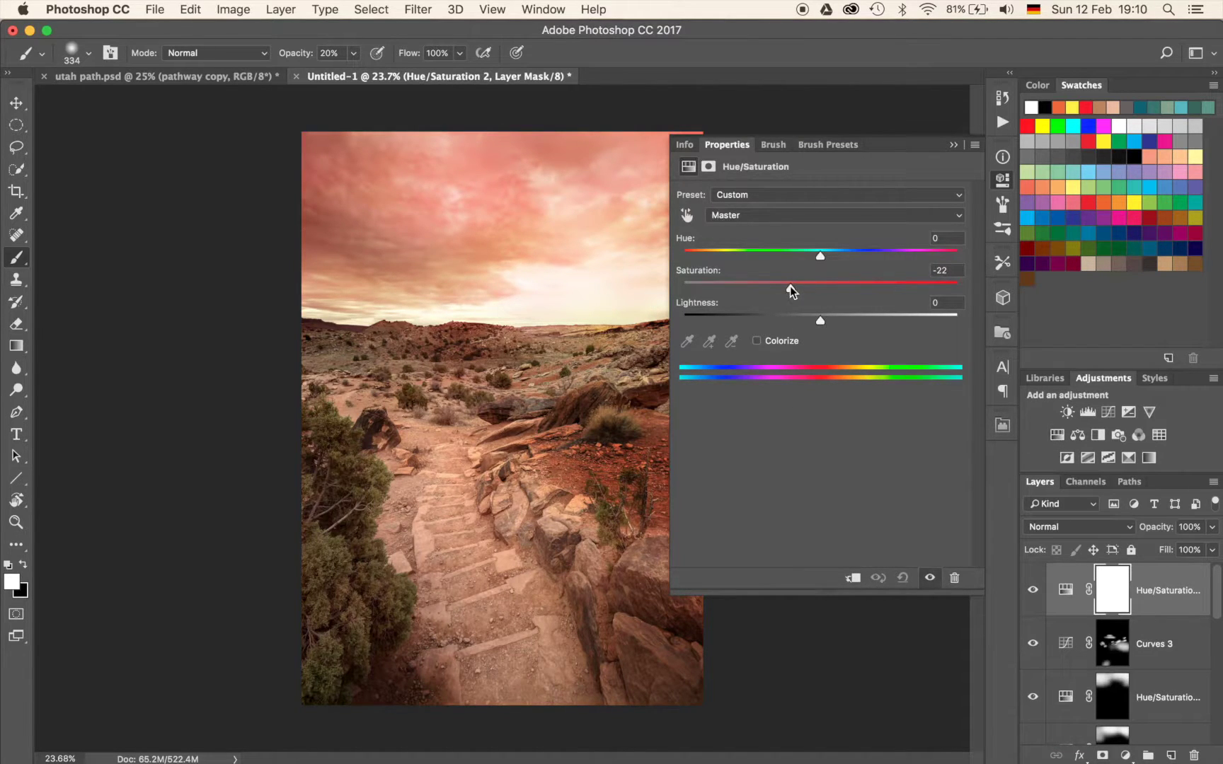
pyautogui.click(952, 146)
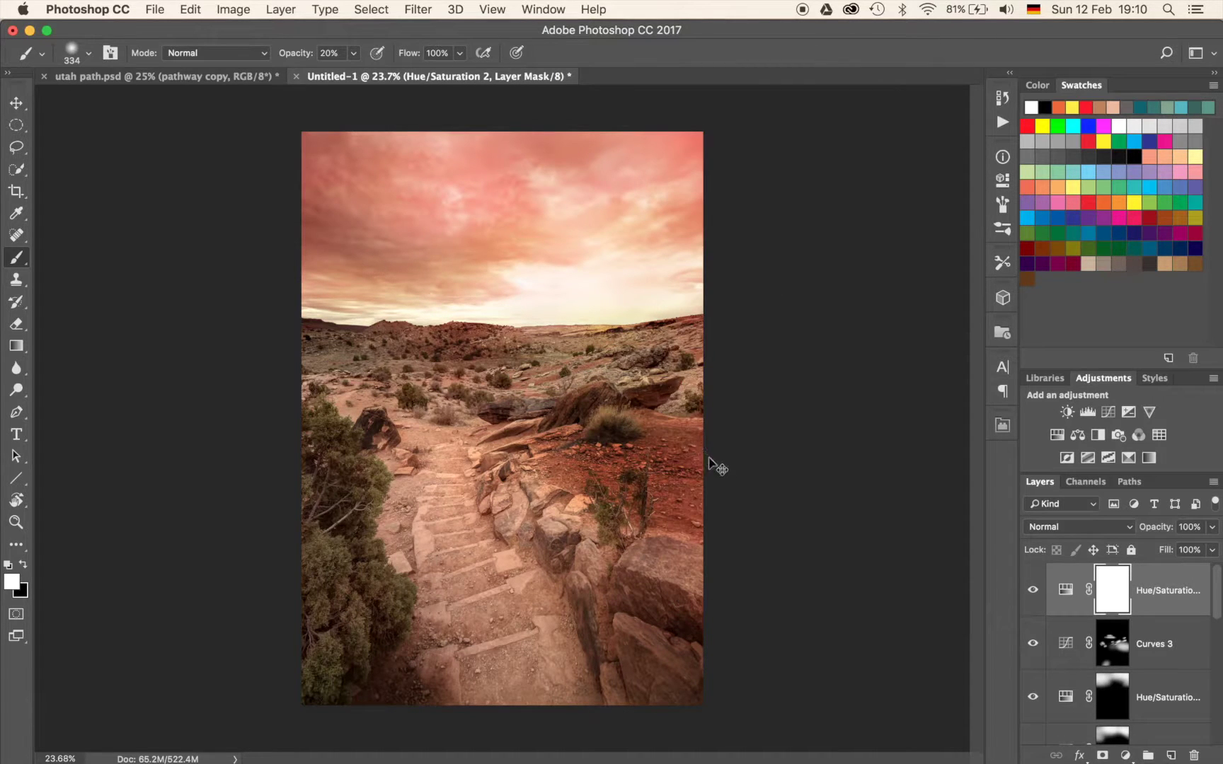
pyautogui.press('super+i')
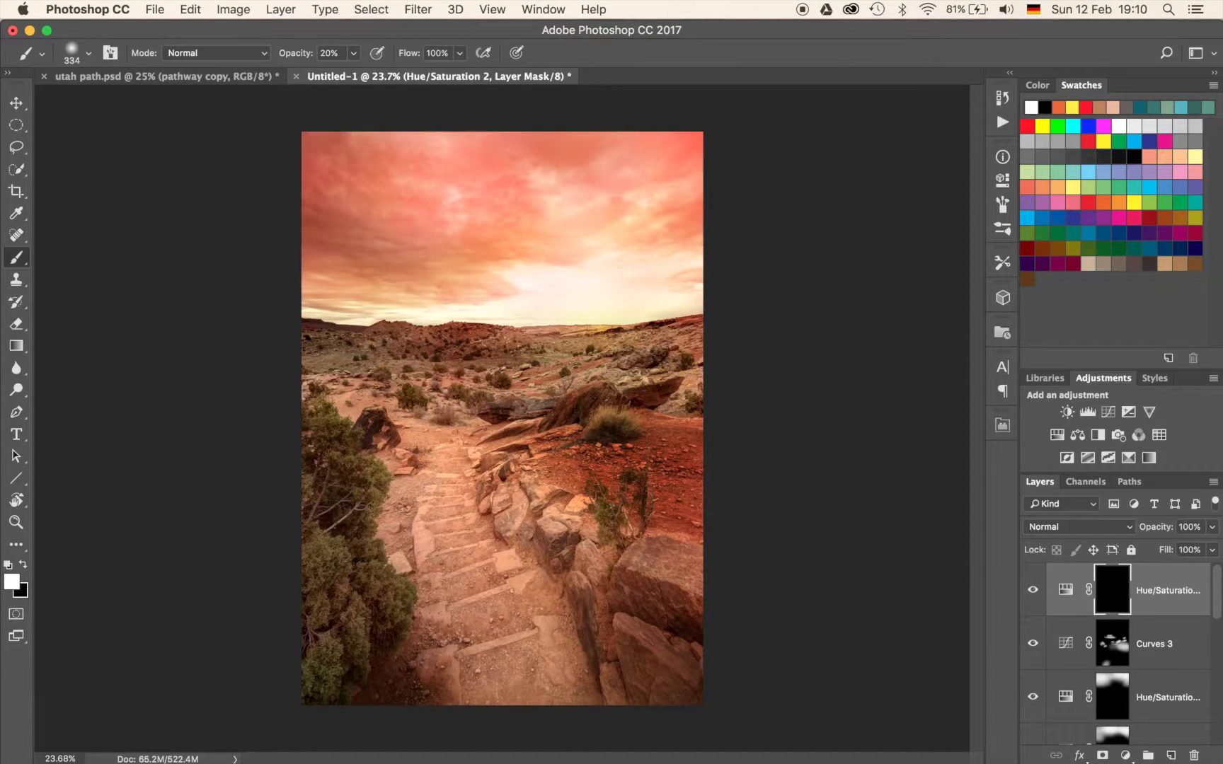
# Paint white at 20% opacity on the Hue/Saturation 2 mask over the red ground, the valley and the hills along the horizon.
pyautogui.moveTo(568, 476)
pyautogui.mouseDown()
pyautogui.moveTo(707, 472)
pyautogui.moveTo(613, 462)
pyautogui.moveTo(714, 506)
pyautogui.moveTo(614, 464)
pyautogui.mouseUp()
pyautogui.moveTo(651, 362); pyautogui.dragTo(691, 353)
pyautogui.moveTo(473, 364); pyautogui.dragTo(445, 363)
pyautogui.moveTo(617, 326); pyautogui.dragTo(576, 325)
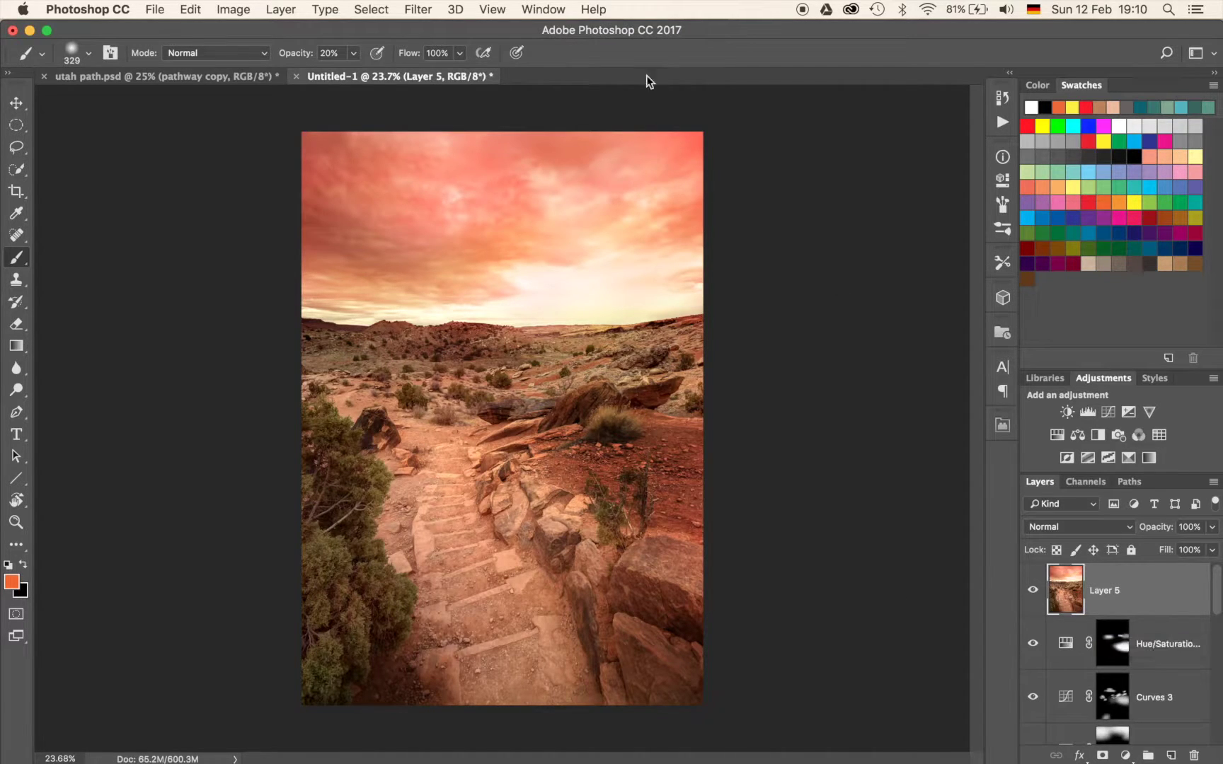
# Apply the Camera Raw Filter to the merged Layer 5 with Clarity at +86.
pyautogui.click(433, 5)
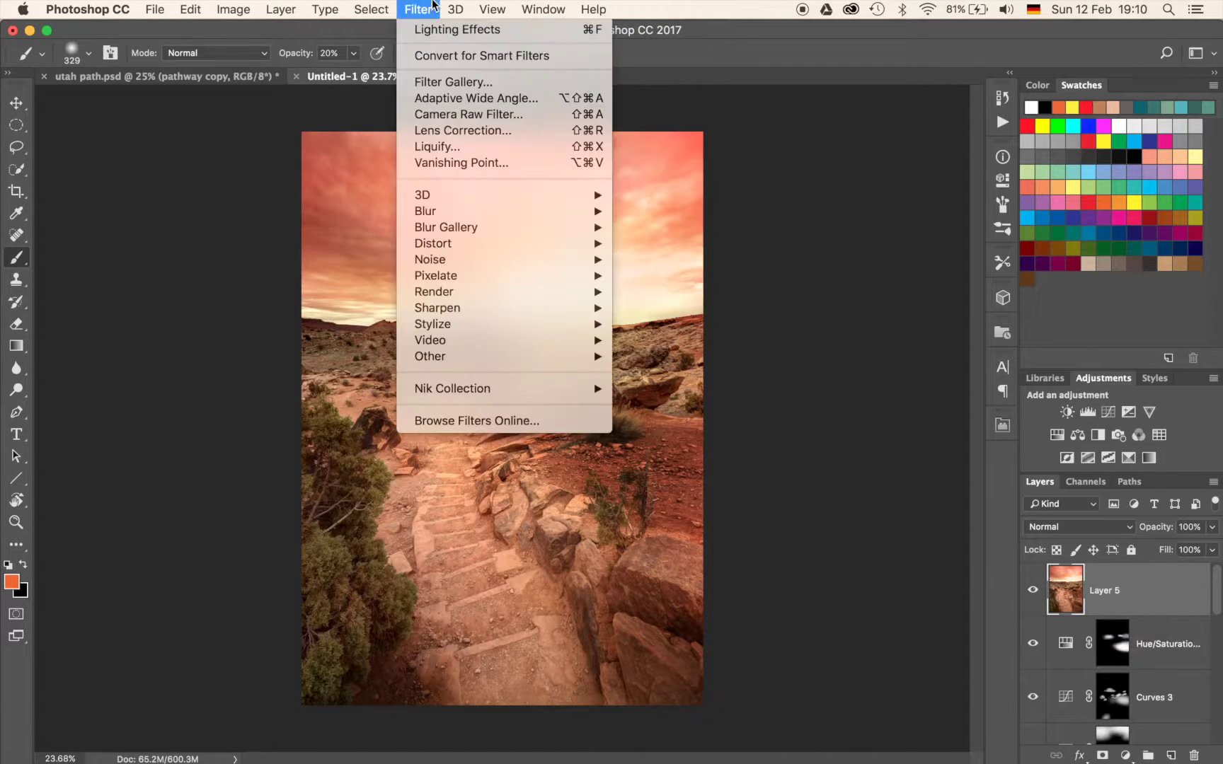
pyautogui.click(425, 112)
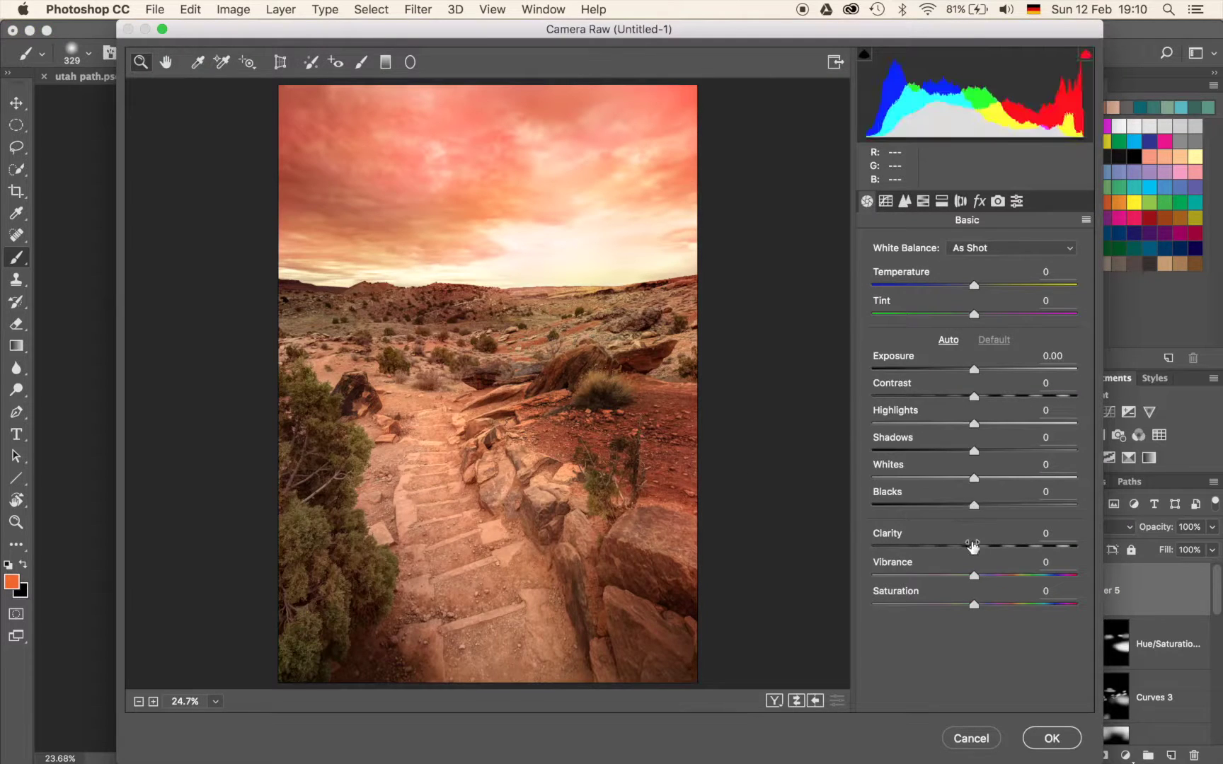
pyautogui.moveTo(973, 546); pyautogui.dragTo(1062, 552)
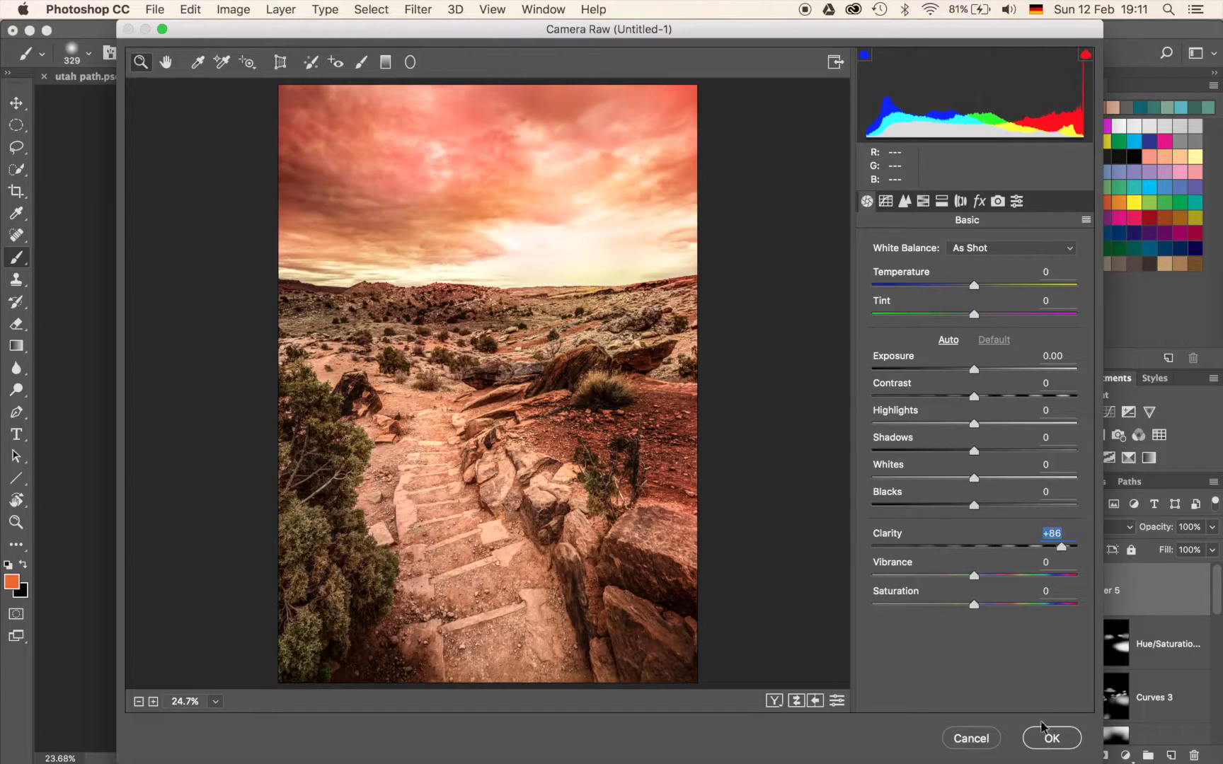
pyautogui.click(1049, 738)
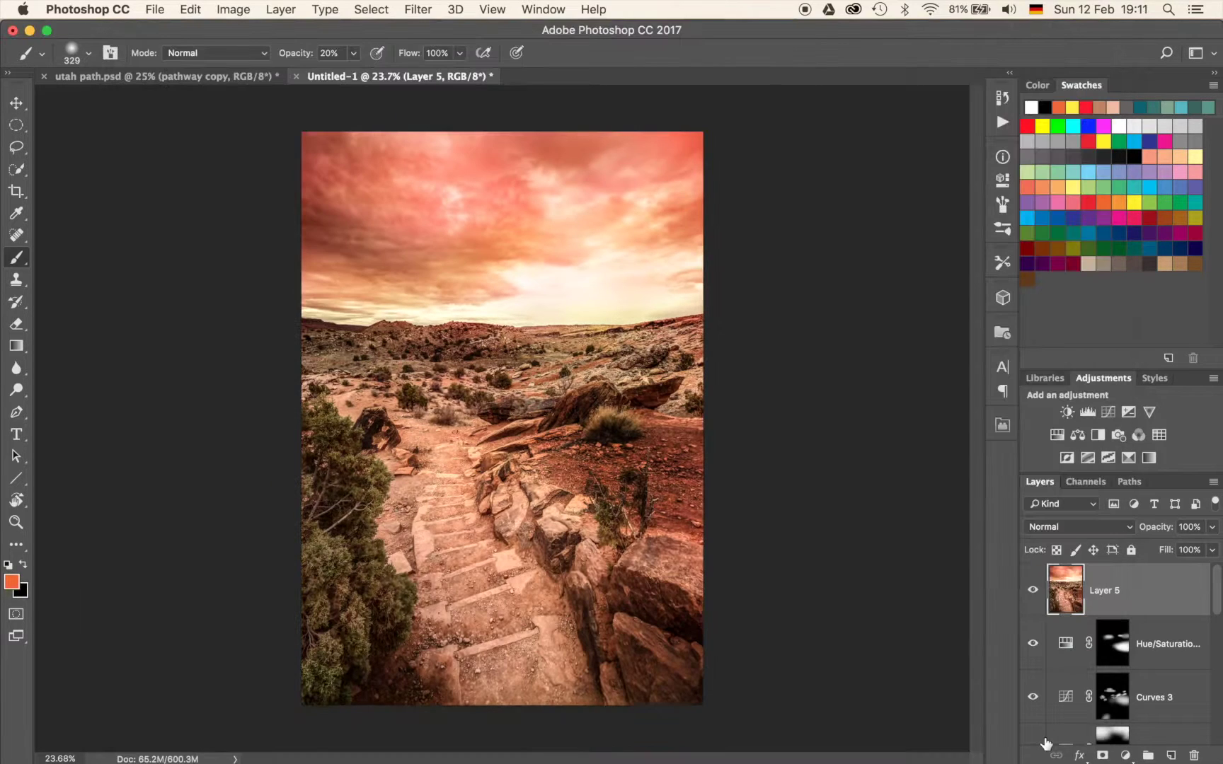
# Compare the path with and without Layer 5's Clarity effect, and hide the effect with an inverted layer mask.
pyautogui.moveTo(375, 462); pyautogui.dragTo(489, 461)
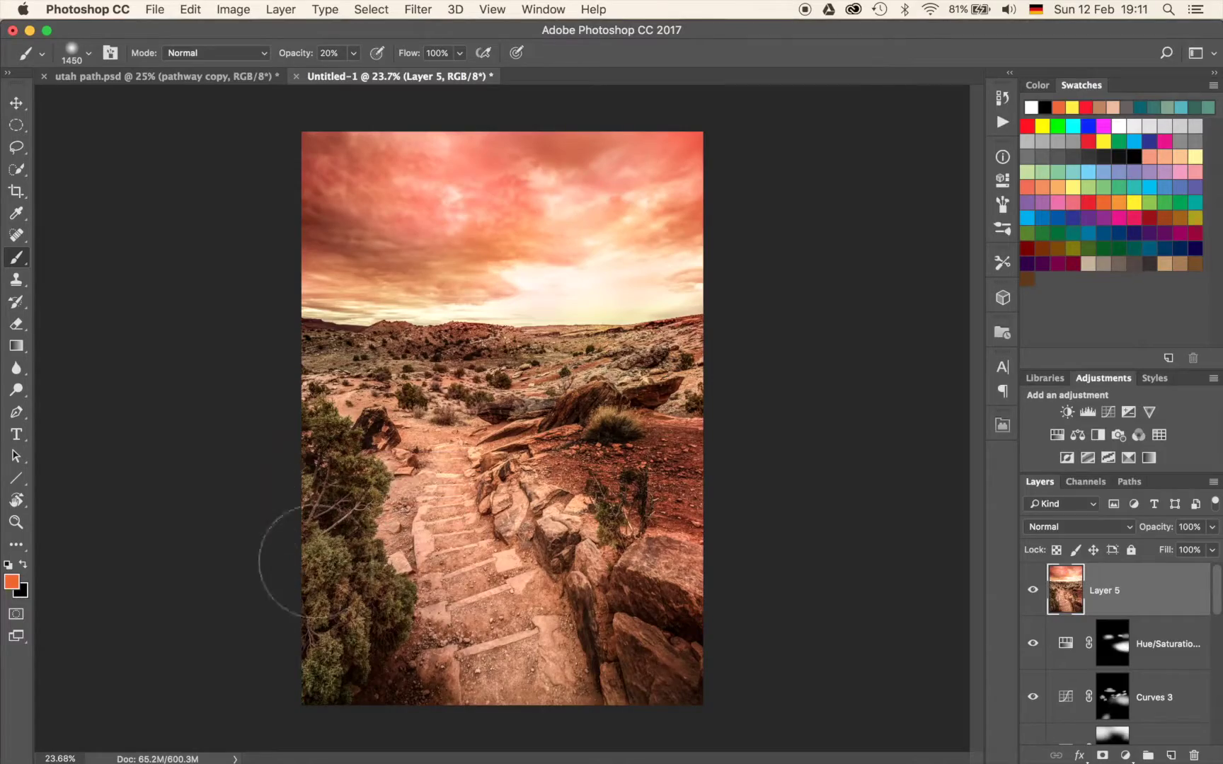
pyautogui.scroll(2, 375, 567)
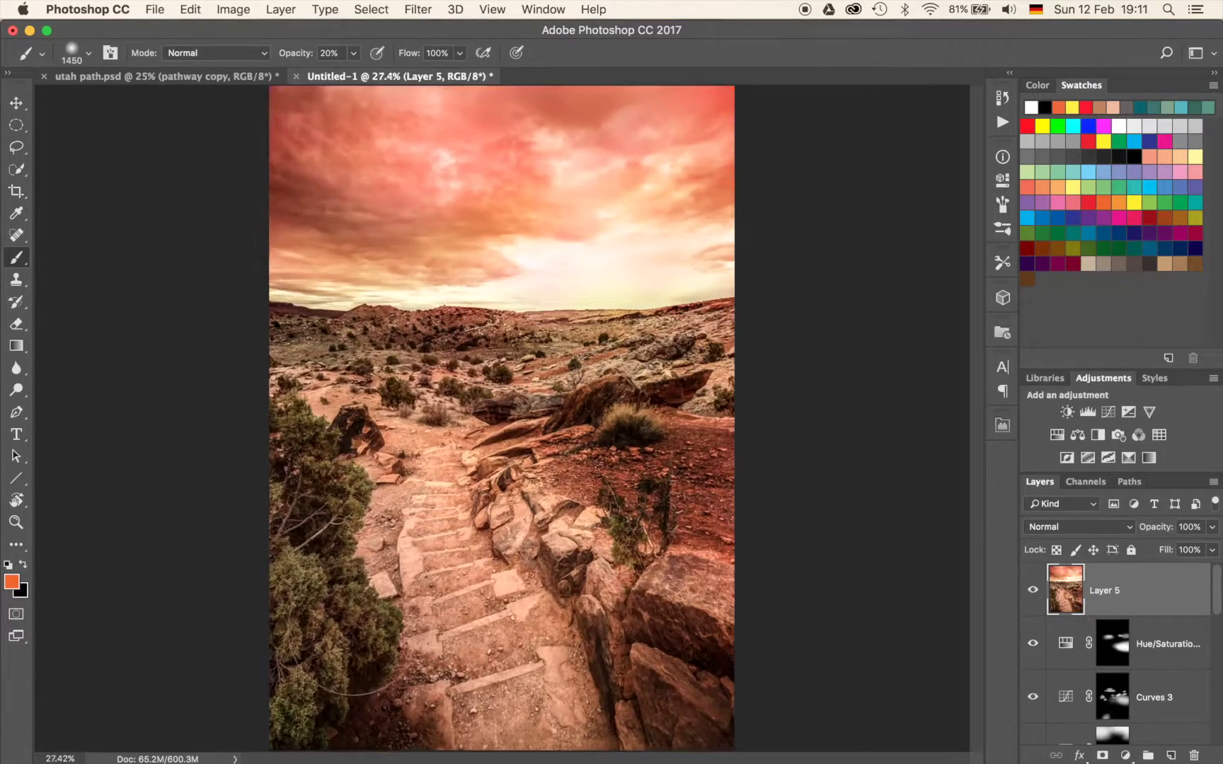
pyautogui.scroll(7, 382, 469)
pyautogui.moveTo(382, 469); pyautogui.dragTo(506, 280)
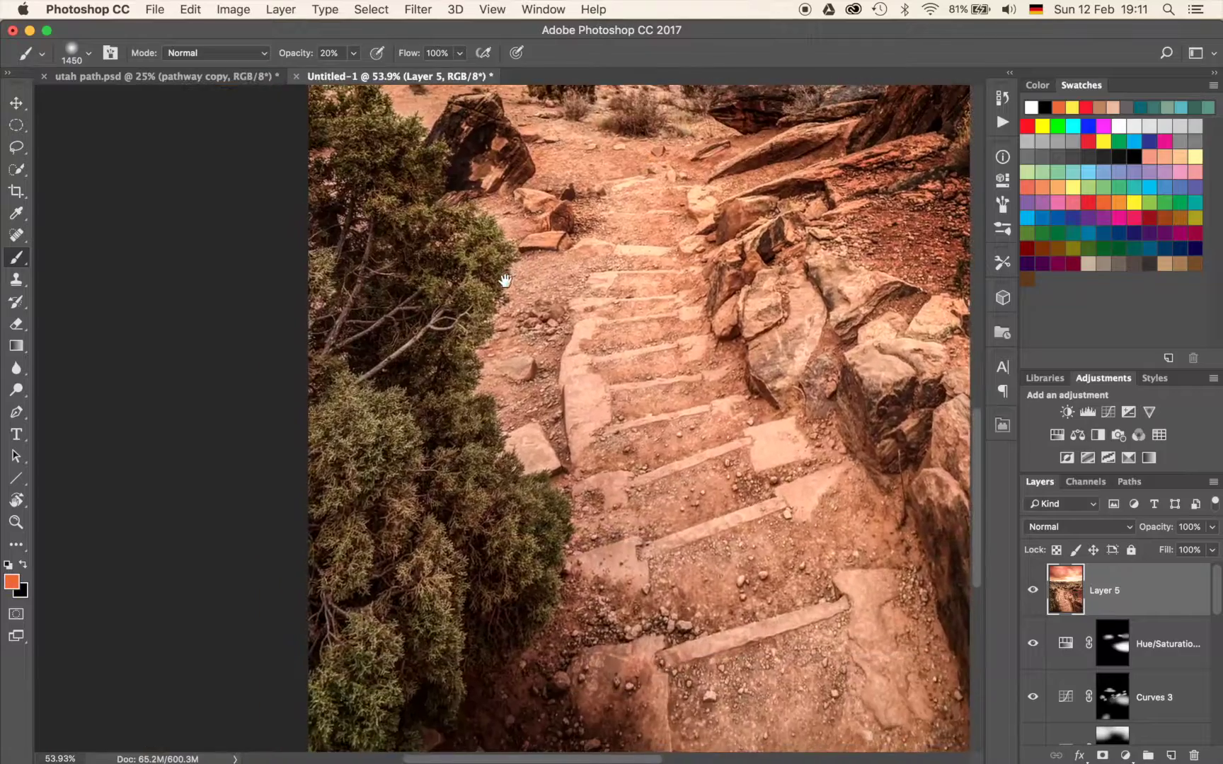
pyautogui.click(1033, 593)
pyautogui.click(1033, 593)
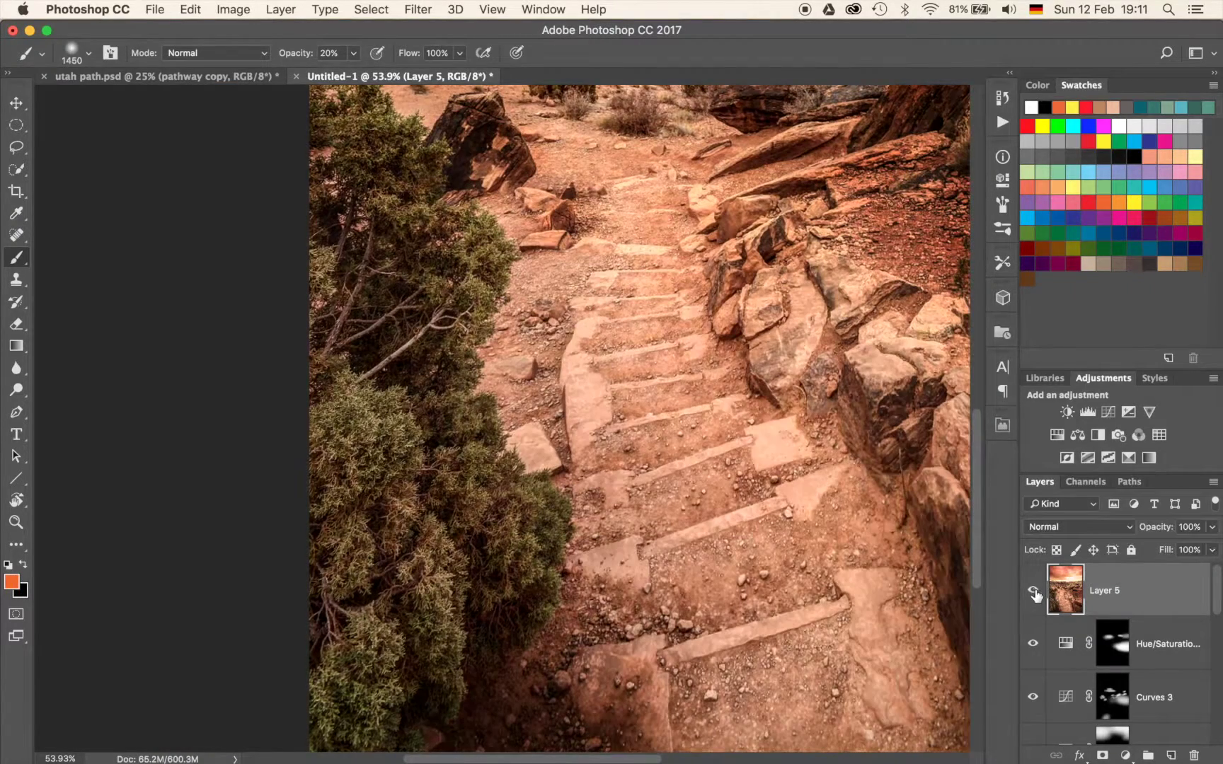
pyautogui.click(1103, 756)
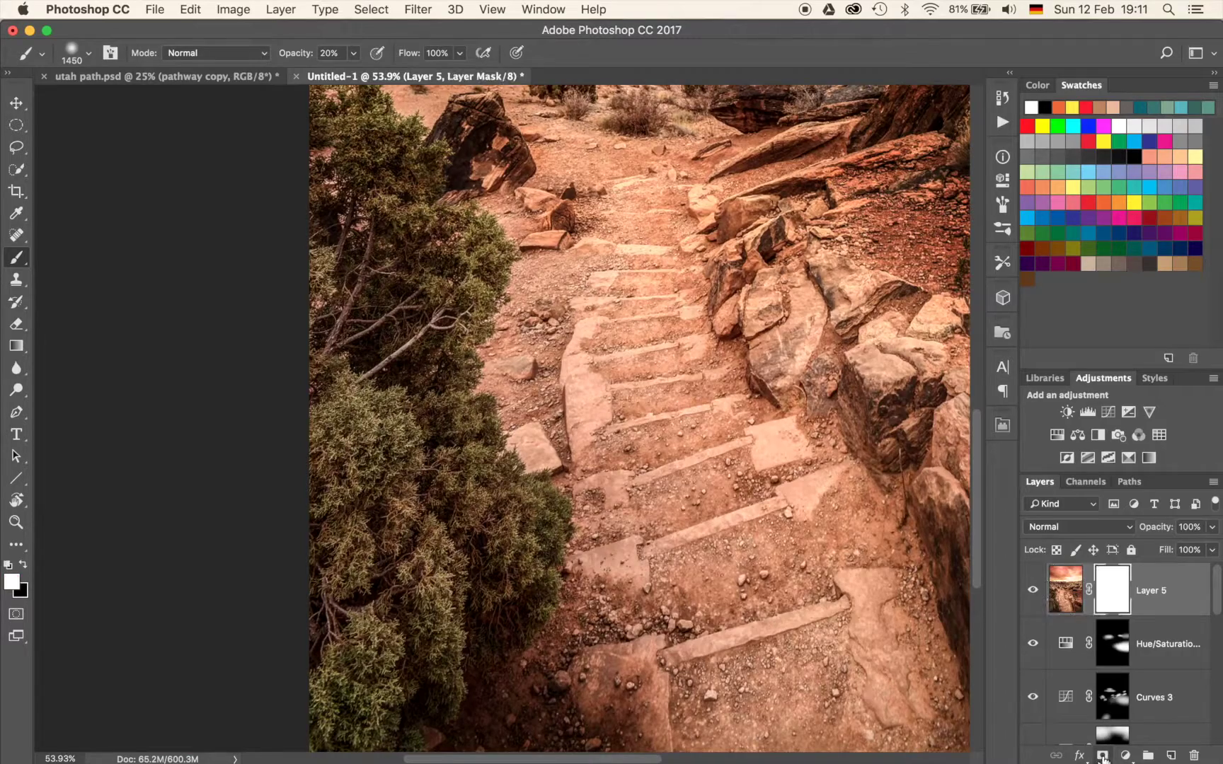
pyautogui.press('super+i')
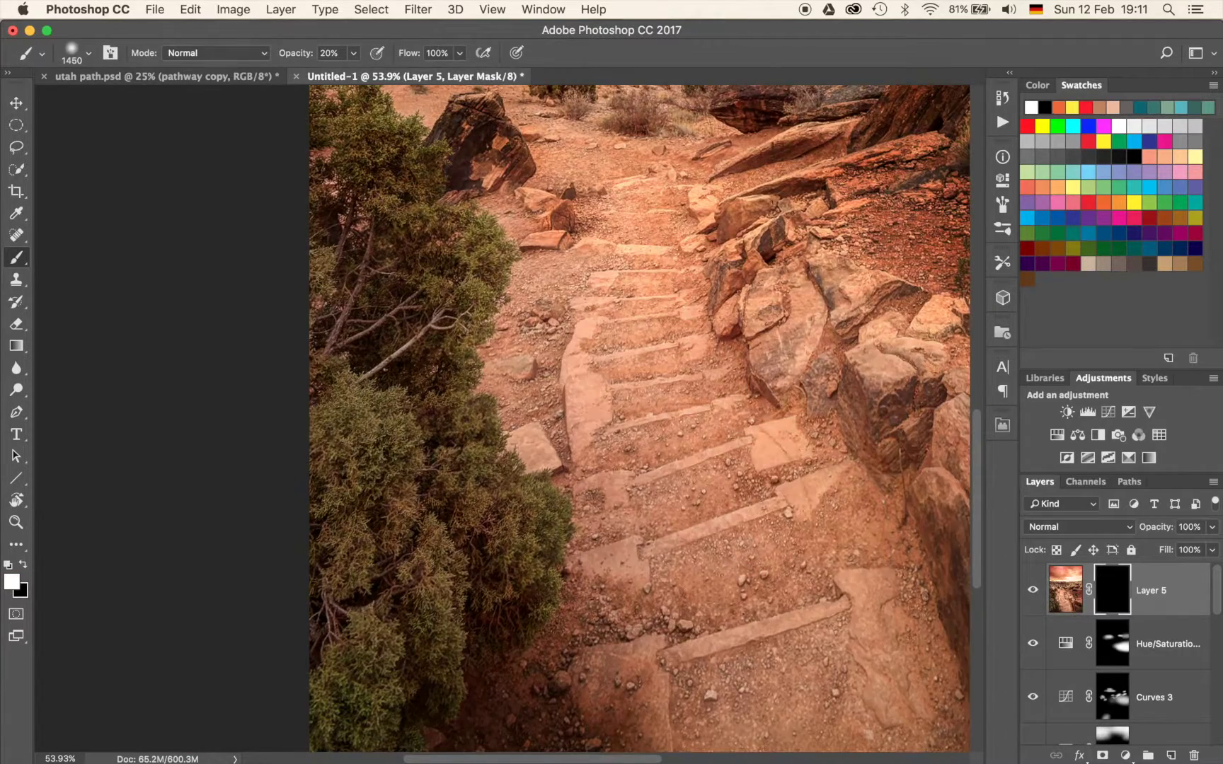
# Paint white at 20% opacity on Layer 5's mask over the large bushes beside the path, the grass tuft and the small shrub.
pyautogui.scroll(-5, 584, 516)
pyautogui.moveTo(557, 408)
pyautogui.mouseDown()
pyautogui.moveTo(445, 398)
pyautogui.moveTo(462, 519)
pyautogui.moveTo(465, 316)
pyautogui.mouseUp()
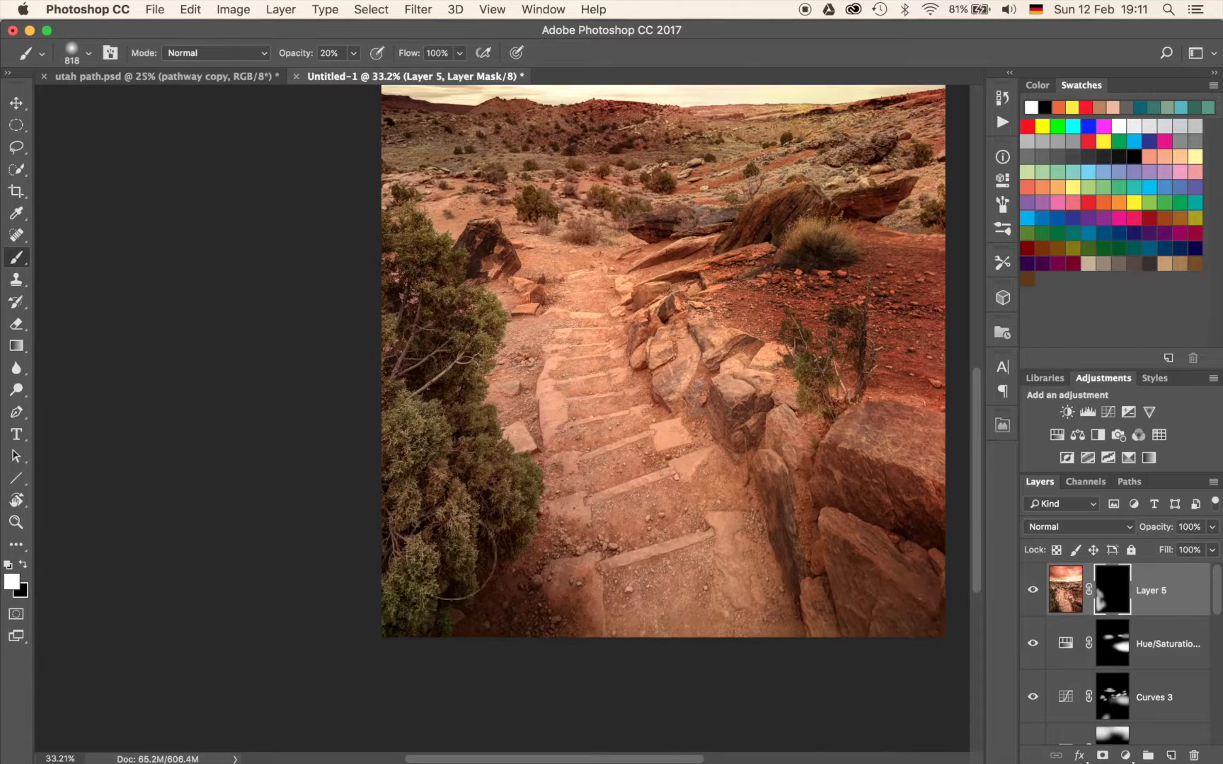
pyautogui.moveTo(741, 337); pyautogui.dragTo(652, 391)
pyautogui.press('super+plus')
pyautogui.press('super+plus')
pyautogui.moveTo(789, 279)
pyautogui.mouseDown()
pyautogui.moveTo(740, 290)
pyautogui.moveTo(579, 376)
pyautogui.mouseUp()
pyautogui.moveTo(677, 304)
pyautogui.mouseDown()
pyautogui.moveTo(517, 292)
pyautogui.moveTo(761, 284)
pyautogui.moveTo(647, 305)
pyautogui.moveTo(725, 294)
pyautogui.moveTo(690, 301)
pyautogui.moveTo(697, 287)
pyautogui.mouseUp()
pyautogui.moveTo(747, 488); pyautogui.dragTo(688, 614)
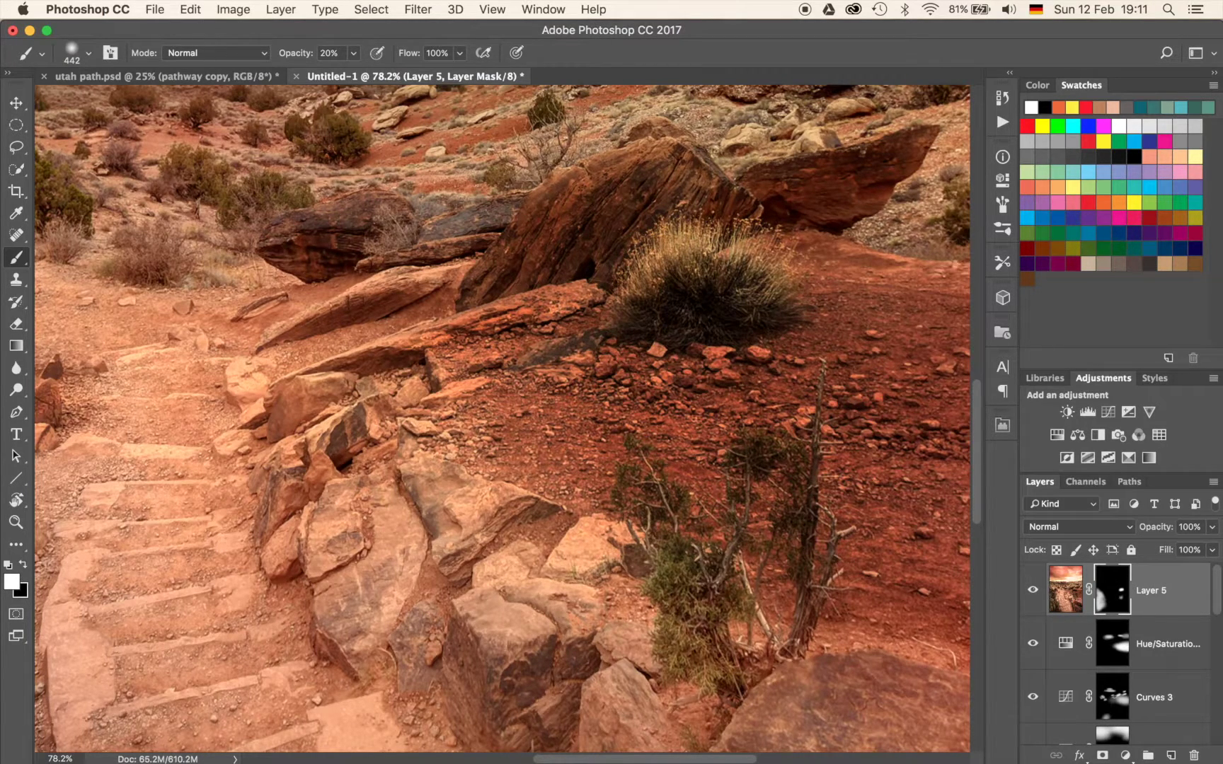
pyautogui.moveTo(330, 254); pyautogui.dragTo(565, 429)
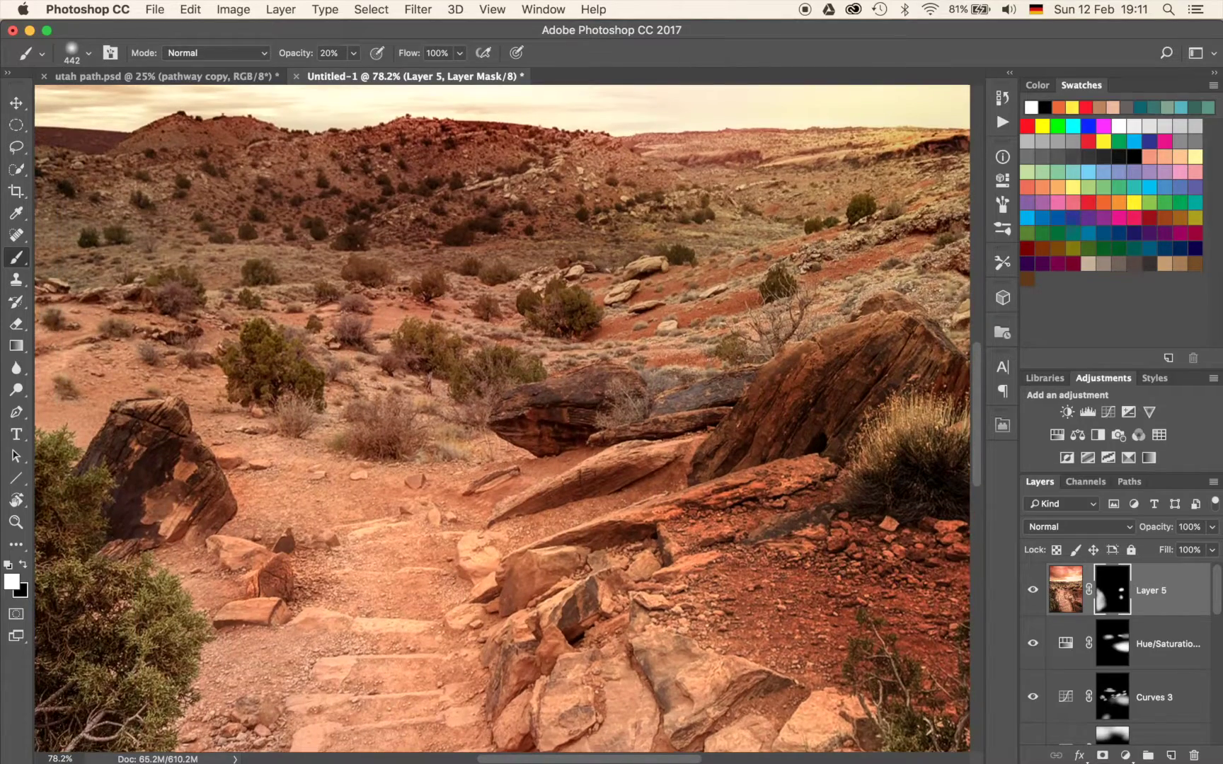
# Compare the full image with Layer 5's mask disabled and enabled.
pyautogui.scroll(-10, 447, 319)
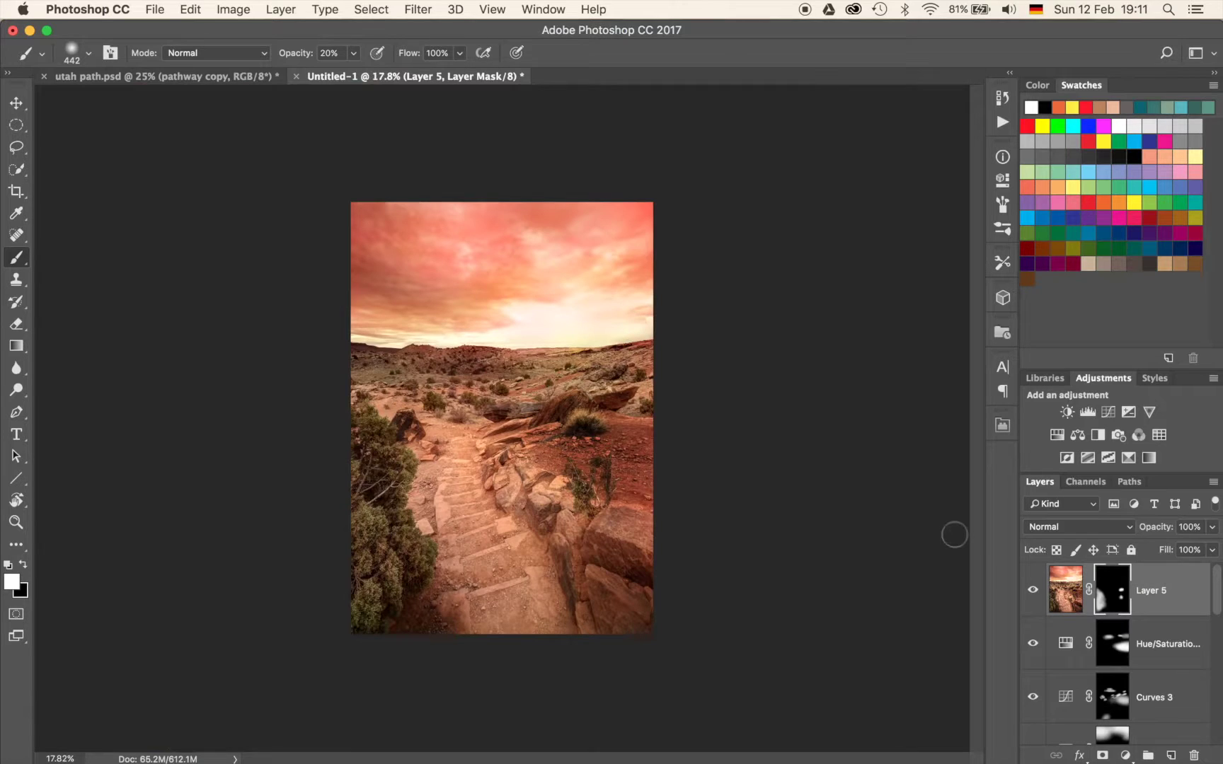
pyautogui.keyDown('shift'); pyautogui.click(1112, 591); pyautogui.keyUp('shift')
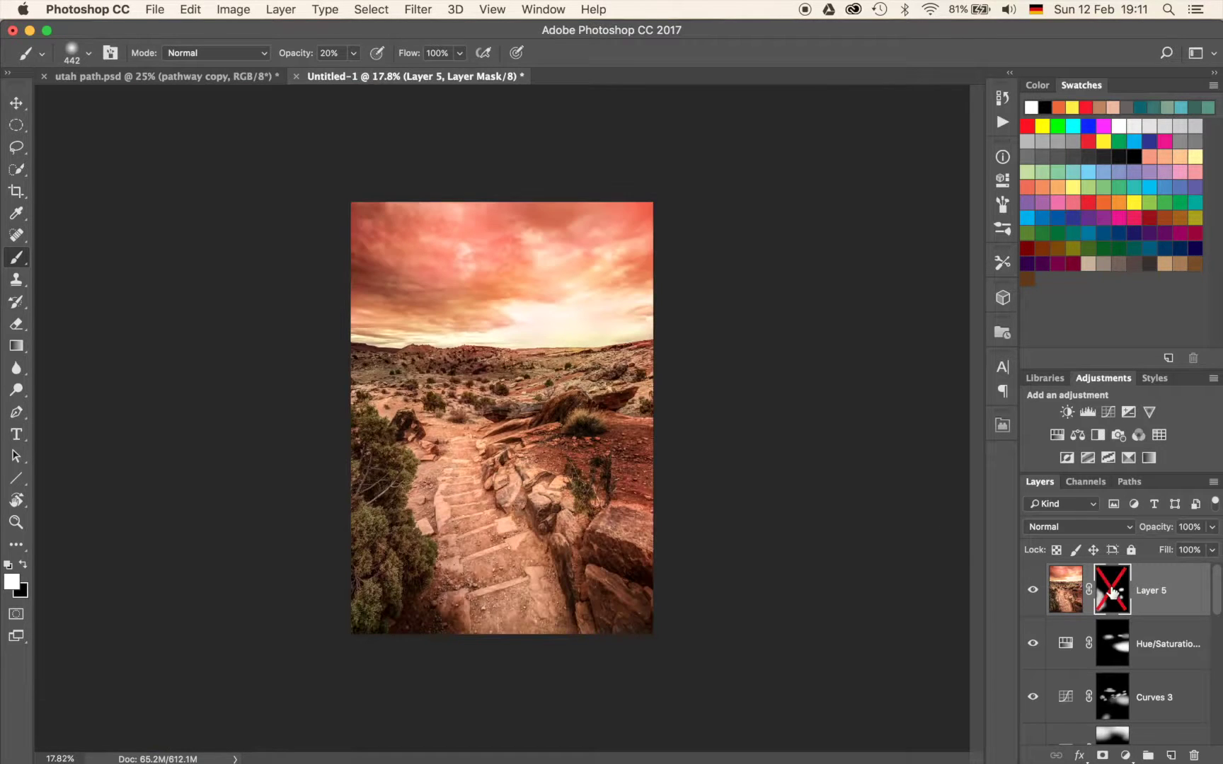
pyautogui.keyDown('shift'); pyautogui.click(1112, 592); pyautogui.keyUp('shift')
pyautogui.keyDown('shift'); pyautogui.click(1112, 591); pyautogui.keyUp('shift')
pyautogui.keyDown('shift'); pyautogui.click(1112, 592); pyautogui.keyUp('shift')
pyautogui.keyDown('shift'); pyautogui.click(1111, 592); pyautogui.keyUp('shift')
pyautogui.keyDown('shift'); pyautogui.click(1112, 592); pyautogui.keyUp('shift')
pyautogui.keyDown('shift'); pyautogui.click(1112, 592); pyautogui.keyUp('shift')
pyautogui.keyDown('shift'); pyautogui.click(1112, 592); pyautogui.keyUp('shift')
pyautogui.keyDown('shift'); pyautogui.click(1112, 592); pyautogui.keyUp('shift')
pyautogui.keyDown('shift'); pyautogui.click(1112, 592); pyautogui.keyUp('shift')
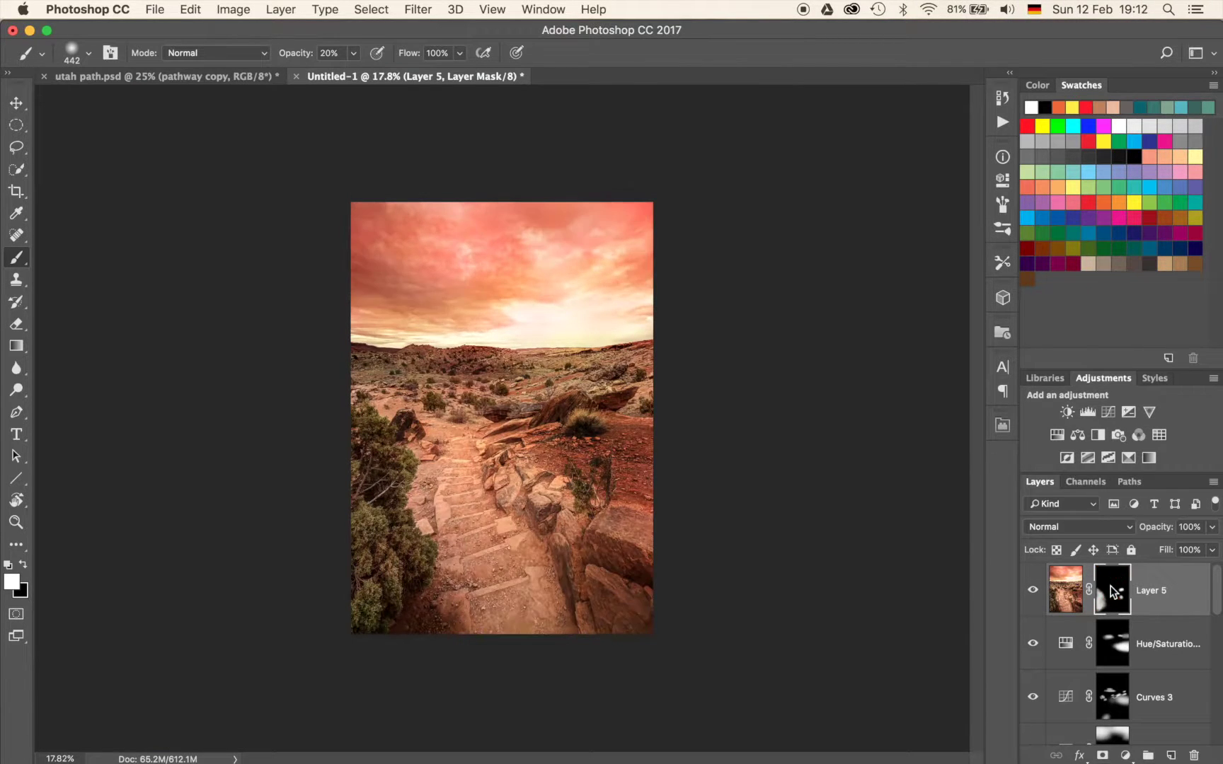
pyautogui.keyDown('shift'); pyautogui.click(1112, 592); pyautogui.keyUp('shift')
pyautogui.keyDown('shift'); pyautogui.click(1112, 591); pyautogui.keyUp('shift')
pyautogui.keyDown('shift'); pyautogui.click(1112, 591); pyautogui.keyUp('shift')
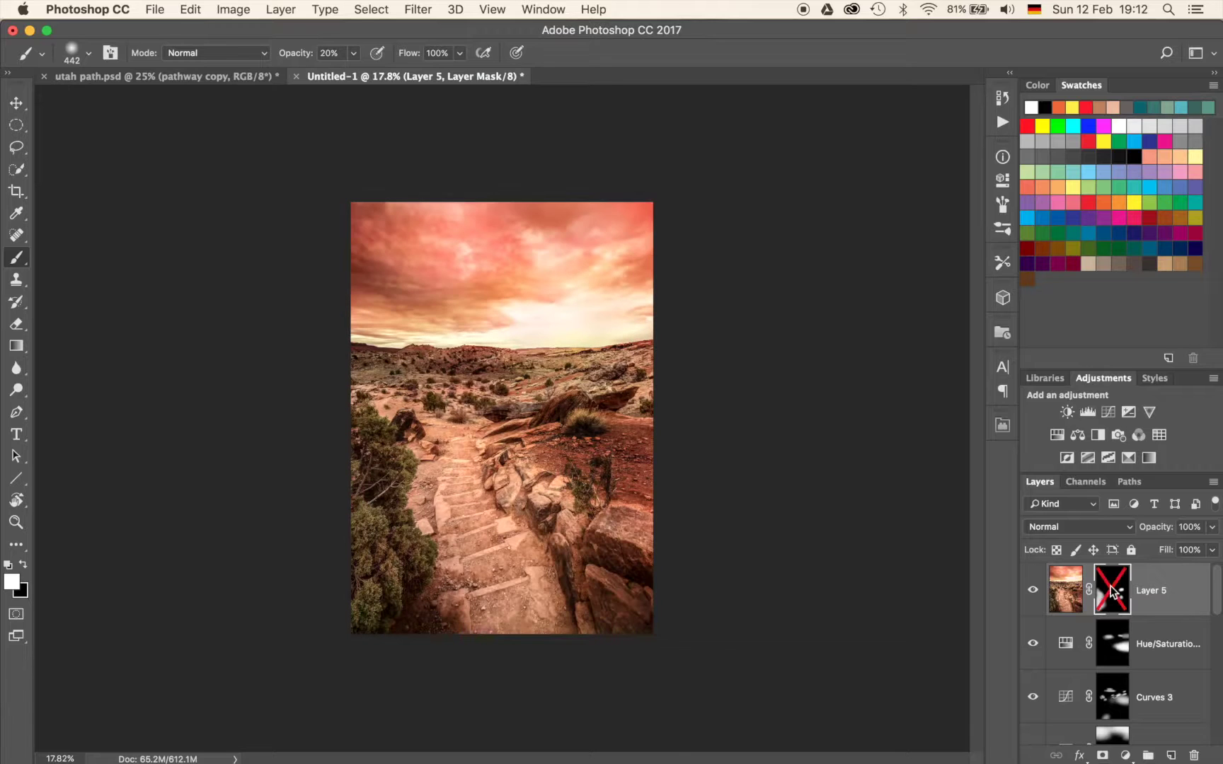
pyautogui.keyDown('shift'); pyautogui.click(1112, 591); pyautogui.keyUp('shift')
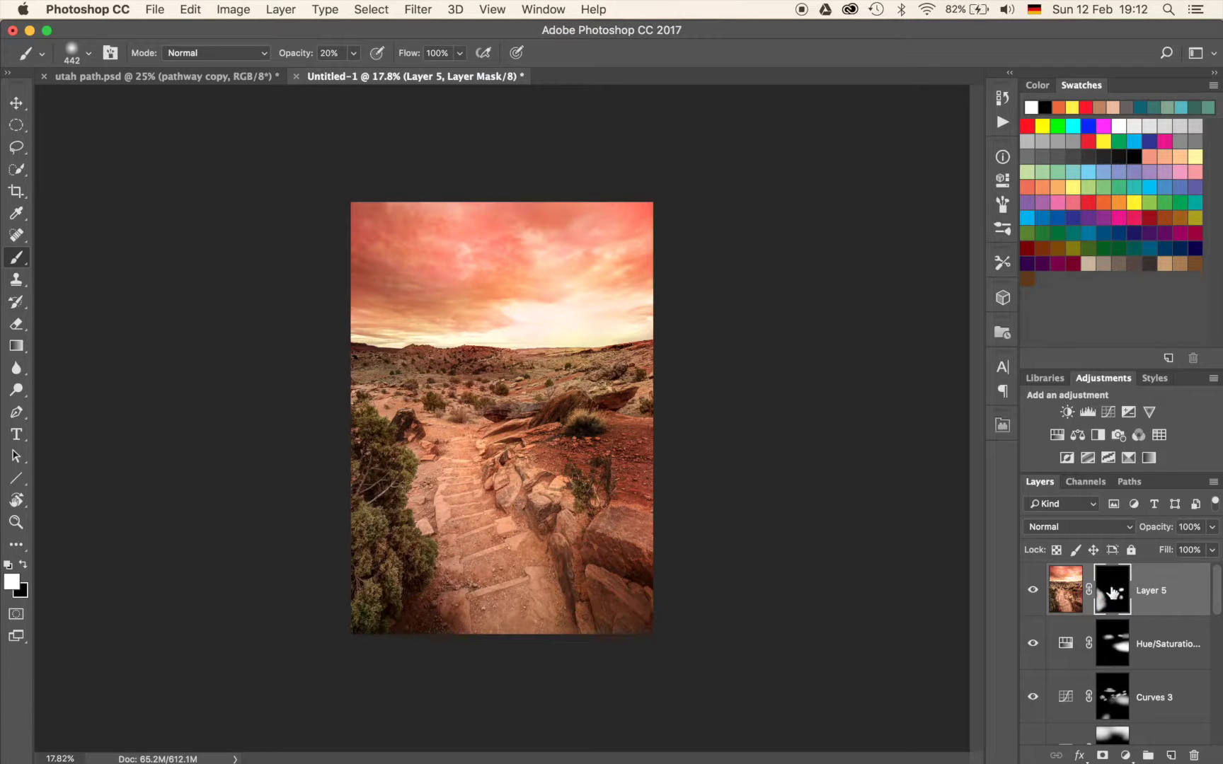
# Paint white on Layer 5's mask with a large soft brush over the path, the foreground rocks and the sky.
pyautogui.moveTo(517, 510); pyautogui.dragTo(574, 524)
pyautogui.moveTo(513, 557); pyautogui.dragTo(559, 560)
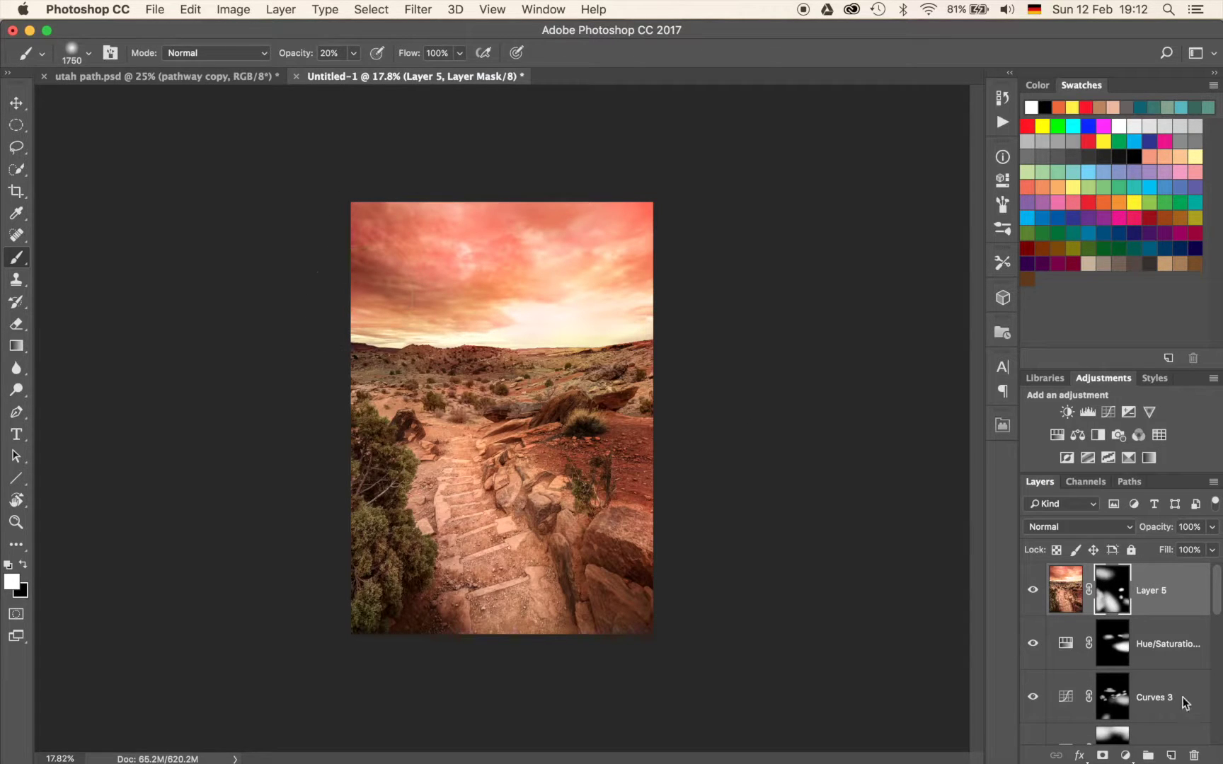
# Compare the image with Layer 5 hidden and shown.
pyautogui.click(1034, 593)
pyautogui.click(1035, 594)
pyautogui.click(1034, 594)
pyautogui.click(1035, 595)
pyautogui.click(1035, 594)
pyautogui.click(1034, 594)
pyautogui.click(1035, 595)
pyautogui.click(1035, 594)
# Add a darkening Curves adjustment layer above Layer 5 with a point at Input 134, Output 89, and invert its mask.
pyautogui.click(1107, 411)
pyautogui.moveTo(835, 357); pyautogui.dragTo(841, 372)
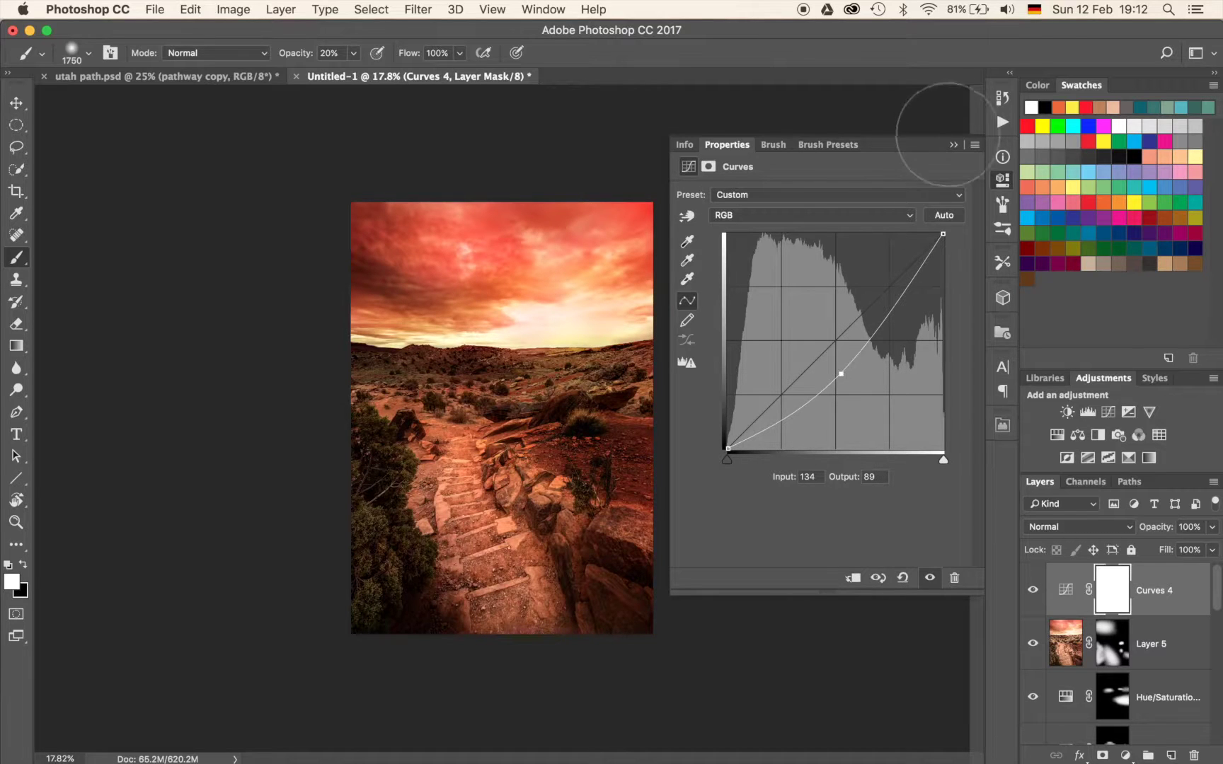
pyautogui.click(954, 144)
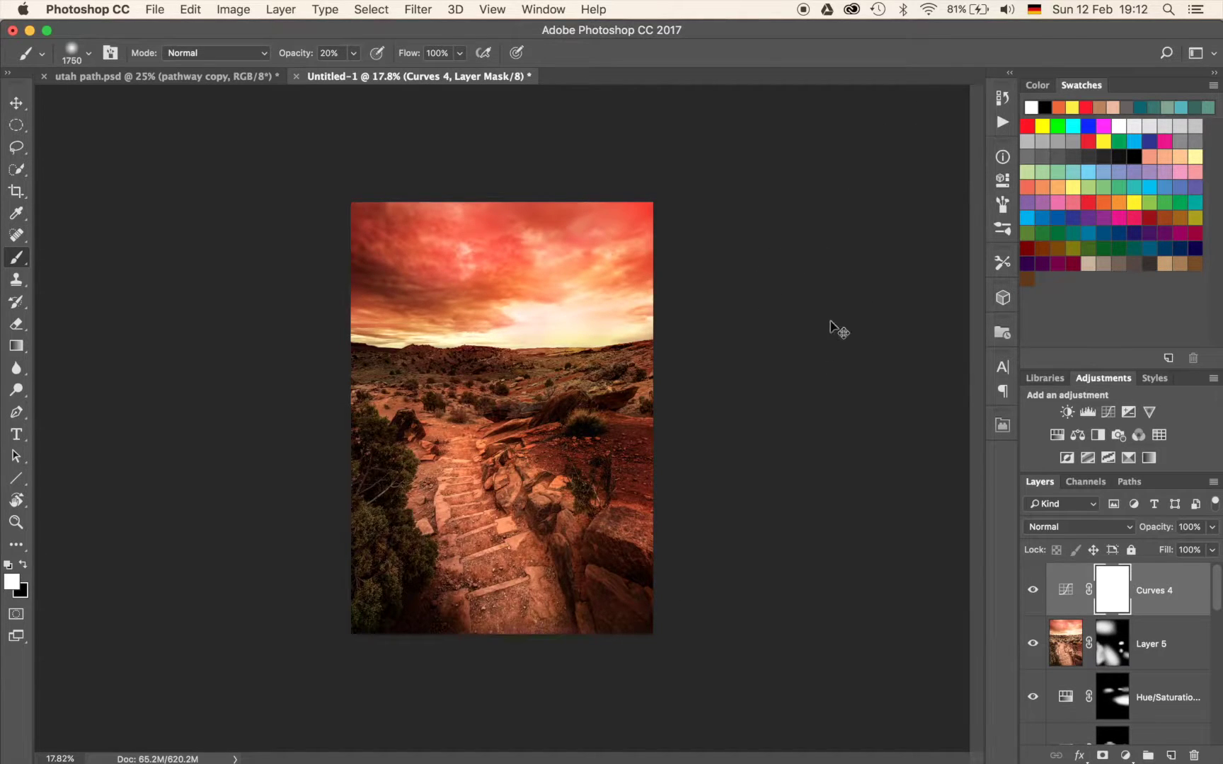
pyautogui.press('super+i')
# Paint white at 10% opacity on the Curves 4 mask over the clouds and the sky.
pyautogui.moveTo(536, 345); pyautogui.dragTo(465, 358)
pyautogui.press('1')
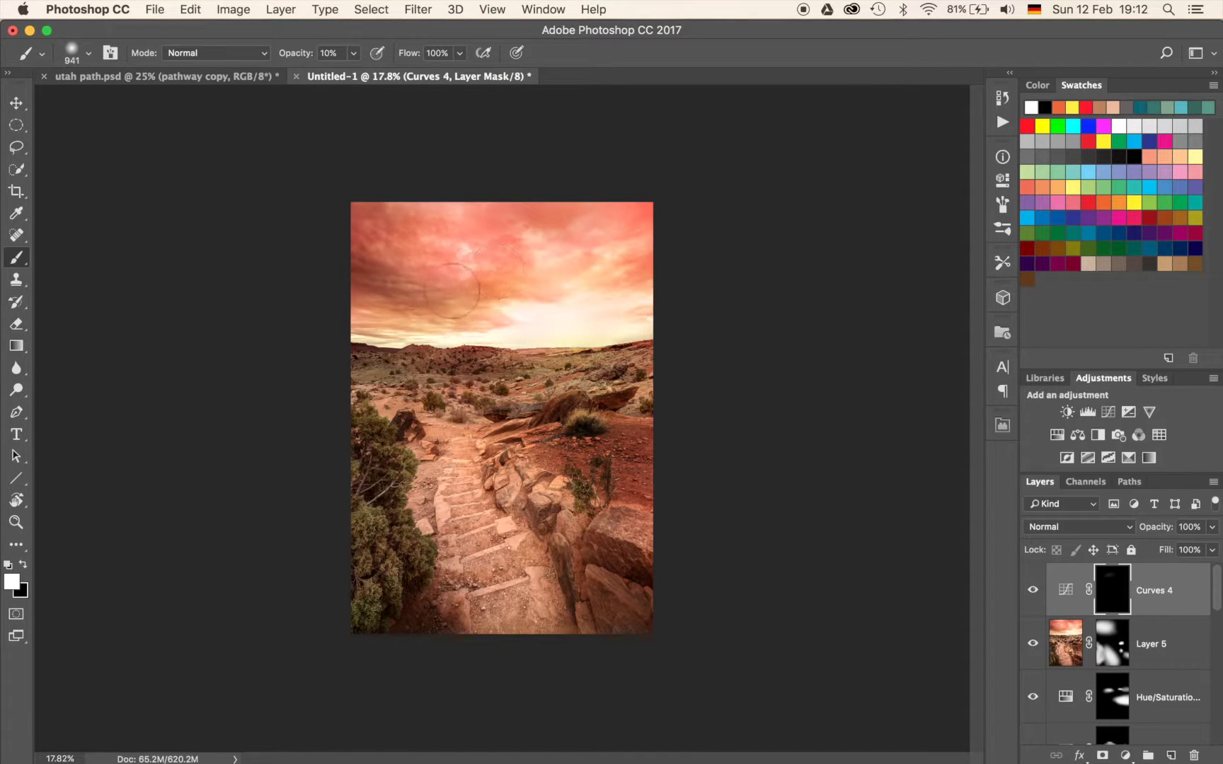
pyautogui.moveTo(533, 264)
pyautogui.mouseDown()
pyautogui.moveTo(579, 251)
pyautogui.moveTo(476, 255)
pyautogui.moveTo(457, 234)
pyautogui.moveTo(326, 230)
pyautogui.mouseUp()
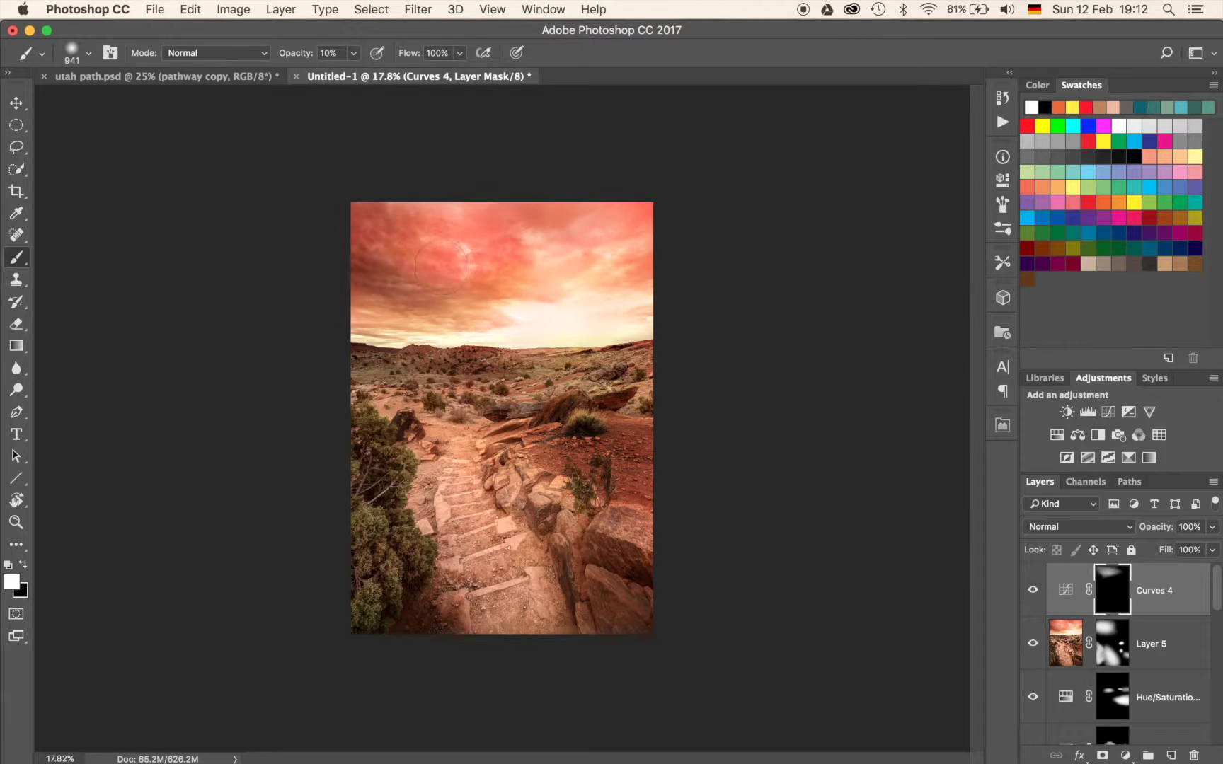
pyautogui.moveTo(477, 209); pyautogui.dragTo(709, 267)
pyautogui.moveTo(552, 303)
pyautogui.mouseDown()
pyautogui.moveTo(618, 309)
pyautogui.moveTo(598, 310)
pyautogui.mouseUp()
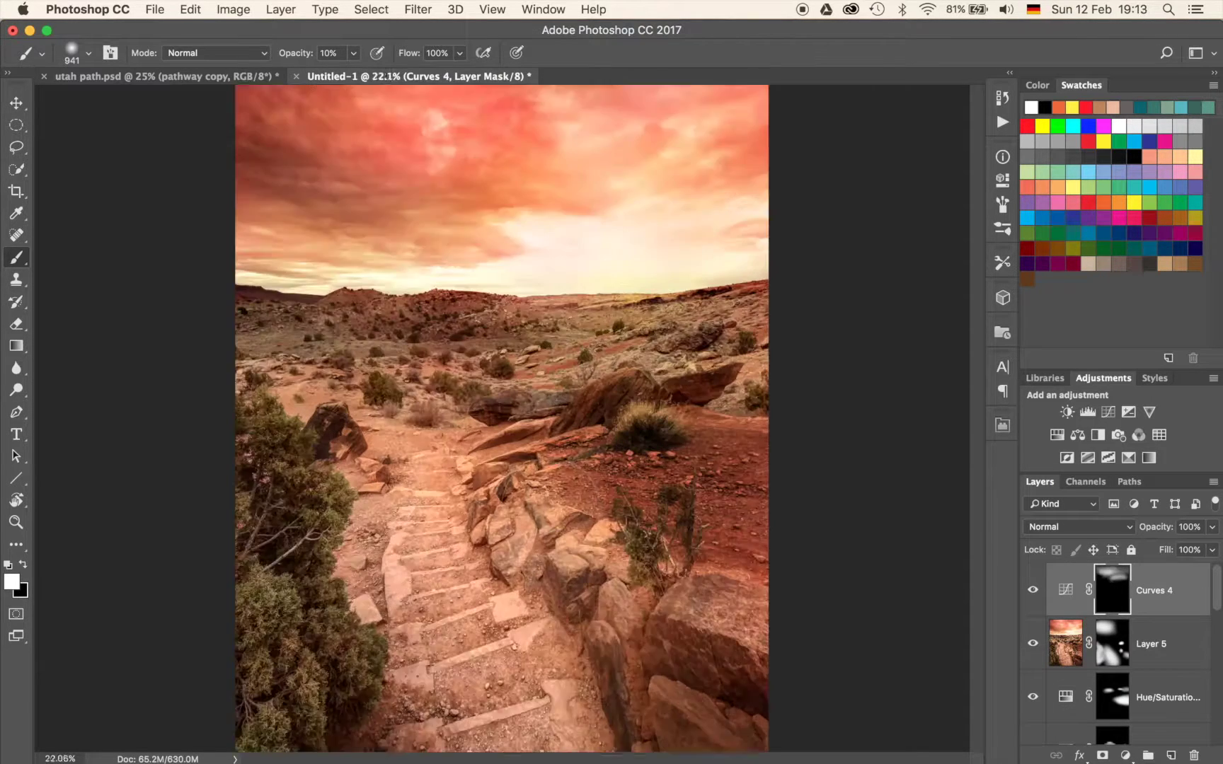
# Paint white at 10% opacity on the Curves 4 mask over the rocks lining the path, the red ground and the steps.
pyautogui.scroll(5, 502, 419)
pyautogui.scroll(-5, 453, 413)
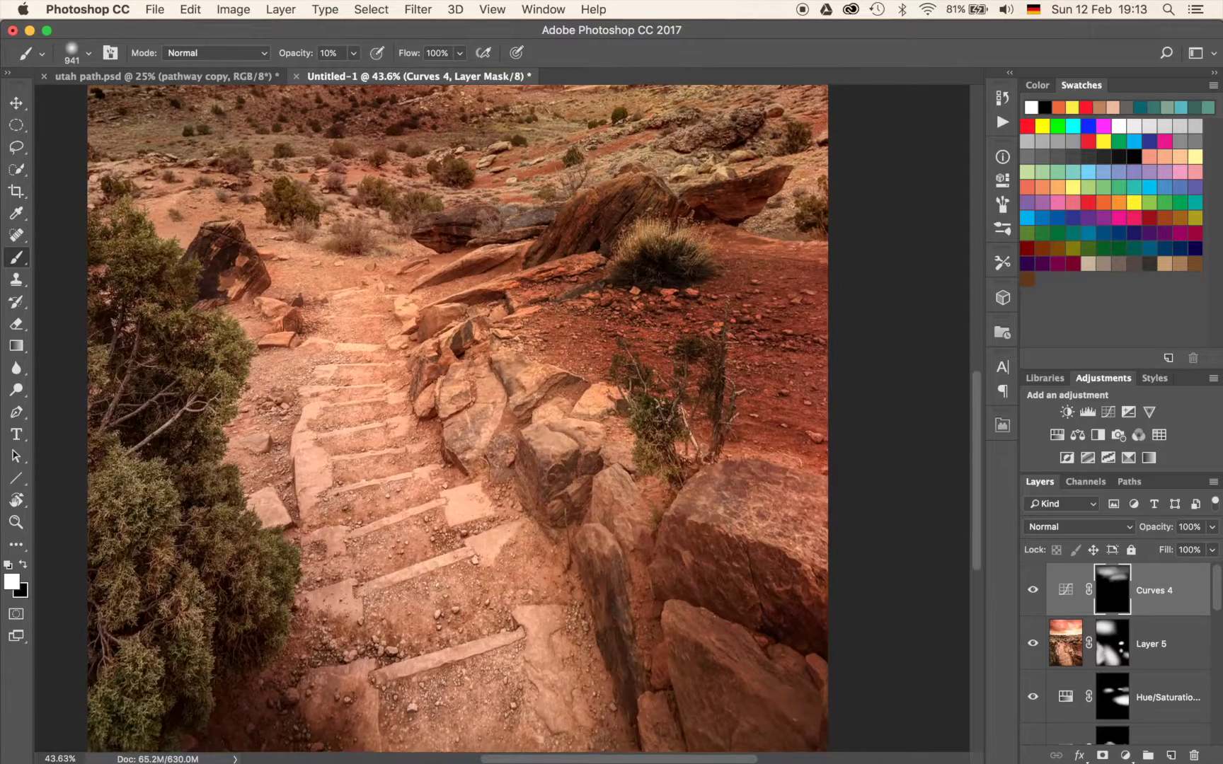
pyautogui.moveTo(556, 488)
pyautogui.mouseDown()
pyautogui.moveTo(509, 403)
pyautogui.moveTo(601, 506)
pyautogui.moveTo(593, 457)
pyautogui.mouseUp()
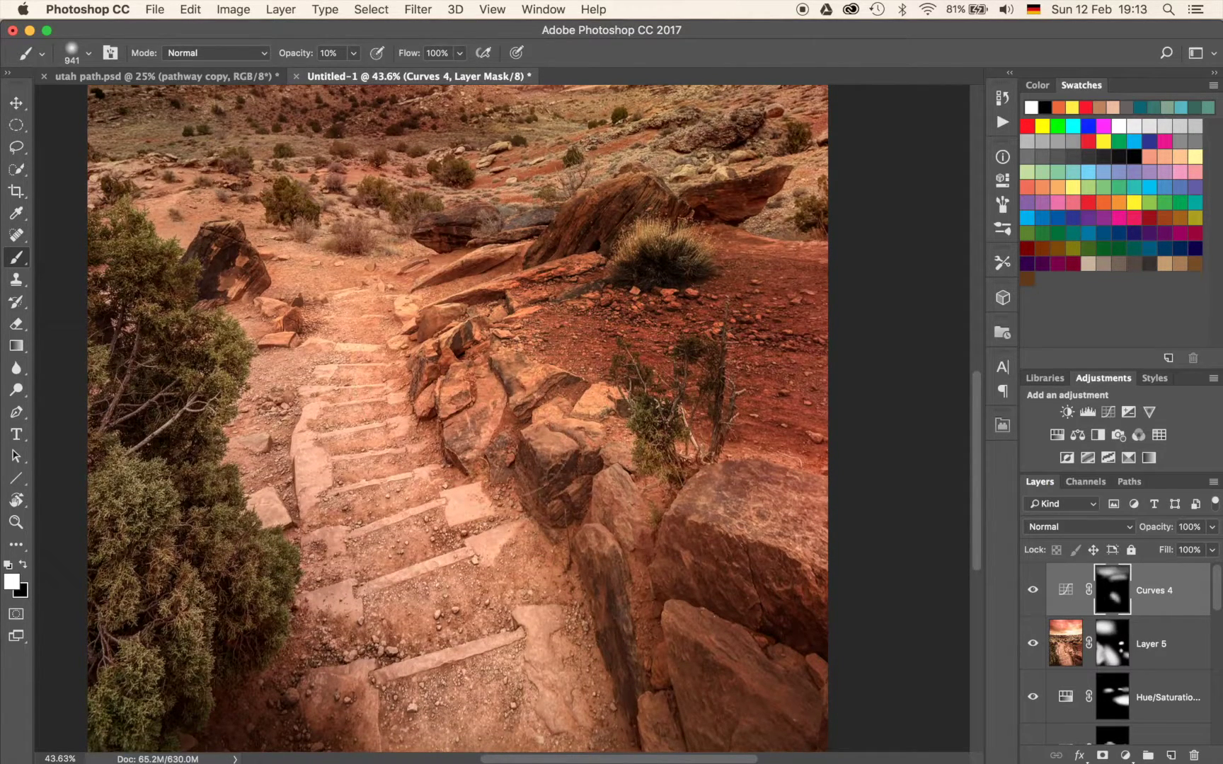
pyautogui.moveTo(550, 354)
pyautogui.mouseDown()
pyautogui.moveTo(608, 326)
pyautogui.moveTo(722, 375)
pyautogui.mouseUp()
pyautogui.moveTo(406, 463); pyautogui.dragTo(520, 589)
# Paint white at 10% opacity on the Curves 4 mask over the path's far end and the shrubby ground behind it.
pyautogui.scroll(5, 506, 419)
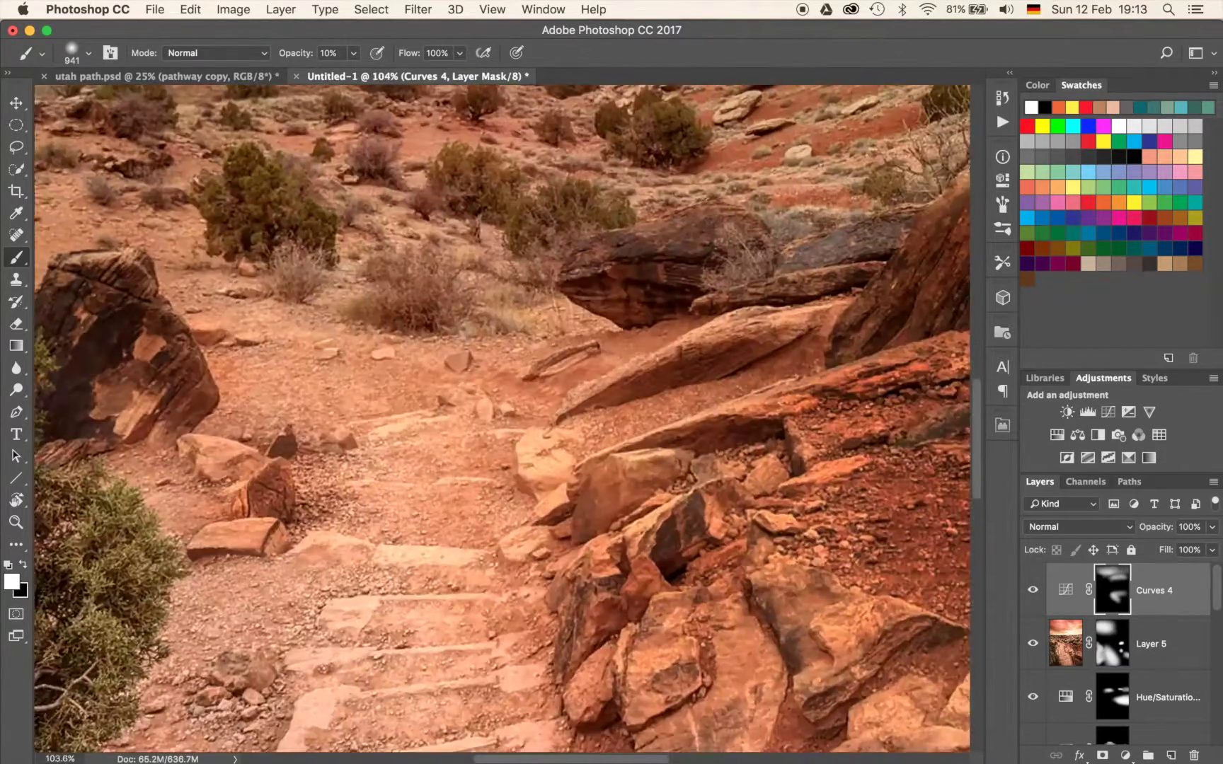
pyautogui.moveTo(363, 326); pyautogui.dragTo(637, 445)
pyautogui.moveTo(566, 347); pyautogui.dragTo(361, 317)
pyautogui.moveTo(341, 249); pyautogui.dragTo(488, 333)
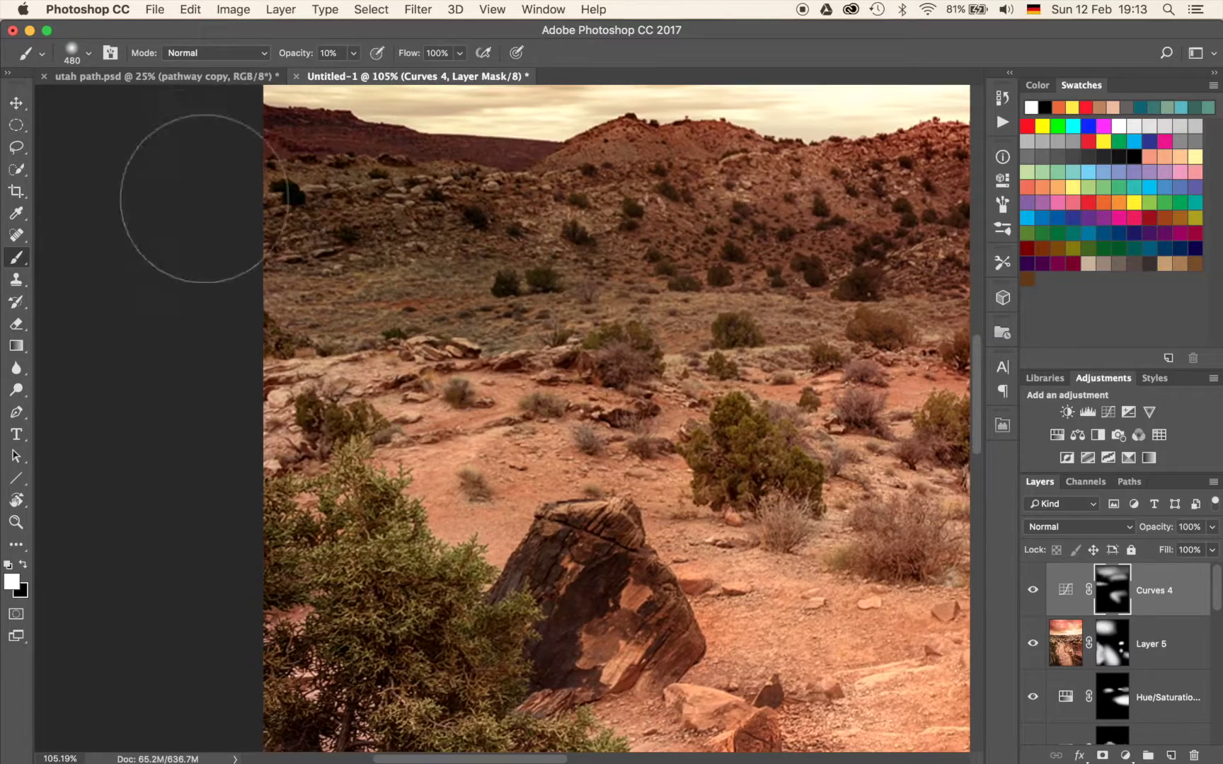
pyautogui.moveTo(753, 410)
pyautogui.mouseDown()
pyautogui.moveTo(298, 319)
pyautogui.moveTo(476, 407)
pyautogui.mouseUp()
# Paint white at 20% opacity on the Curves 4 mask over the valley floor, the distant hills and the dark boulder.
pyautogui.press('2')
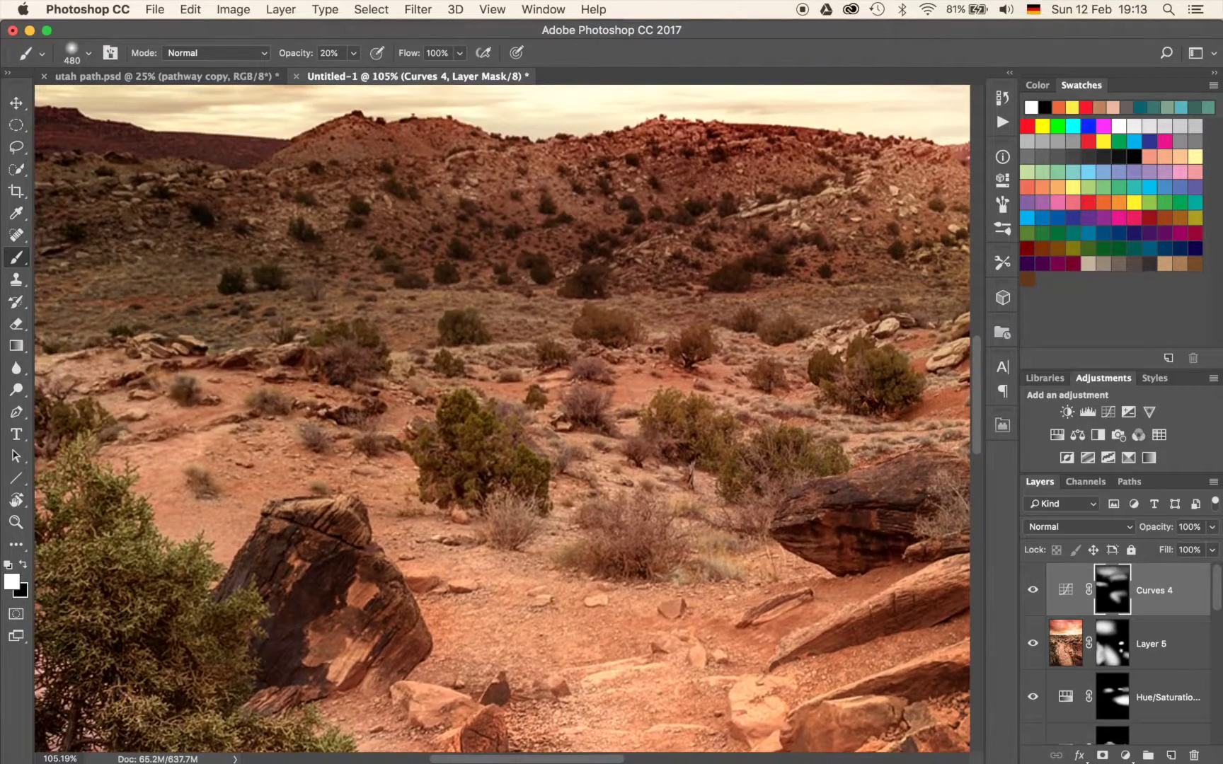
pyautogui.moveTo(354, 441); pyautogui.dragTo(160, 433)
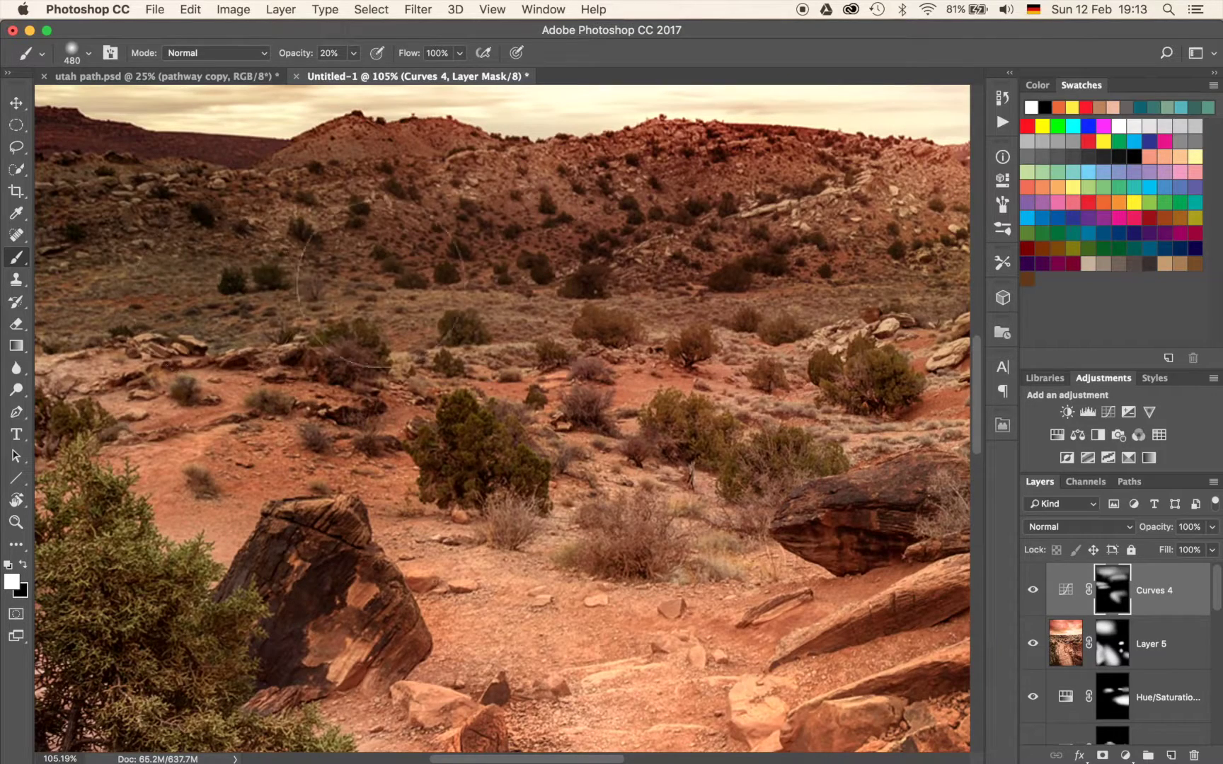
pyautogui.moveTo(450, 251)
pyautogui.mouseDown()
pyautogui.moveTo(319, 328)
pyautogui.moveTo(291, 315)
pyautogui.mouseUp()
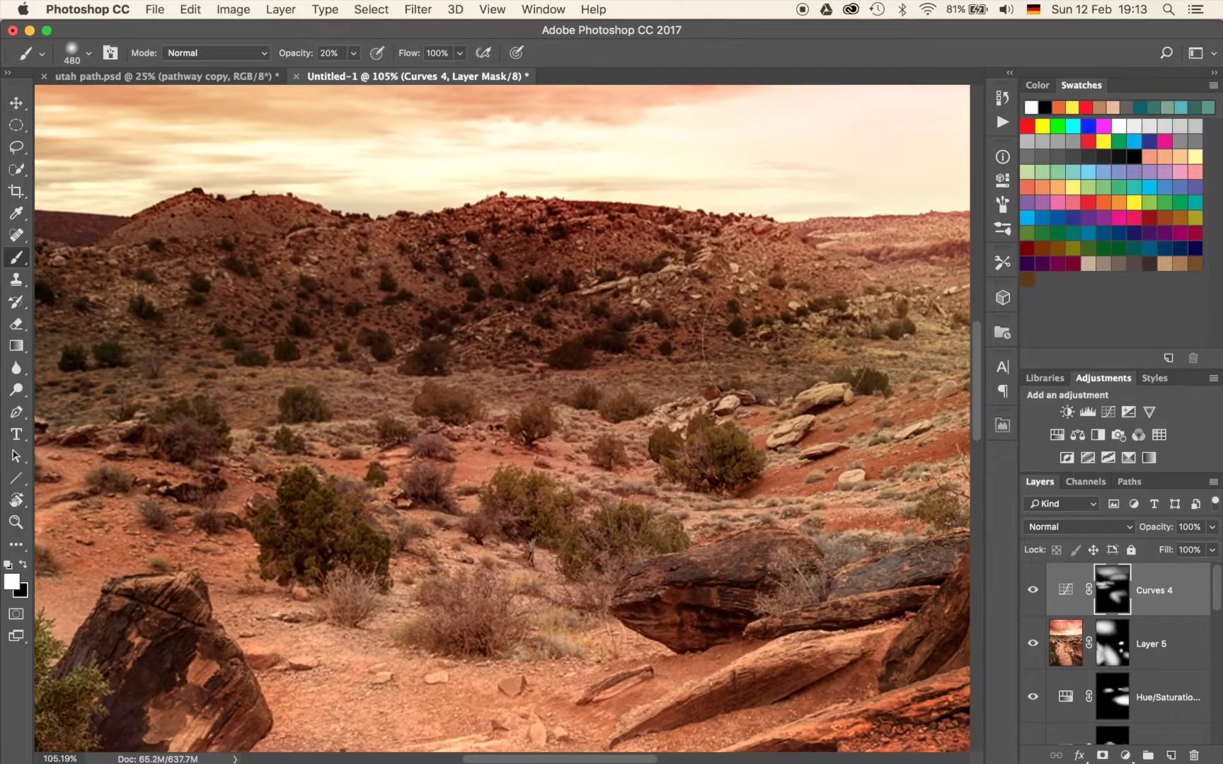
pyautogui.moveTo(414, 472); pyautogui.dragTo(605, 335)
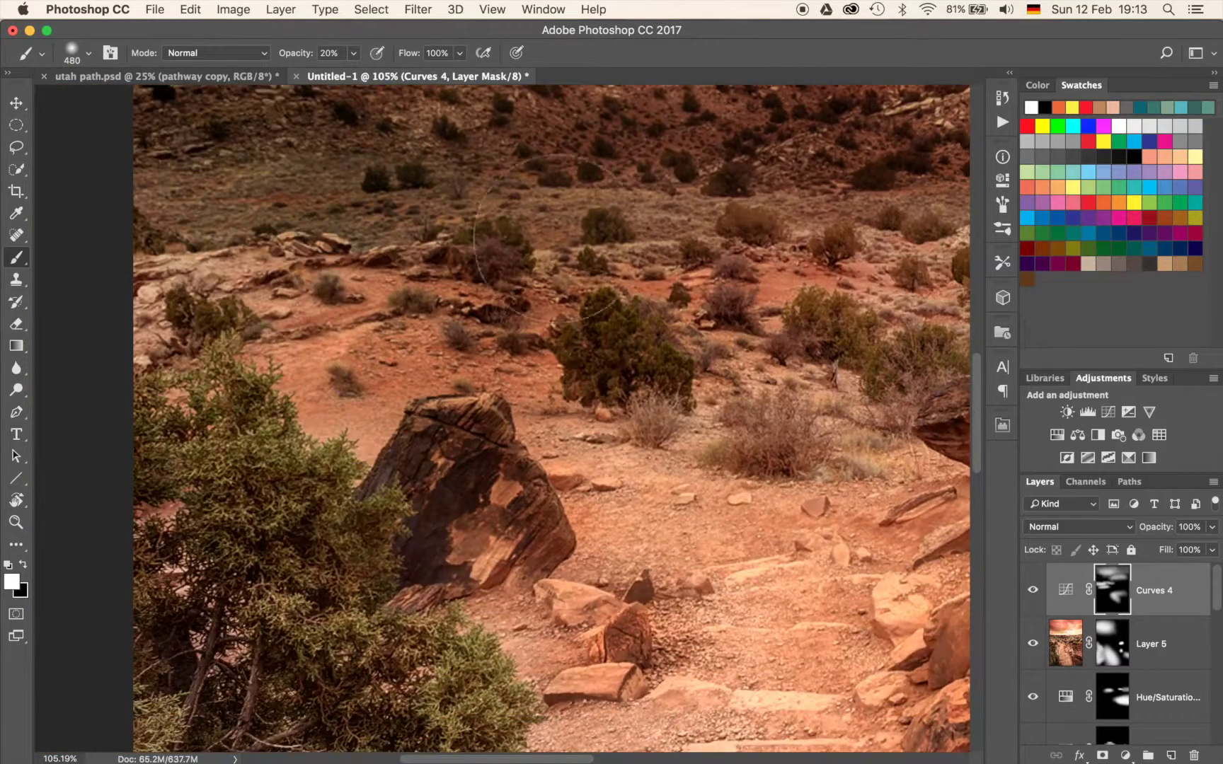
pyautogui.scroll(-5, 566, 339)
pyautogui.hscroll(-5, 566, 340)
pyautogui.moveTo(600, 352); pyautogui.dragTo(665, 262)
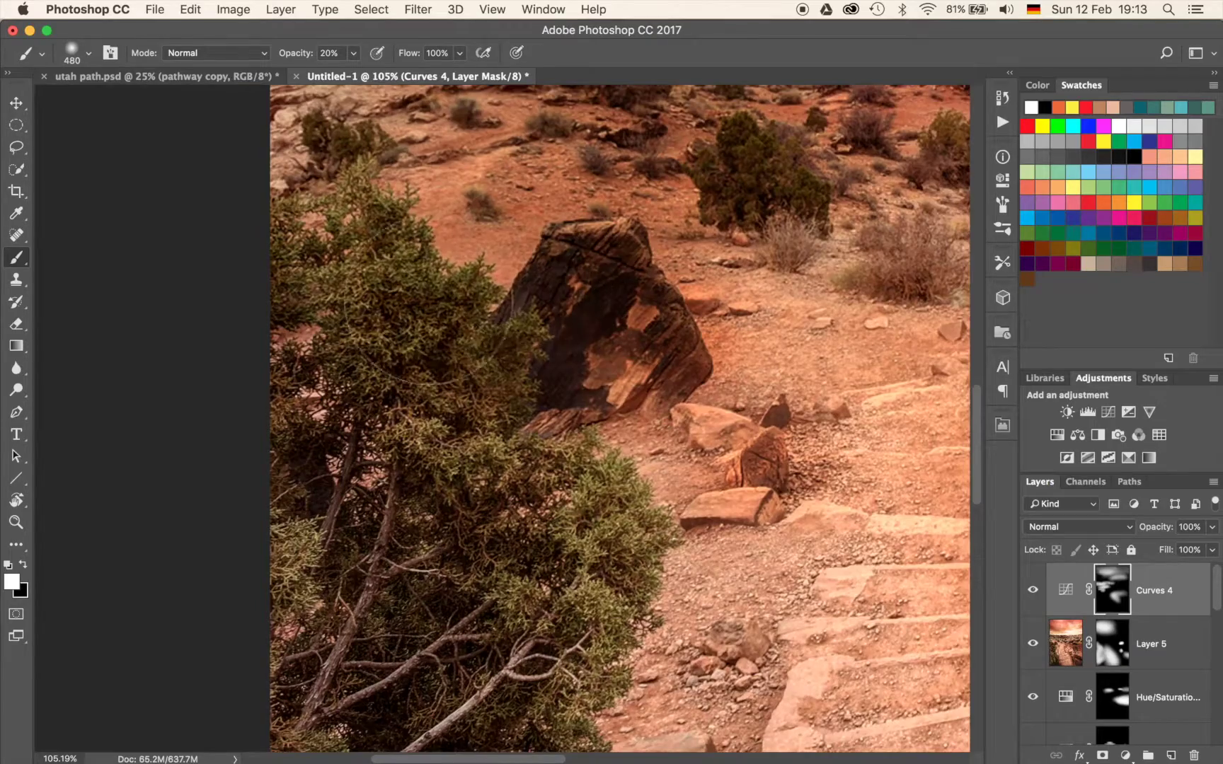
# Paint white at 20% opacity on the Curves 4 mask over the rocks behind the grass tuft and the ground between bushes and path.
pyautogui.scroll(5, 496, 418)
pyautogui.hscroll(8, 496, 418)
pyautogui.scroll(-6, 721, 228)
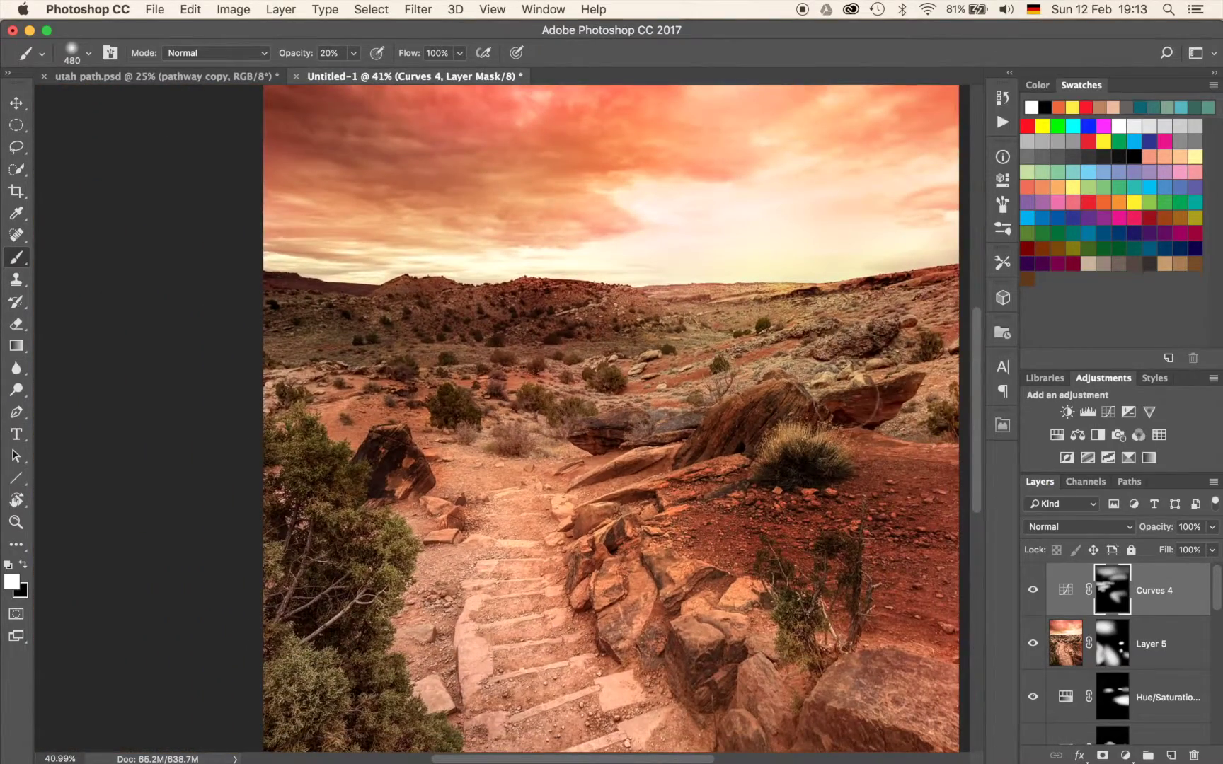
pyautogui.moveTo(822, 384); pyautogui.dragTo(873, 382)
pyautogui.hscroll(3, 800, 326)
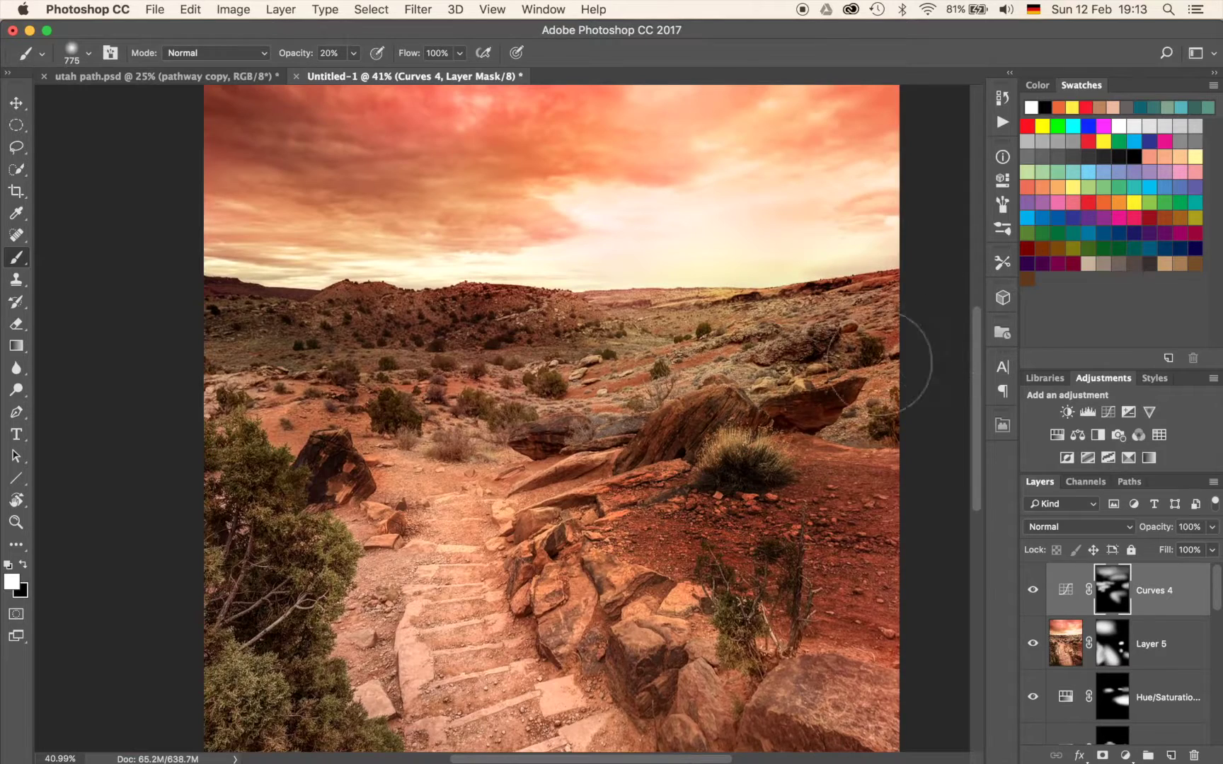
pyautogui.scroll(-3, 588, 425)
pyautogui.hscroll(-4, 588, 424)
pyautogui.moveTo(525, 495)
pyautogui.mouseDown()
pyautogui.moveTo(453, 505)
pyautogui.moveTo(485, 520)
pyautogui.mouseUp()
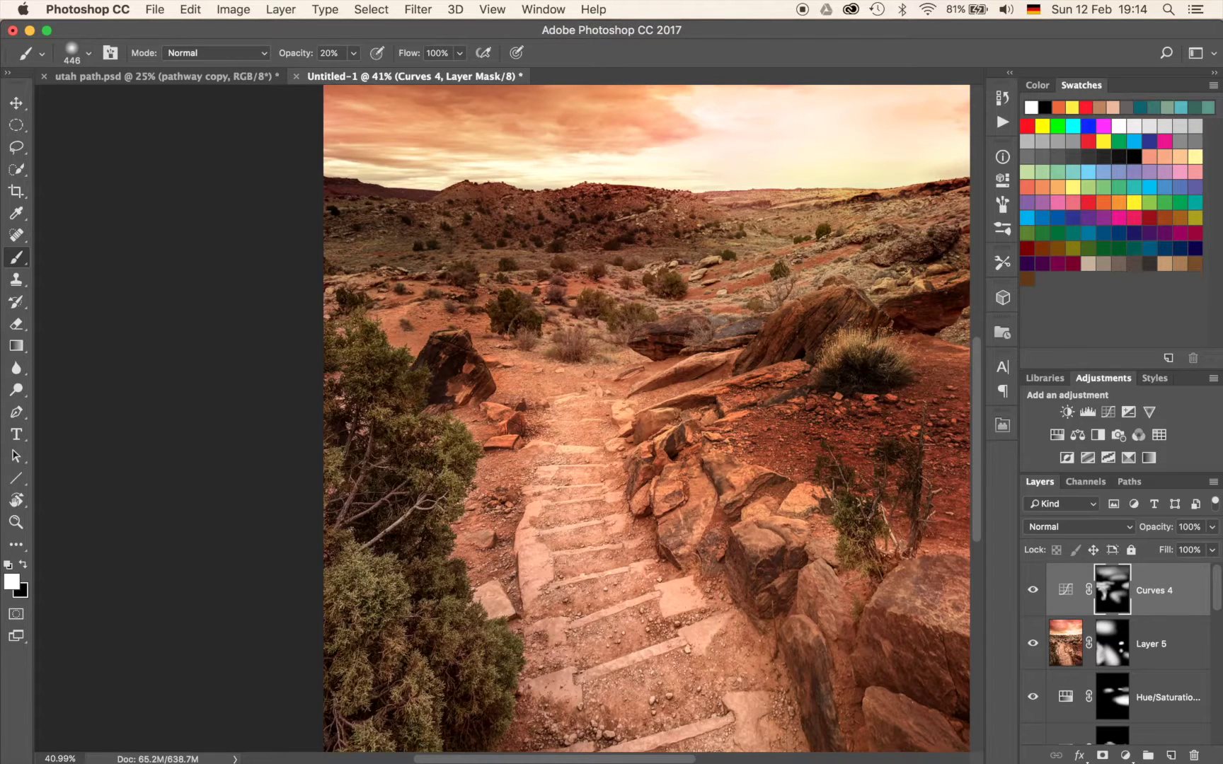
pyautogui.scroll(-6, 698, 354)
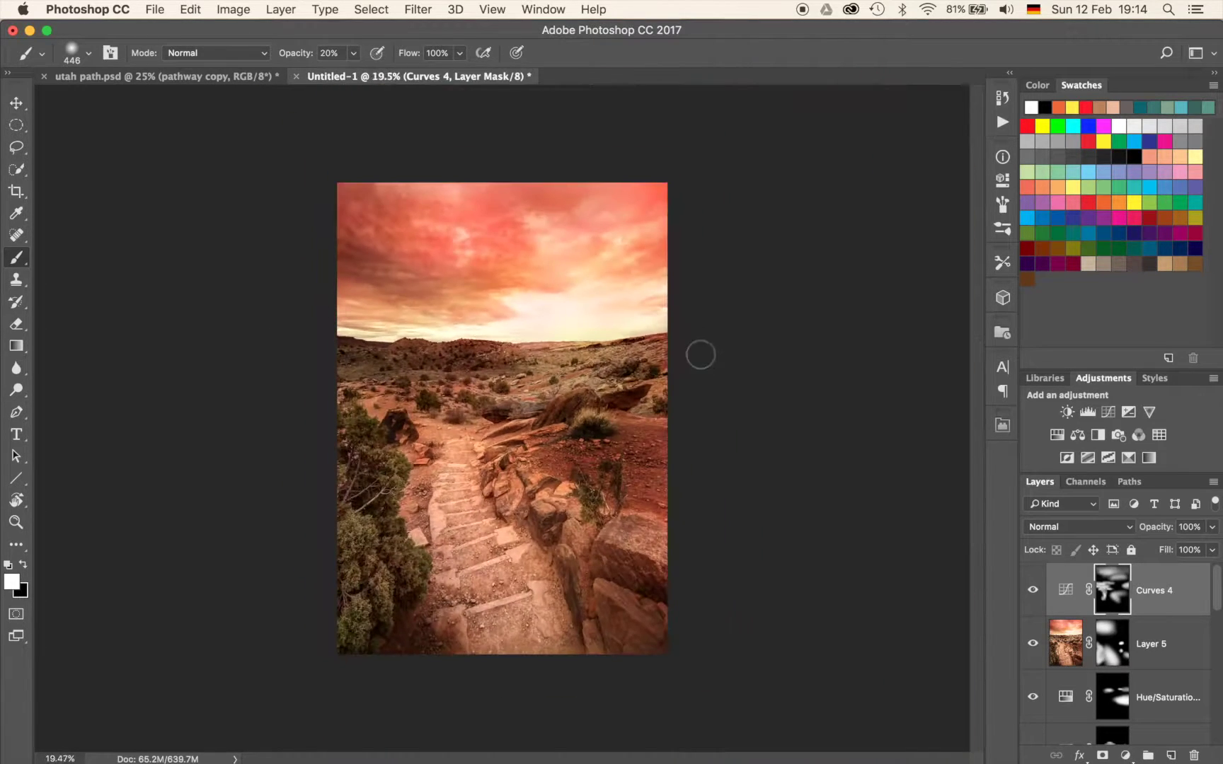
pyautogui.scroll(-1, 682, 414)
pyautogui.scroll(-1, 670, 428)
pyautogui.scroll(5, 667, 431)
pyautogui.scroll(-1, 650, 445)
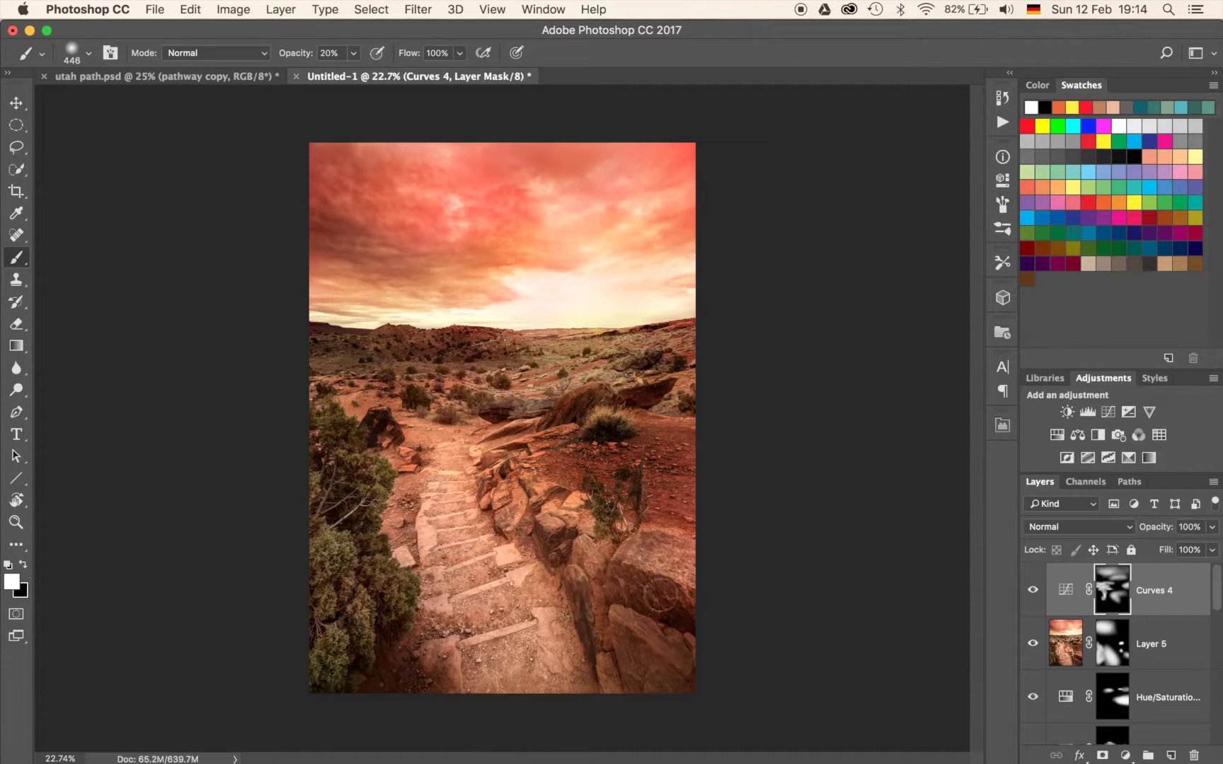
# Add another darkening Curves adjustment layer above Curves 4 with a point at Input 149, Output 99, and invert its mask.
pyautogui.click(1109, 411)
pyautogui.moveTo(837, 348); pyautogui.dragTo(855, 366)
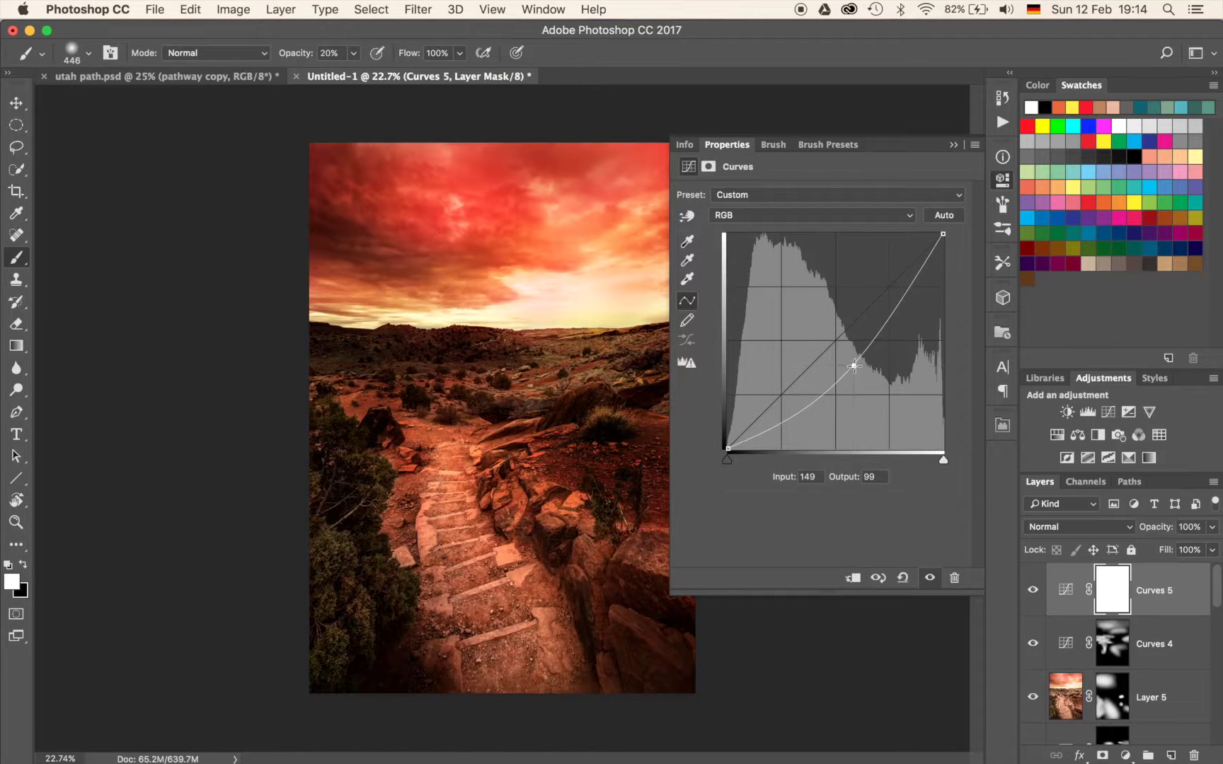
pyautogui.click(955, 146)
pyautogui.press('super+i')
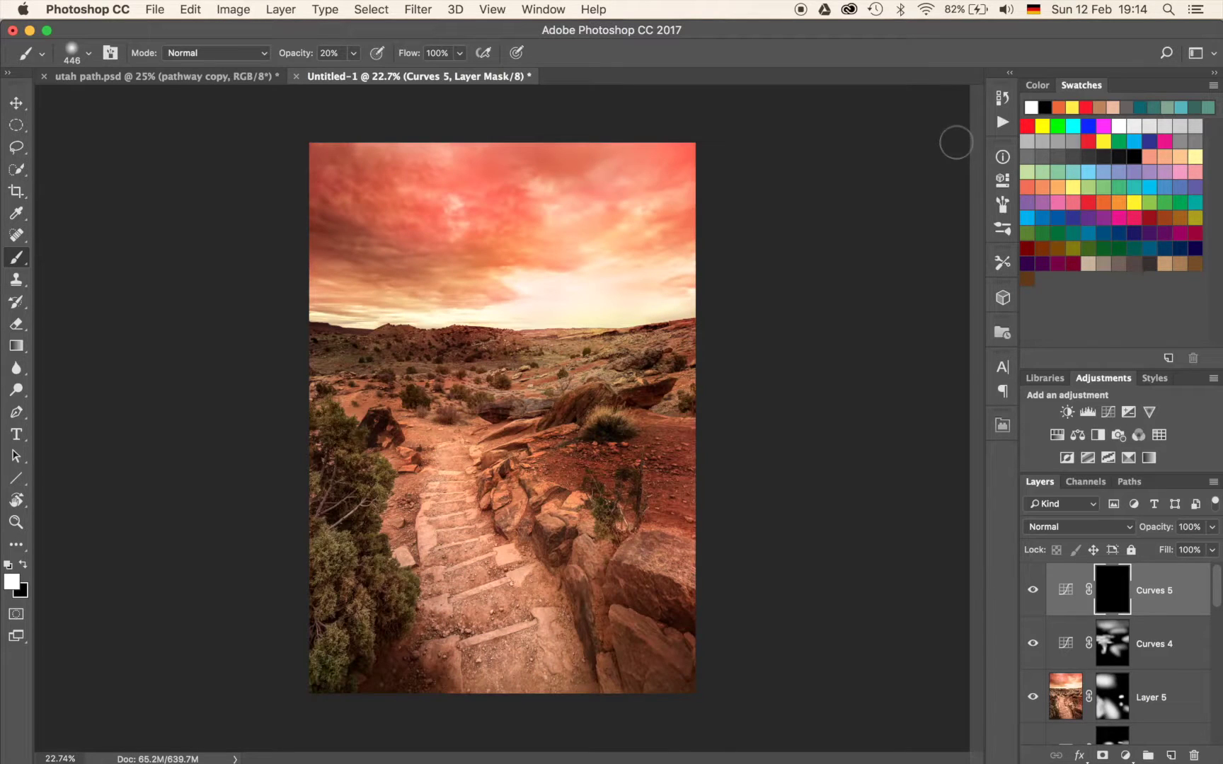
# Paint white at 20% opacity on the Curves 5 mask over the photo's bottom edge, its lower corners and the path's steps.
pyautogui.moveTo(447, 666); pyautogui.dragTo(494, 674)
pyautogui.moveTo(379, 691)
pyautogui.mouseDown()
pyautogui.moveTo(395, 662)
pyautogui.moveTo(469, 702)
pyautogui.moveTo(599, 705)
pyautogui.moveTo(718, 650)
pyautogui.moveTo(646, 625)
pyautogui.mouseUp()
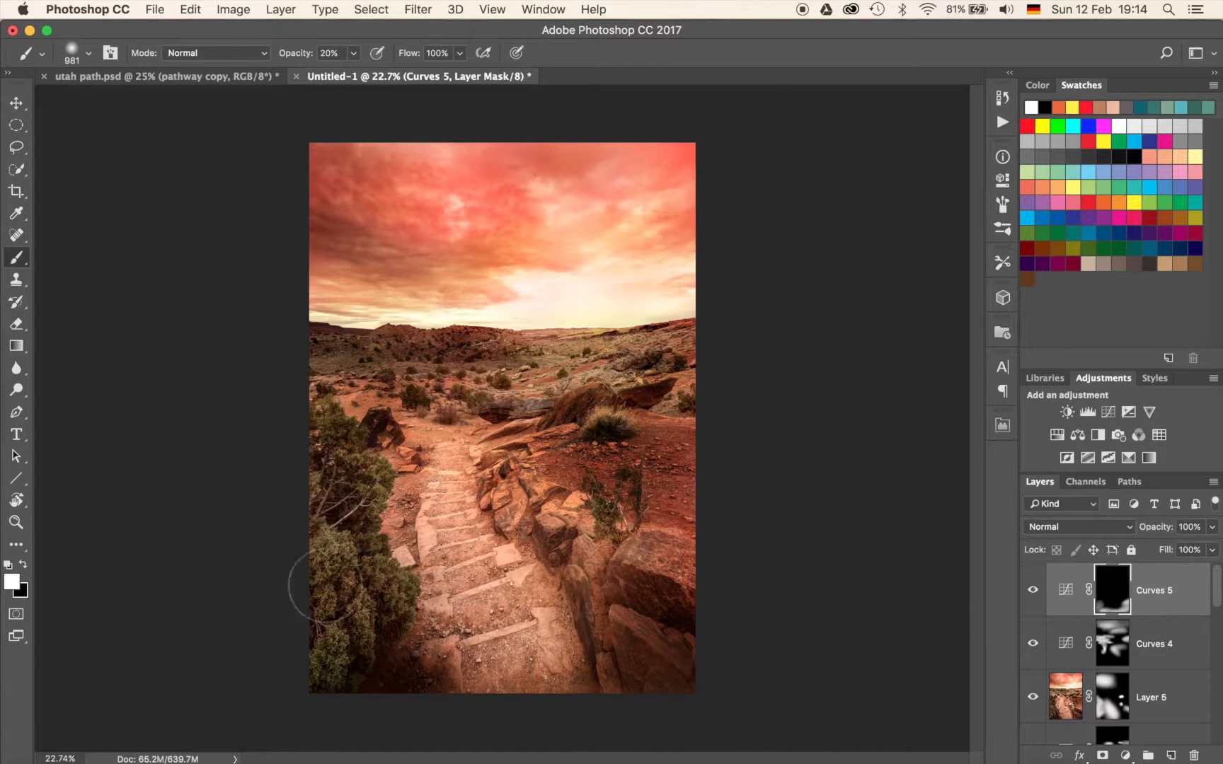
pyautogui.moveTo(307, 690)
pyautogui.mouseDown()
pyautogui.moveTo(424, 626)
pyautogui.moveTo(355, 666)
pyautogui.mouseUp()
pyautogui.moveTo(242, 711); pyautogui.dragTo(420, 696)
pyautogui.moveTo(450, 482); pyautogui.dragTo(460, 535)
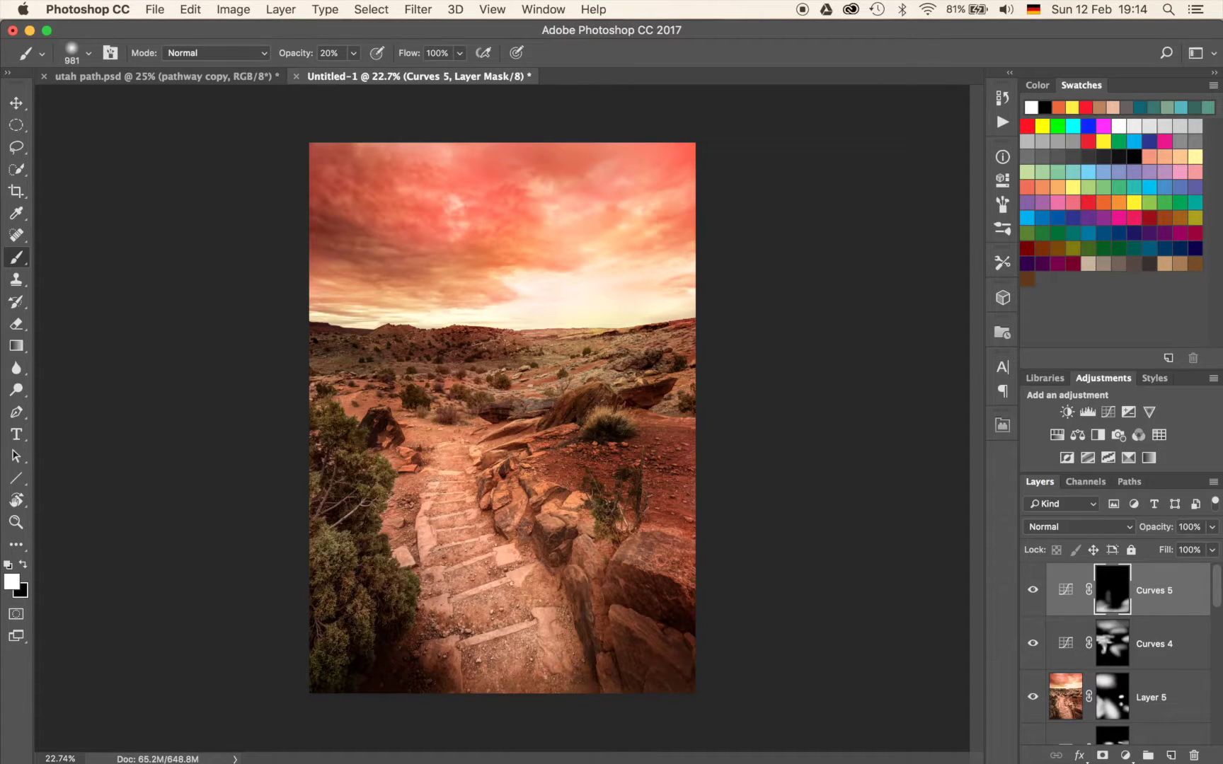
pyautogui.moveTo(444, 481); pyautogui.dragTo(529, 571)
pyautogui.moveTo(511, 542); pyautogui.dragTo(602, 632)
pyautogui.moveTo(514, 570); pyautogui.dragTo(529, 637)
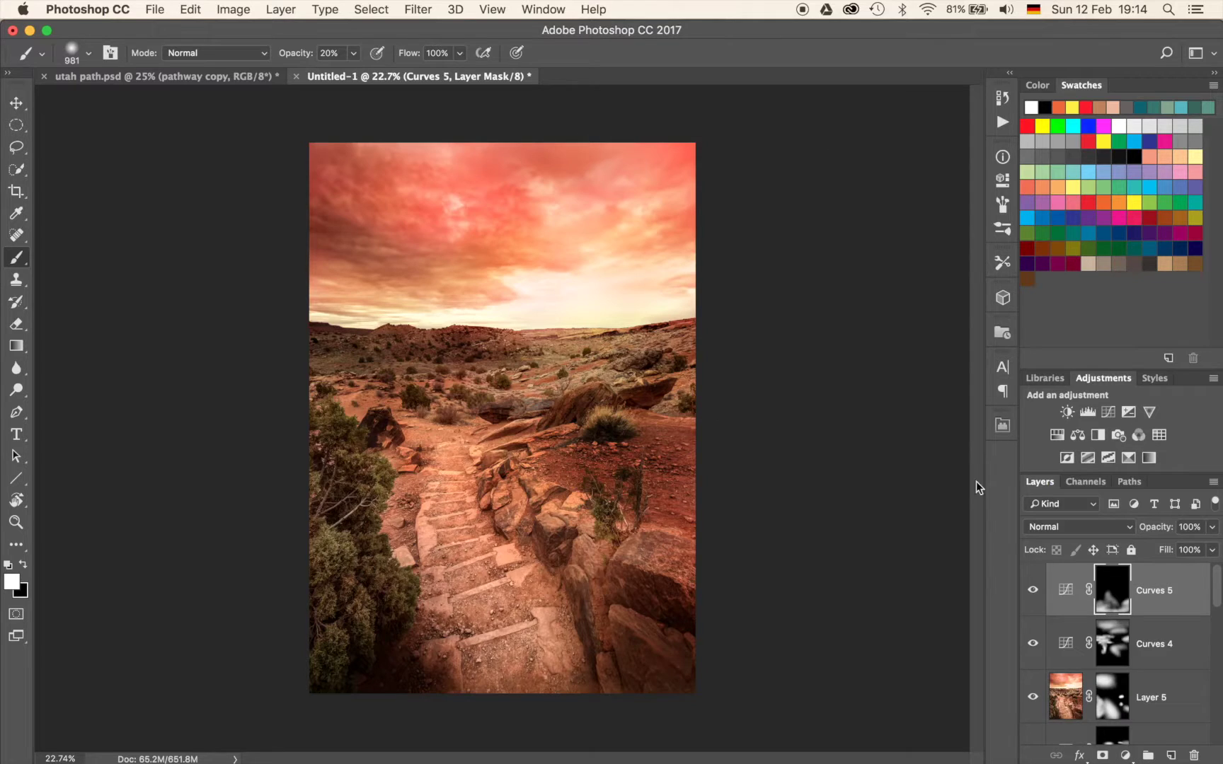
# Add a Hue/Saturation adjustment layer above Curves 5 with Hue +10, and invert its mask.
pyautogui.click(1056, 436)
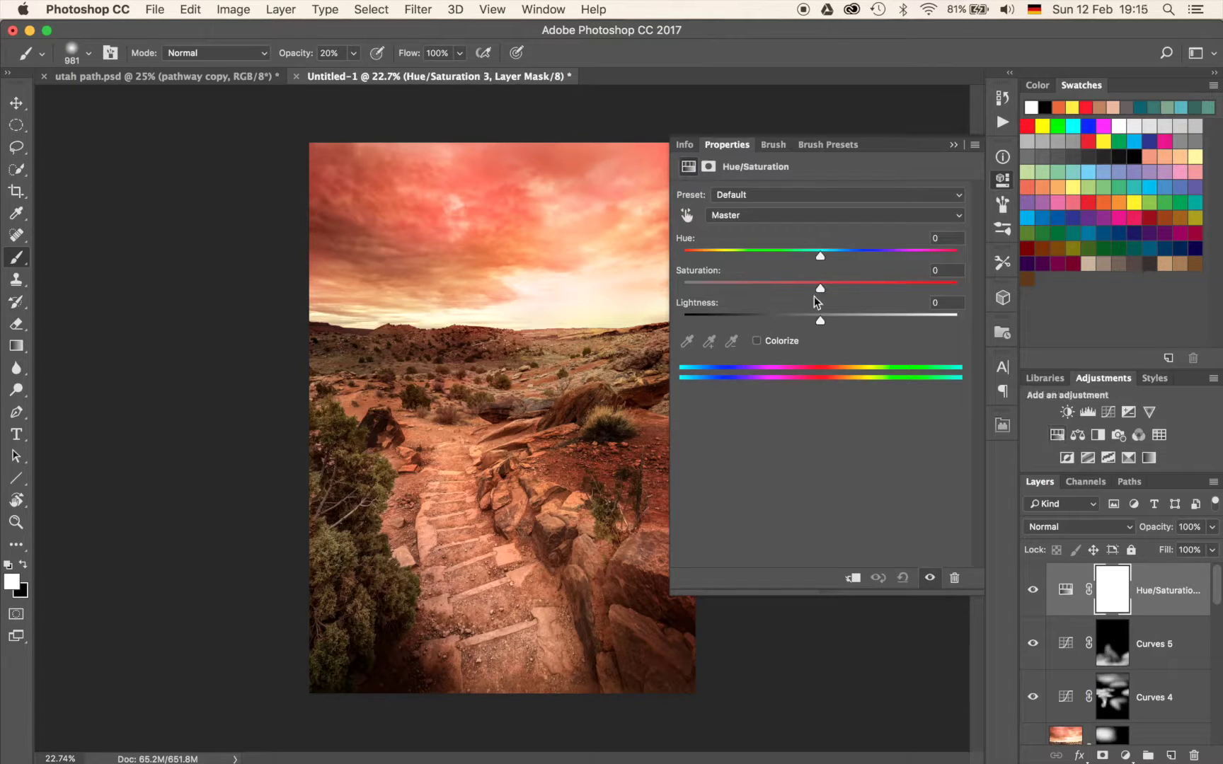
pyautogui.moveTo(821, 256); pyautogui.dragTo(831, 257)
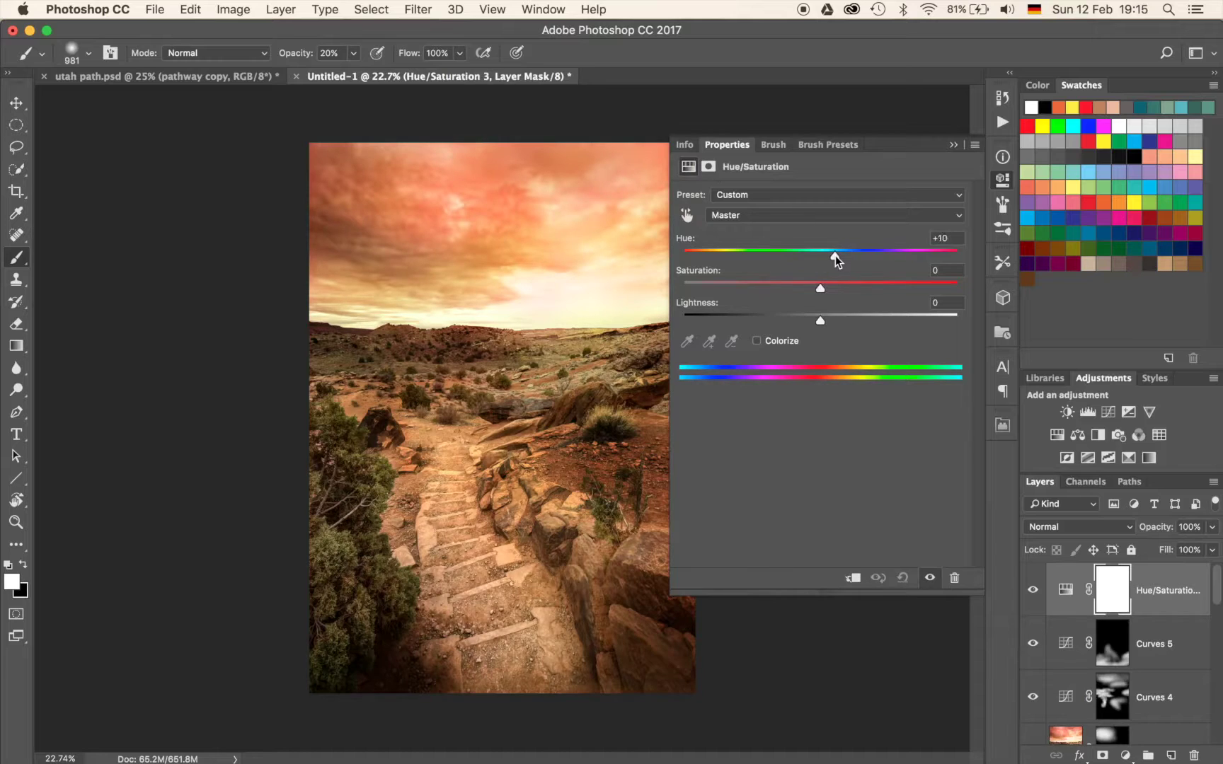
pyautogui.click(954, 146)
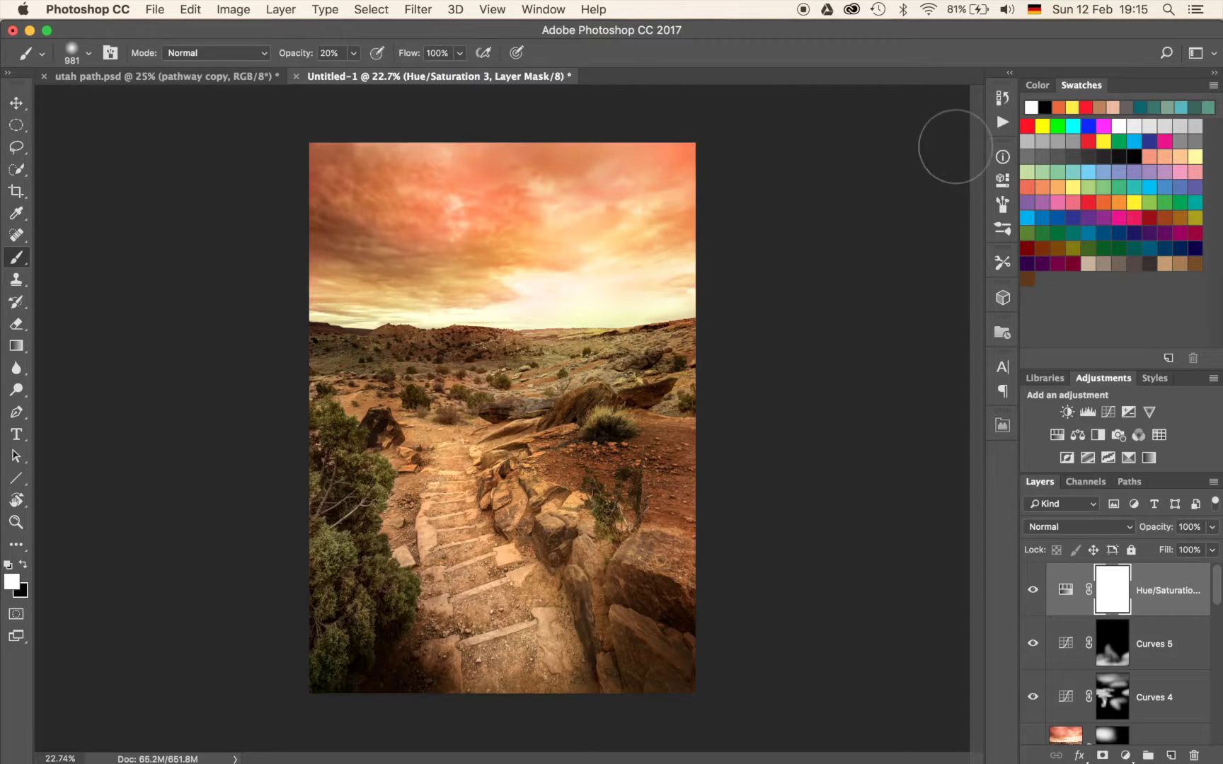
pyautogui.press('i')
pyautogui.press('super+i')
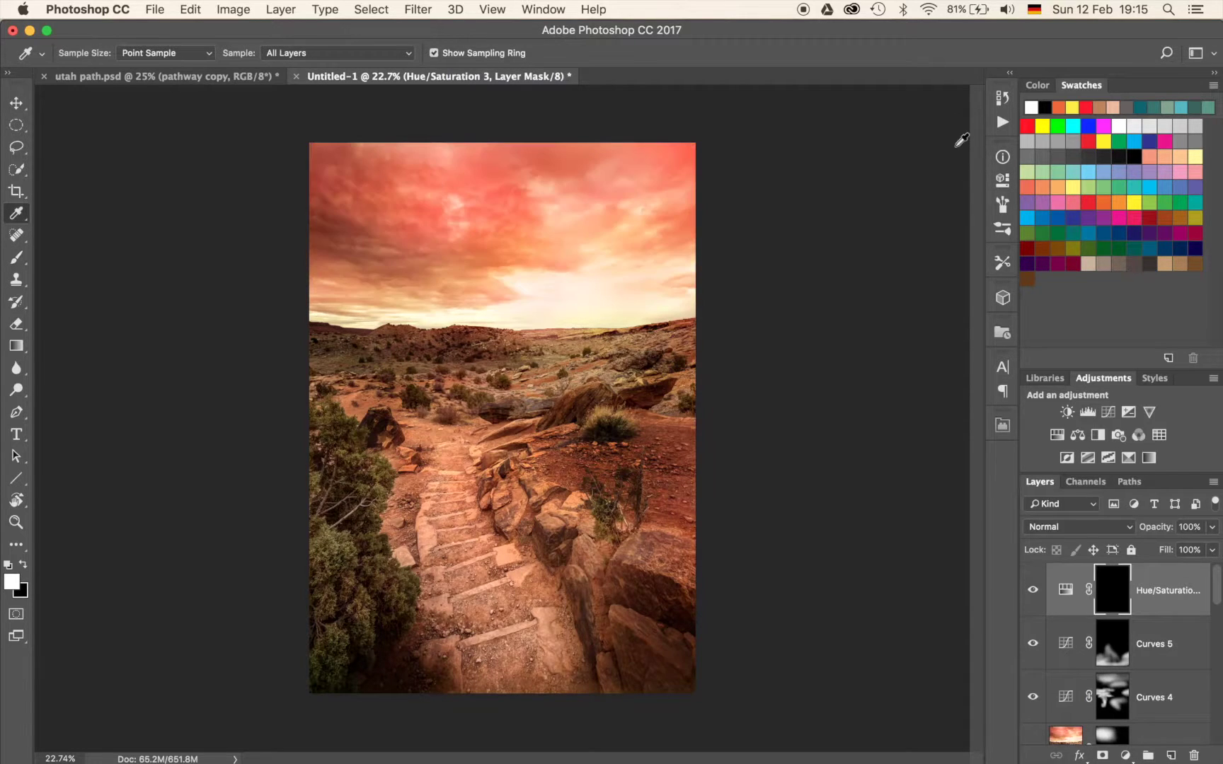
# Paint white at 20% opacity on the new Hue/Saturation mask across the upper sky with a soft brush of size 1421.
pyautogui.rightClick(445, 232)
pyautogui.click(464, 191)
pyautogui.press('b')
pyautogui.moveTo(406, 249)
pyautogui.mouseDown()
pyautogui.moveTo(465, 216)
pyautogui.moveTo(487, 218)
pyautogui.moveTo(429, 226)
pyautogui.moveTo(408, 192)
pyautogui.moveTo(504, 196)
pyautogui.moveTo(376, 180)
pyautogui.moveTo(539, 189)
pyautogui.moveTo(489, 208)
pyautogui.moveTo(456, 202)
pyautogui.moveTo(509, 209)
pyautogui.moveTo(351, 199)
pyautogui.moveTo(375, 164)
pyautogui.mouseUp()
pyautogui.moveTo(245, 186)
pyautogui.mouseDown()
pyautogui.moveTo(476, 177)
pyautogui.moveTo(472, 212)
pyautogui.moveTo(428, 274)
pyautogui.moveTo(685, 216)
pyautogui.mouseUp()
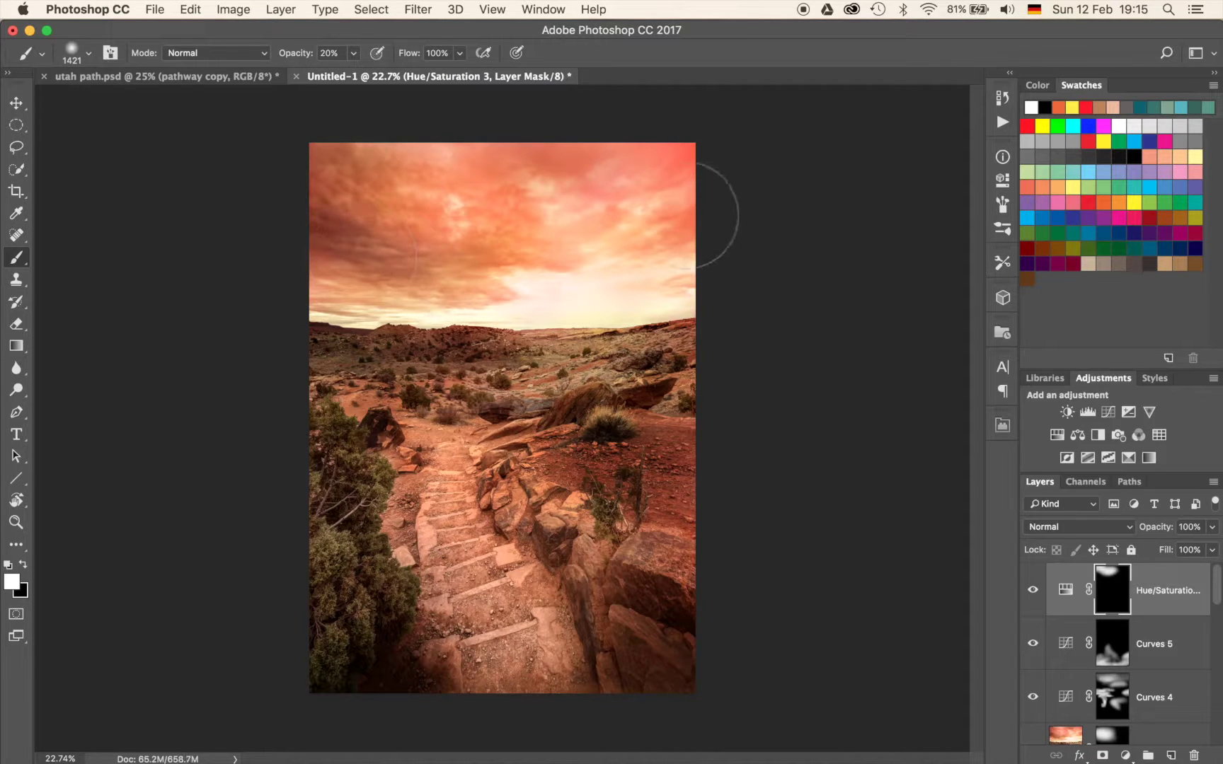
pyautogui.click(1057, 435)
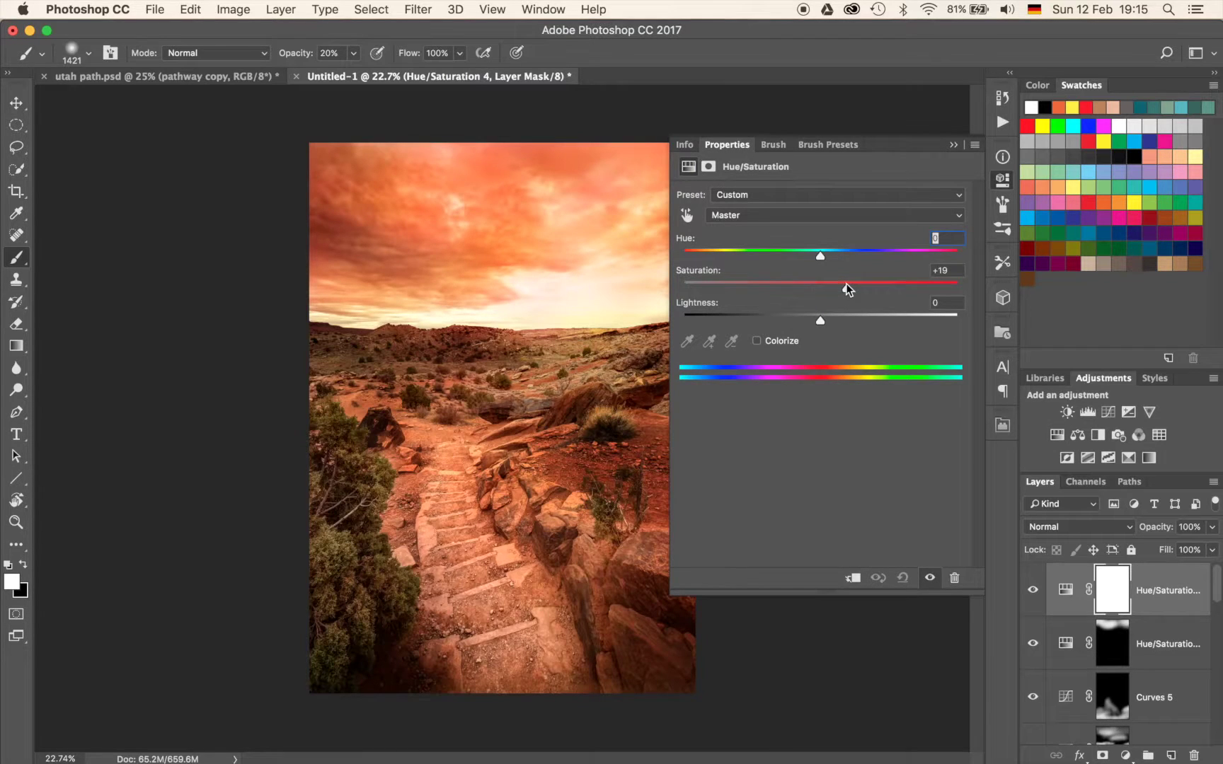
pyautogui.moveTo(846, 283); pyautogui.dragTo(821, 291)
pyautogui.click(953, 145)
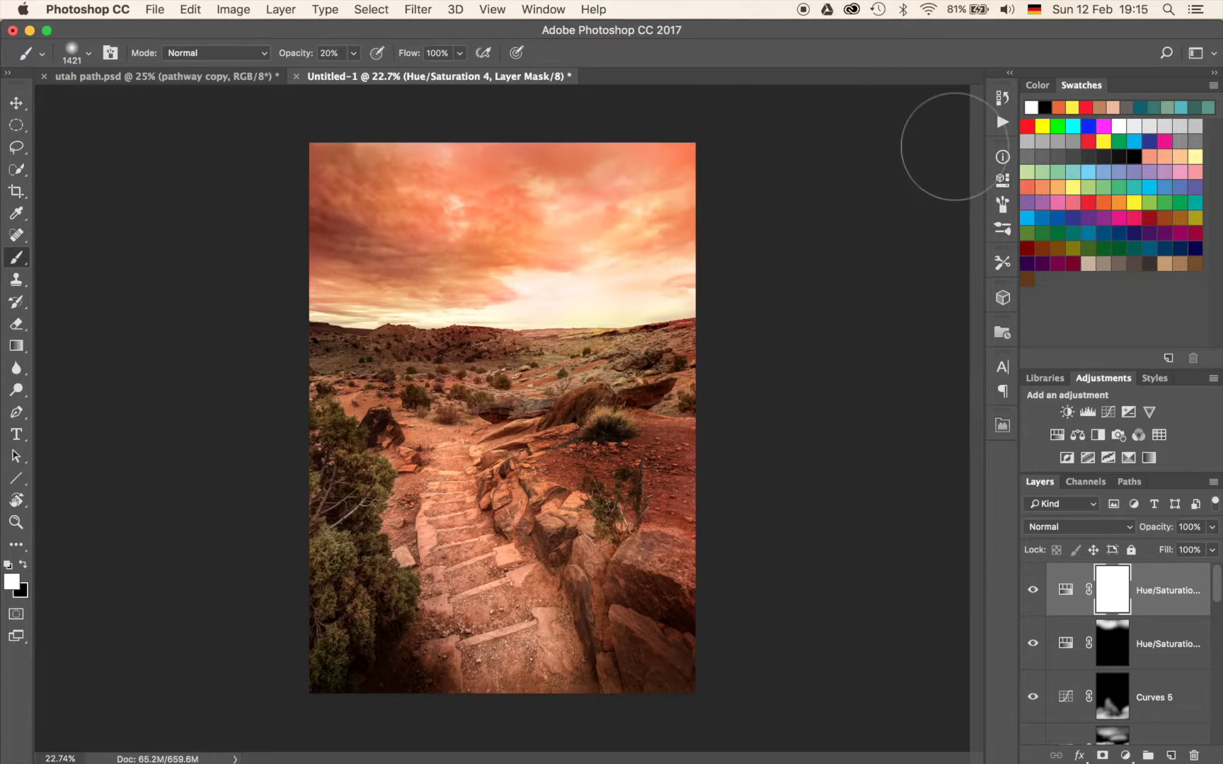
pyautogui.press('BackSpace')
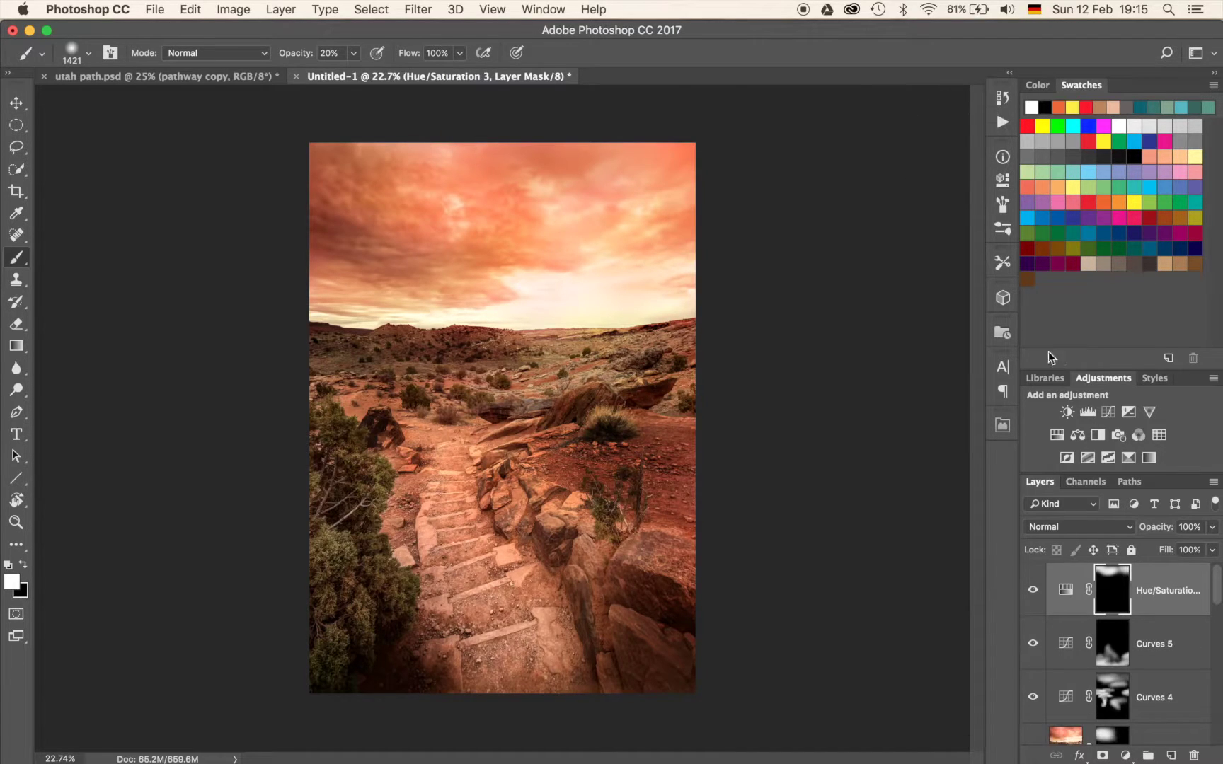
pyautogui.click(1108, 412)
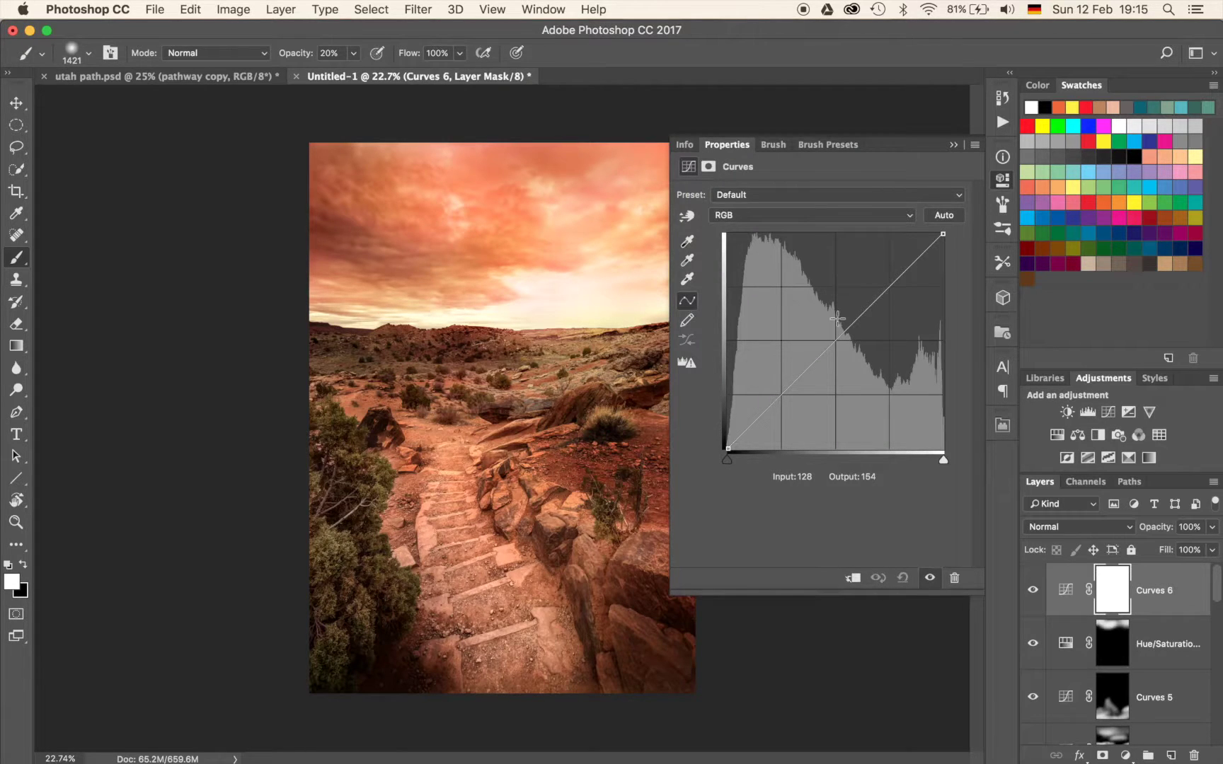
pyautogui.click(807, 215)
pyautogui.click(810, 228)
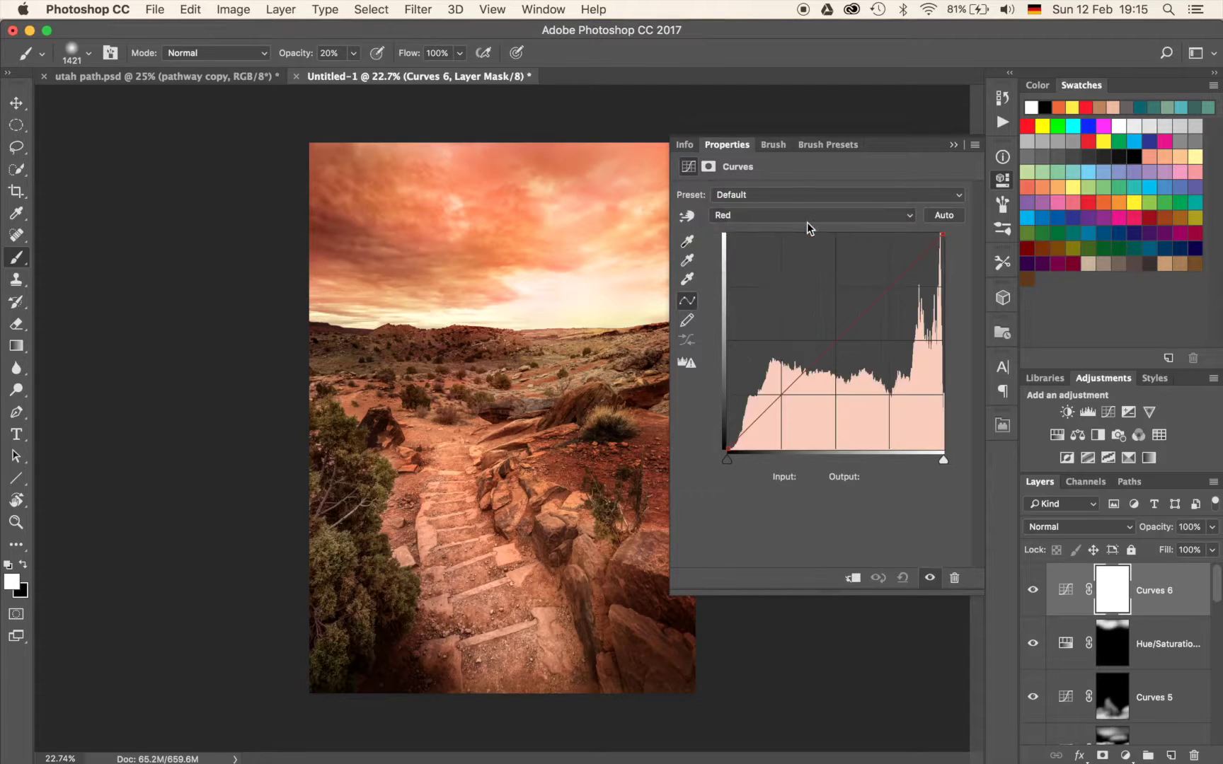
pyautogui.click(832, 351)
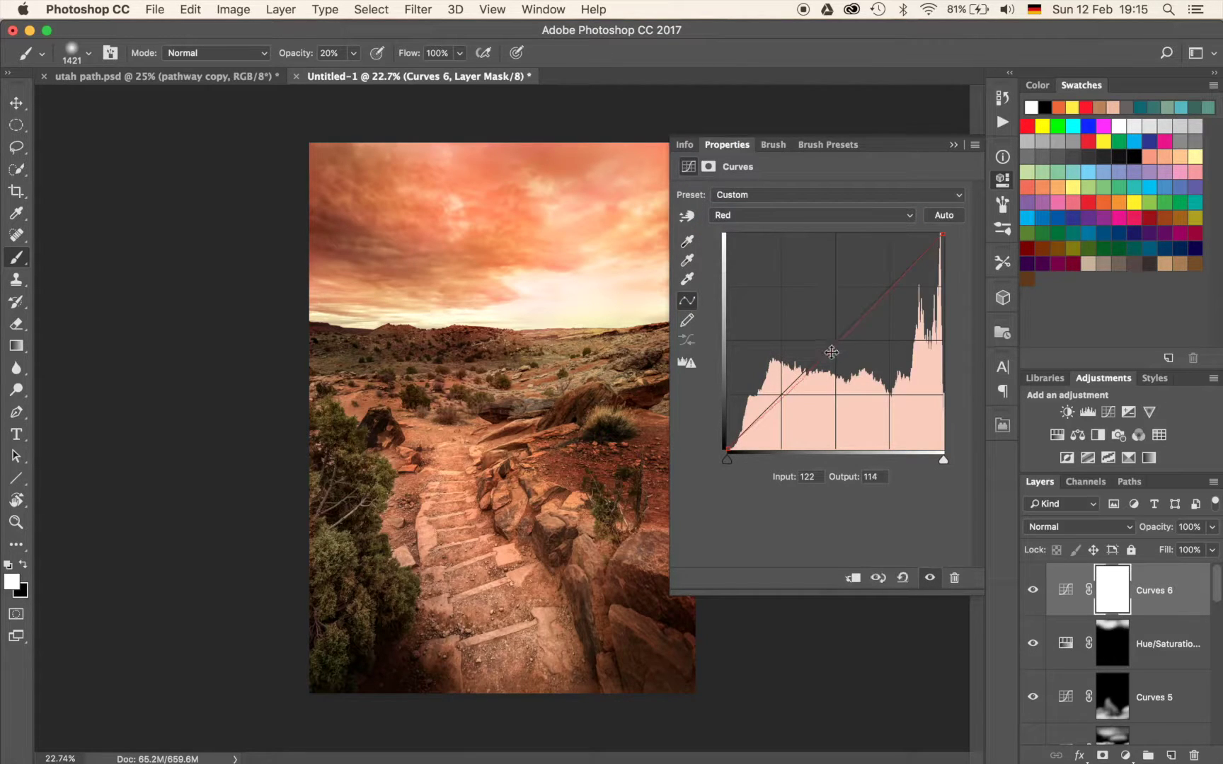
pyautogui.click(952, 145)
pyautogui.press('BackSpace')
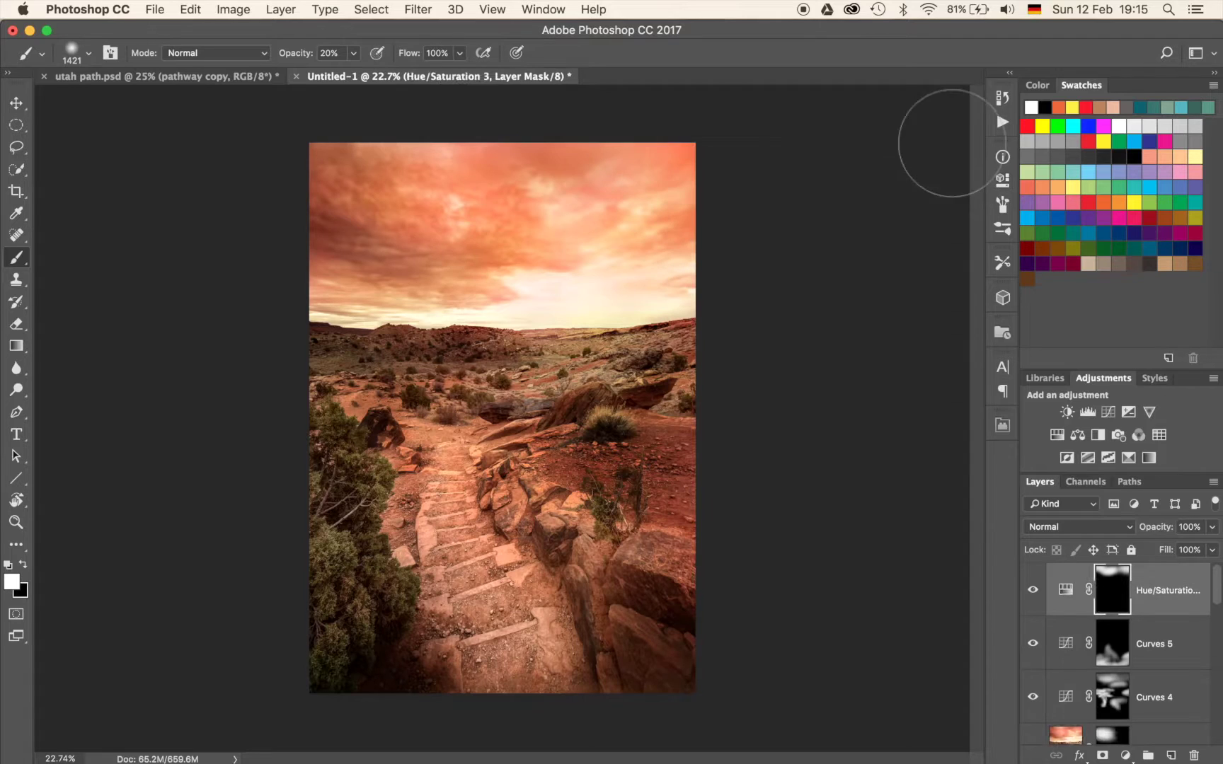
# Add a Curves adjustment layer with an RGB point at Input 119, Output 118, and lower the Red curve at Input 118 to Output 99.
pyautogui.click(1109, 412)
pyautogui.moveTo(829, 357)
pyautogui.mouseDown()
pyautogui.moveTo(817, 334)
pyautogui.moveTo(844, 361)
pyautogui.moveTo(828, 349)
pyautogui.mouseUp()
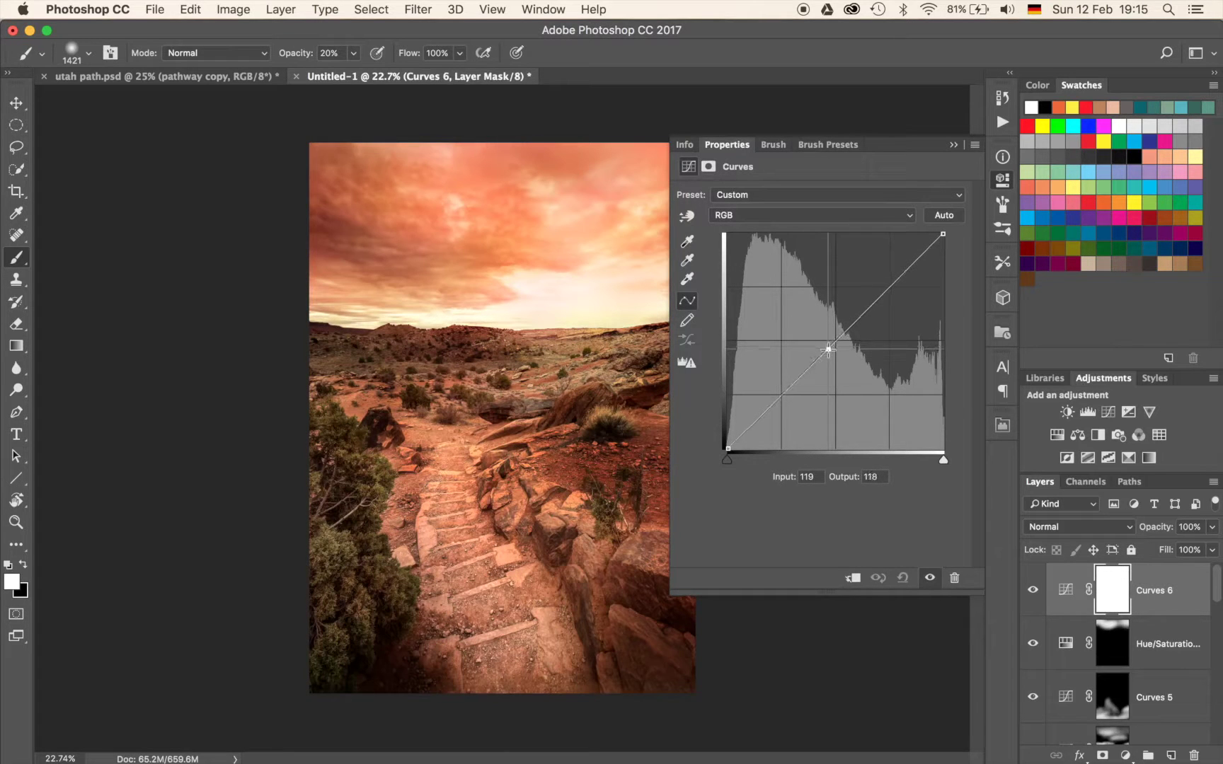
pyautogui.click(759, 215)
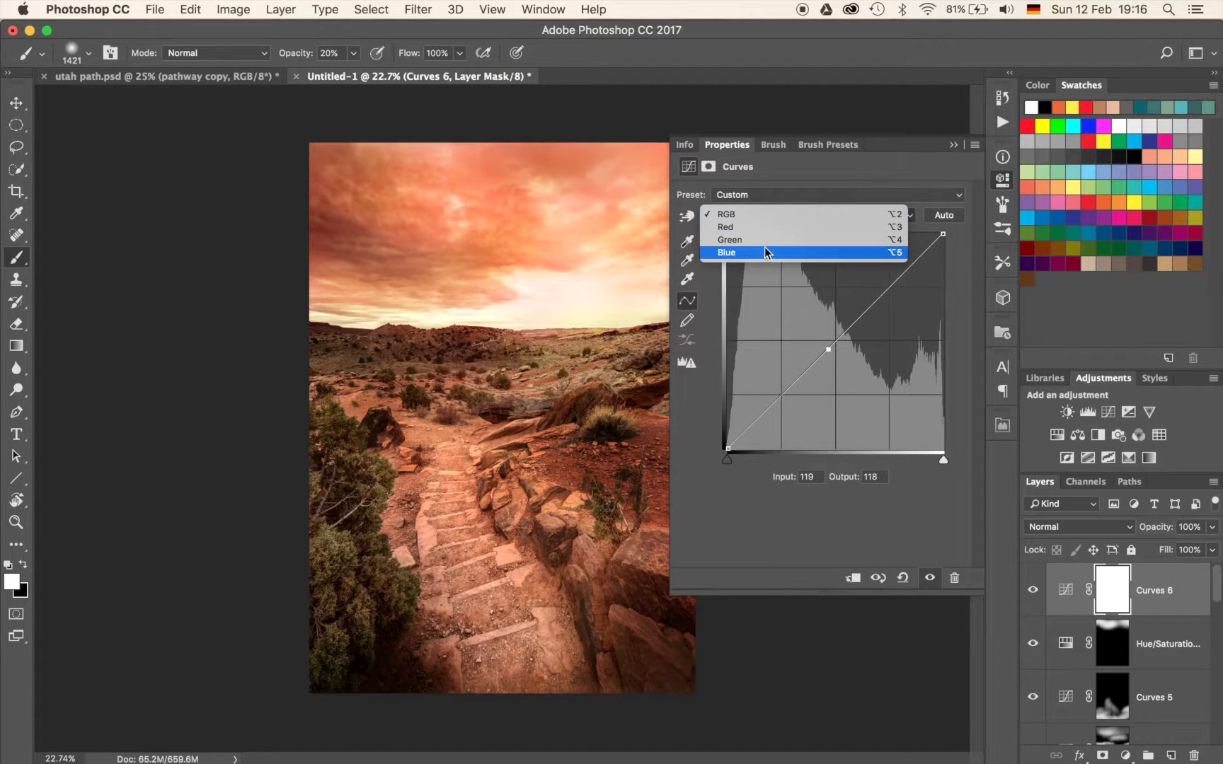
pyautogui.click(749, 228)
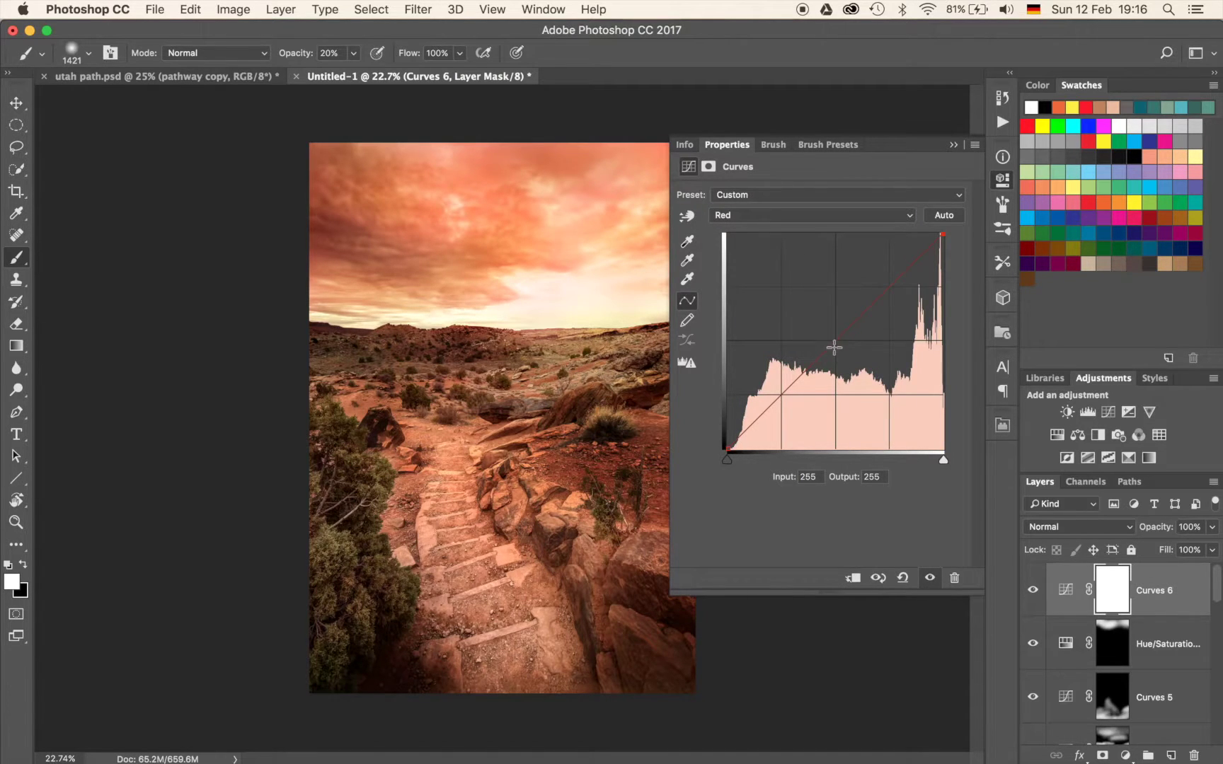
pyautogui.moveTo(829, 352); pyautogui.dragTo(830, 361)
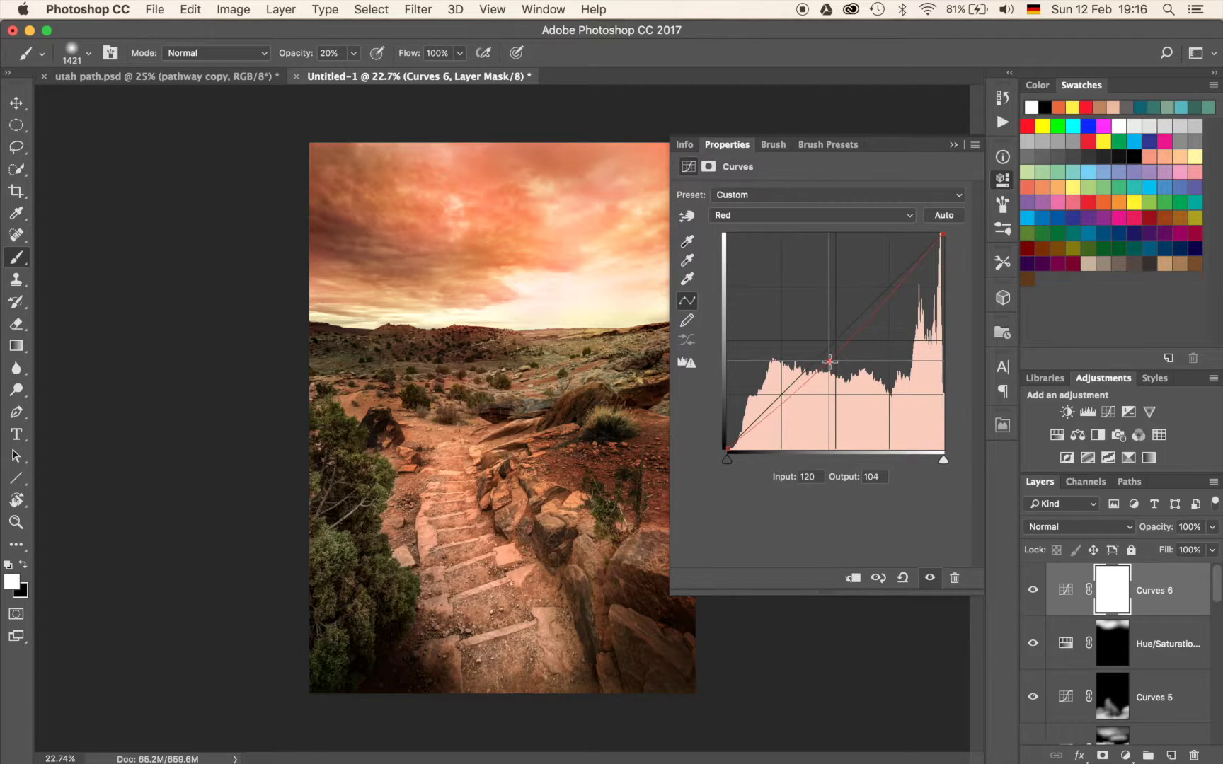
pyautogui.moveTo(830, 361); pyautogui.dragTo(828, 365)
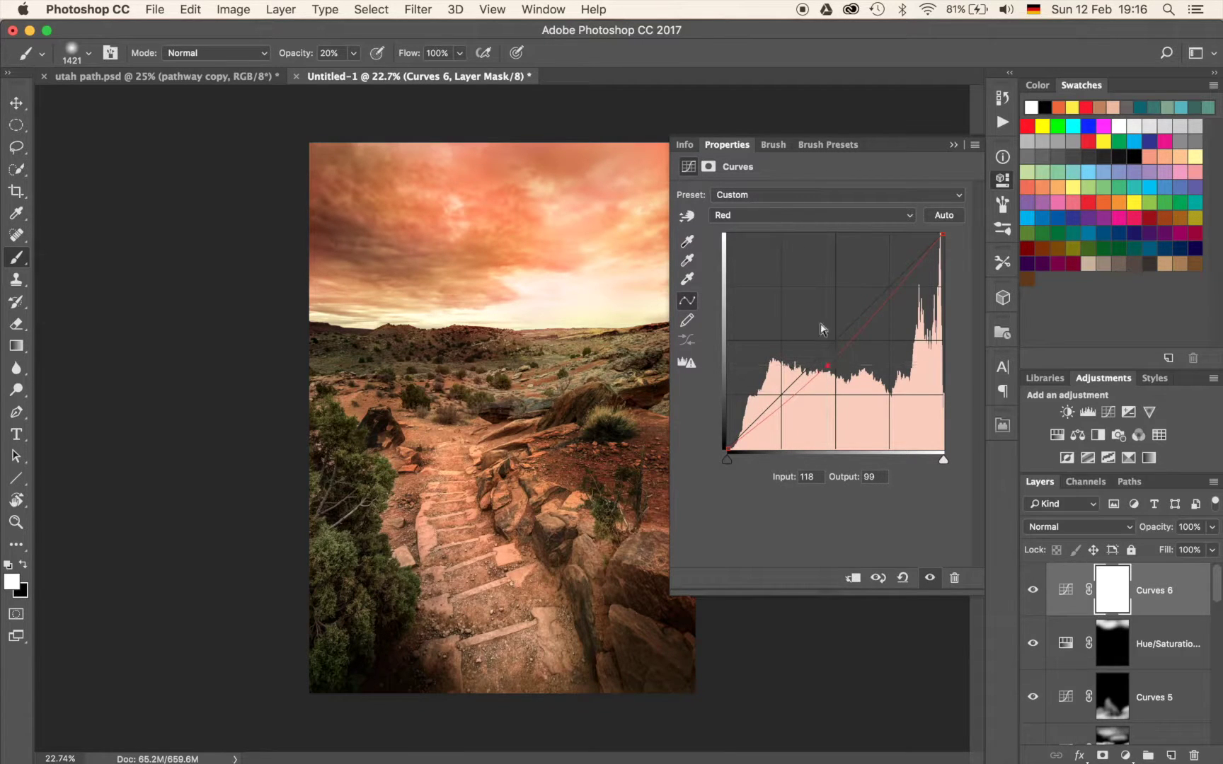
# Raise the Green curve of Curves 6 slightly with a point at Input 97, Output 99.
pyautogui.click(780, 214)
pyautogui.click(781, 224)
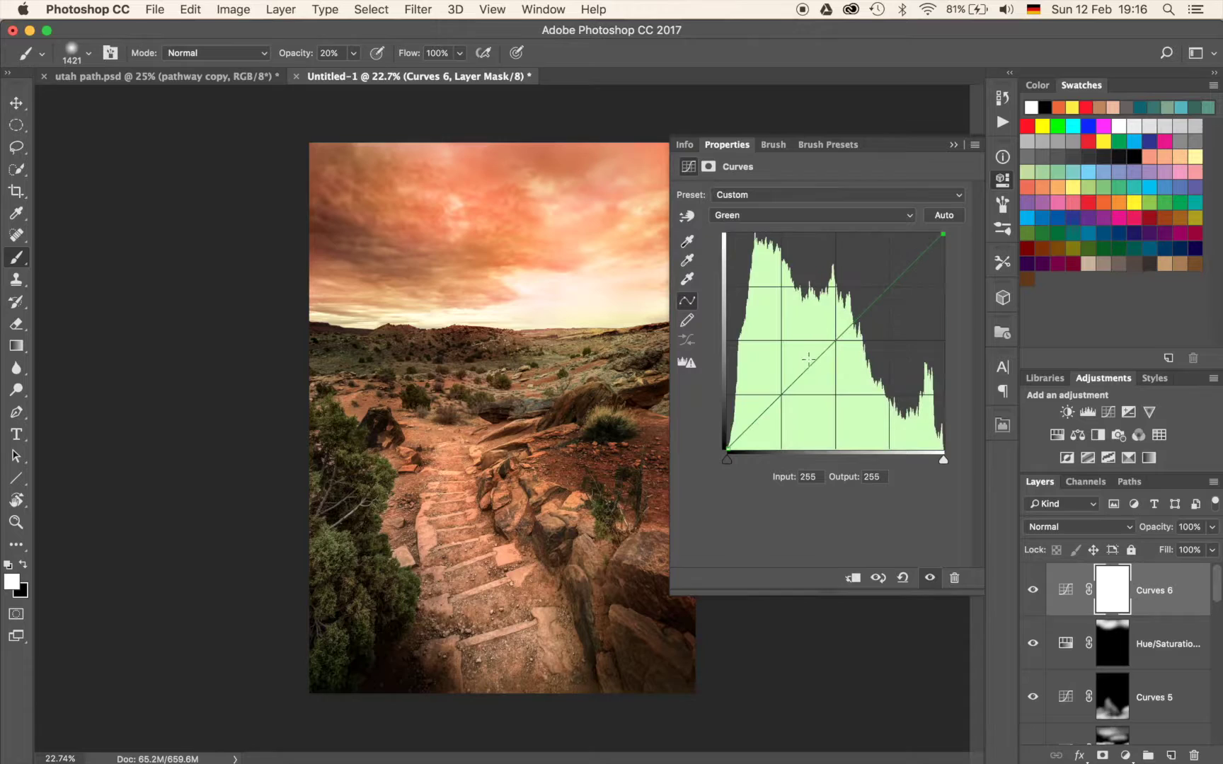
pyautogui.click(811, 363)
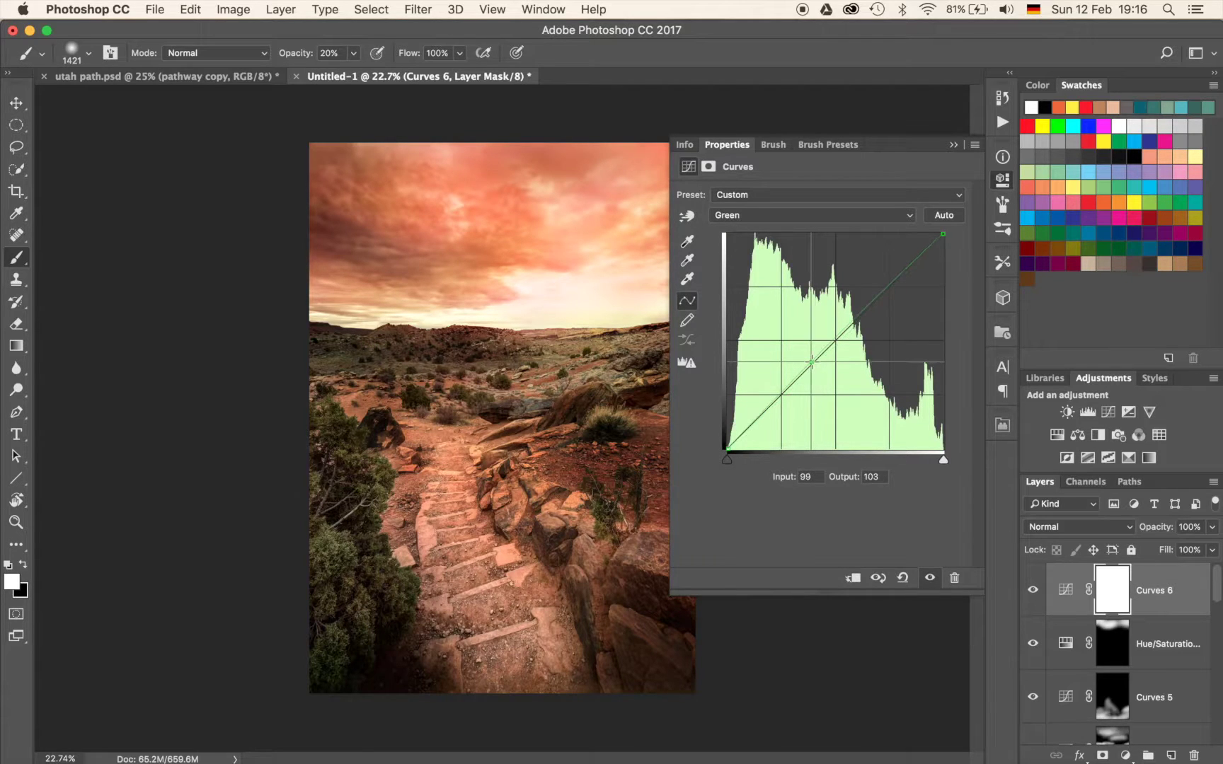
pyautogui.moveTo(811, 363); pyautogui.dragTo(809, 364)
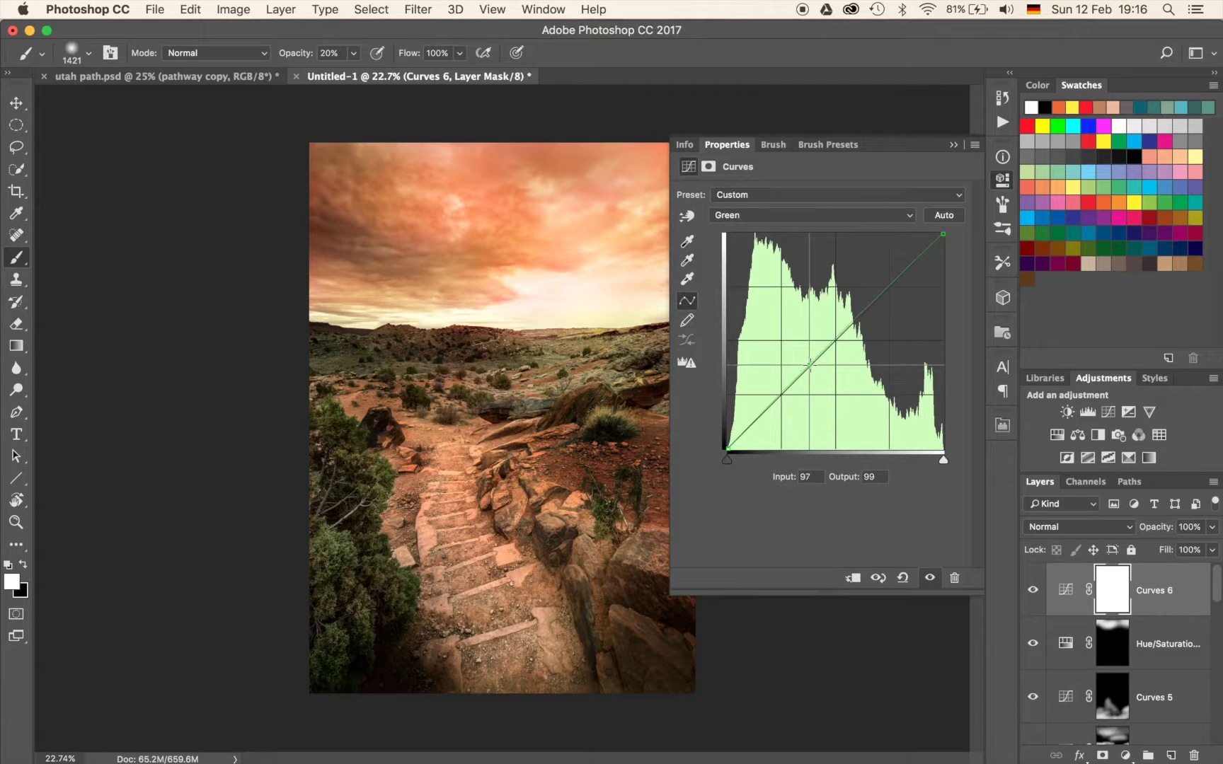
# Raise the Blue curve of Curves 6 slightly with a point in the lower midtones.
pyautogui.click(754, 214)
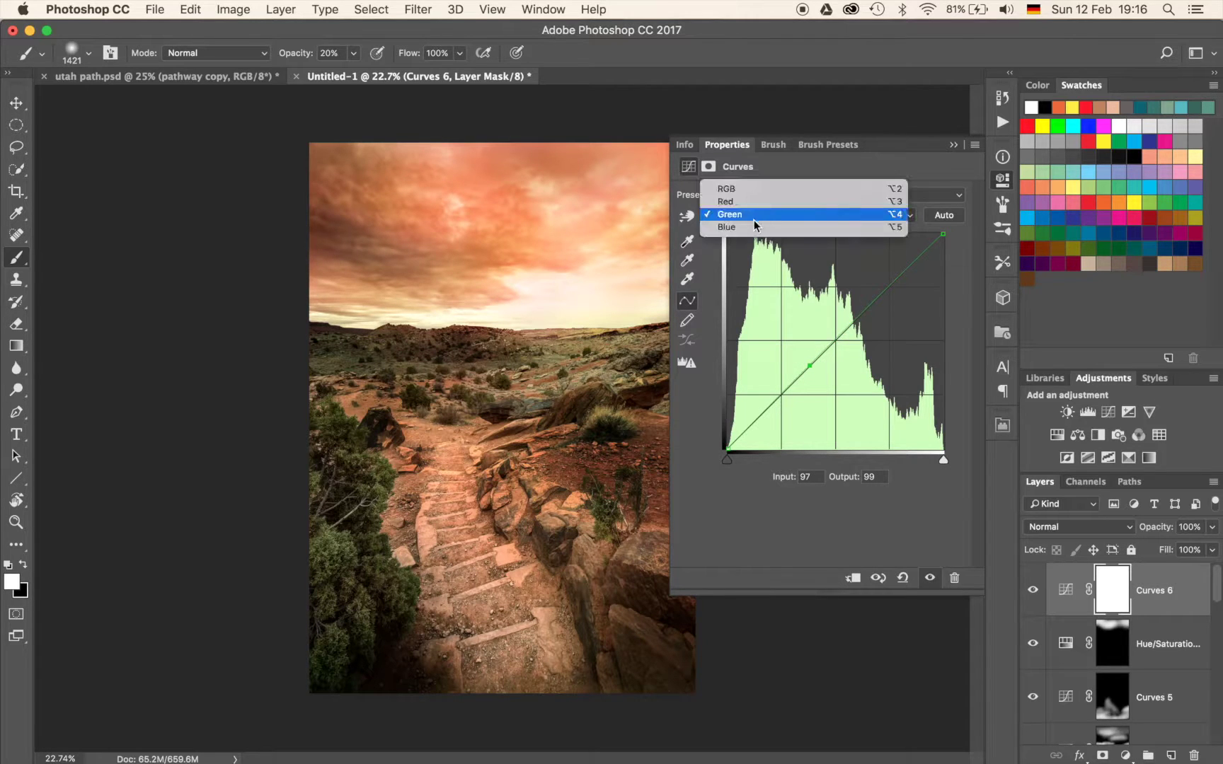
pyautogui.click(754, 225)
pyautogui.moveTo(805, 377); pyautogui.dragTo(799, 375)
pyautogui.click(952, 145)
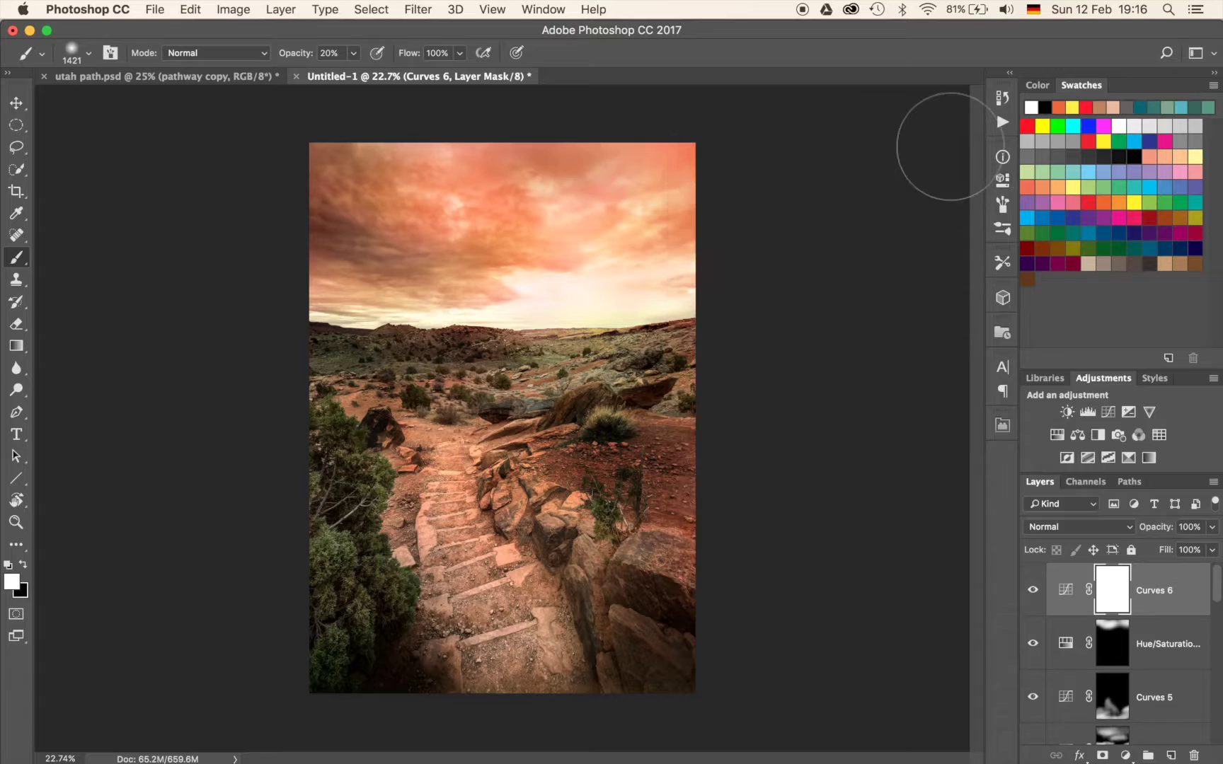
# Invert the Curves 6 mask and paint white at 20% opacity with a size 2690 brush over the path, rocks and valley.
pyautogui.press('super+i')
pyautogui.moveTo(434, 468)
pyautogui.mouseDown()
pyautogui.moveTo(496, 467)
pyautogui.moveTo(499, 598)
pyautogui.mouseUp()
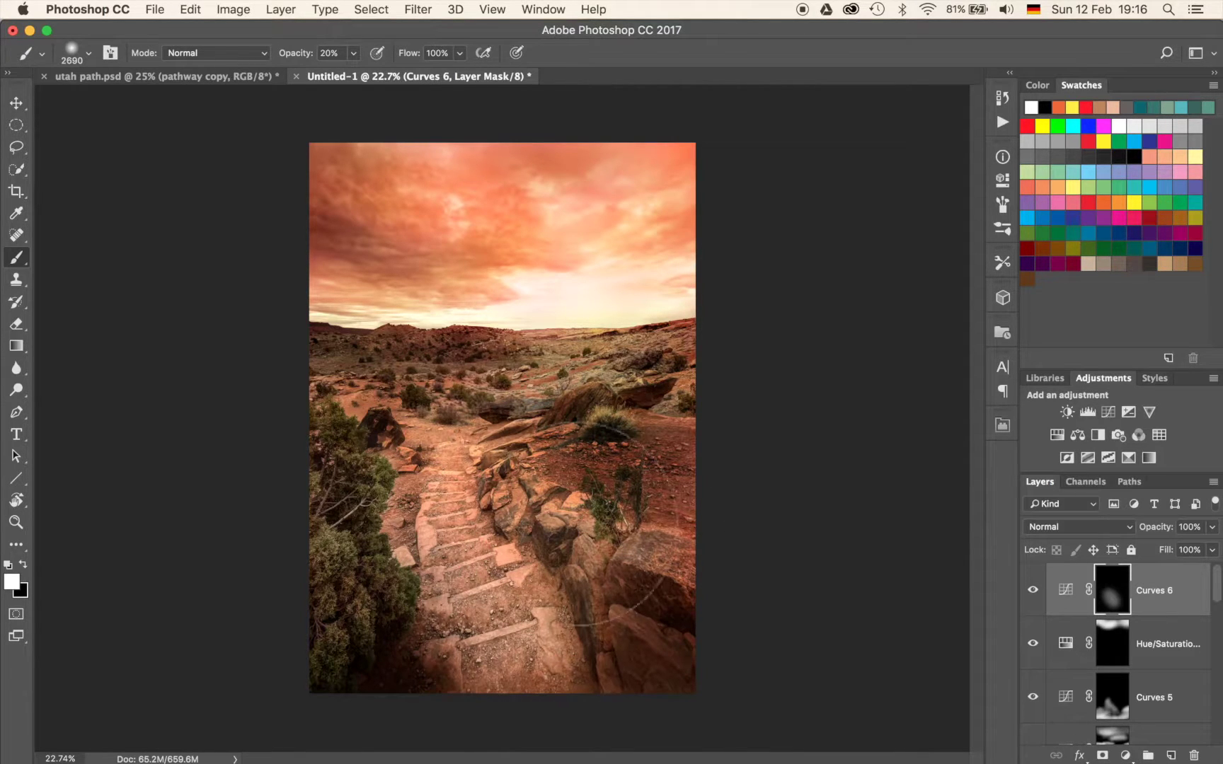
pyautogui.moveTo(623, 473)
pyautogui.mouseDown()
pyautogui.moveTo(327, 423)
pyautogui.moveTo(333, 397)
pyautogui.moveTo(695, 374)
pyautogui.mouseUp()
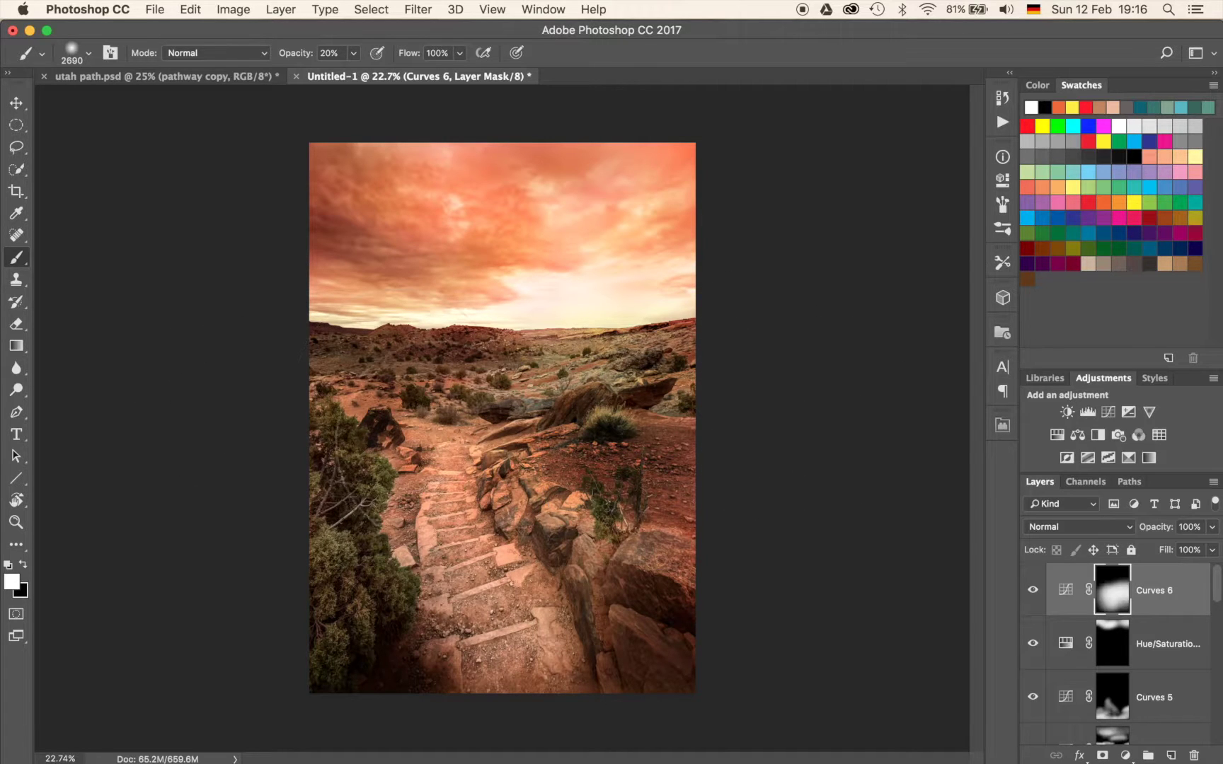